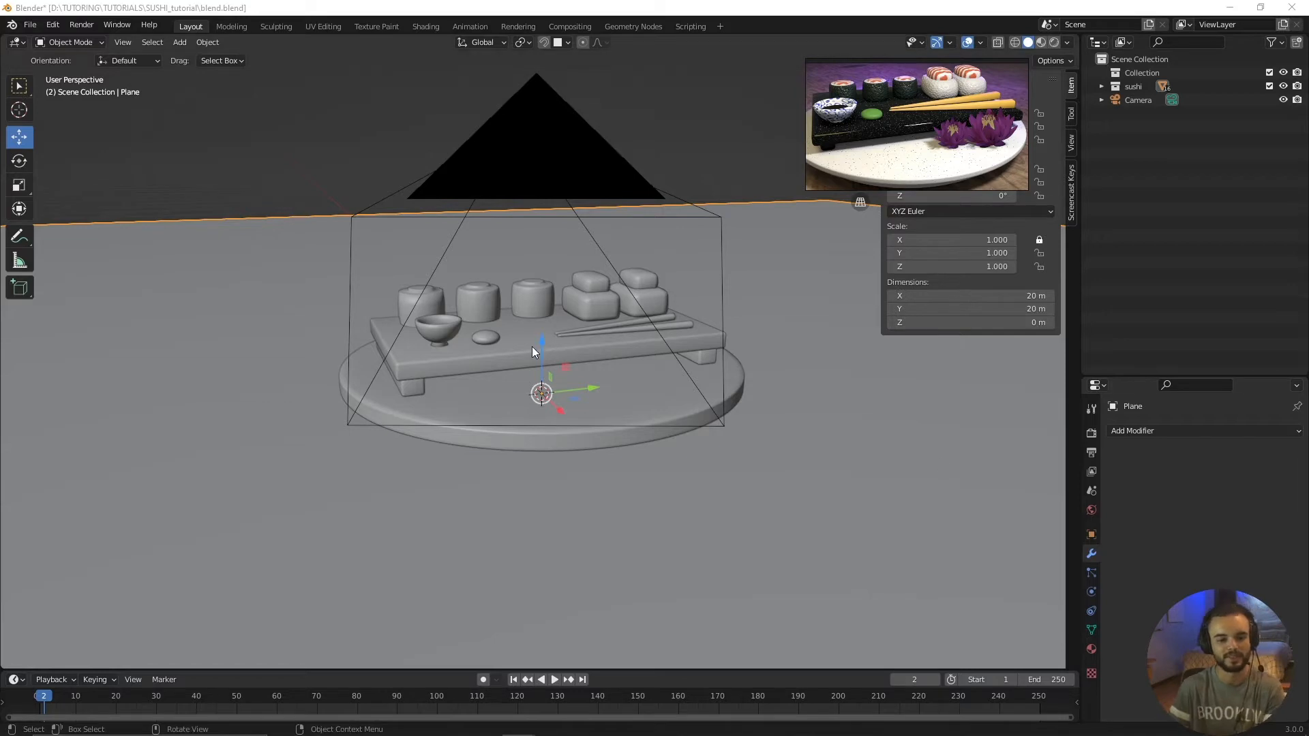
Inspect the textured sushi scene in the Shading workspace, comparing its materials with the reference image
middle_click_drag(532, 345, 559, 345)
scroll(559, 345, "up", 2)
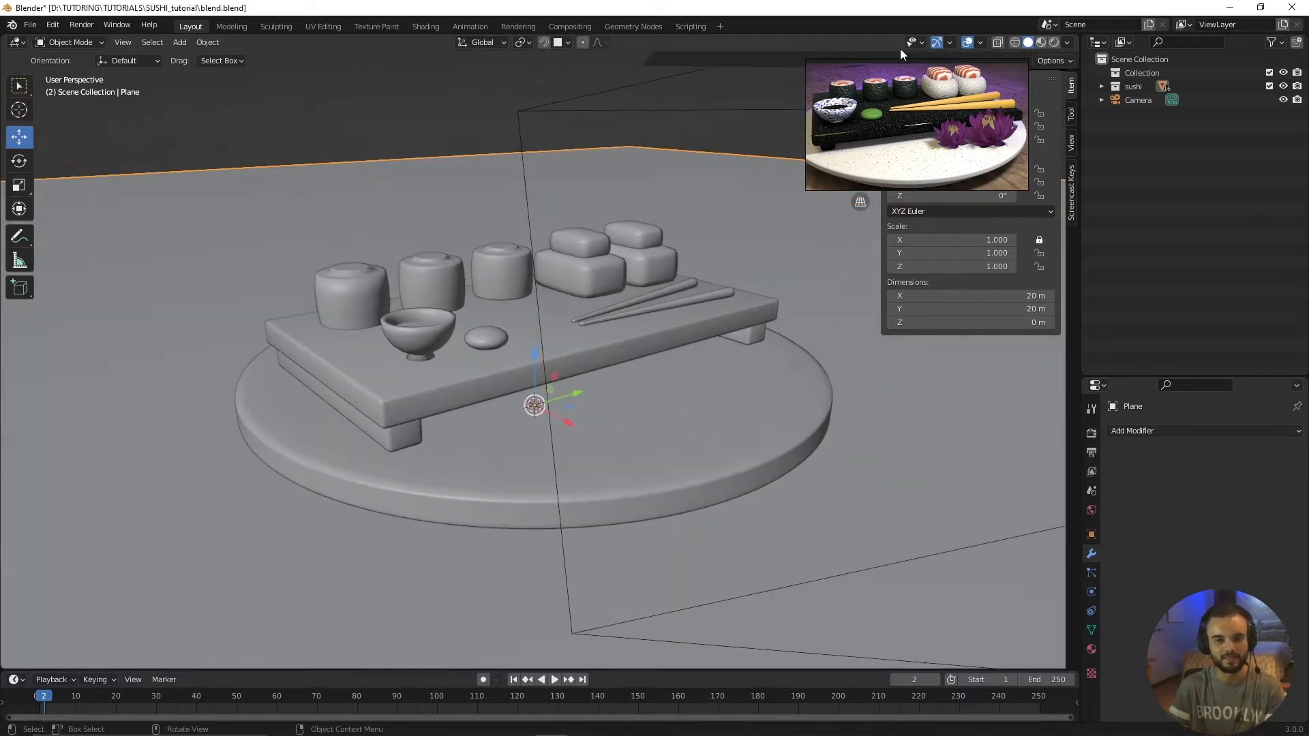
left_click(426, 27)
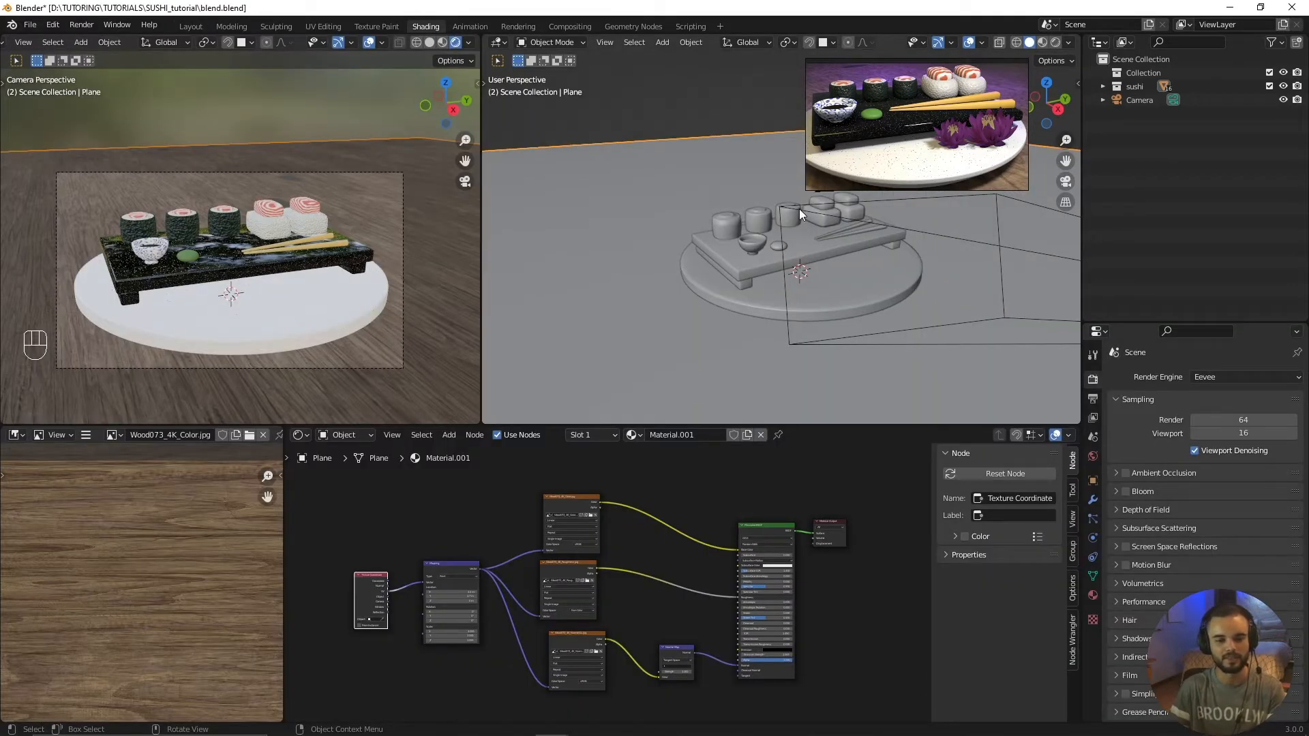
middle_click_drag(799, 213, 774, 252)
scroll(774, 251, "up", 3)
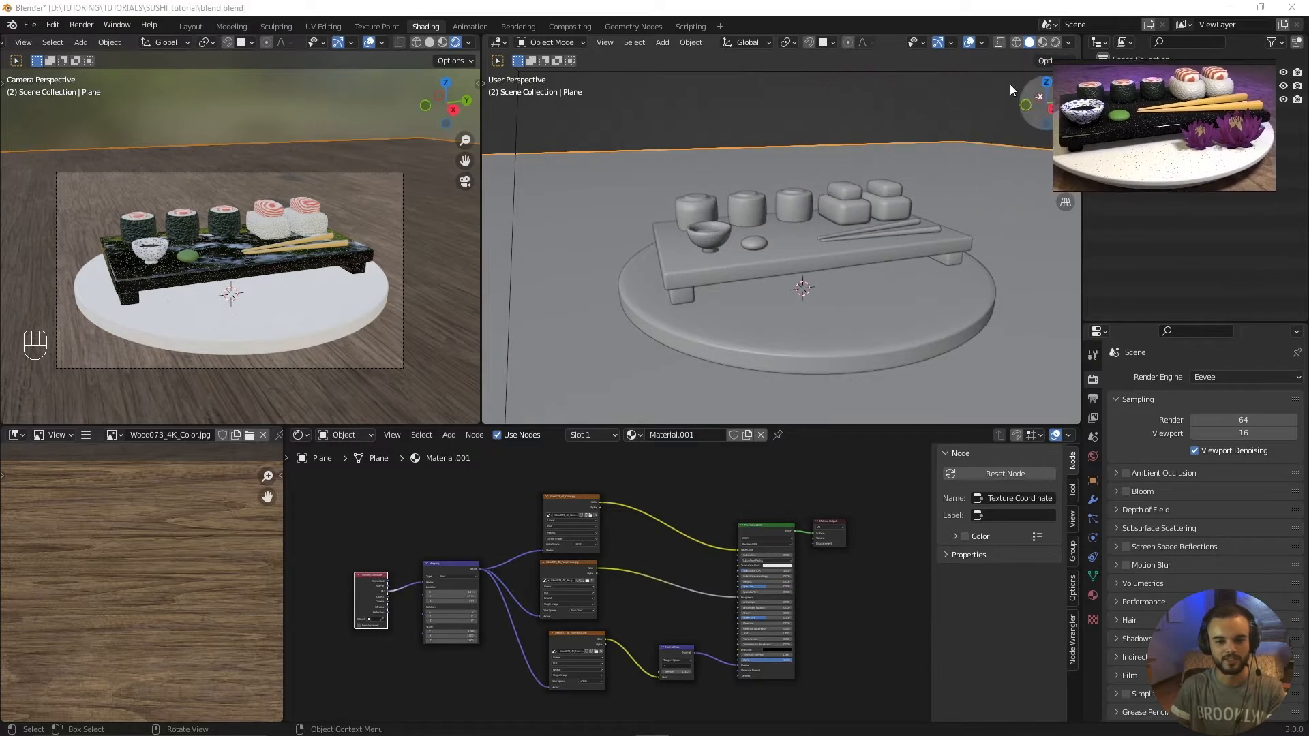
scroll(205, 260, "up", 3)
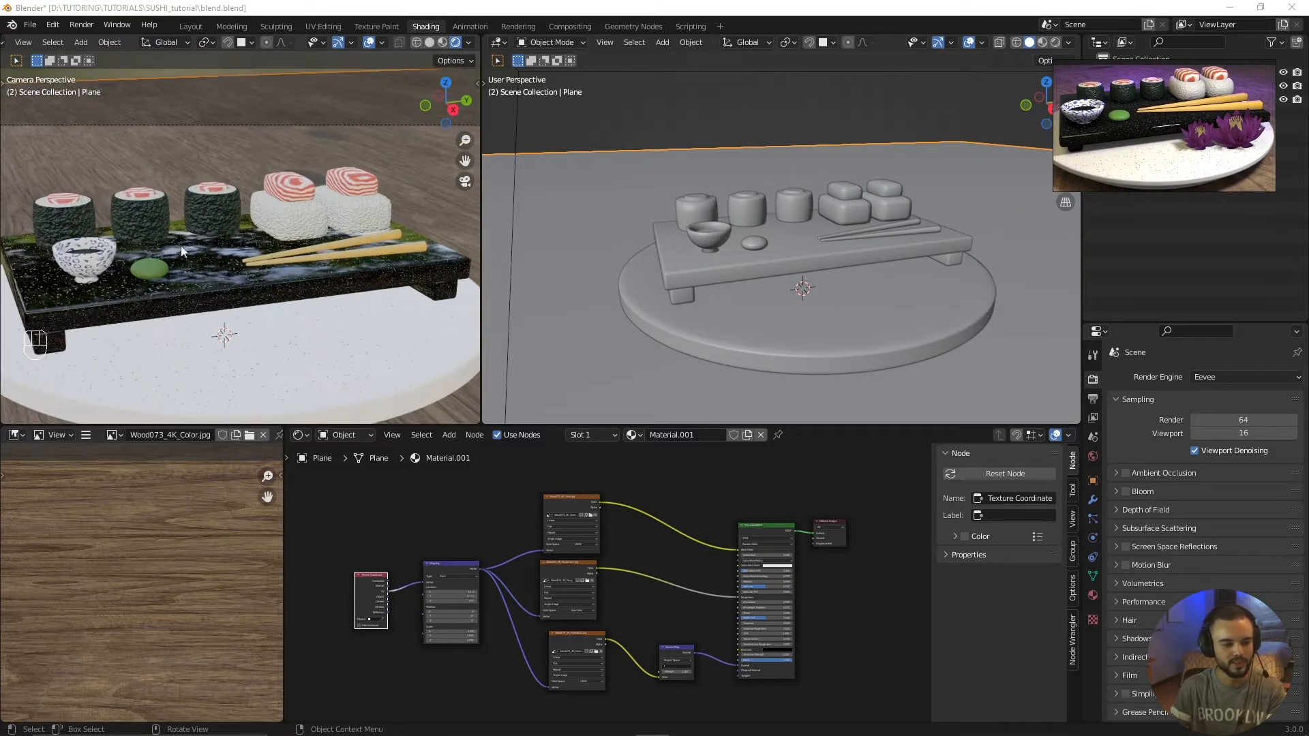
scroll(181, 246, "down", 2)
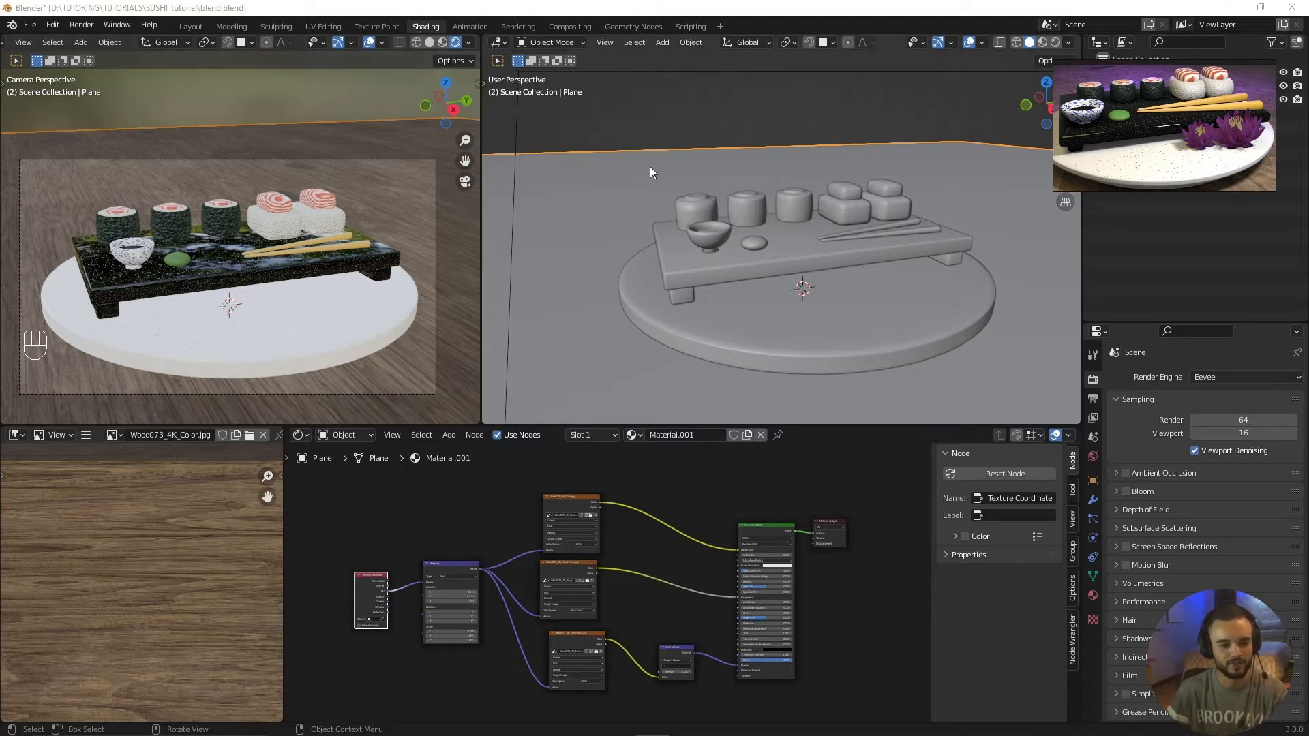
Return to the Layout workspace and split the 3D viewport into two side-by-side views
left_click(191, 26)
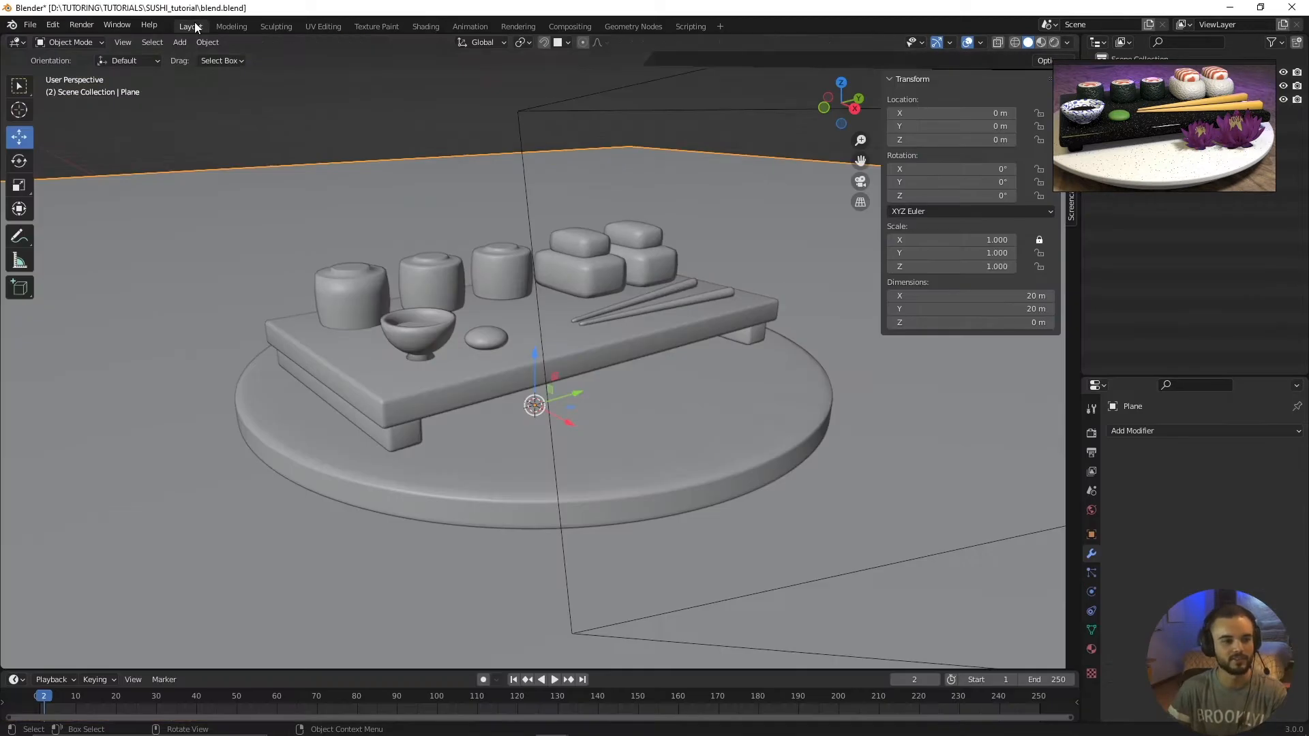
scroll(682, 379, "down", 5)
middle_click_drag(682, 380, 668, 376)
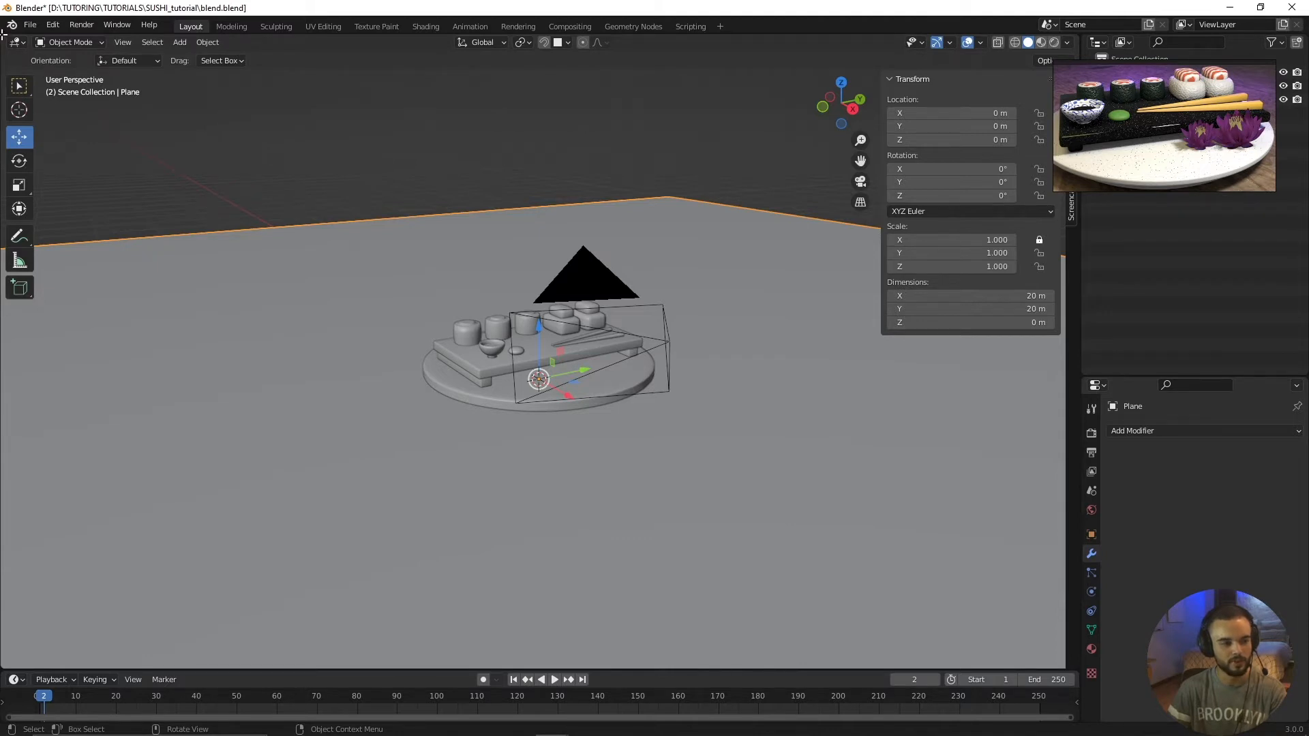
left_click_drag(3, 35, 562, 77)
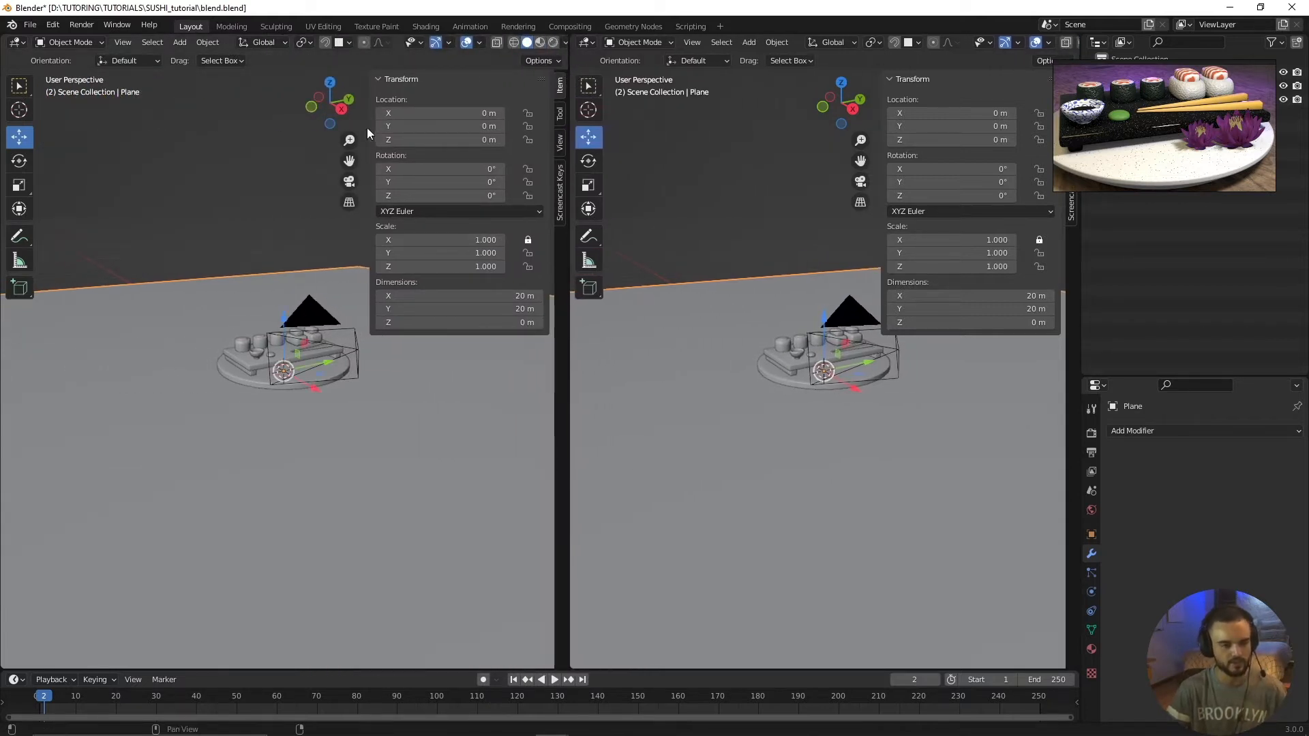
Hide the sidebar in the first viewport and show the scene through the camera there, with the sushi board framed large
key("n")
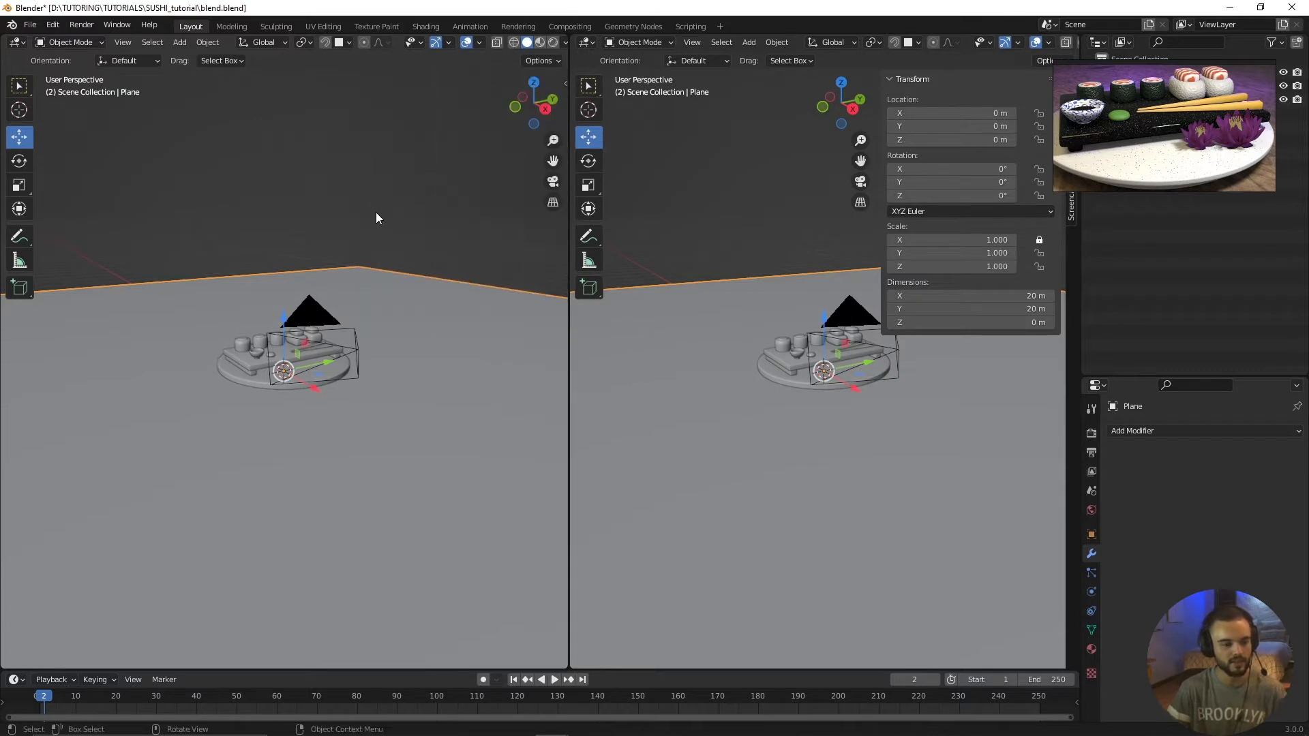
middle_click_drag(278, 302, 263, 300)
key("KP_0")
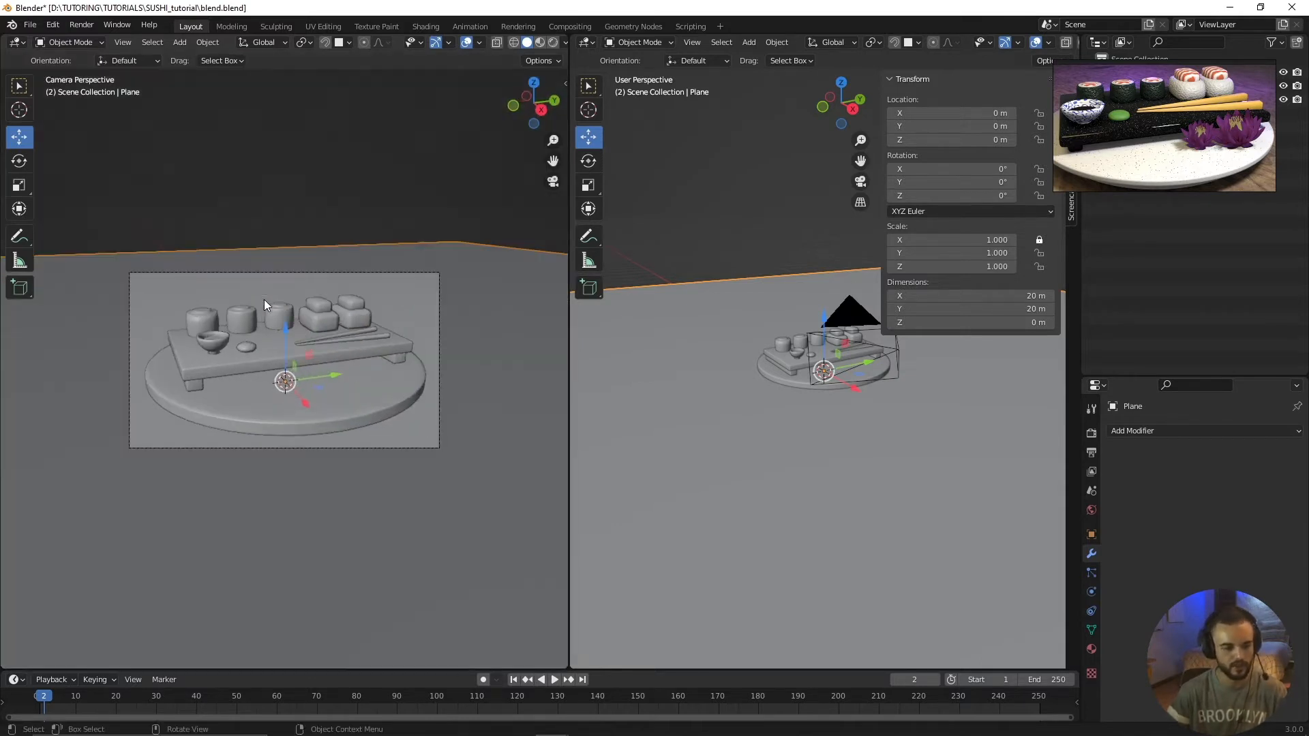
scroll(263, 333, "up", 2)
scroll(342, 355, "down", 1)
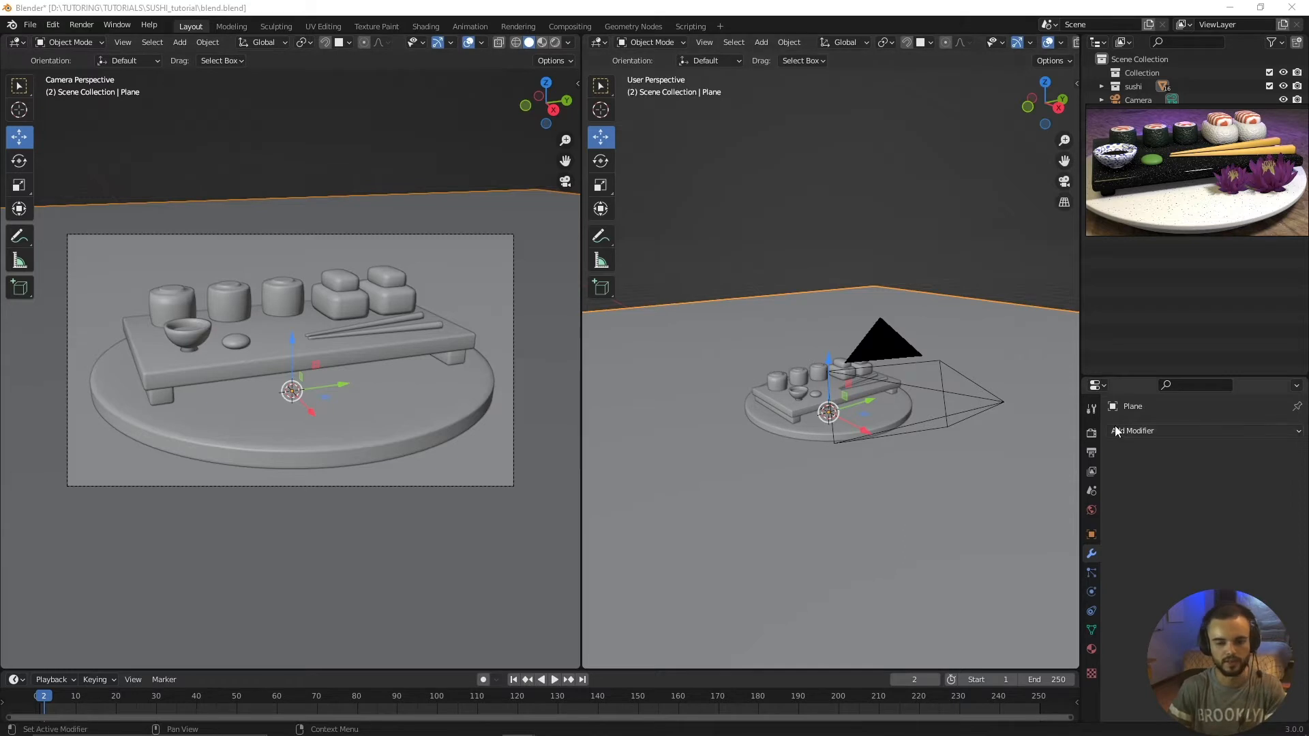
Set the scene's render engine to Cycles
left_click(1091, 433)
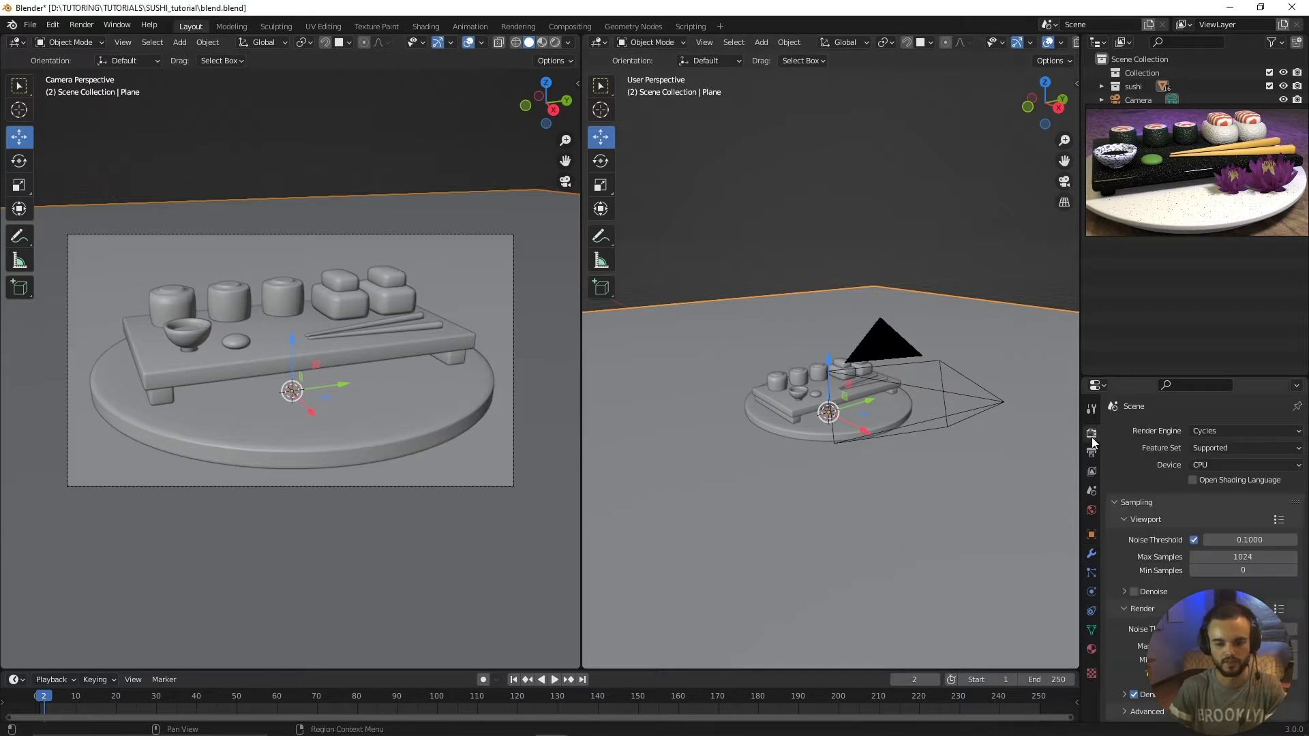
left_click(1192, 428)
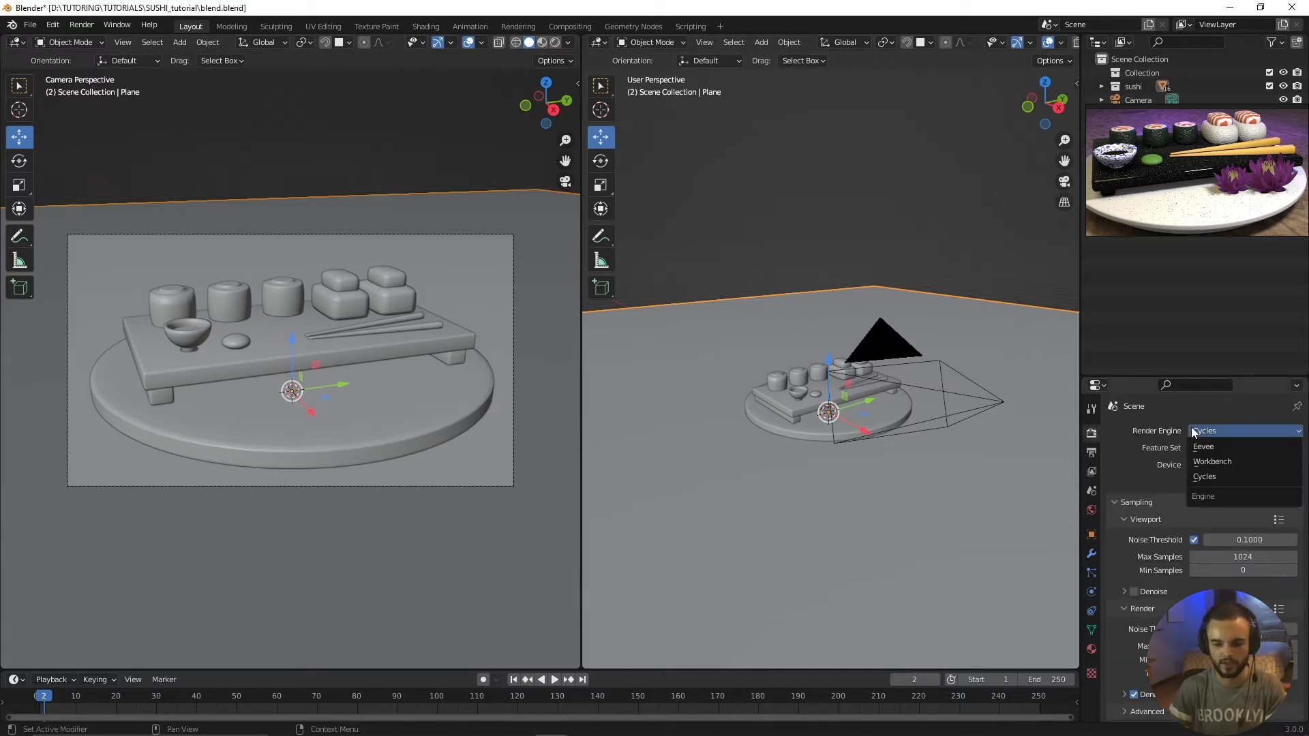
left_click(1207, 476)
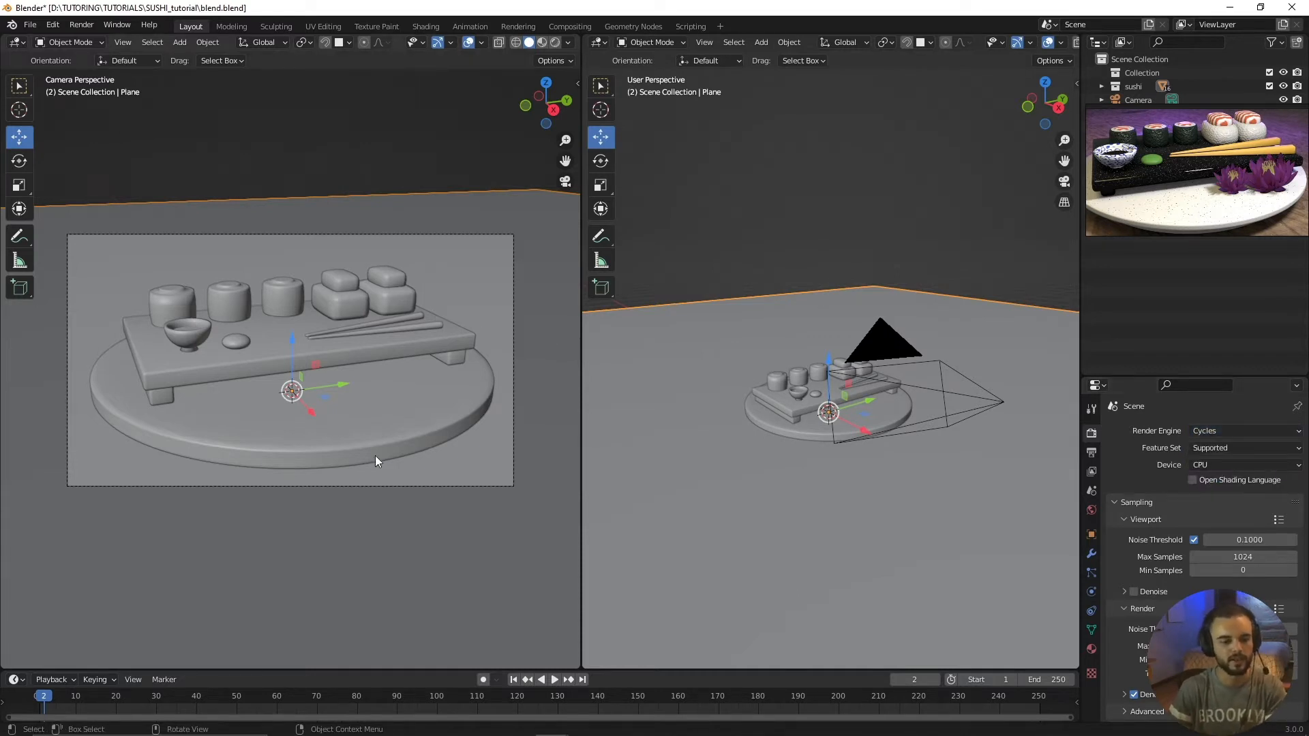
scroll(371, 488, "up", 2)
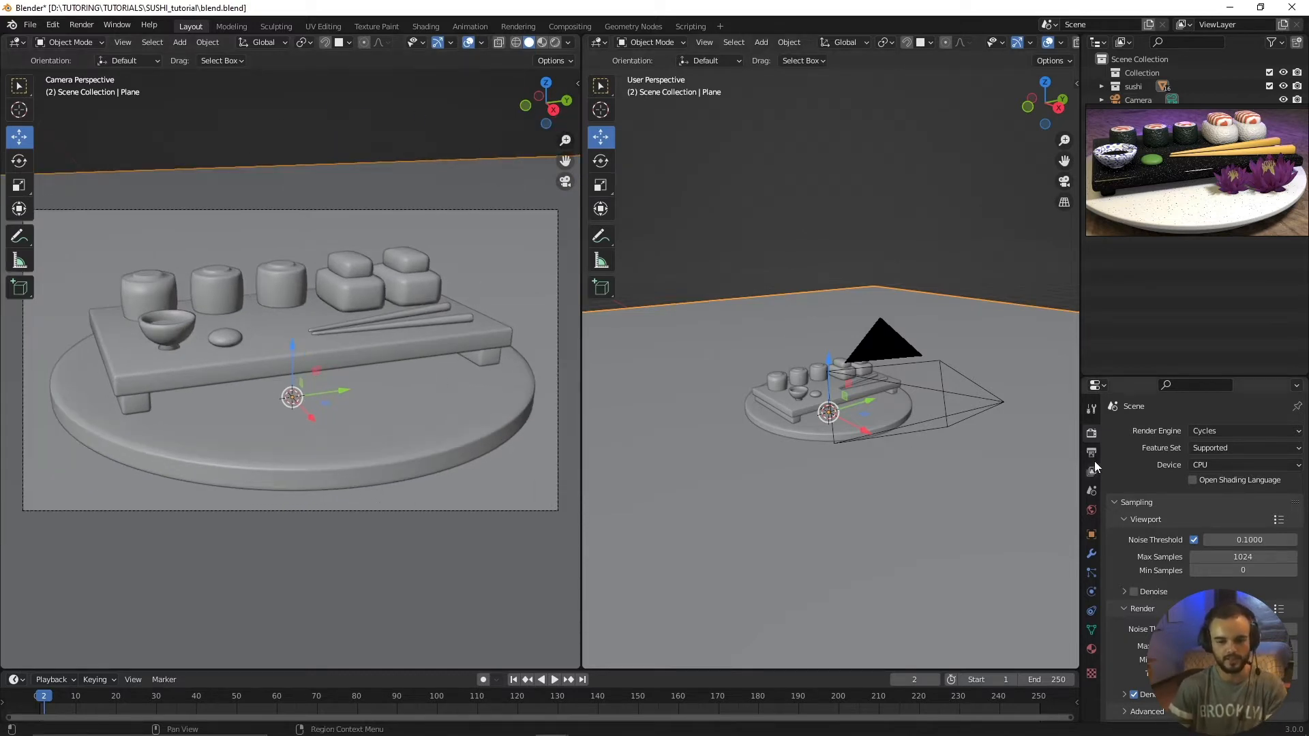
left_click(1216, 427)
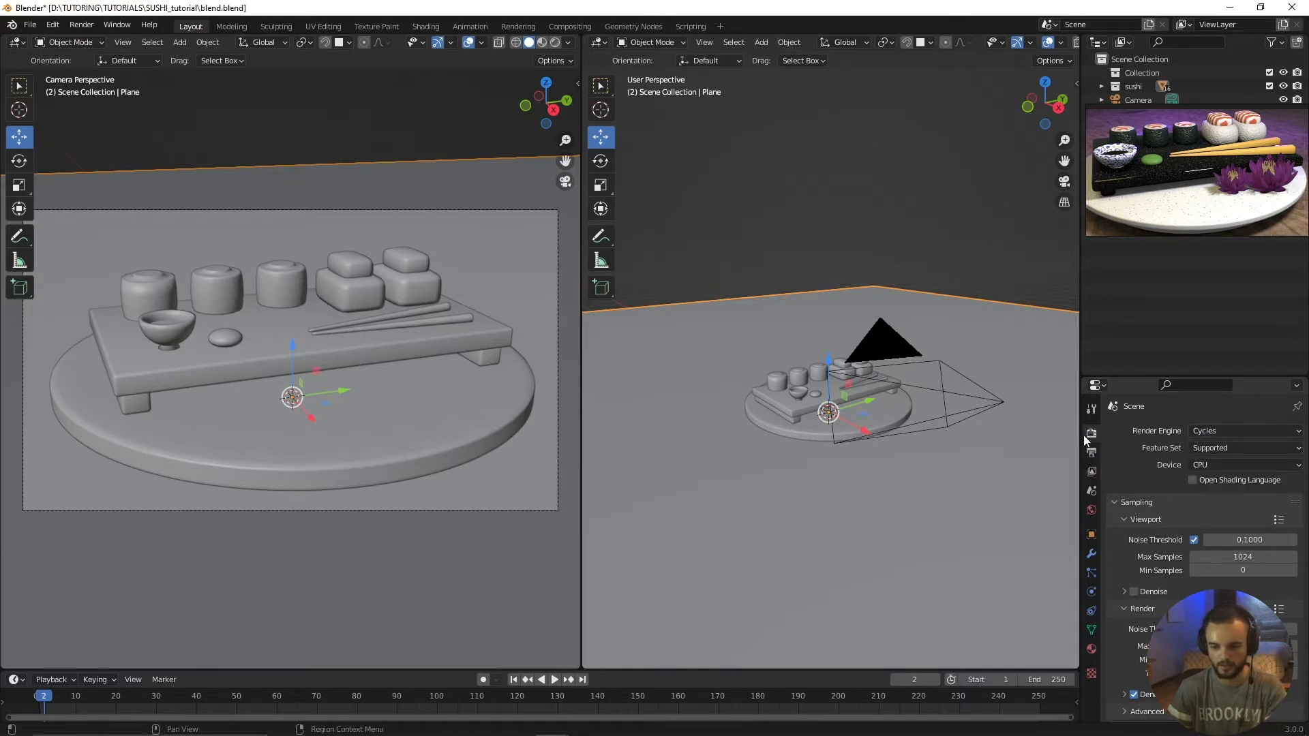
left_click(1205, 428)
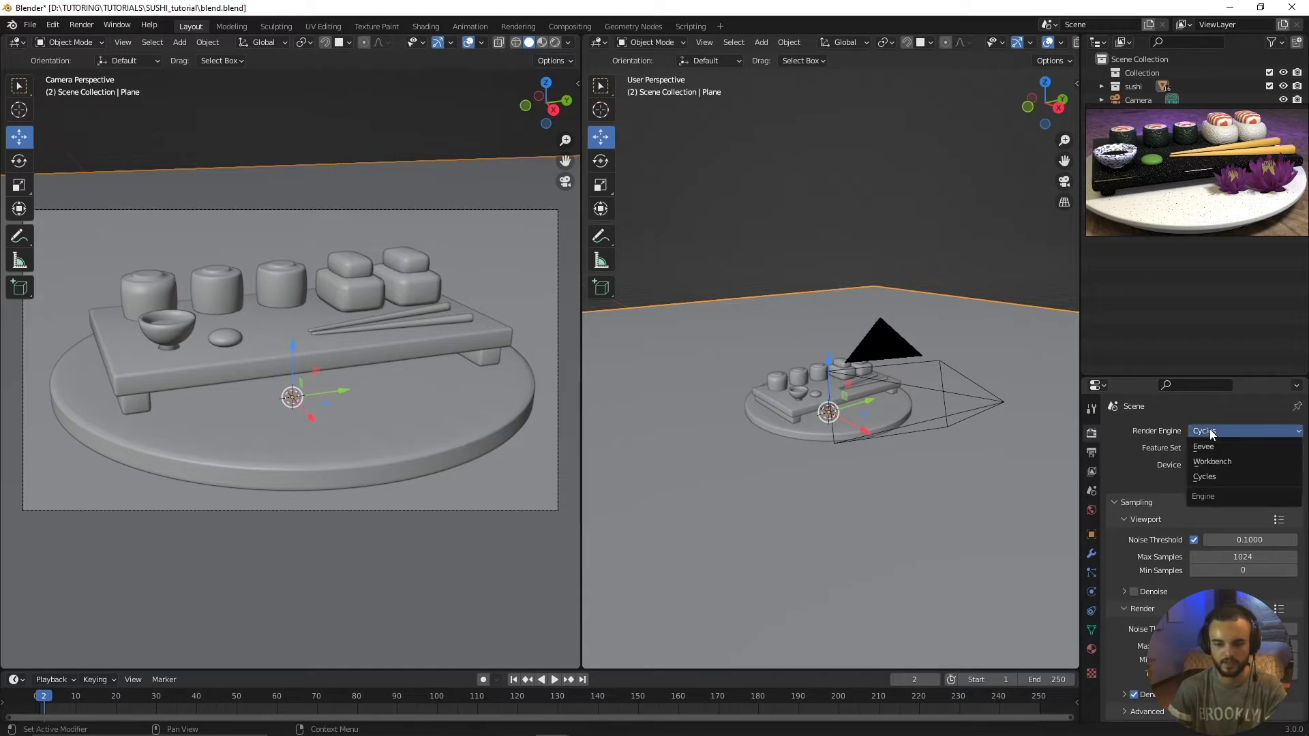
left_click(1214, 477)
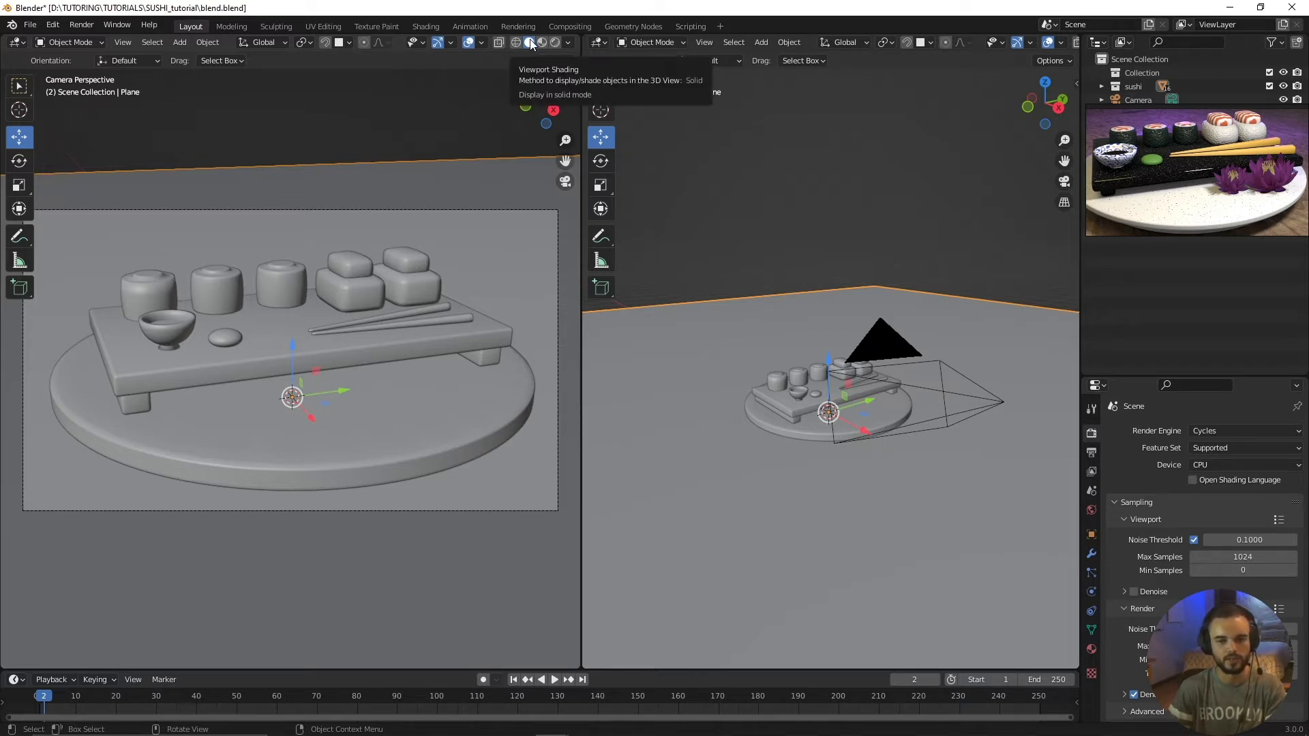
Preview the materials in the camera viewport and set its shading to Rendered
scroll(1053, 46, "down", 3)
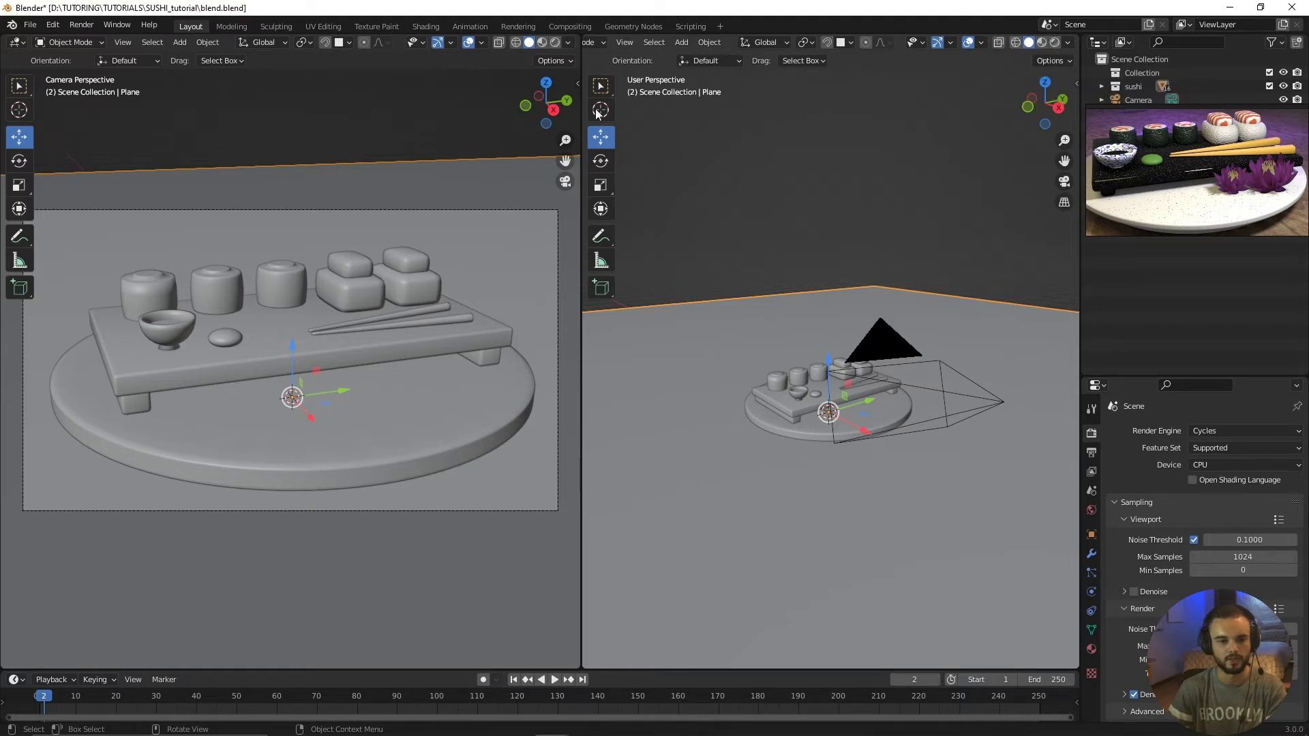
left_click(541, 42)
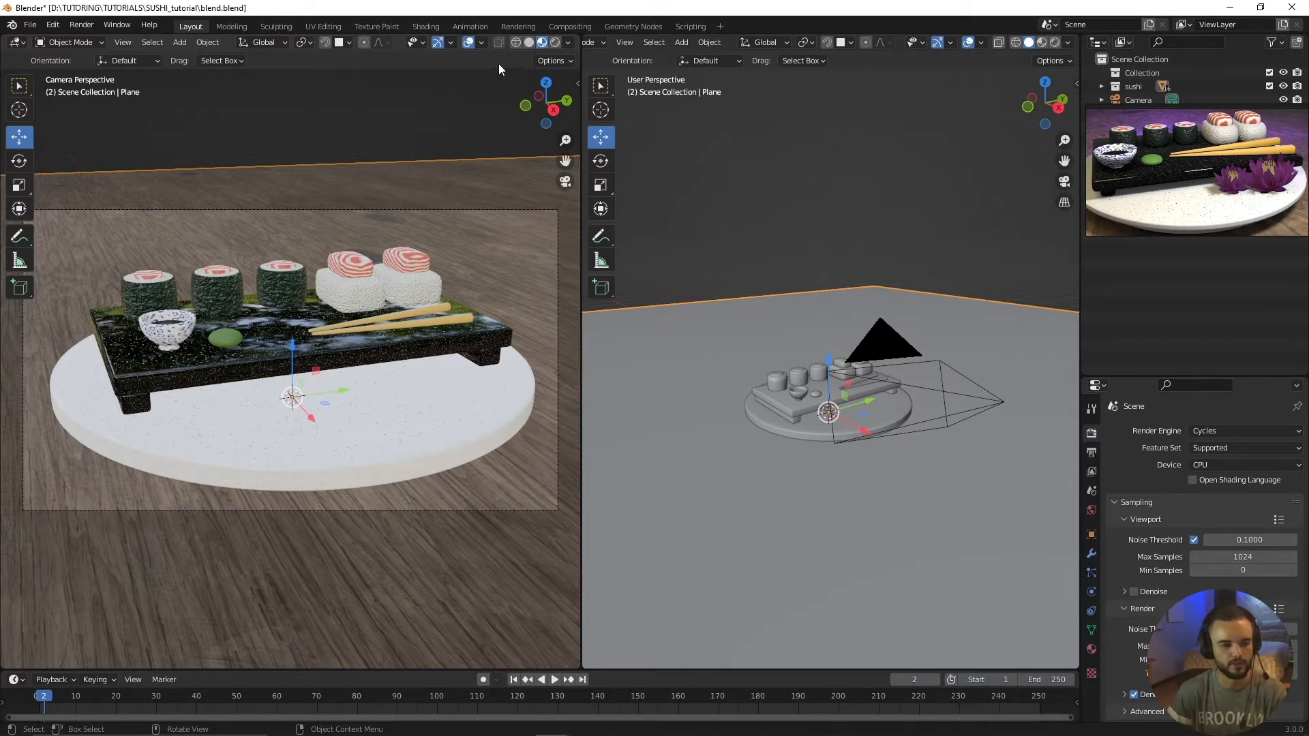
left_click(553, 42)
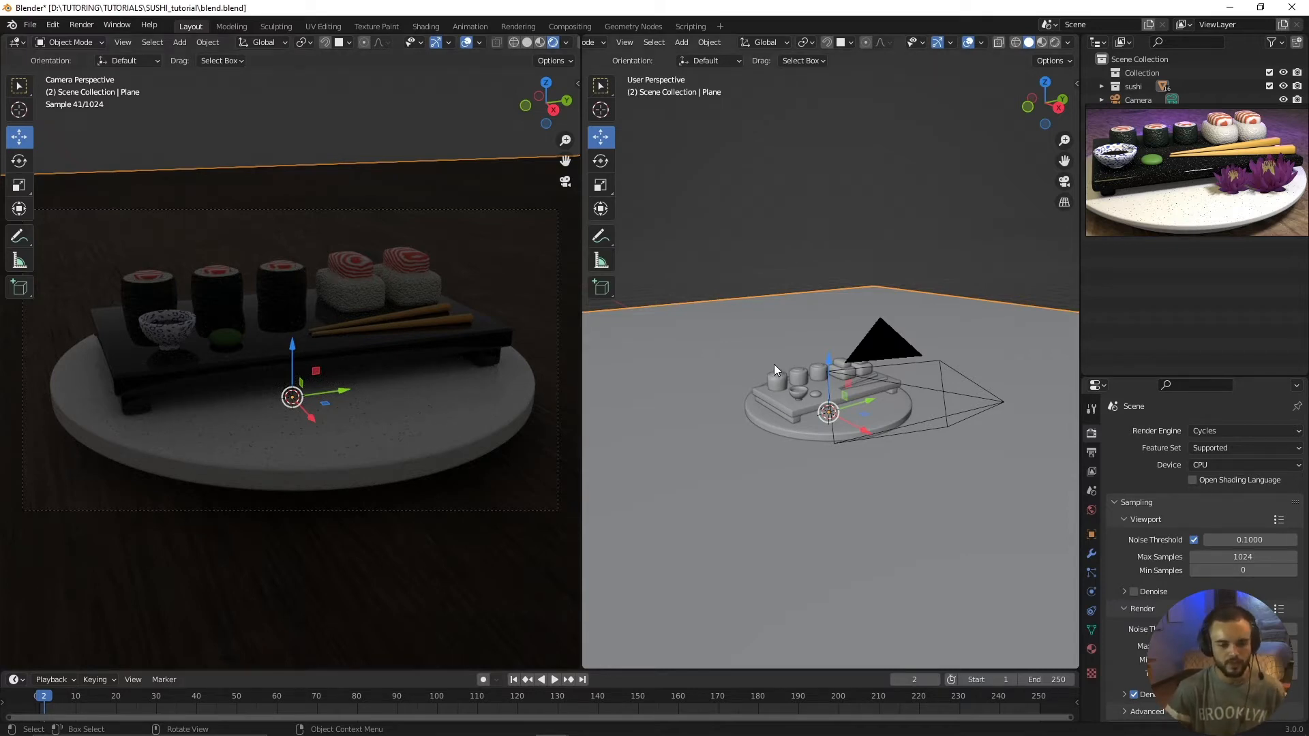
Deselect everything and create a new scene collection named "lights"
key("alt+a")
left_click_drag(1164, 104, 1163, 231)
right_click(1161, 149)
left_click(1147, 136)
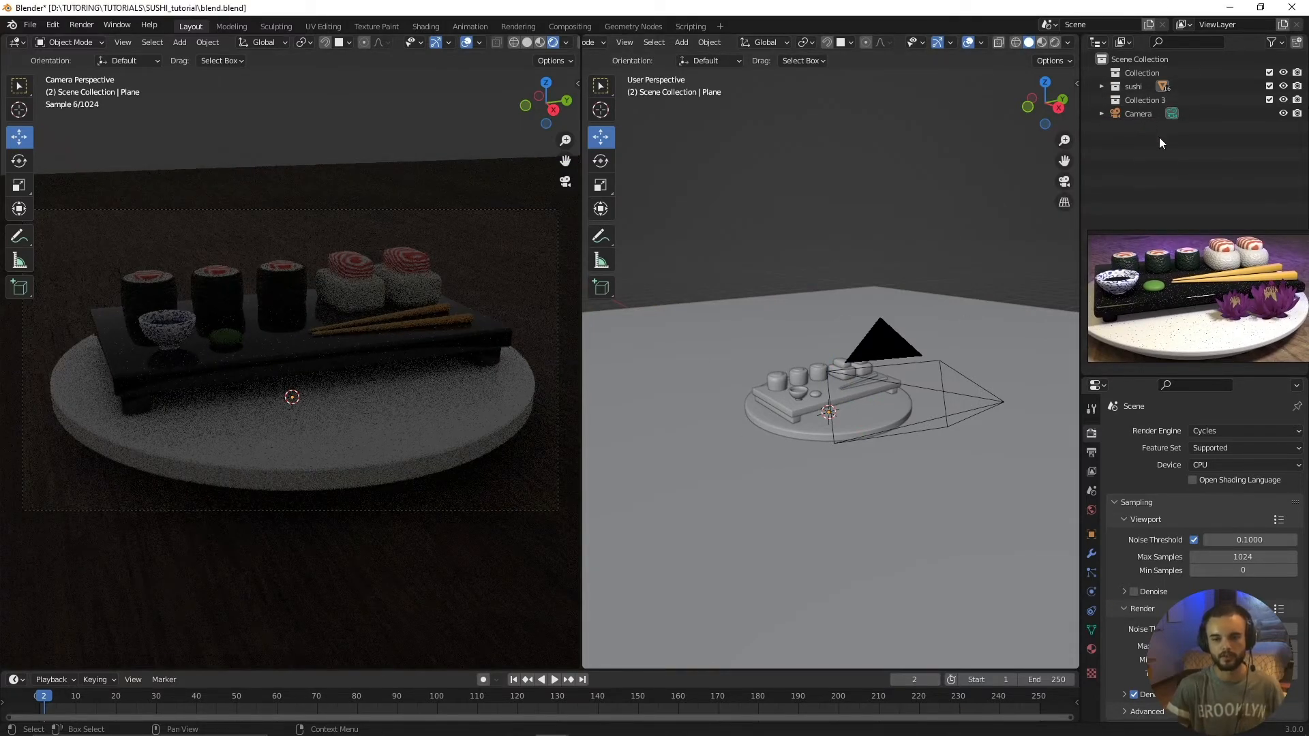
double_click(1144, 100)
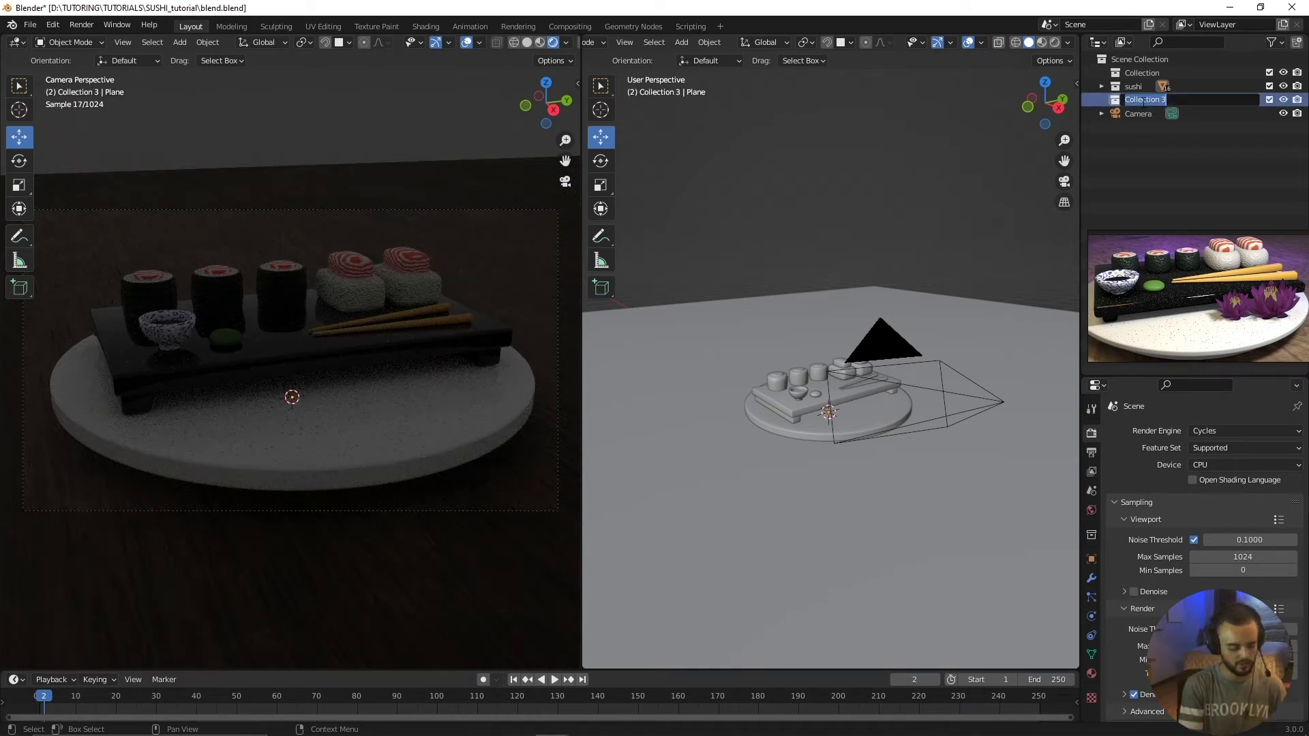
type("lights")
key("Return")
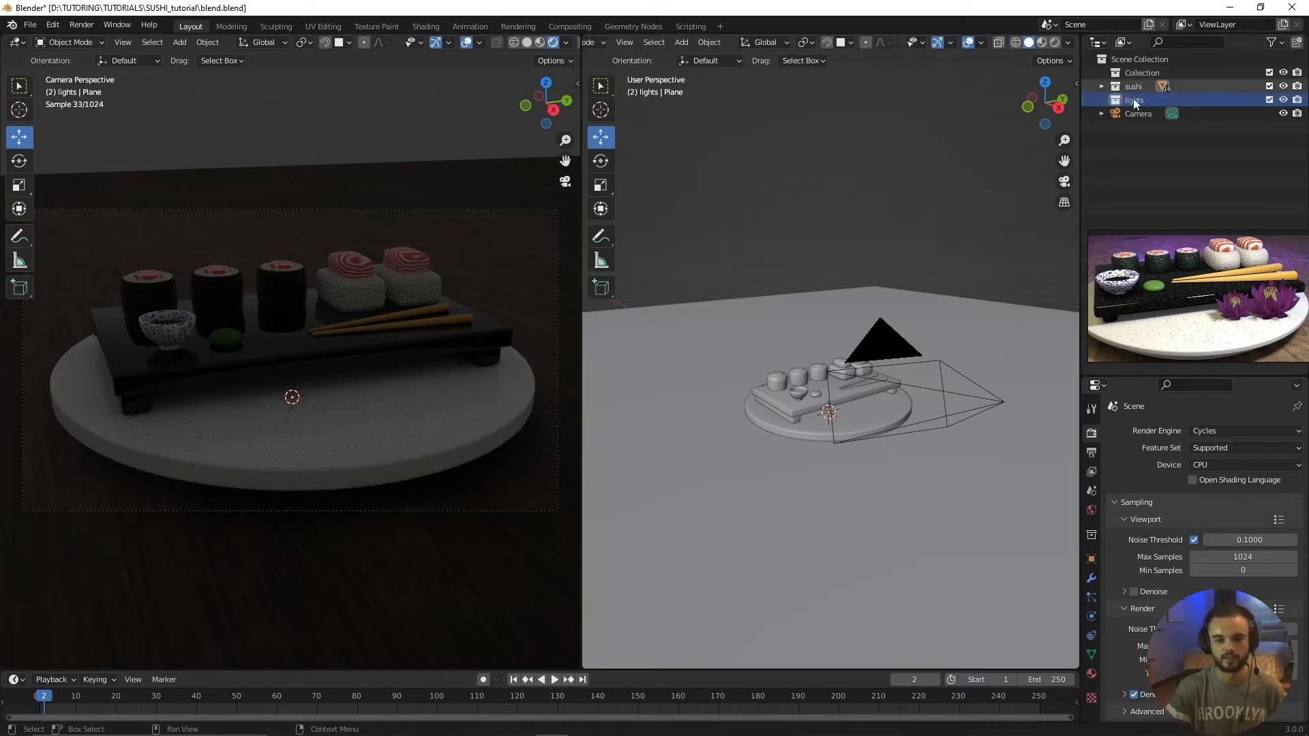
Add an area light to the lights collection and raise it about 1.5 m above the sushi board
key("shift+a")
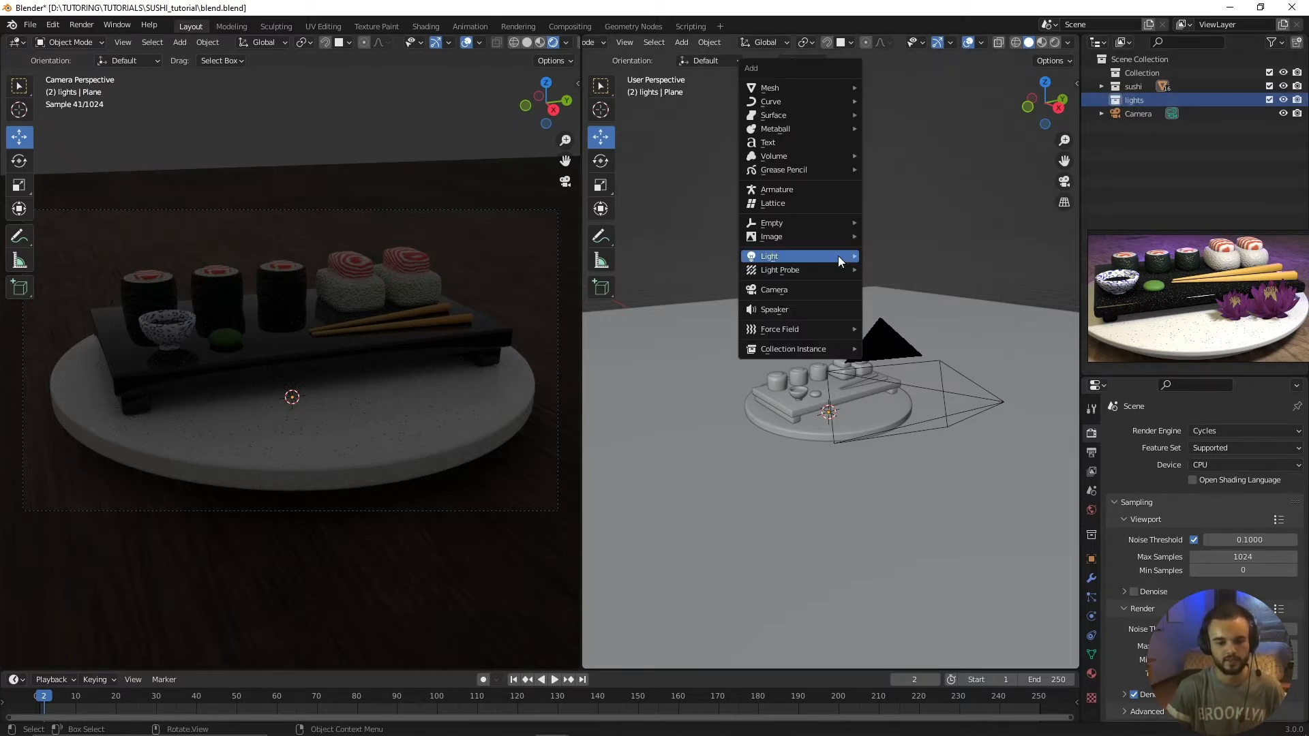
mouse_move(838, 256)
left_click(939, 301)
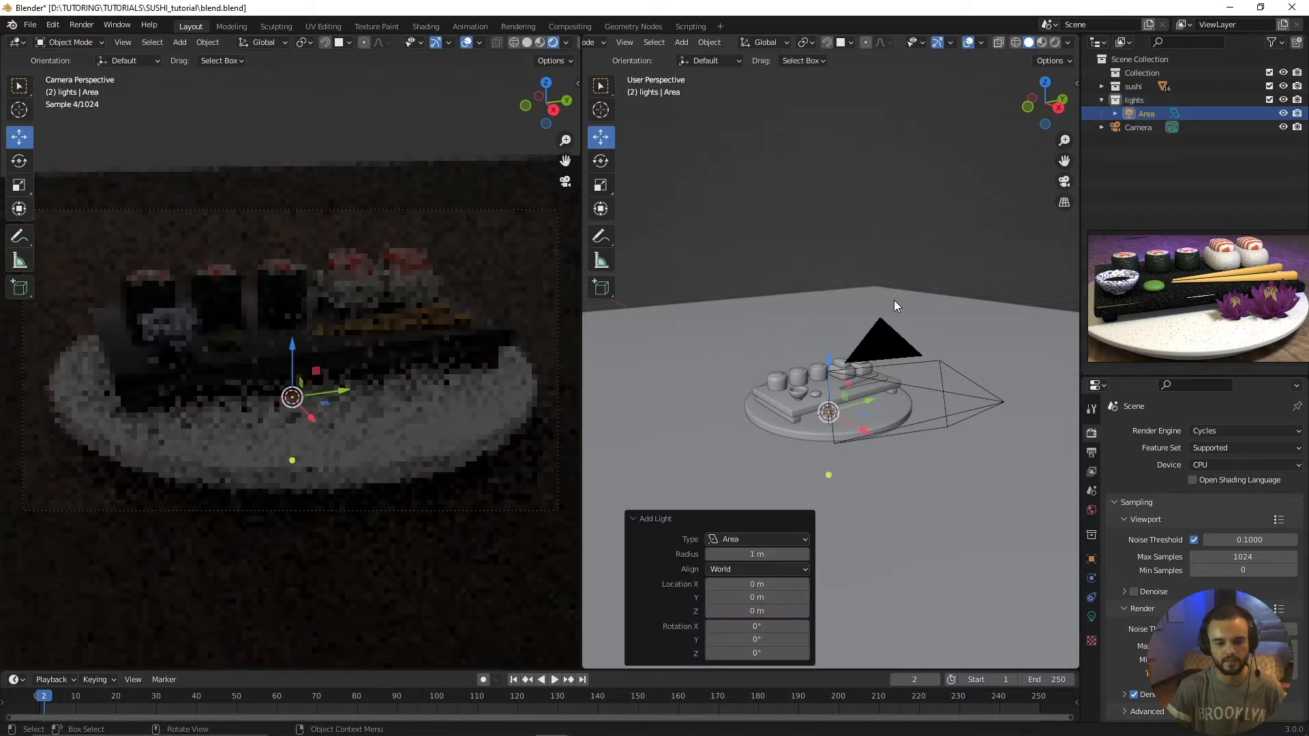
middle_click_drag(746, 428, 809, 371)
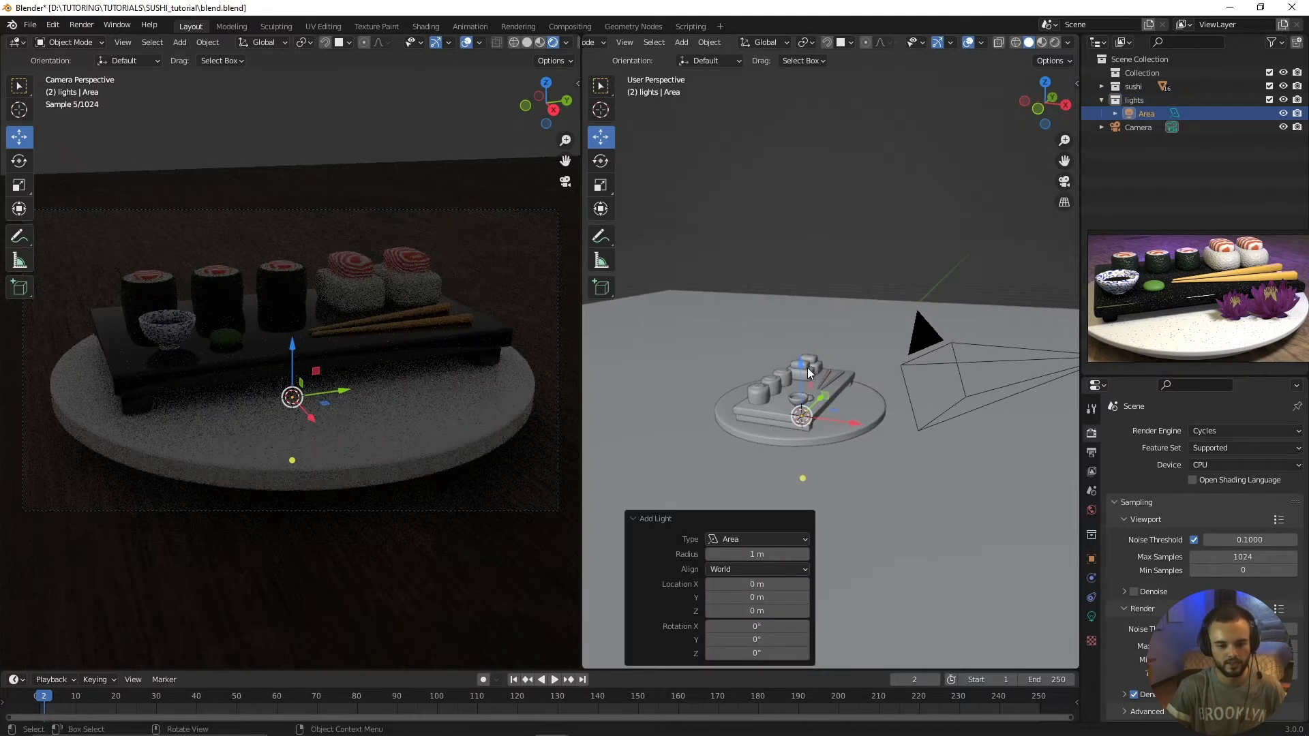
left_click_drag(801, 361, 803, 229)
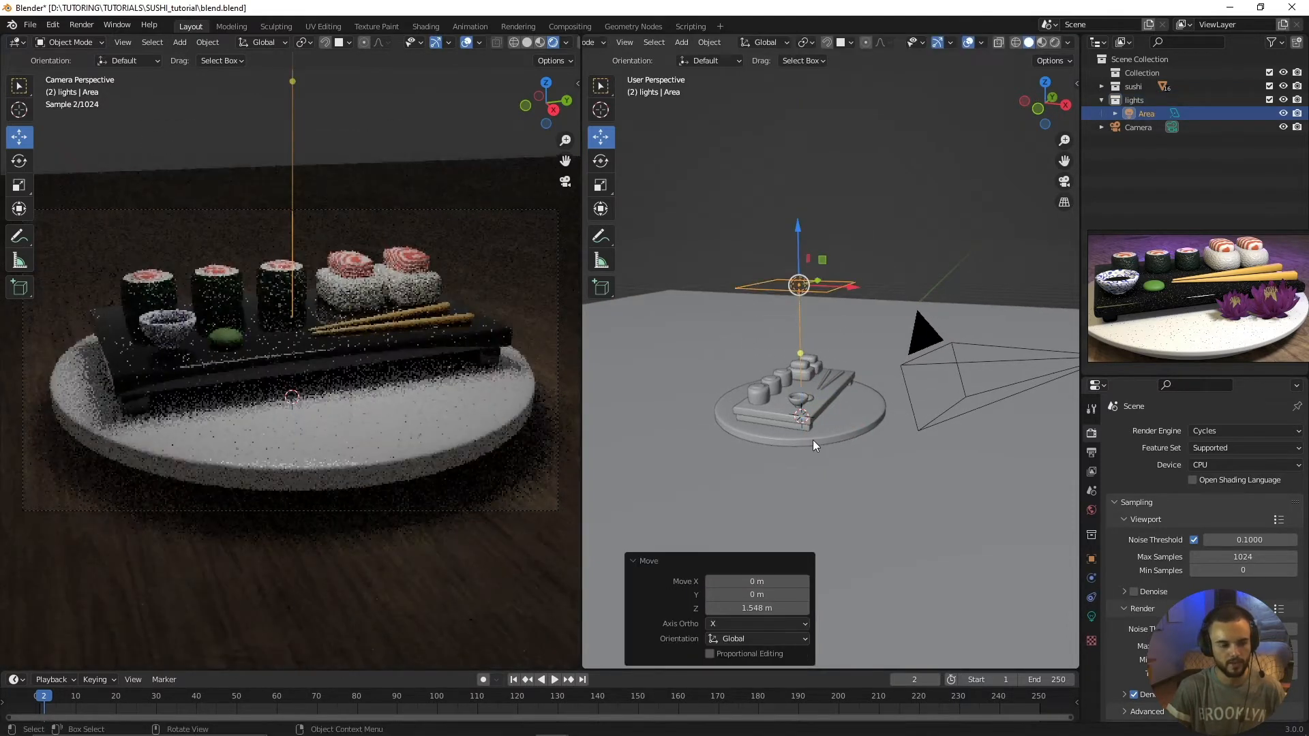
scroll(812, 440, "down", 1)
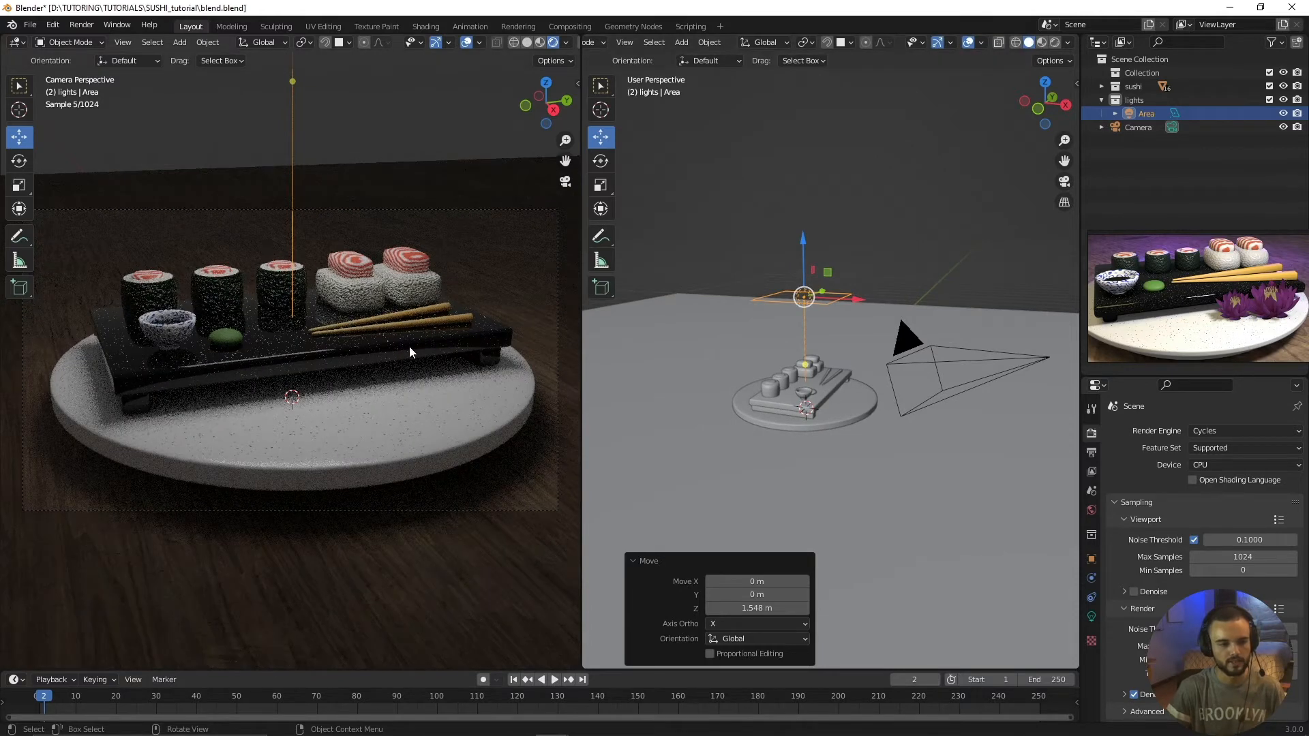
scroll(780, 320, "up", 1)
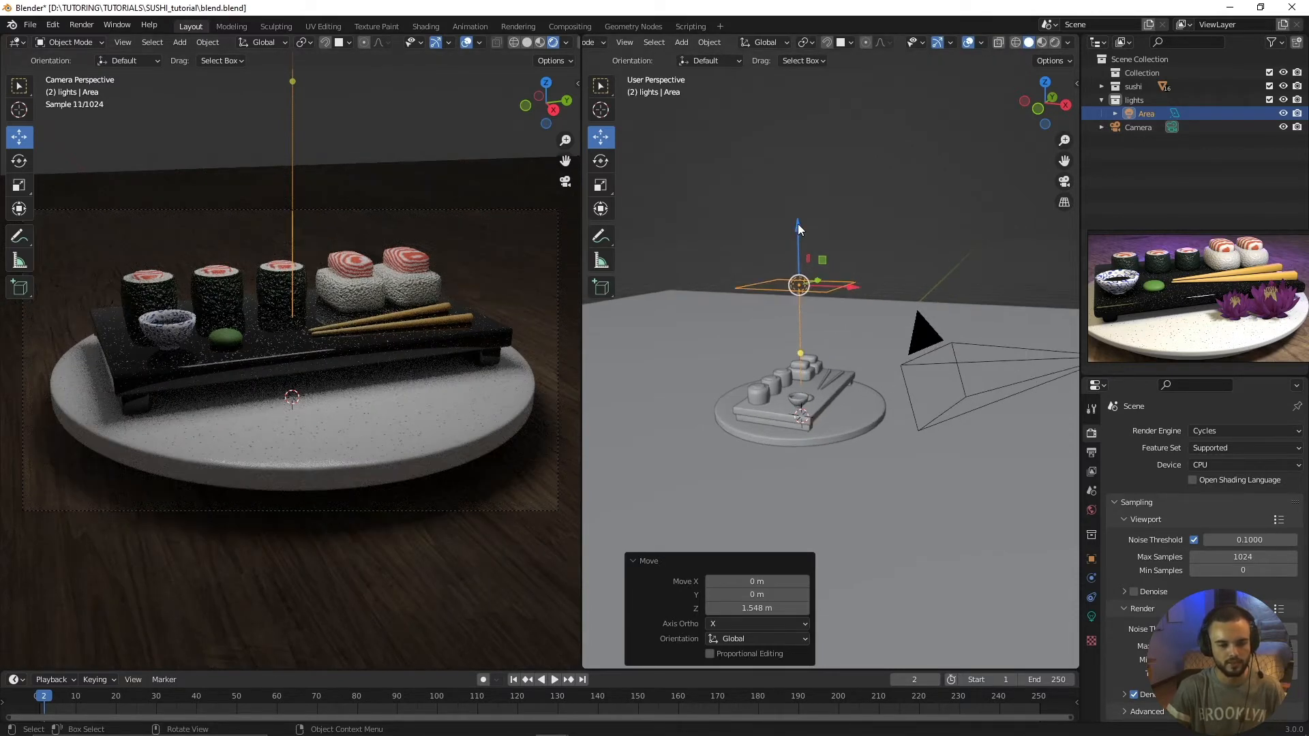
left_click_drag(800, 228, 810, 275)
Move the area light about 1.4 m along negative Y and about 0.28 m along positive X, near the camera
middle_click_drag(810, 275, 938, 463)
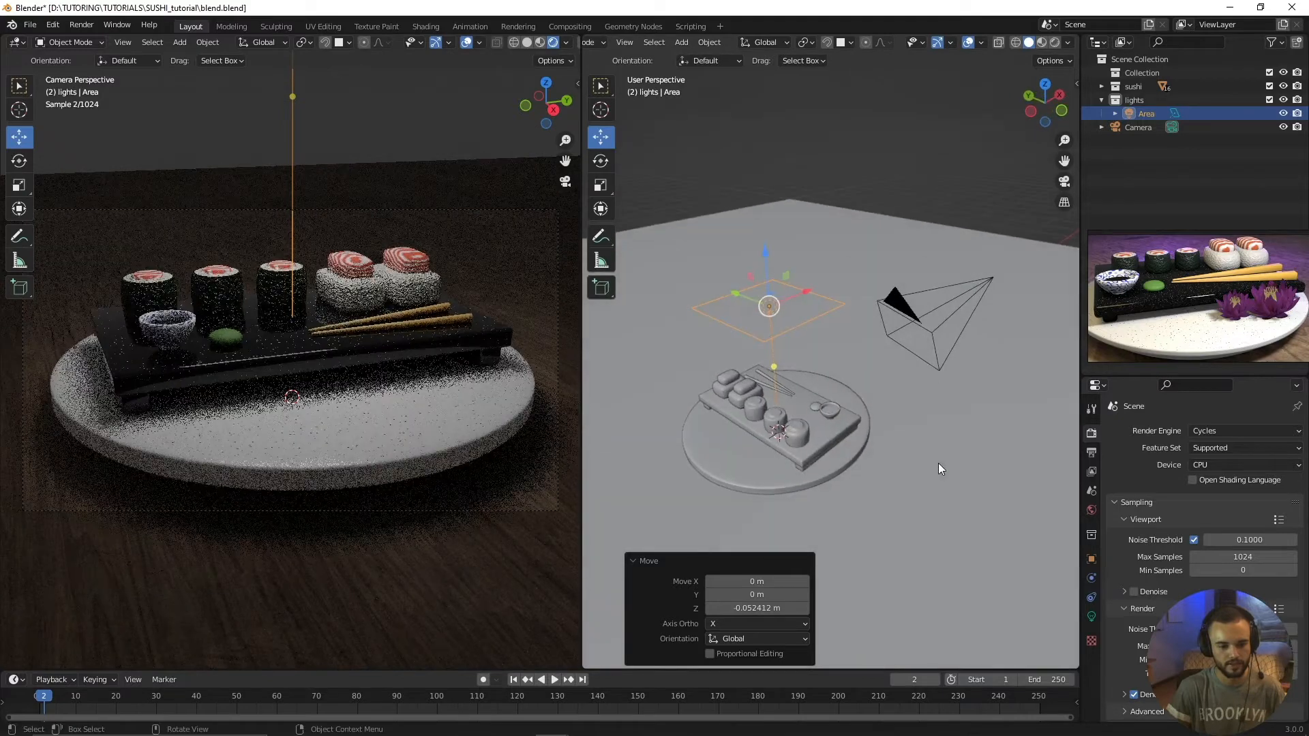
left_click_drag(738, 295, 853, 349)
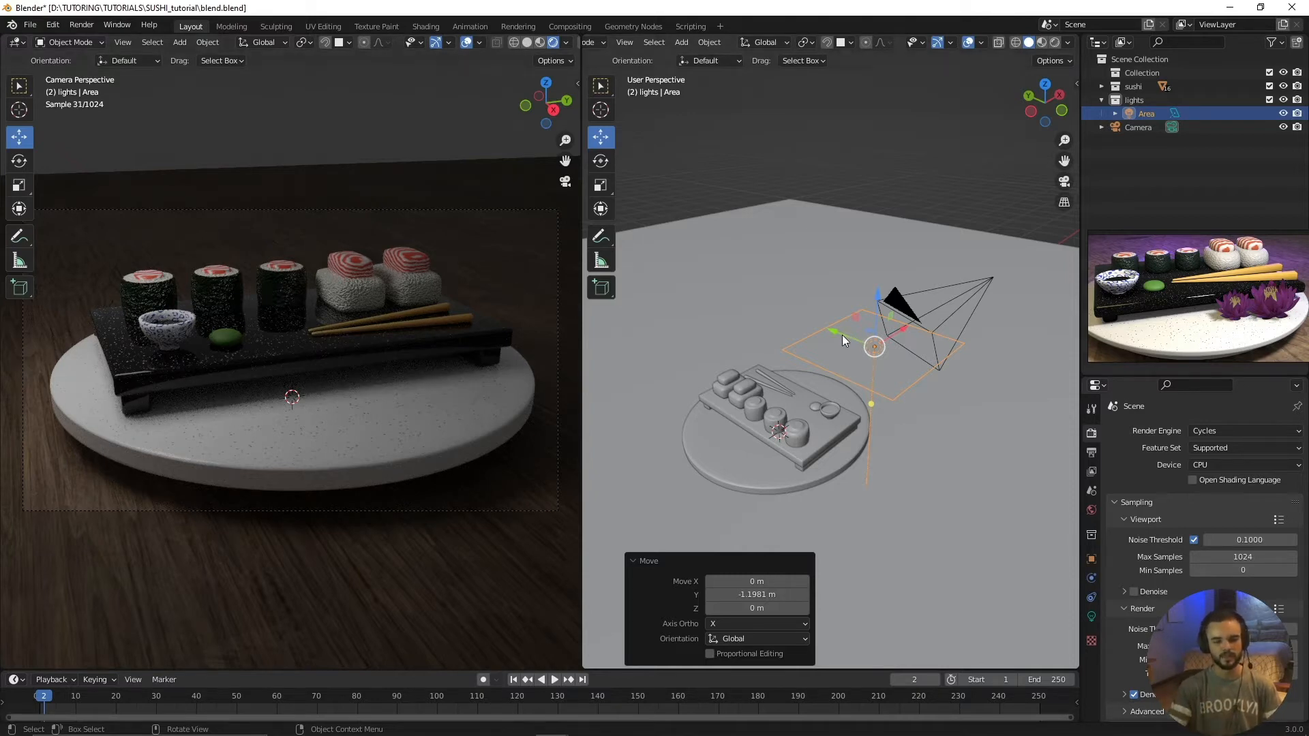
key("g")
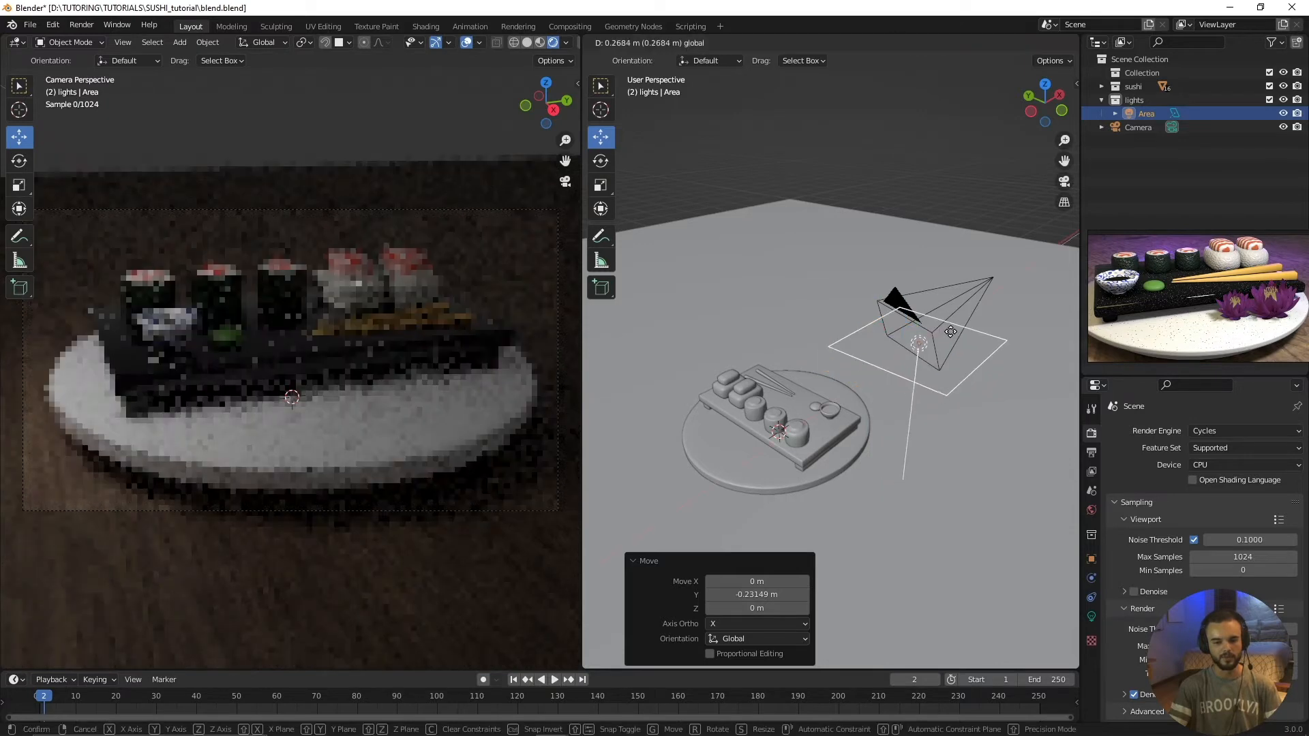
left_click(950, 331)
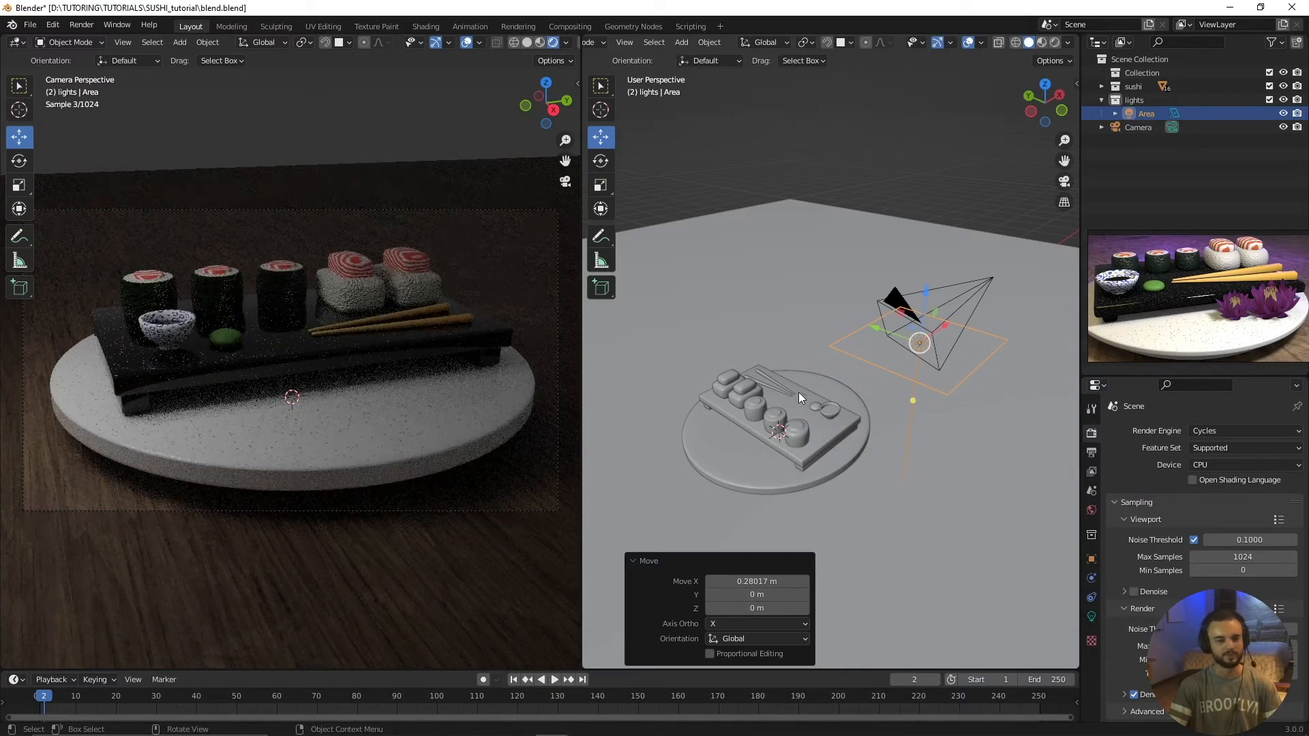
middle_click_drag(855, 412, 938, 375)
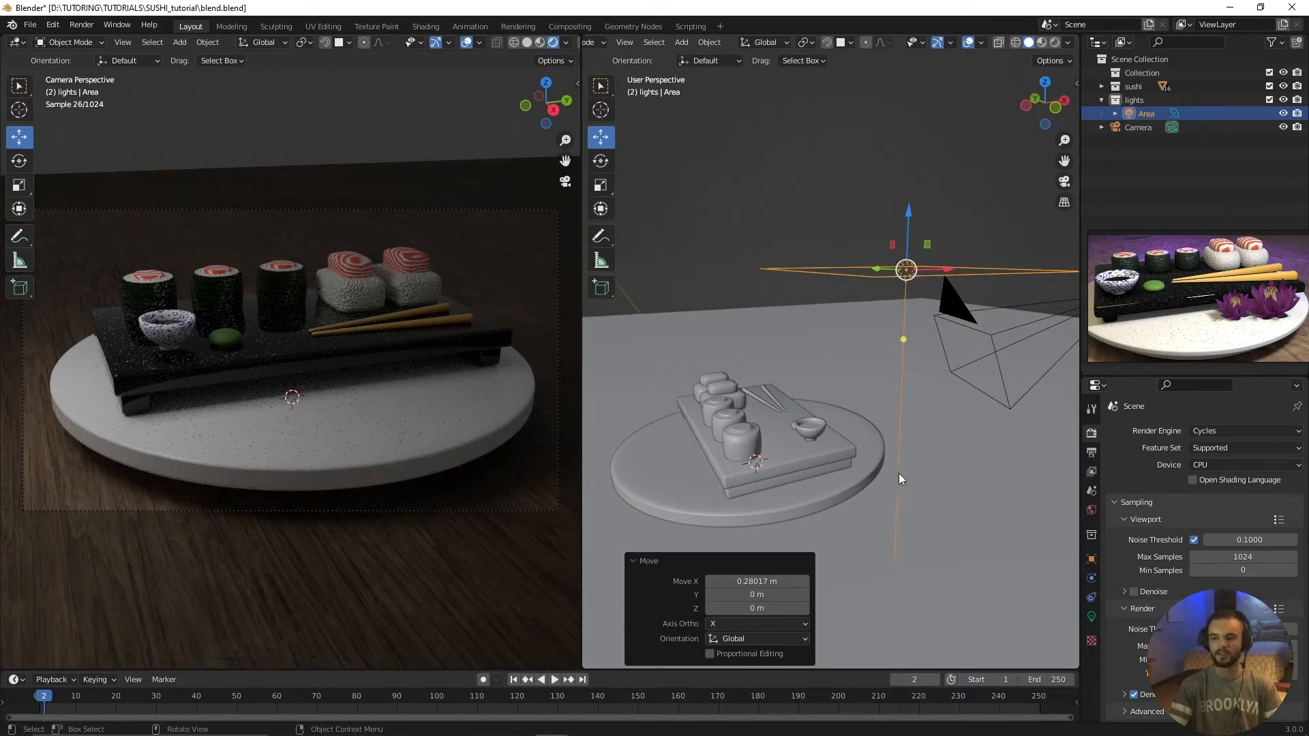
Rotate the area light 45° about the global X axis so it faces the sushi board
middle_click_drag(910, 354, 841, 356)
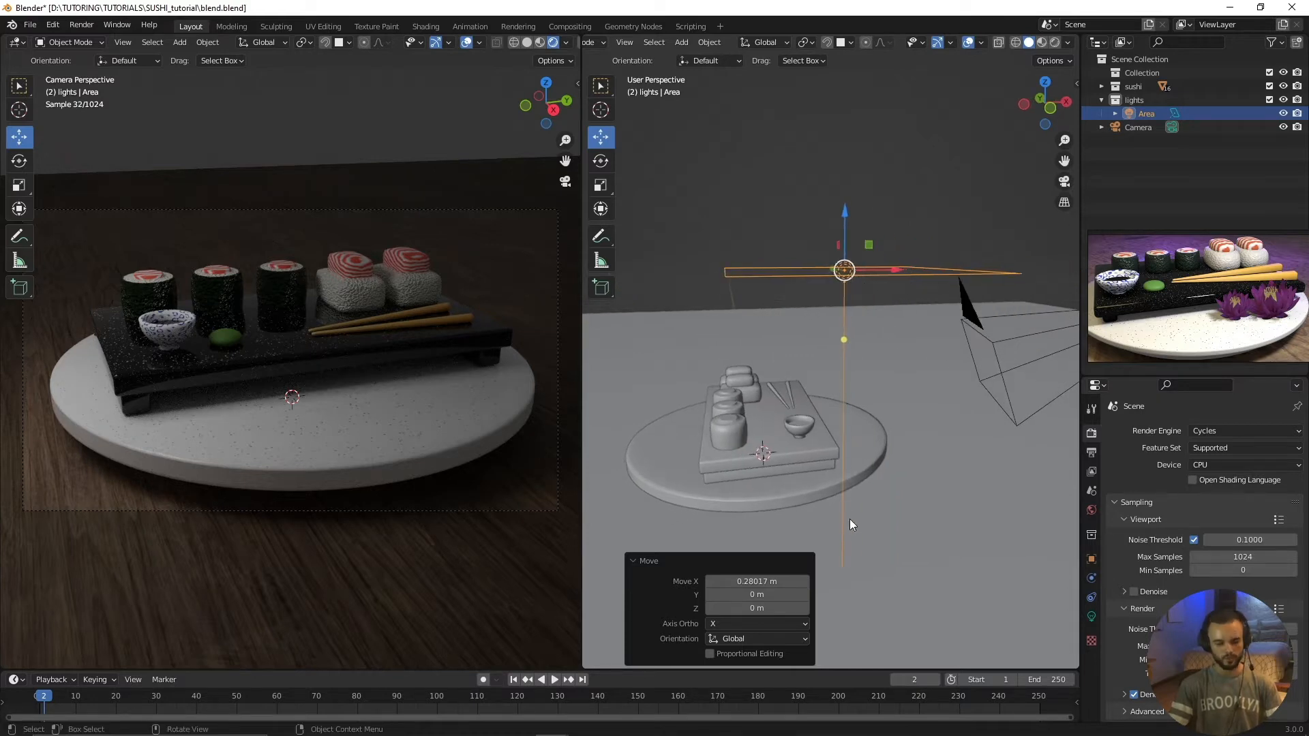
scroll(895, 464, "down", 5)
middle_click_drag(894, 468, 943, 439)
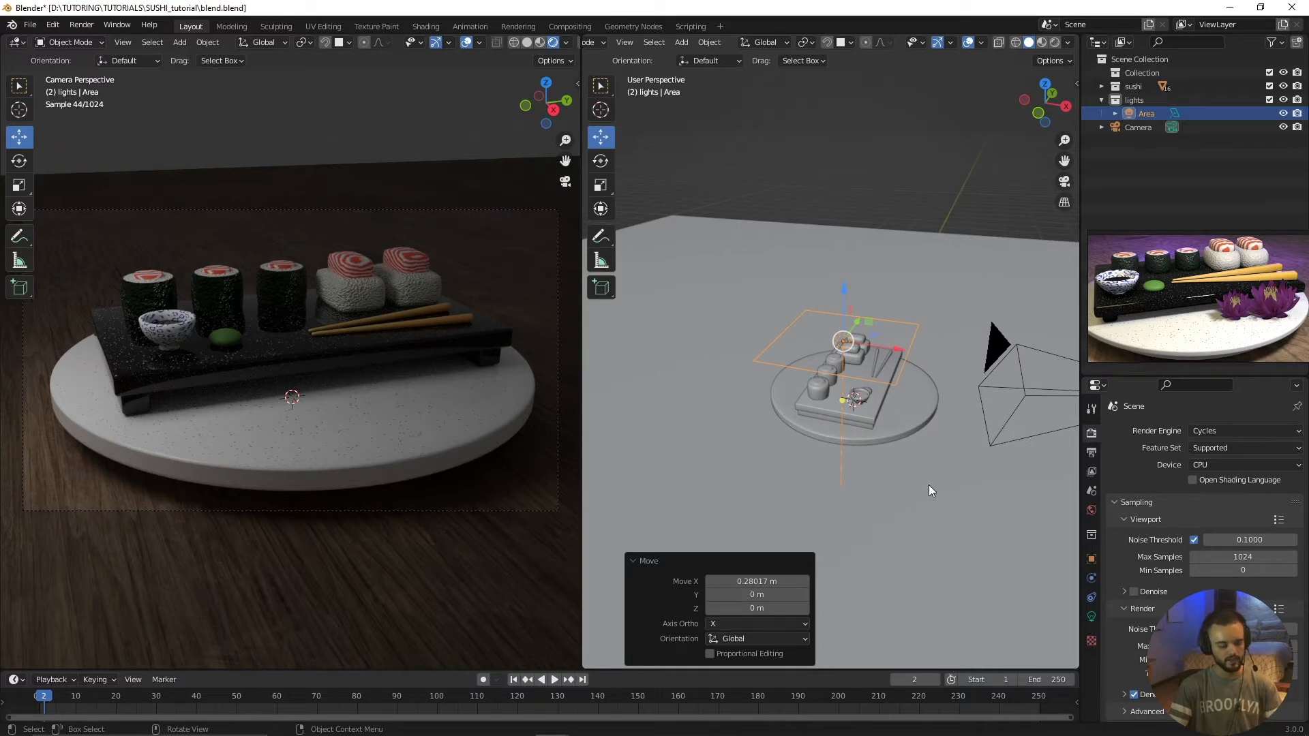
key("r")
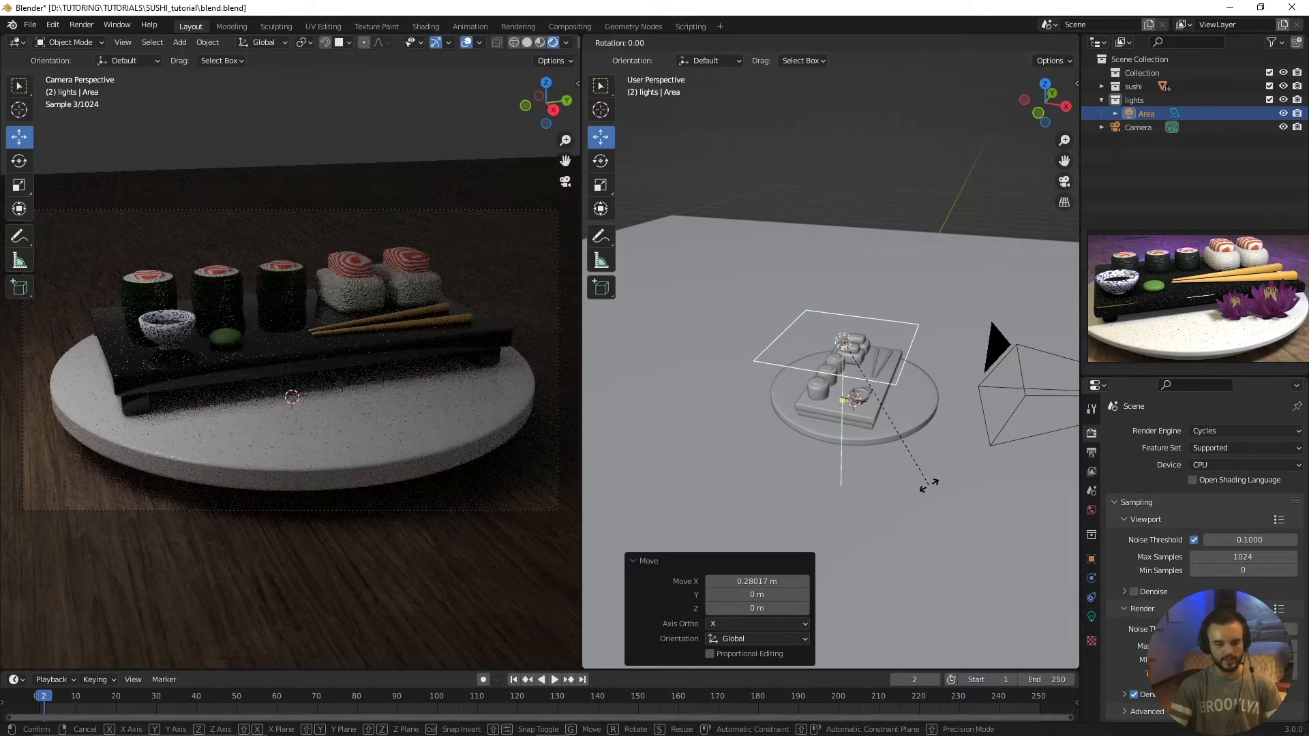
key("x")
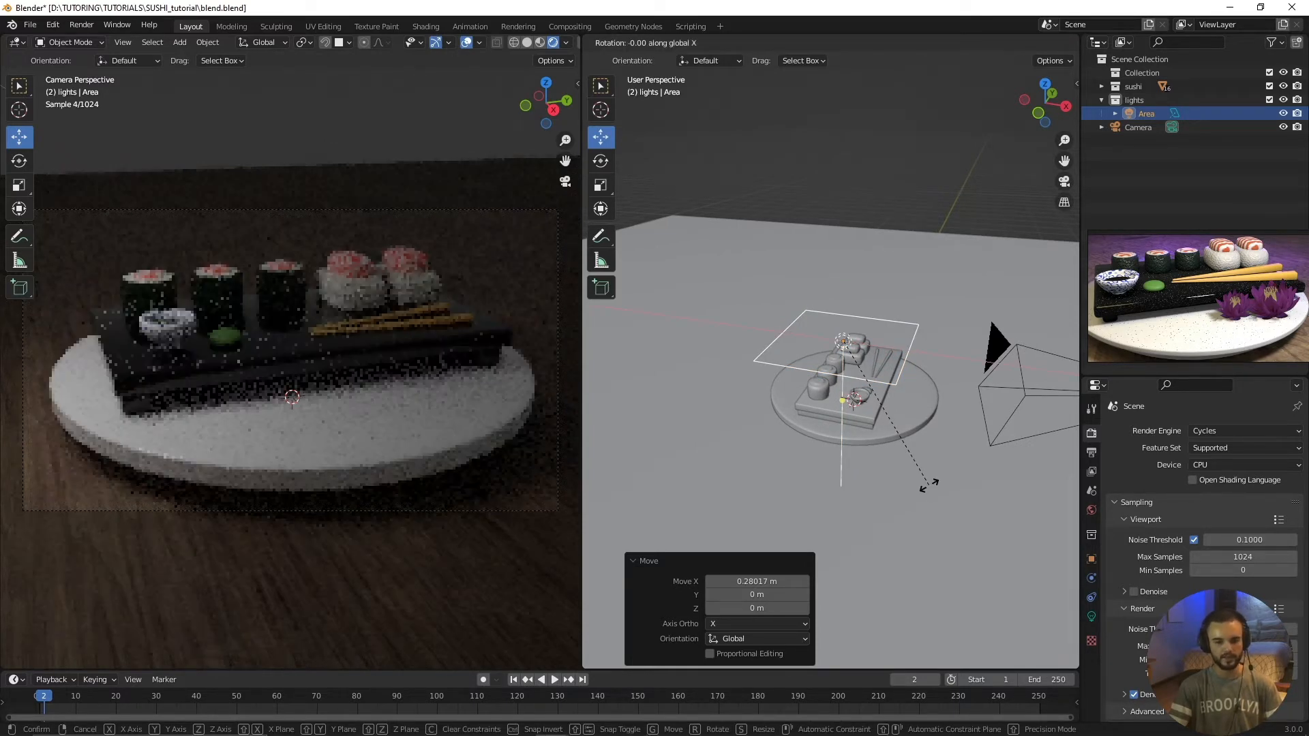
key("4")
key("5")
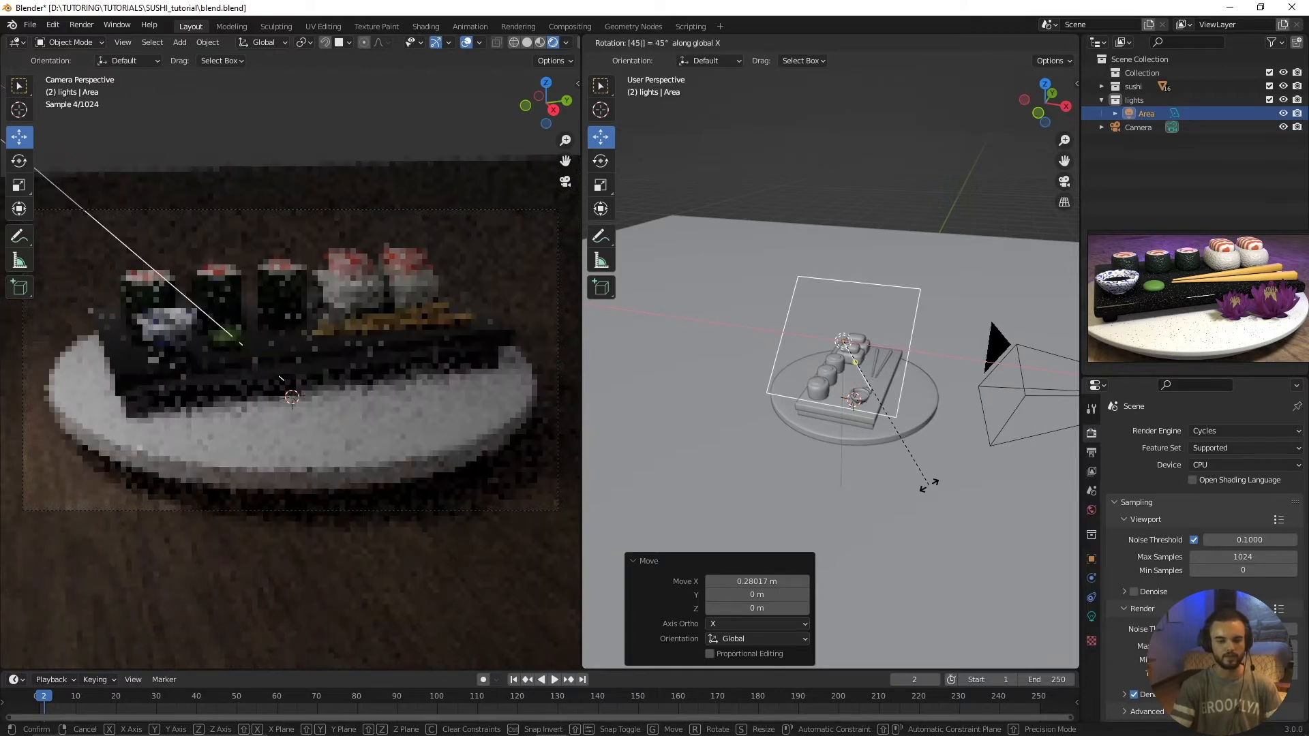
key("Return")
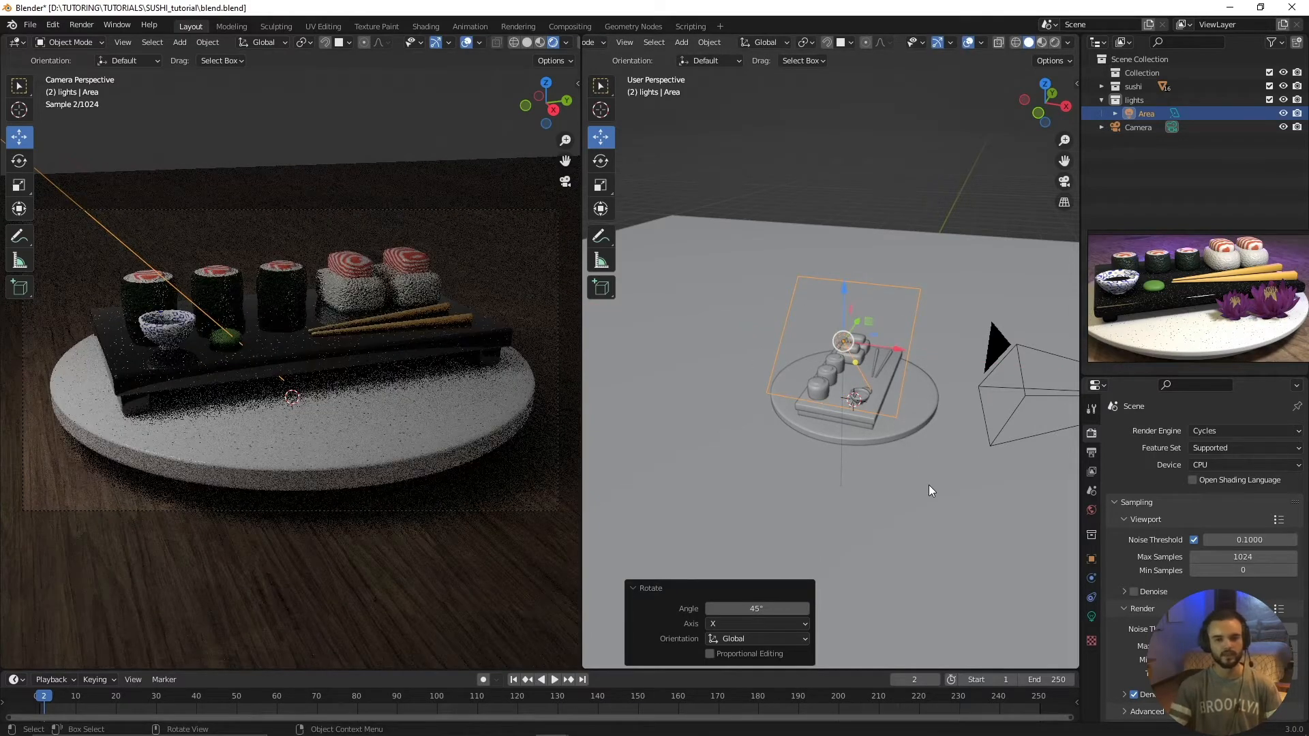
Rotate the area light about 21.6° around the global Z axis to aim it at the sushi
scroll(948, 475, "up", 1)
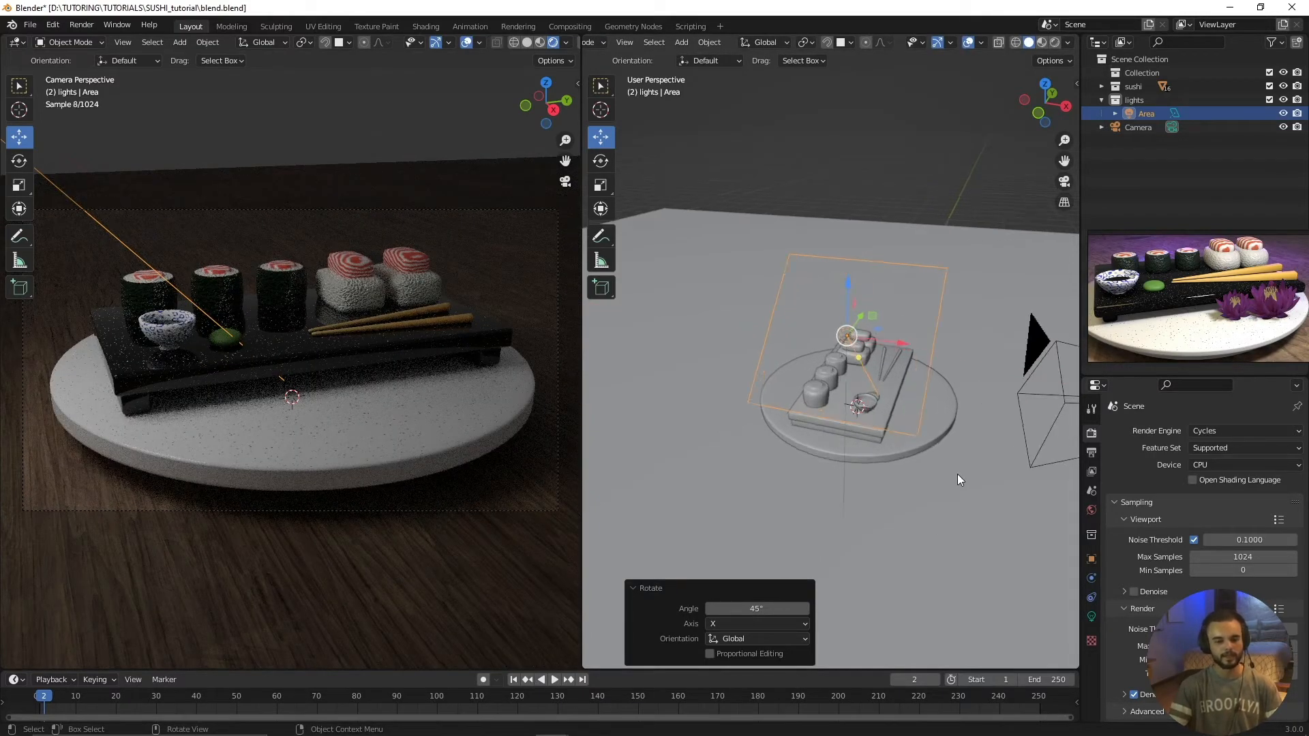
key("r")
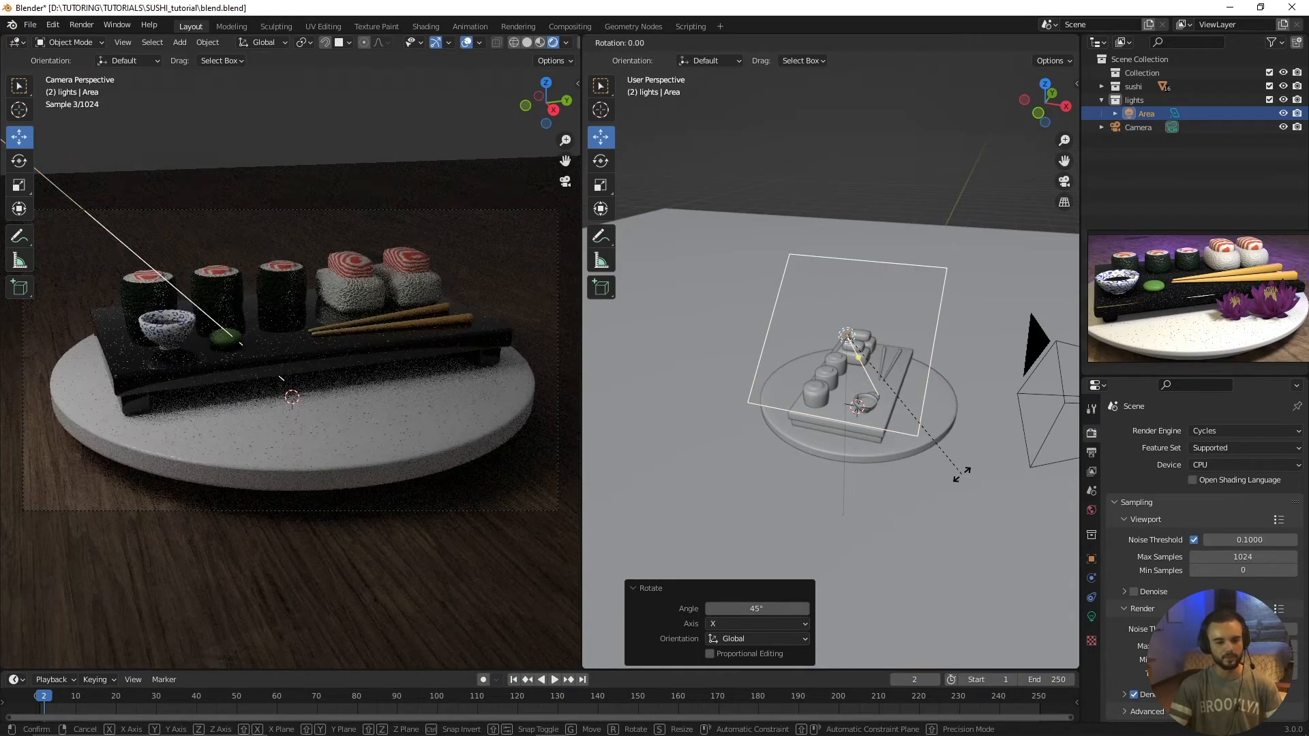
key("z")
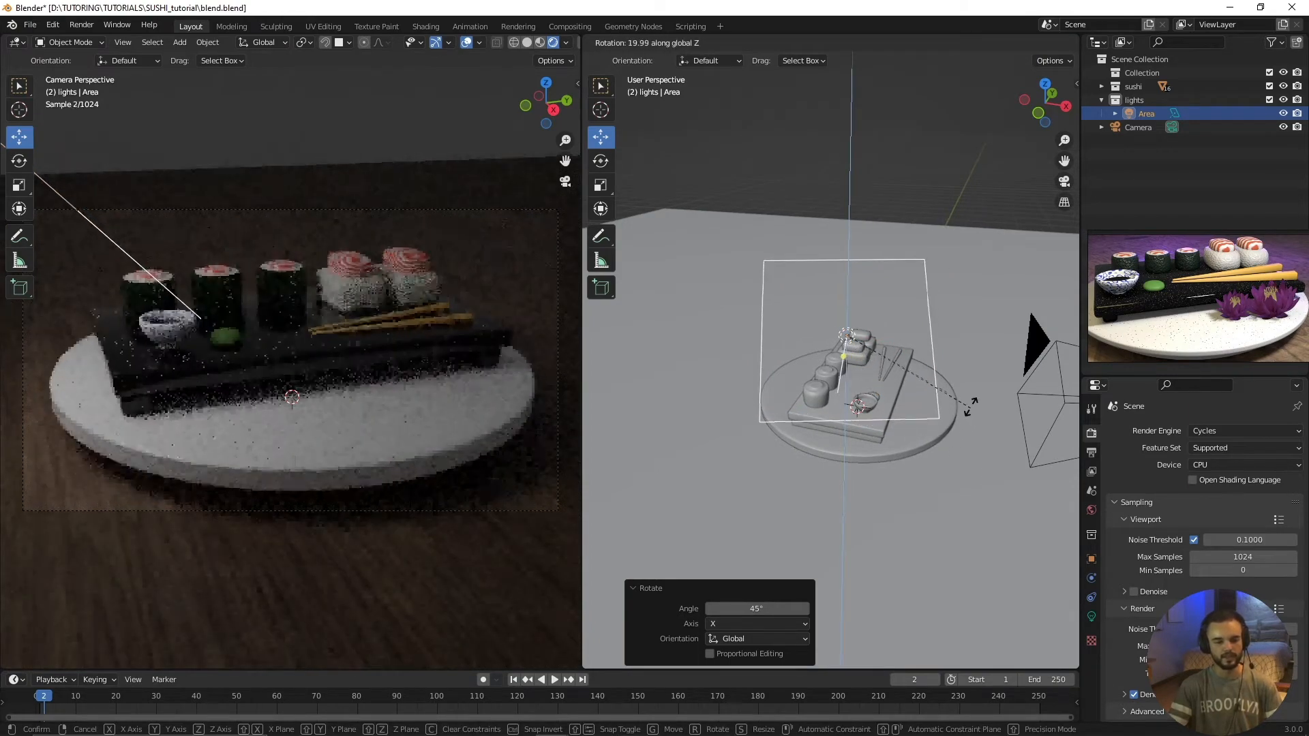
left_click(971, 404)
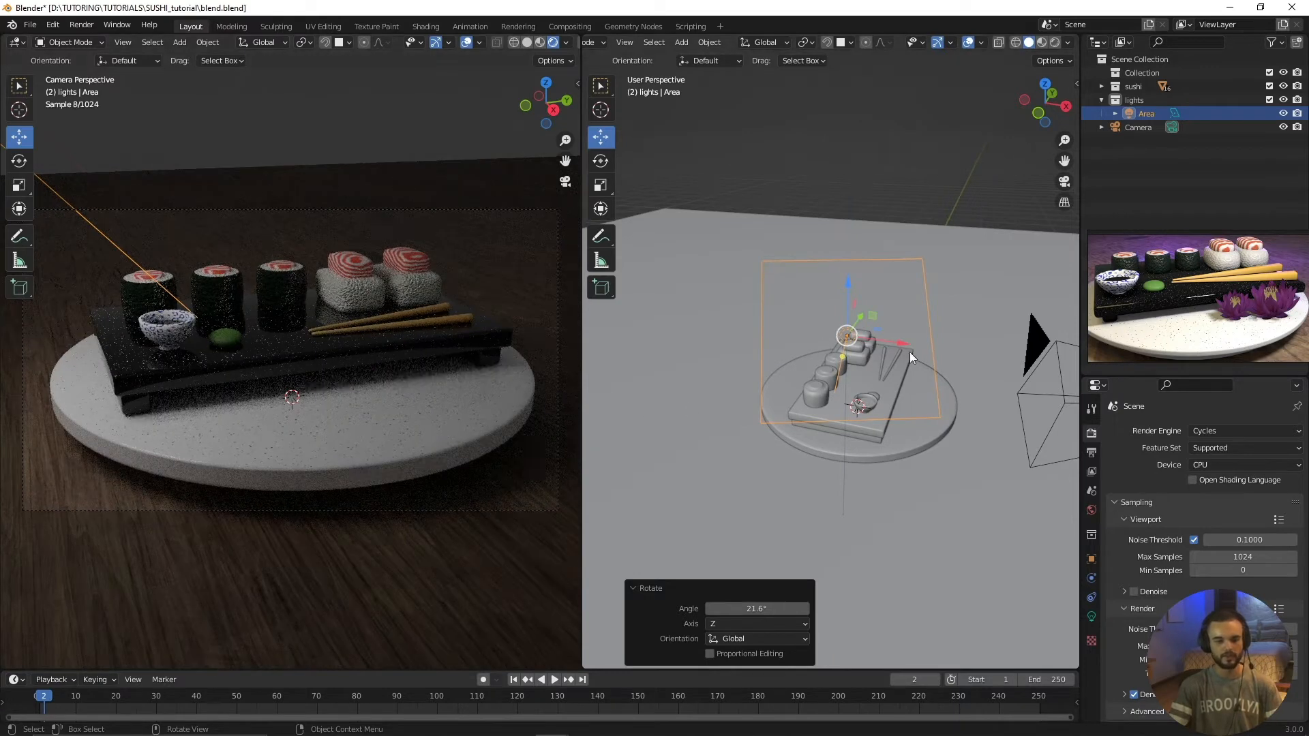
Move the area light about 0.33 m along the global X axis and check its placement from several angles
left_click_drag(898, 344, 954, 358)
middle_click_drag(886, 484, 800, 493)
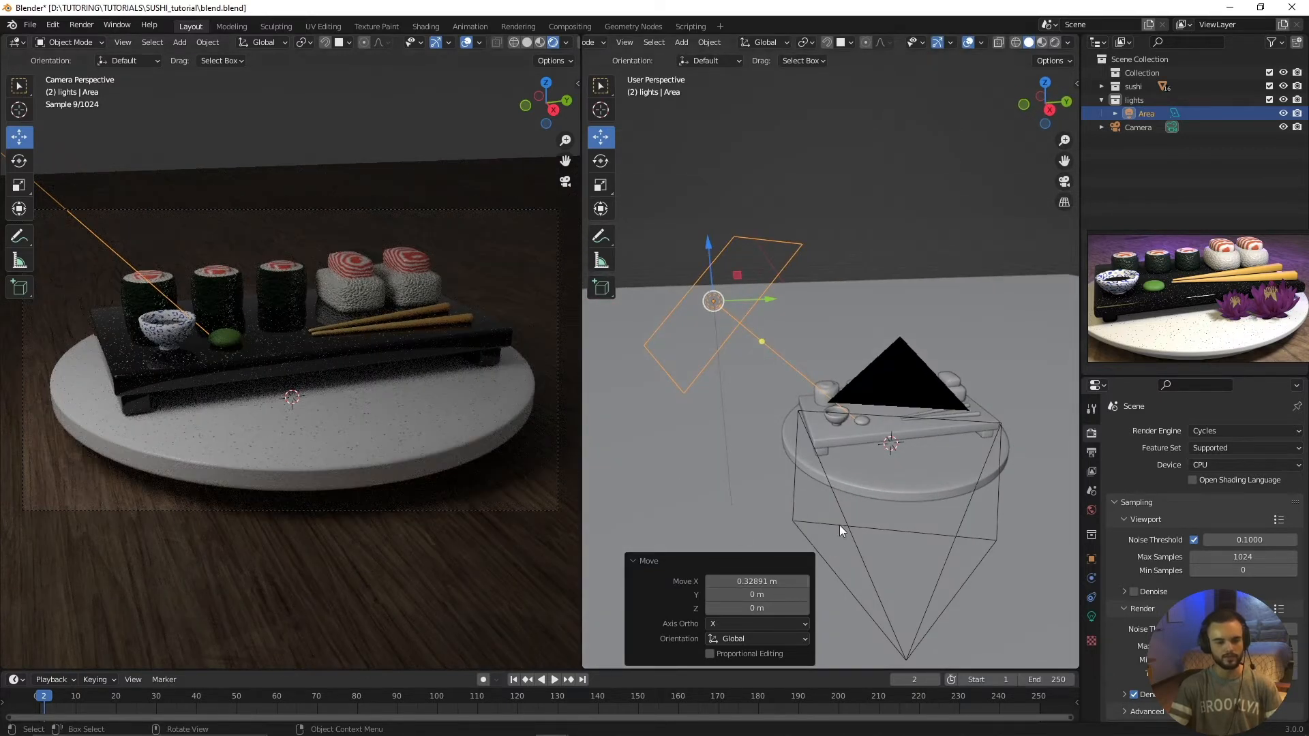
middle_click_drag(840, 525, 891, 489)
middle_click_drag(745, 458, 777, 454)
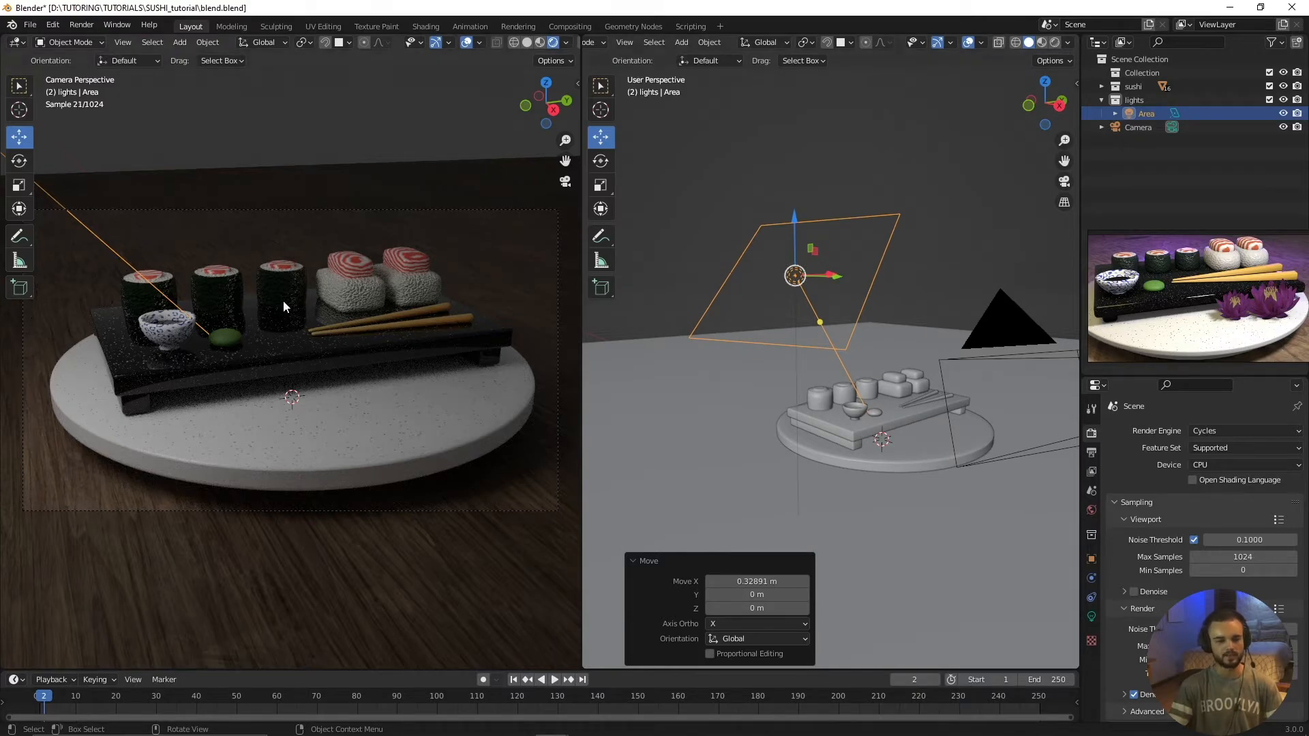
Switch to the Shading workspace and enable Scene Lights and Scene World for the rendered camera viewport
scroll(357, 289, "up", 3)
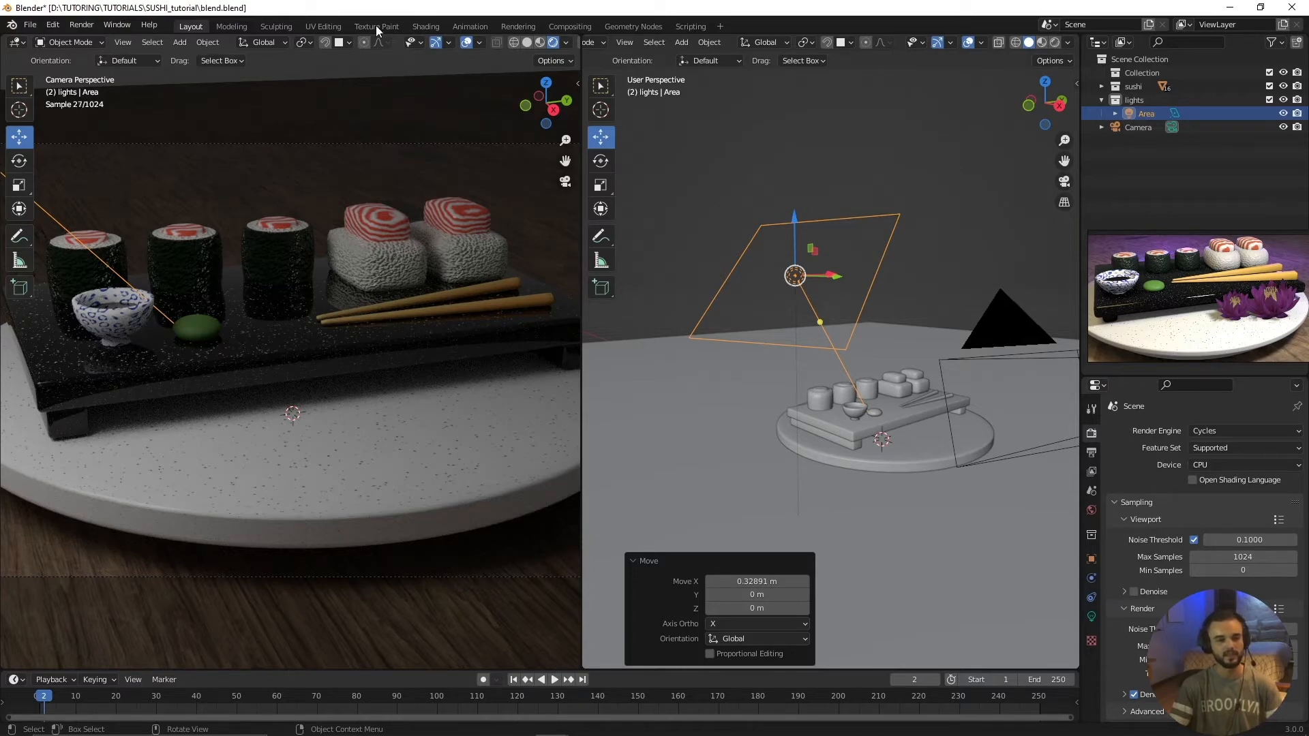
left_click(424, 26)
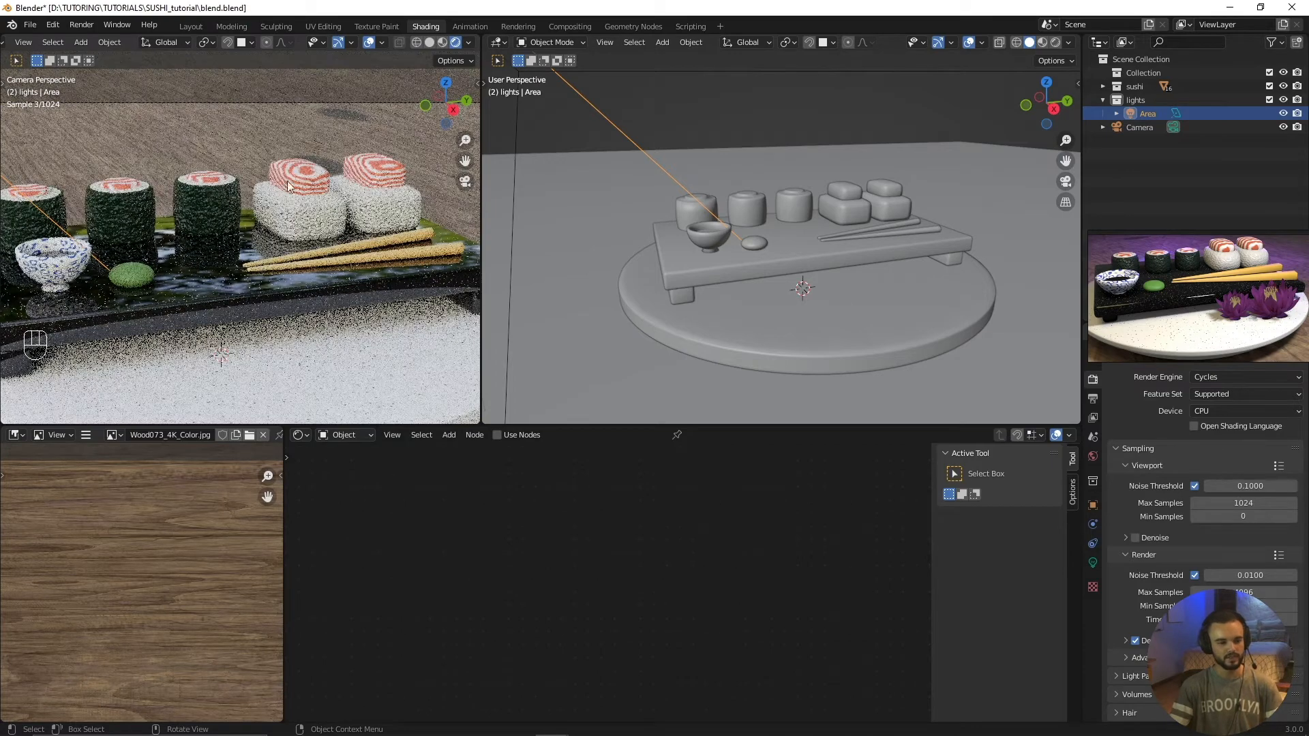
left_click(468, 43)
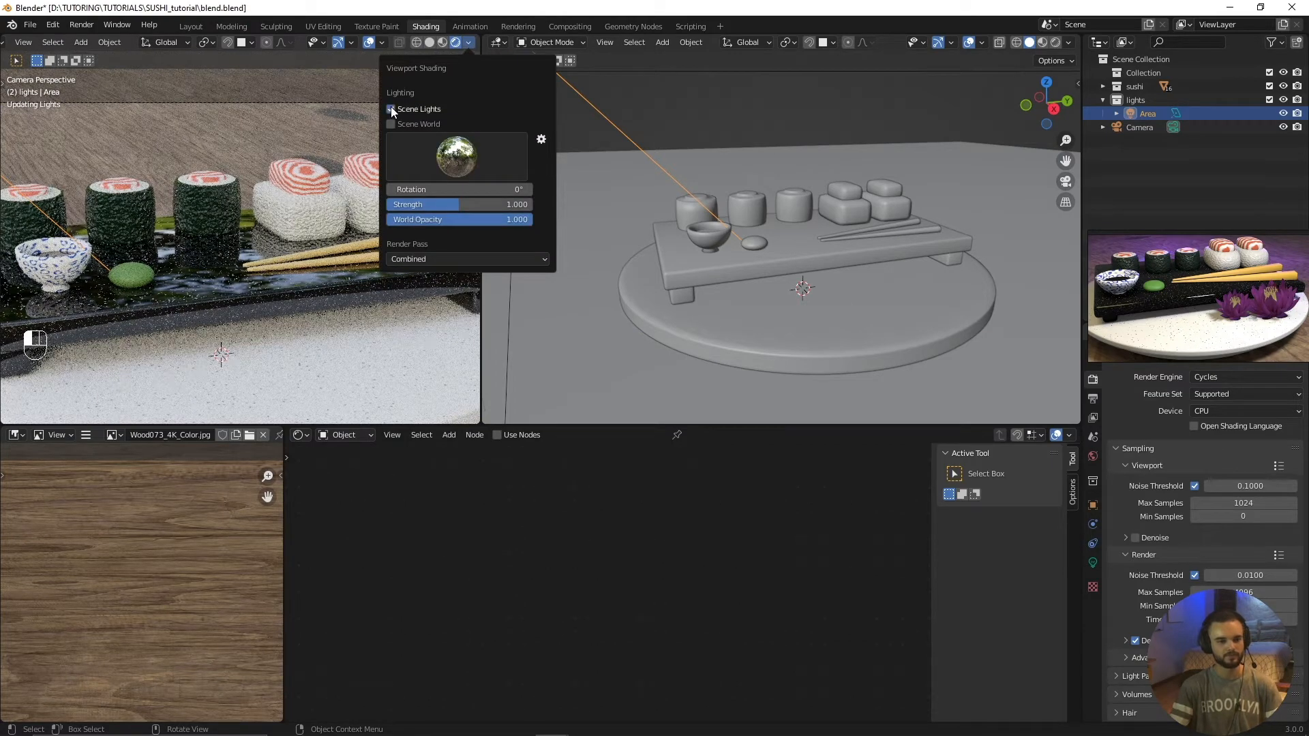
left_click(390, 108)
left_click(391, 126)
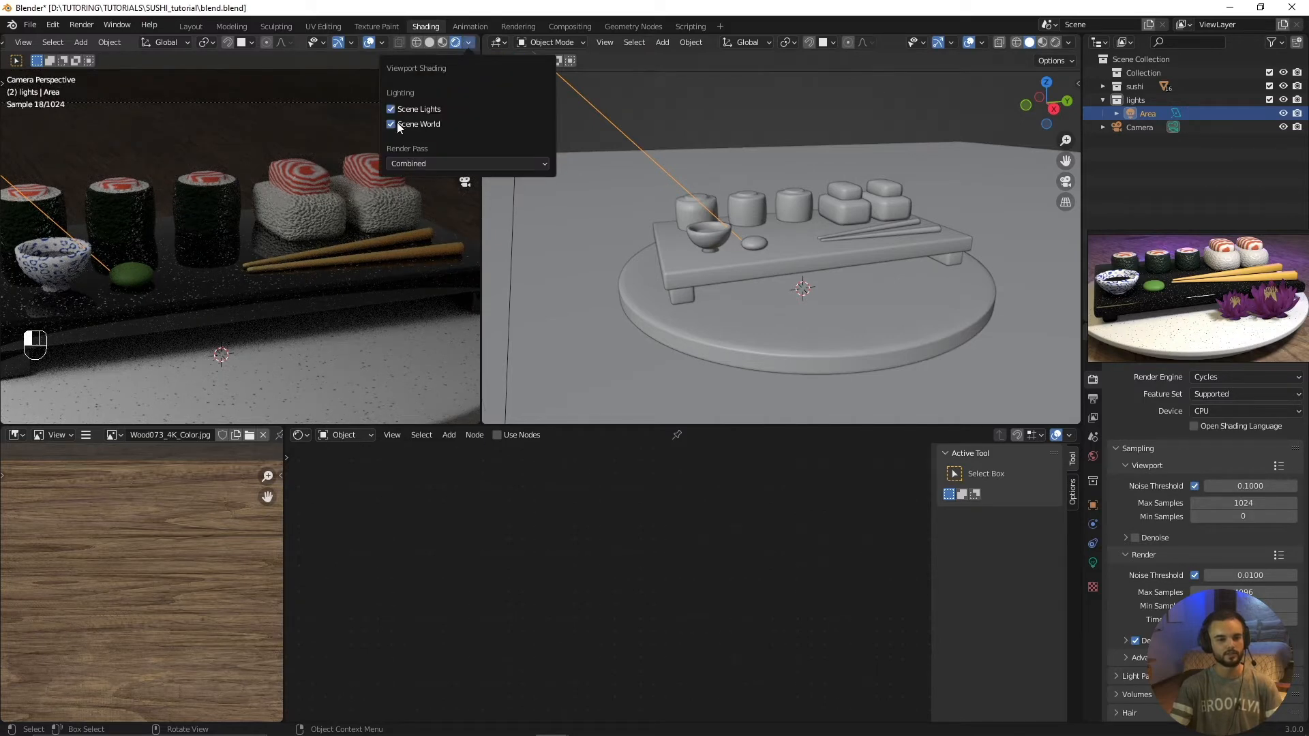
Select the seaweed roll nearest the rice blocks and set its material's Bump strength to 0.6
left_click(236, 153)
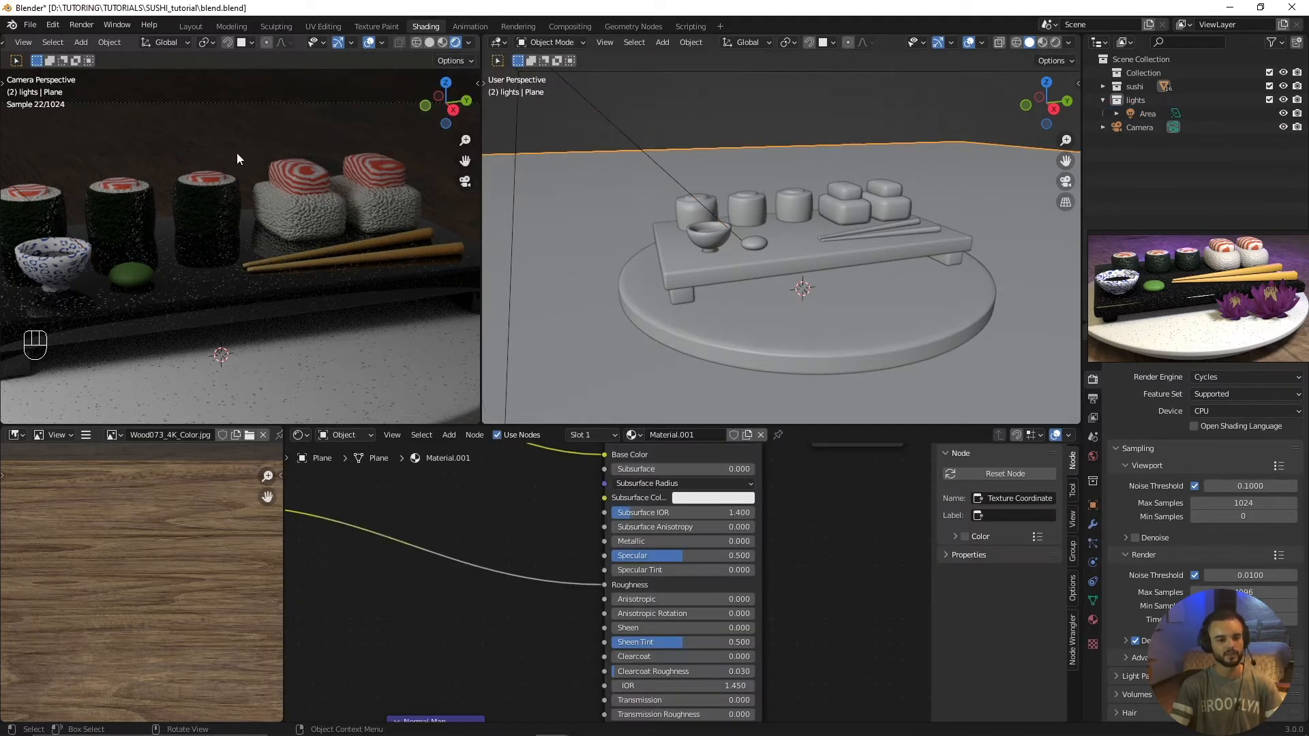
left_click(207, 221)
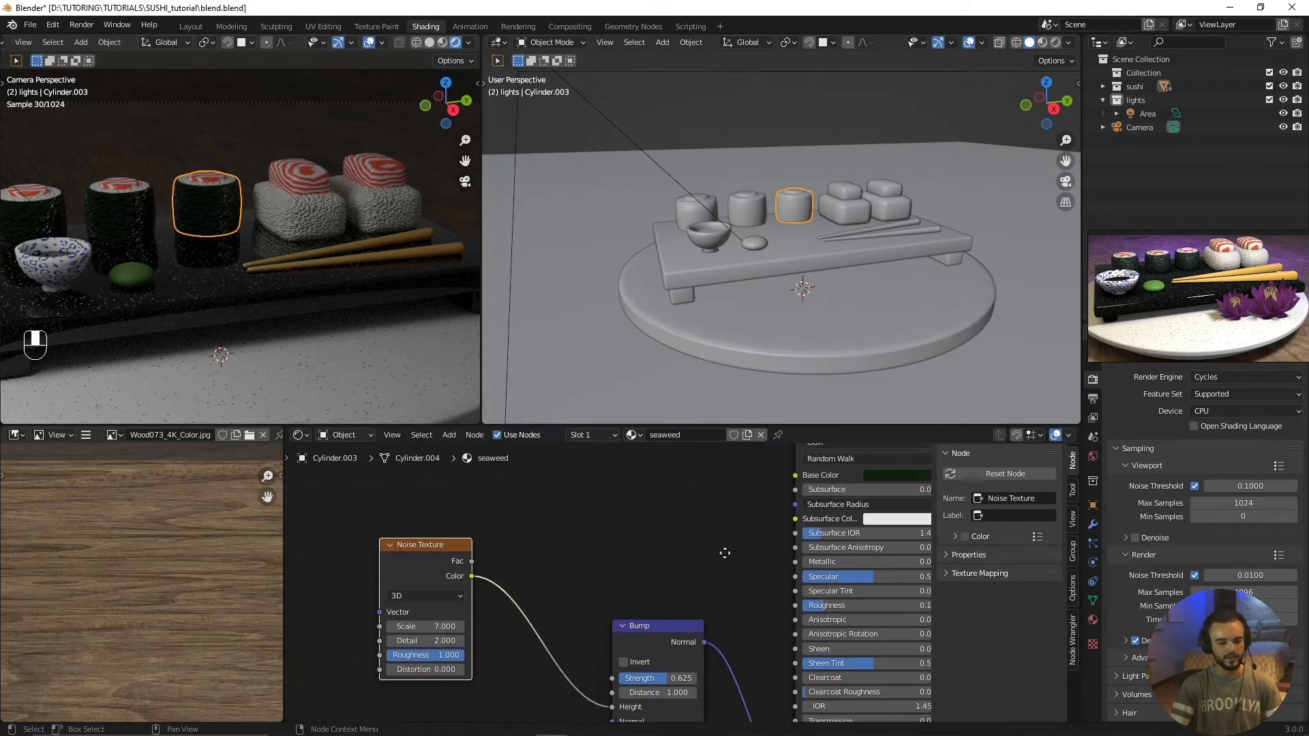
scroll(193, 246, "up", 5)
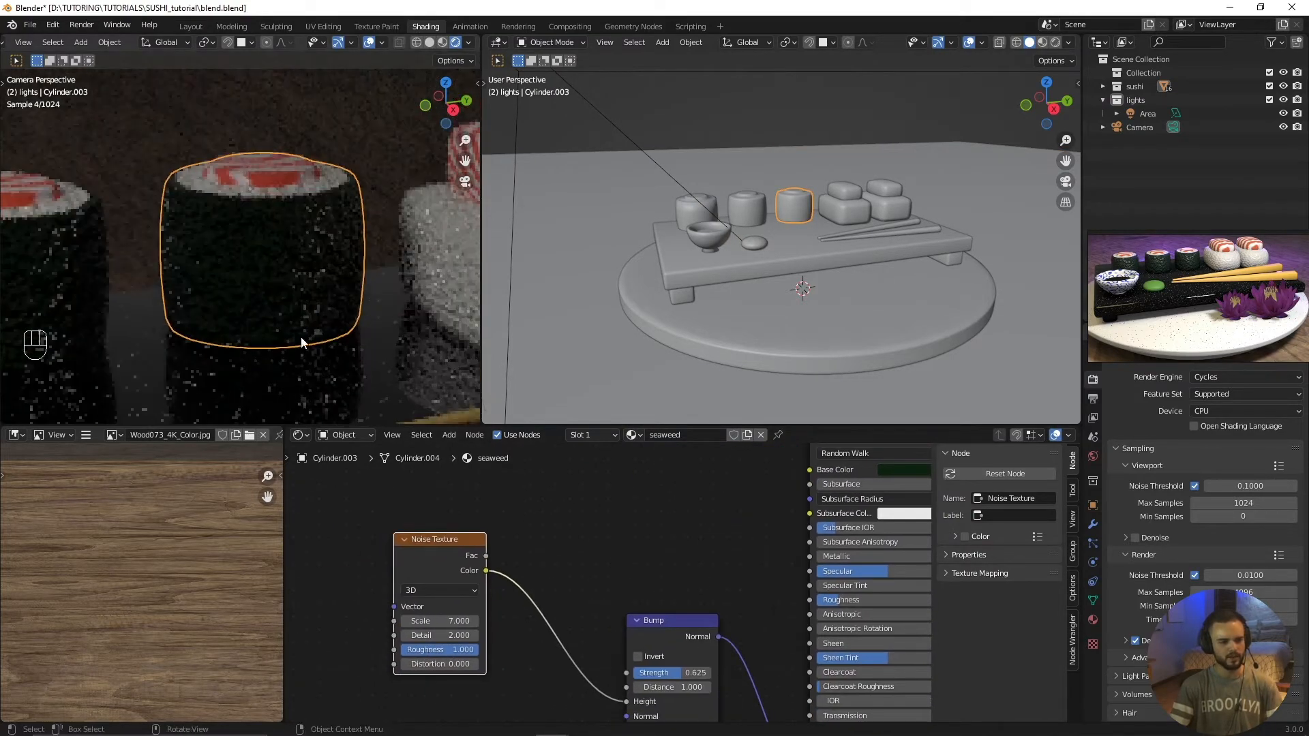
middle_click_drag(587, 555, 604, 502)
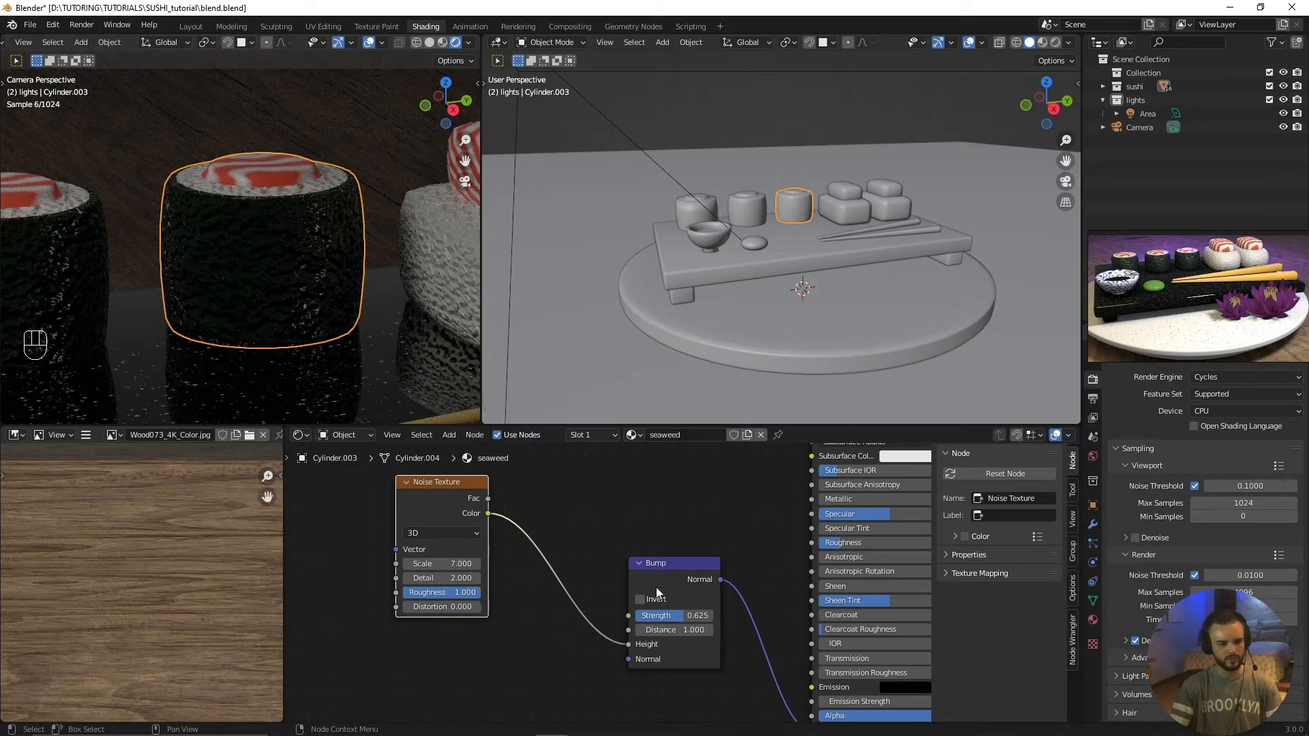
mouse_move(684, 616)
left_mouse_down()
mouse_move(713, 615)
mouse_move(691, 617)
left_mouse_up()
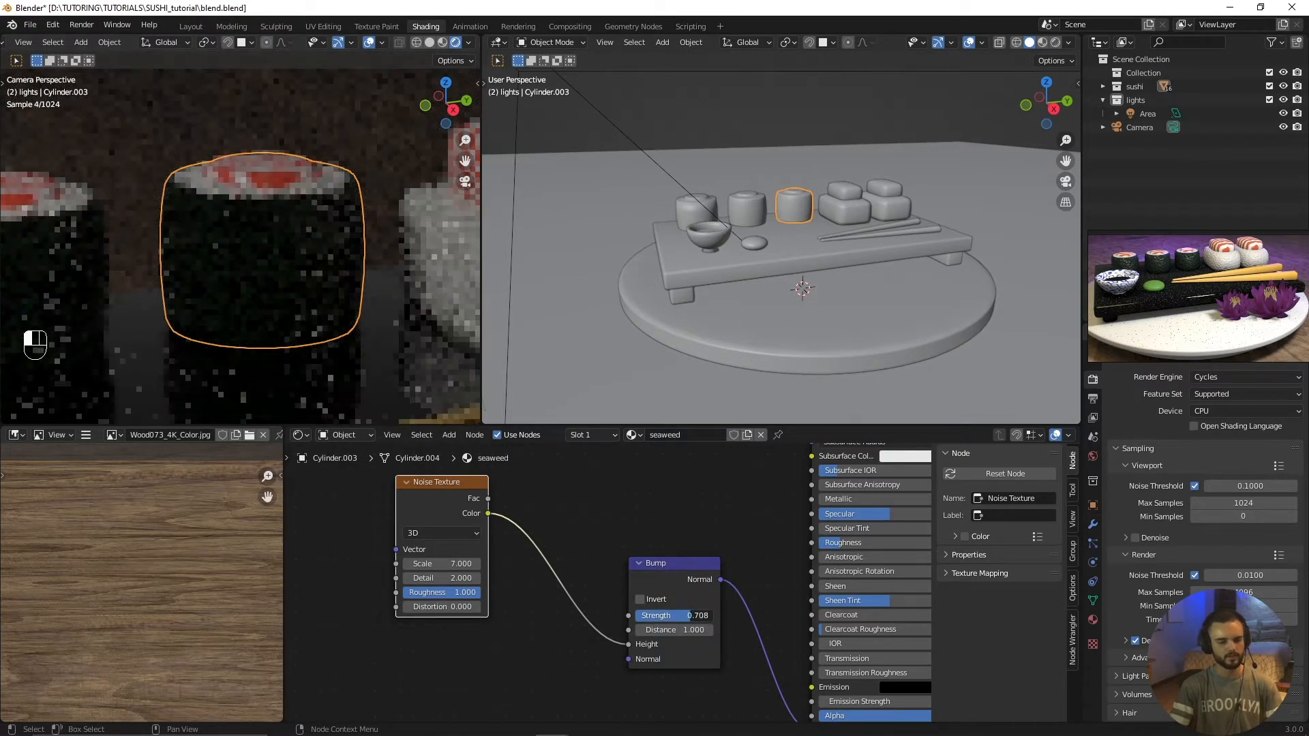
left_click(692, 616)
type("0")
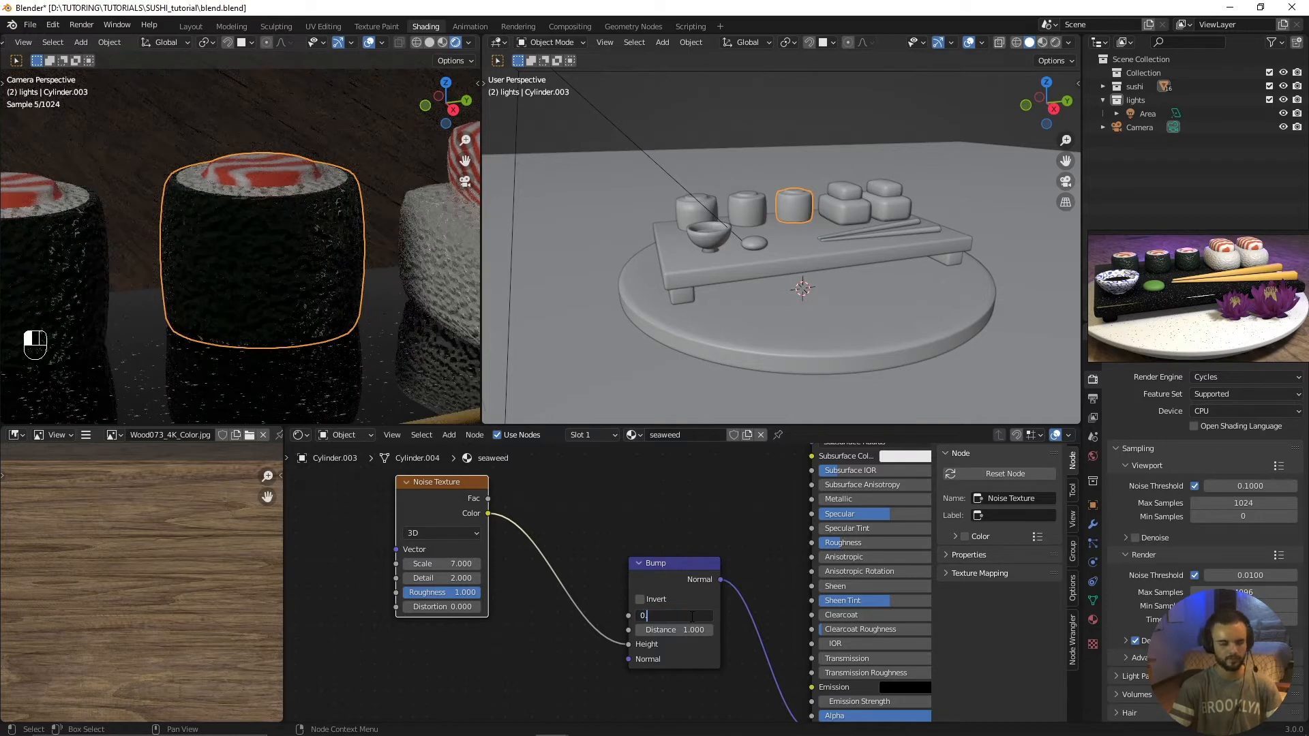
type(".6")
key("Return")
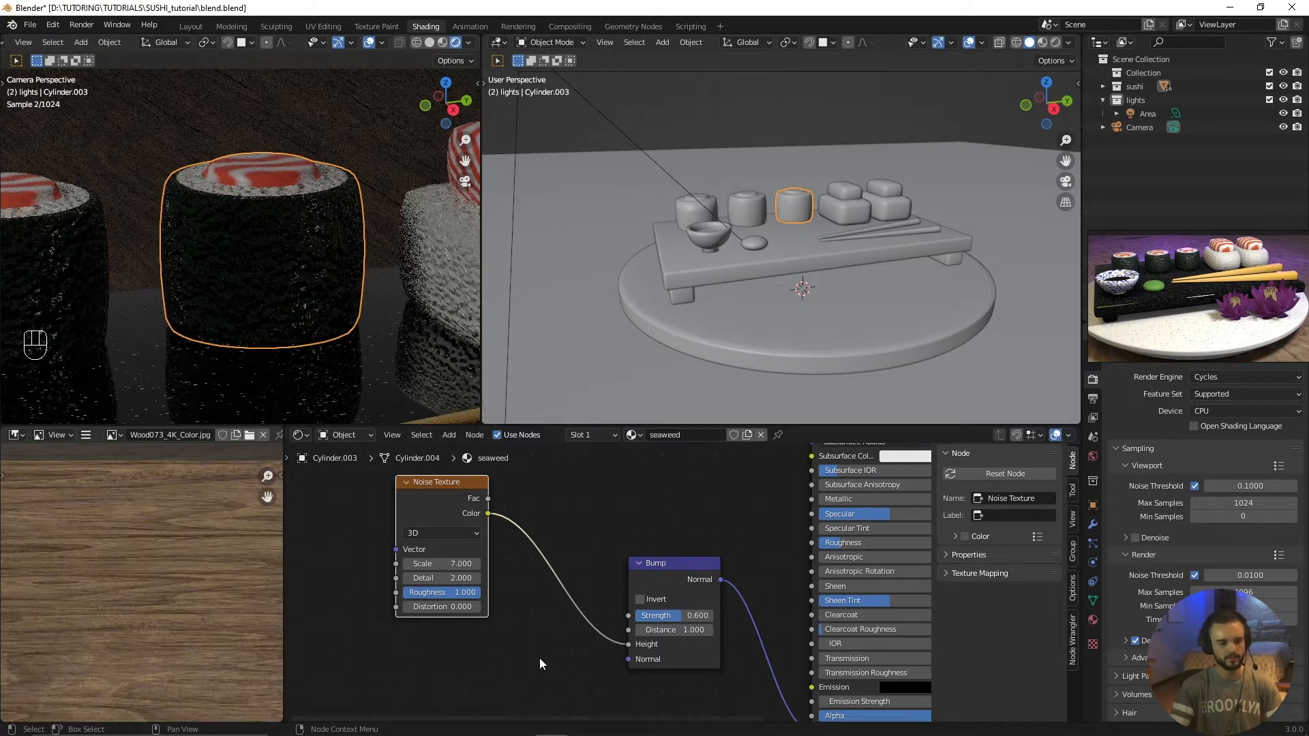
Set the seaweed material's Roughness to 0.25
scroll(605, 556, "down", 2)
scroll(669, 521, "up", 4)
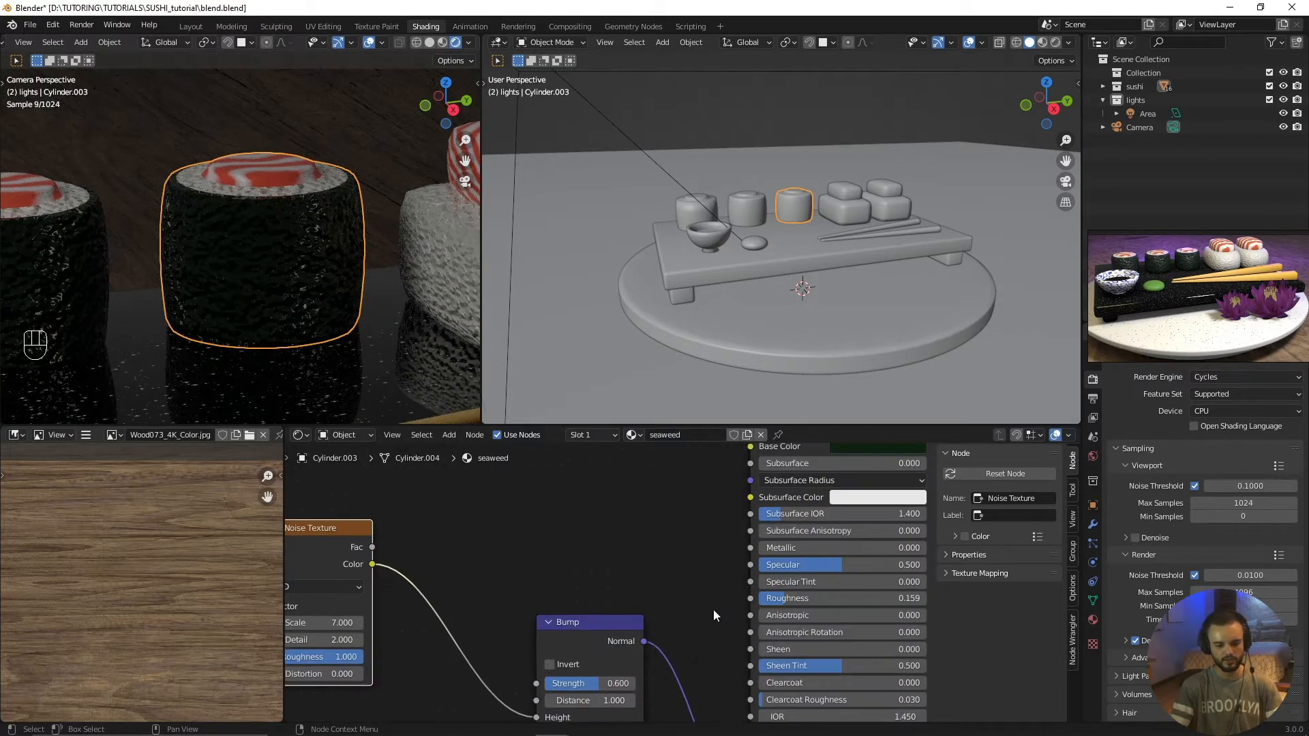
mouse_move(690, 585)
left_mouse_down()
mouse_move(744, 585)
mouse_move(704, 585)
left_mouse_up()
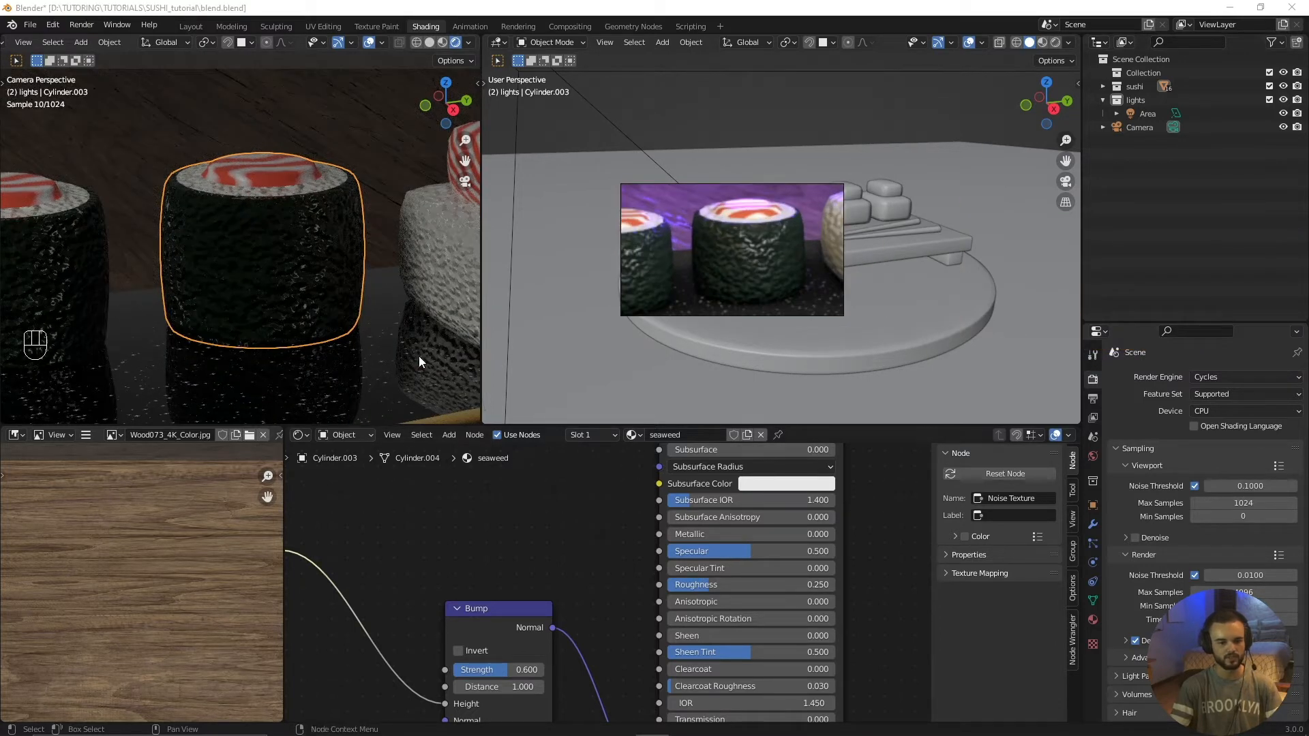
Select the rice block beside the seaweed roll, try a Bump strength of 0.5 in its material and settle on 0.2
scroll(484, 629, "down", 3)
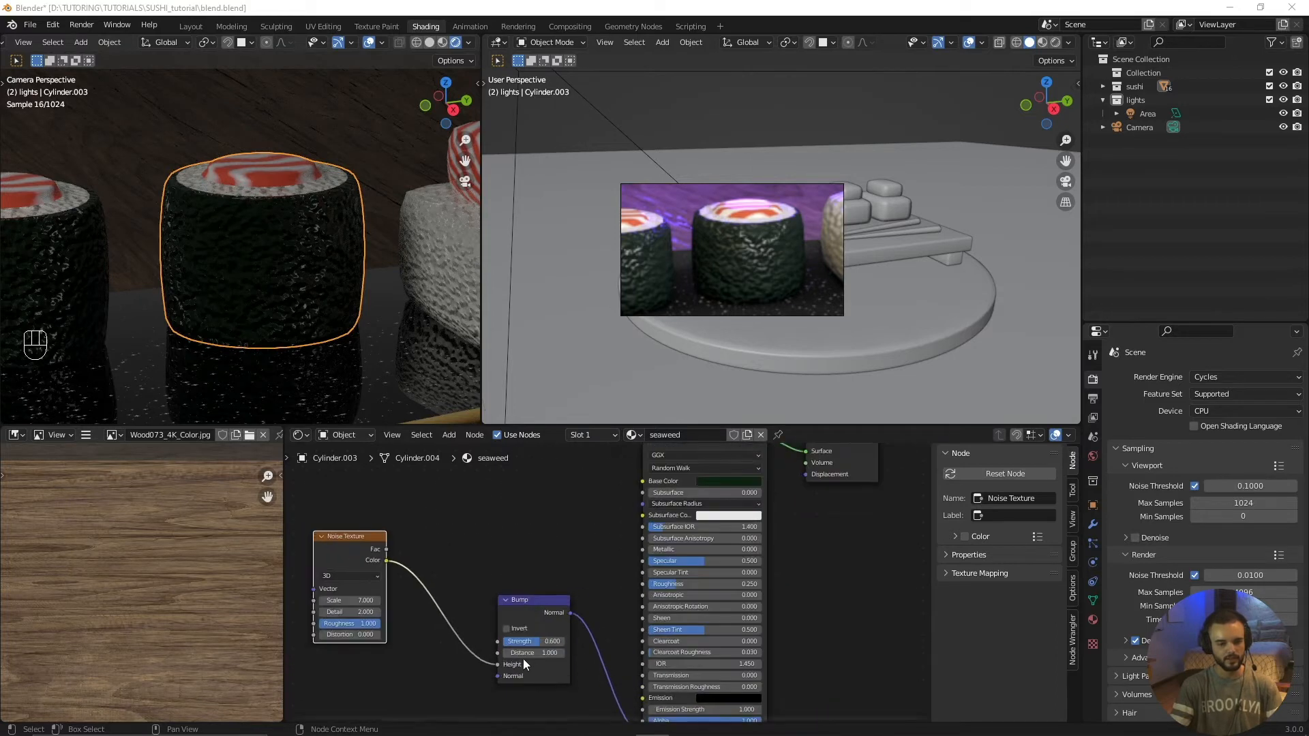
left_click(422, 273)
scroll(568, 573, "up", 4)
left_click_drag(530, 606, 569, 607)
middle_click_drag(401, 263, 243, 243, "shift")
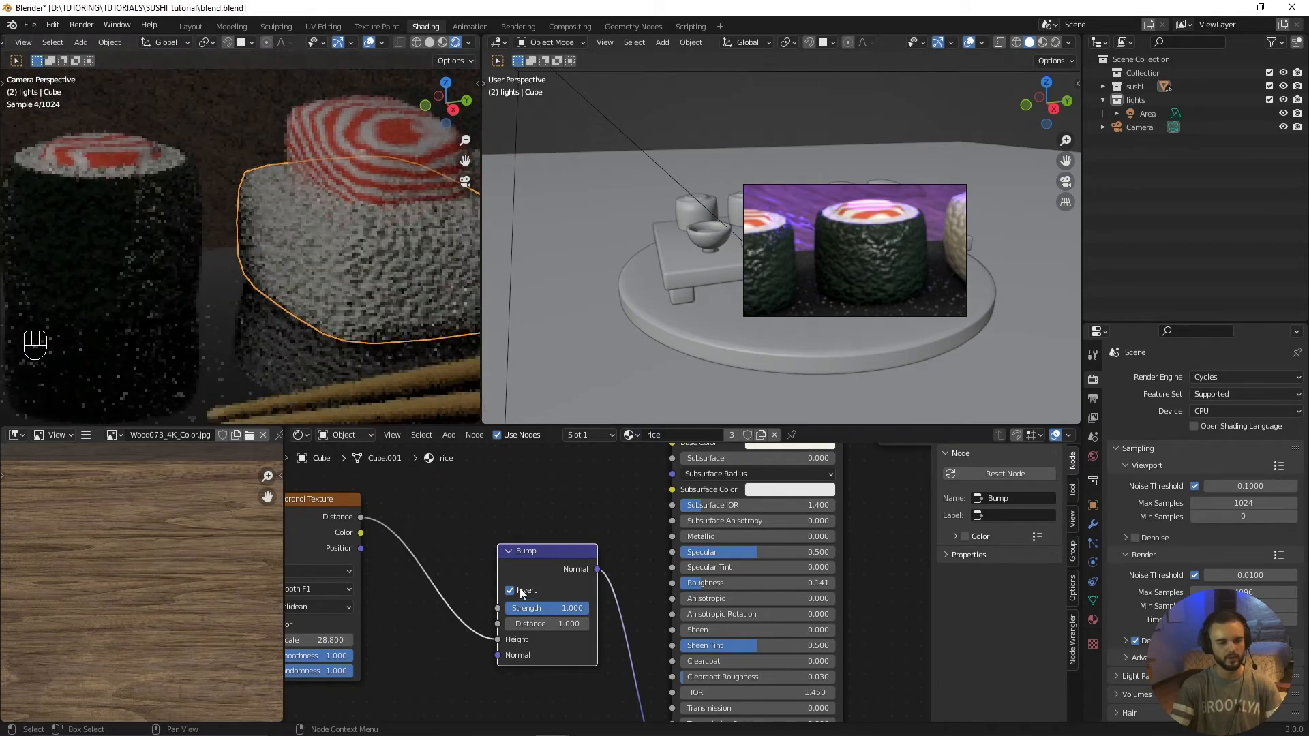
left_click_drag(574, 608, 554, 608)
left_click(554, 608)
type("0.5")
key("Return")
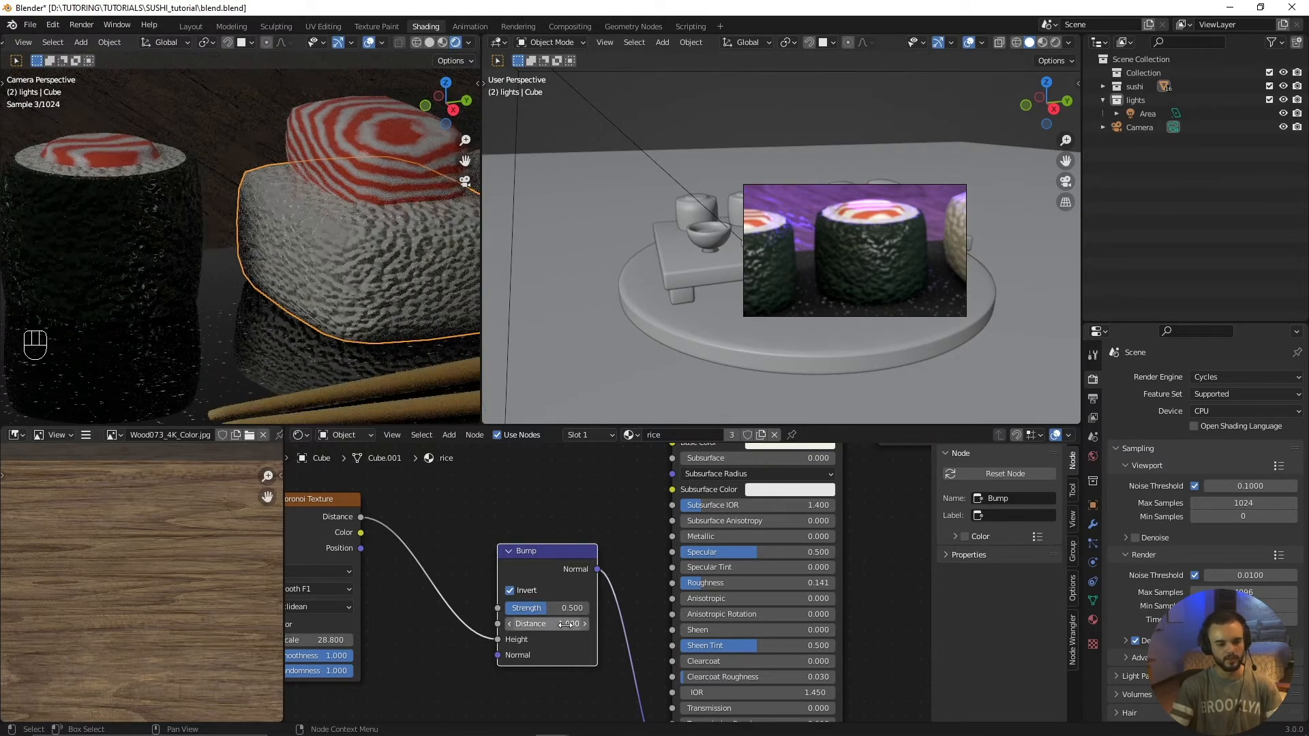
left_click_drag(542, 608, 527, 610)
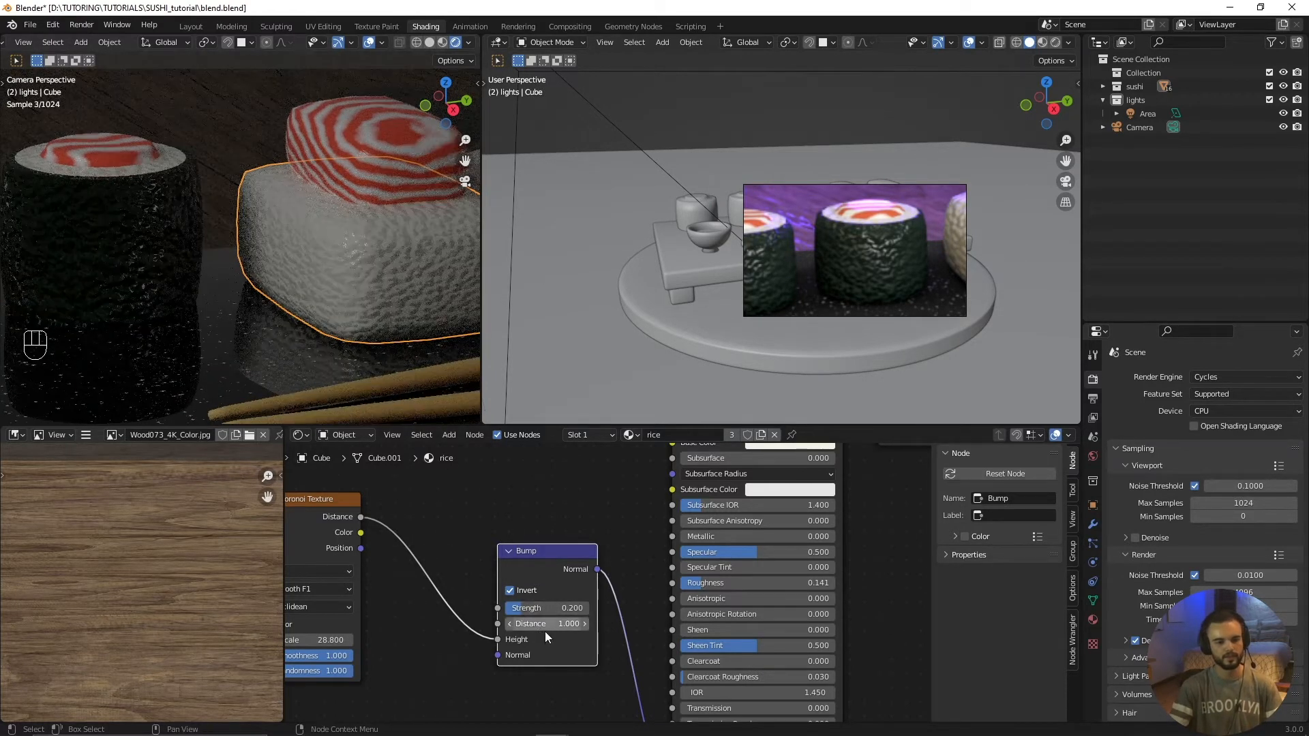
Set the rice material's Roughness to 0.14 and compare the rice blocks with the reference image
scroll(552, 637, "down", 2)
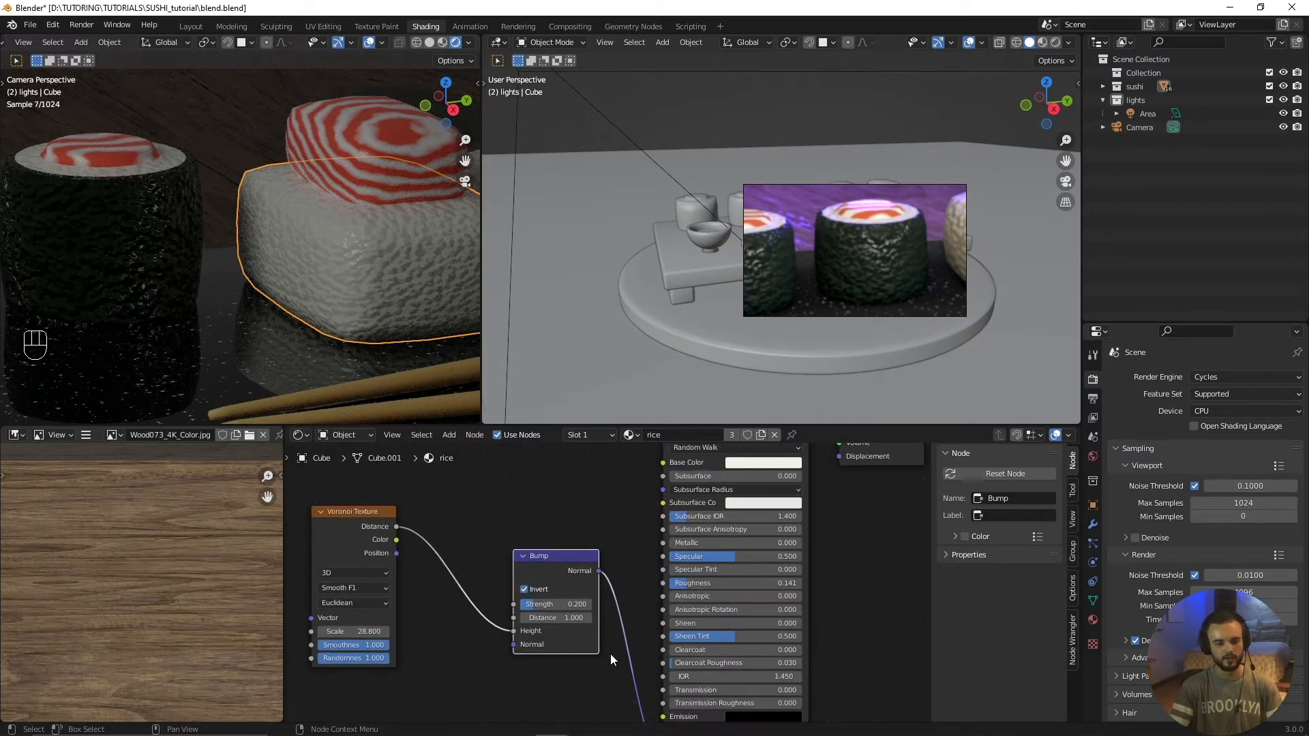
left_click(693, 582)
type("0.")
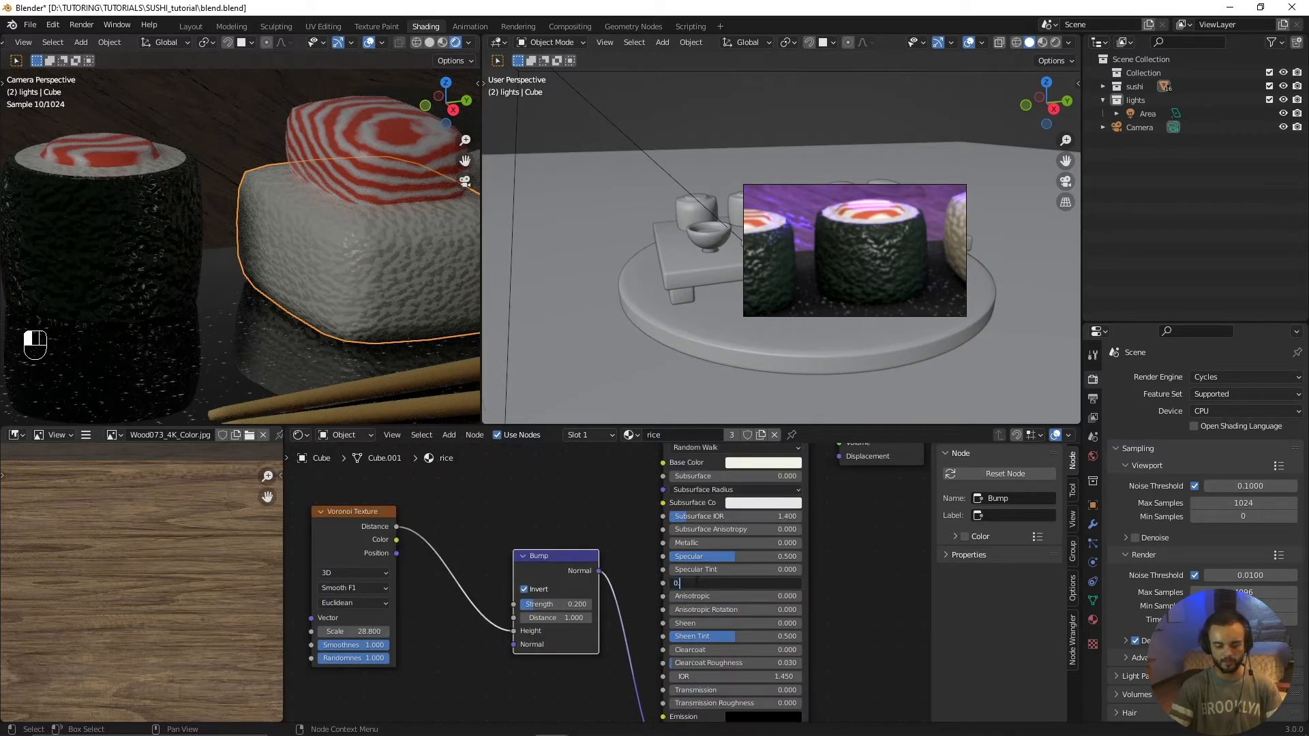
type("14")
key("Return")
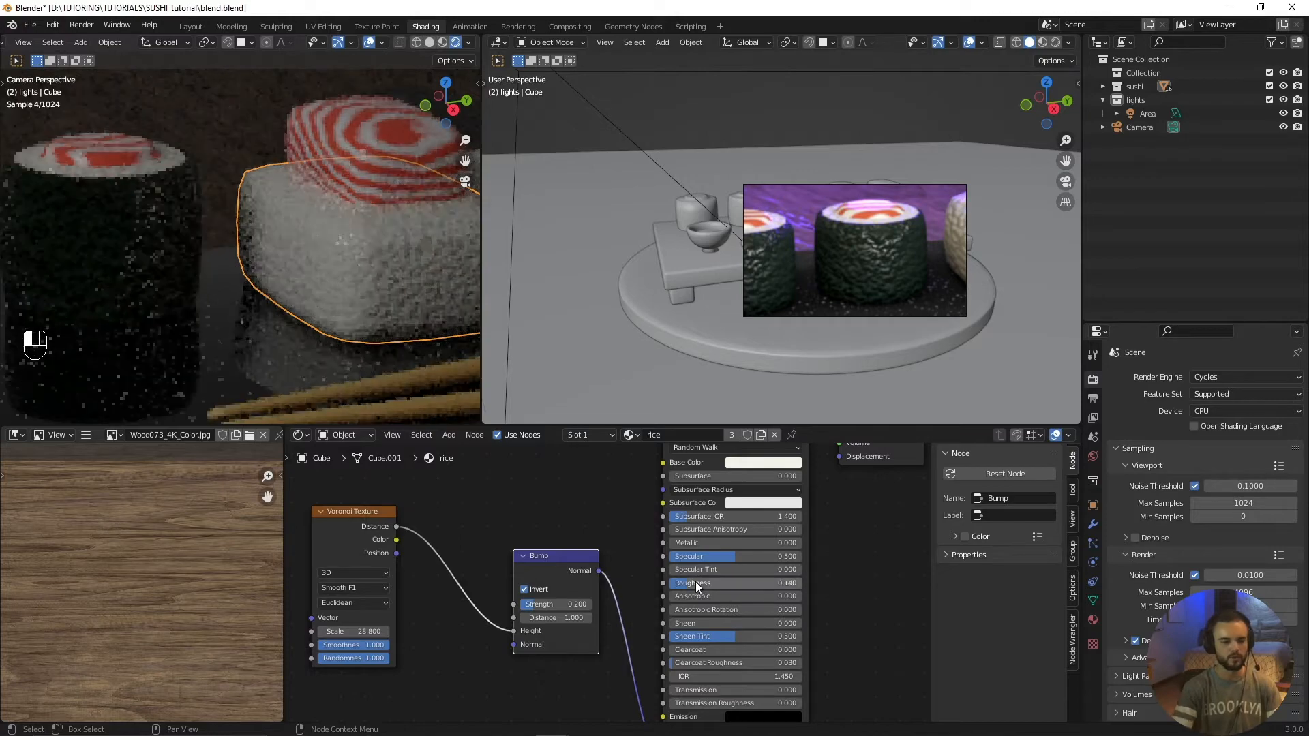
scroll(312, 325, "down", 4)
scroll(924, 259, "down", 2)
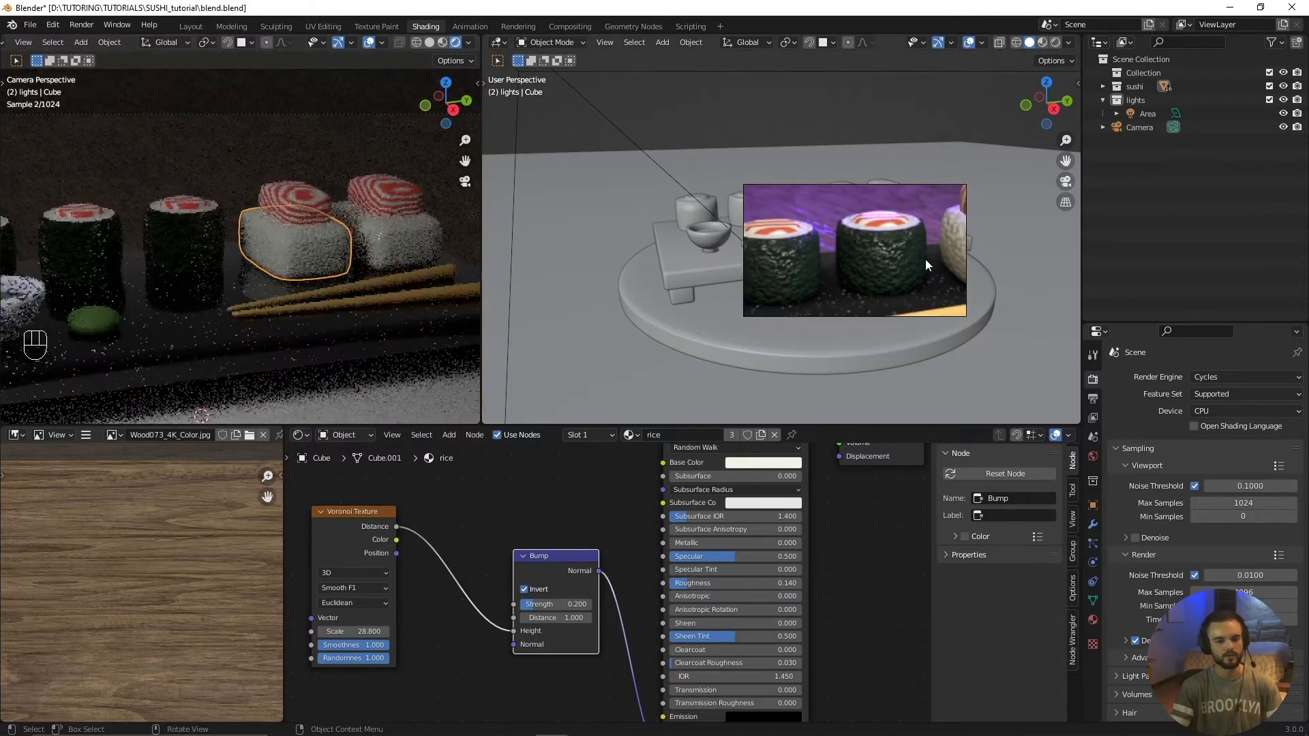
middle_click_drag(919, 255, 730, 250)
scroll(807, 230, "up", 1)
scroll(368, 292, "up", 2)
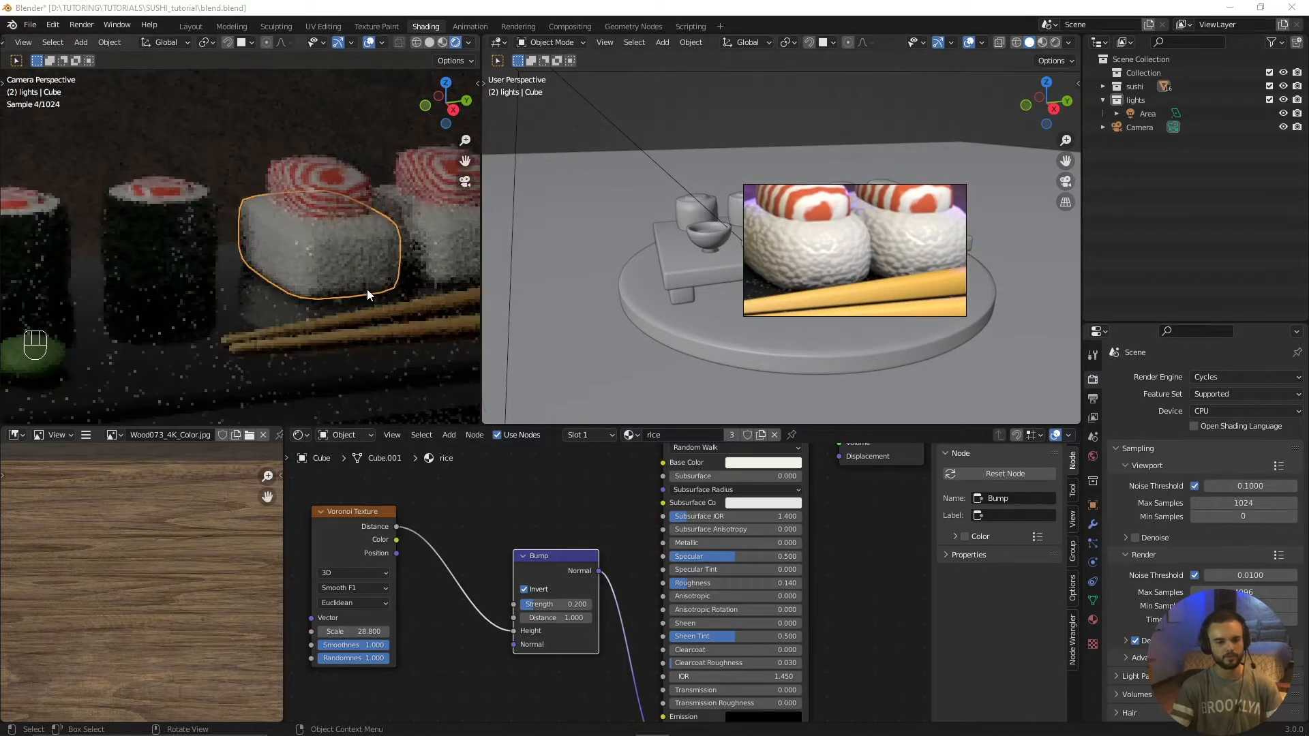
scroll(320, 317, "down", 2)
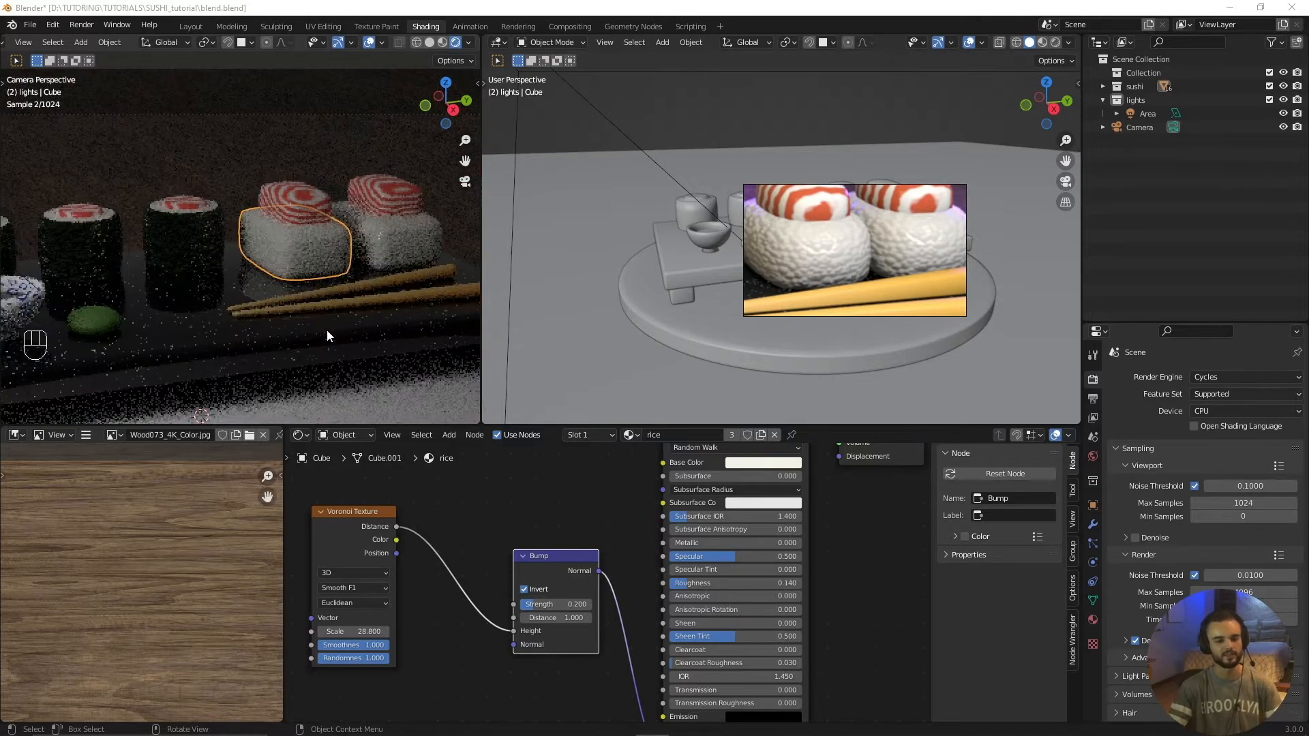
Switch to the Layout workspace, move the reference image clear of the 3D view and select the existing area light
left_click(187, 25)
key("alt+a")
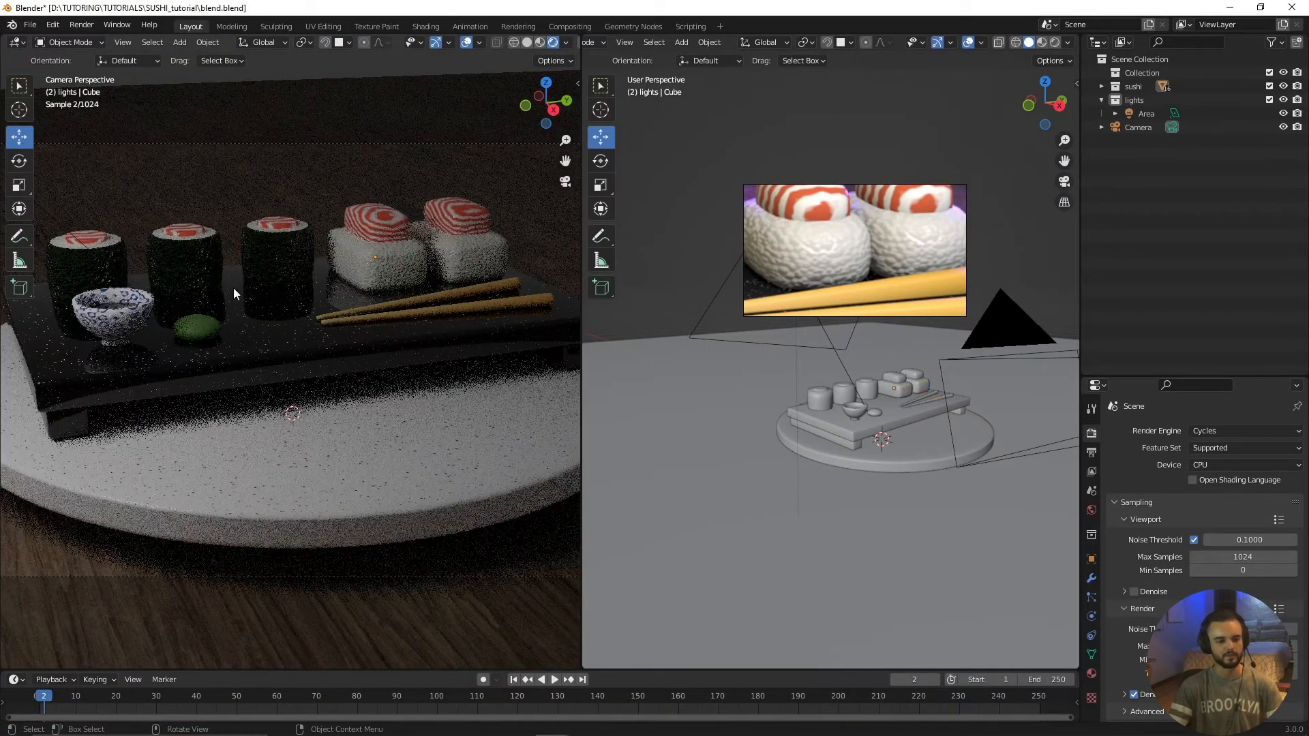
scroll(264, 368, "down", 3)
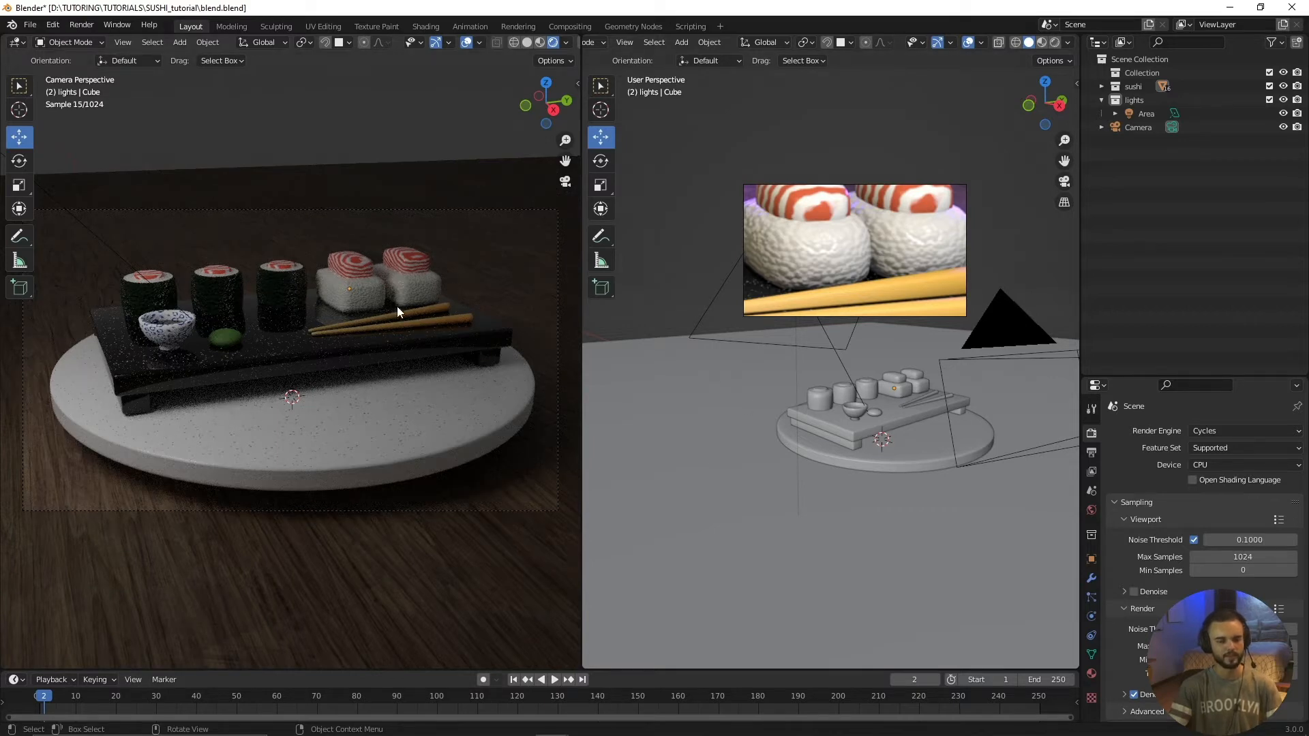
scroll(396, 468, "down", 3)
mouse_move(854, 477)
middle_mouse_down()
mouse_move(888, 480)
mouse_move(856, 492)
middle_mouse_up()
left_click_drag(832, 265, 1181, 265)
left_click(824, 317)
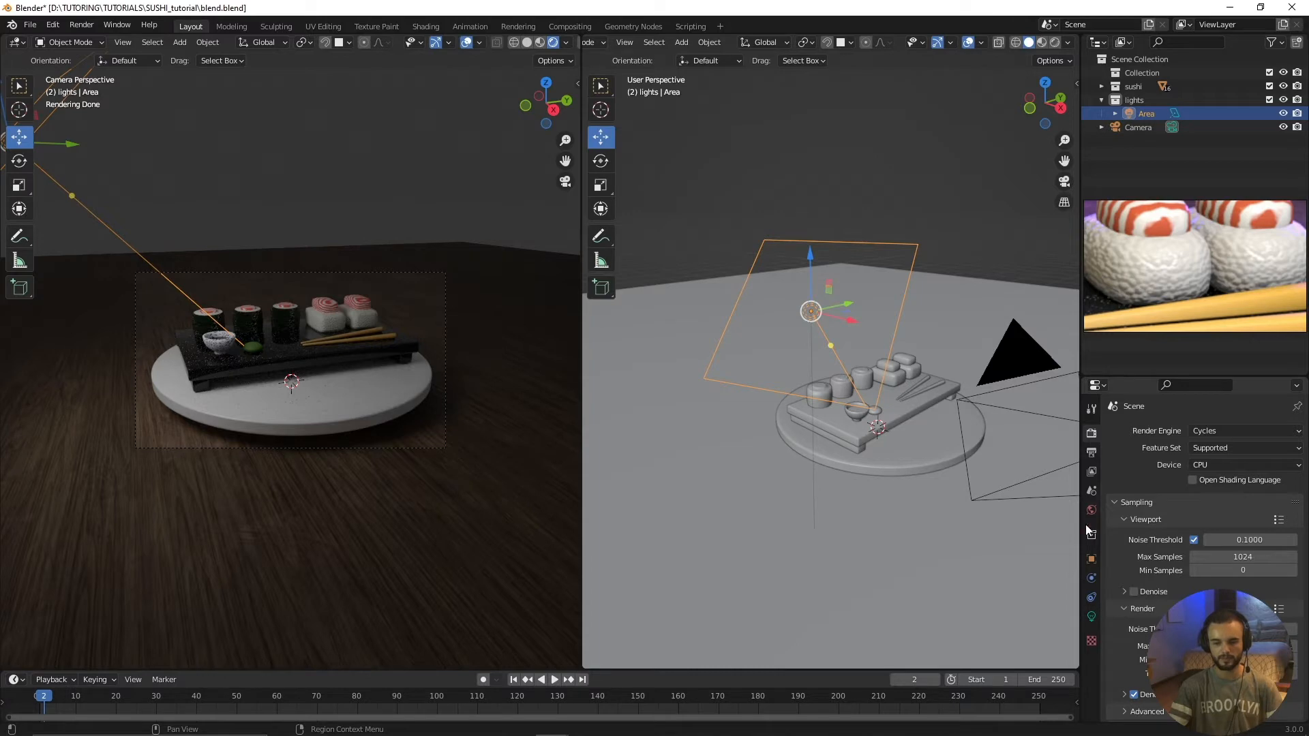
Display the selected area light's settings and enlarge the properties area to show more of them
left_click(1093, 618)
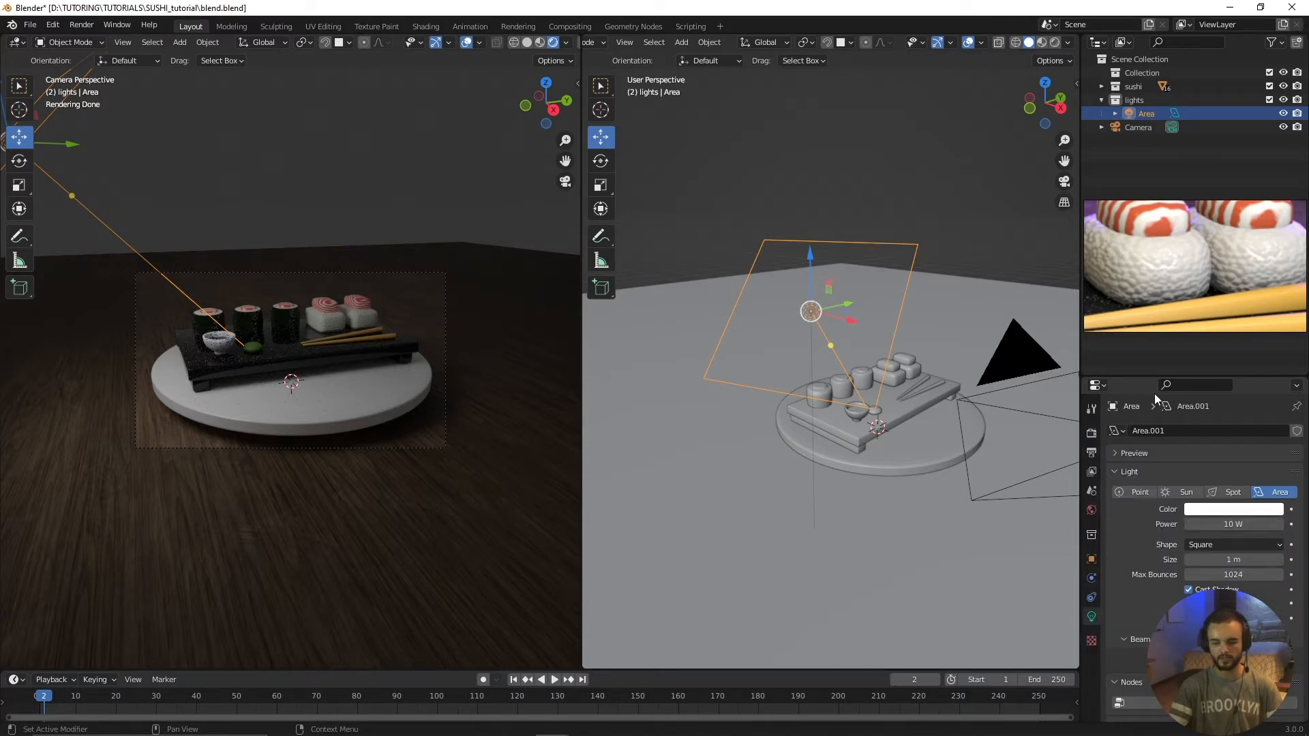
right_click_drag(1174, 271, 1180, 221)
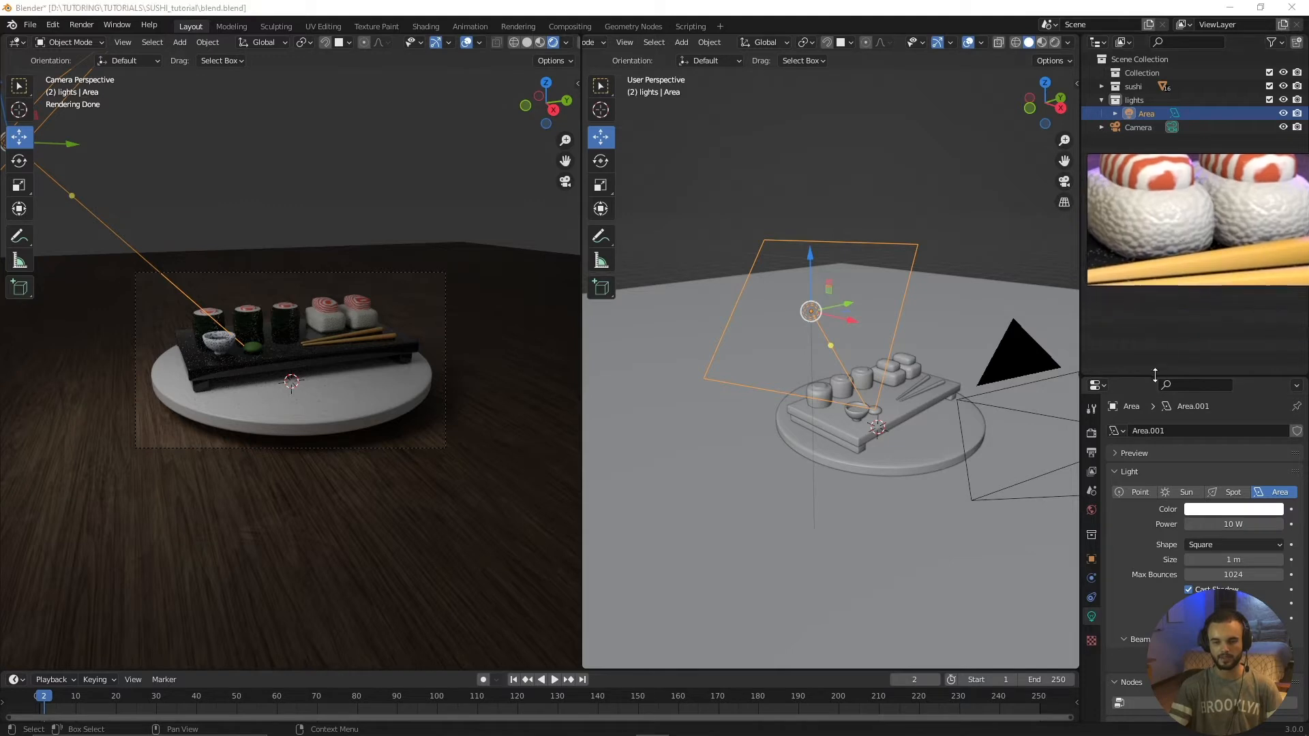
left_click_drag(1155, 375, 1153, 293)
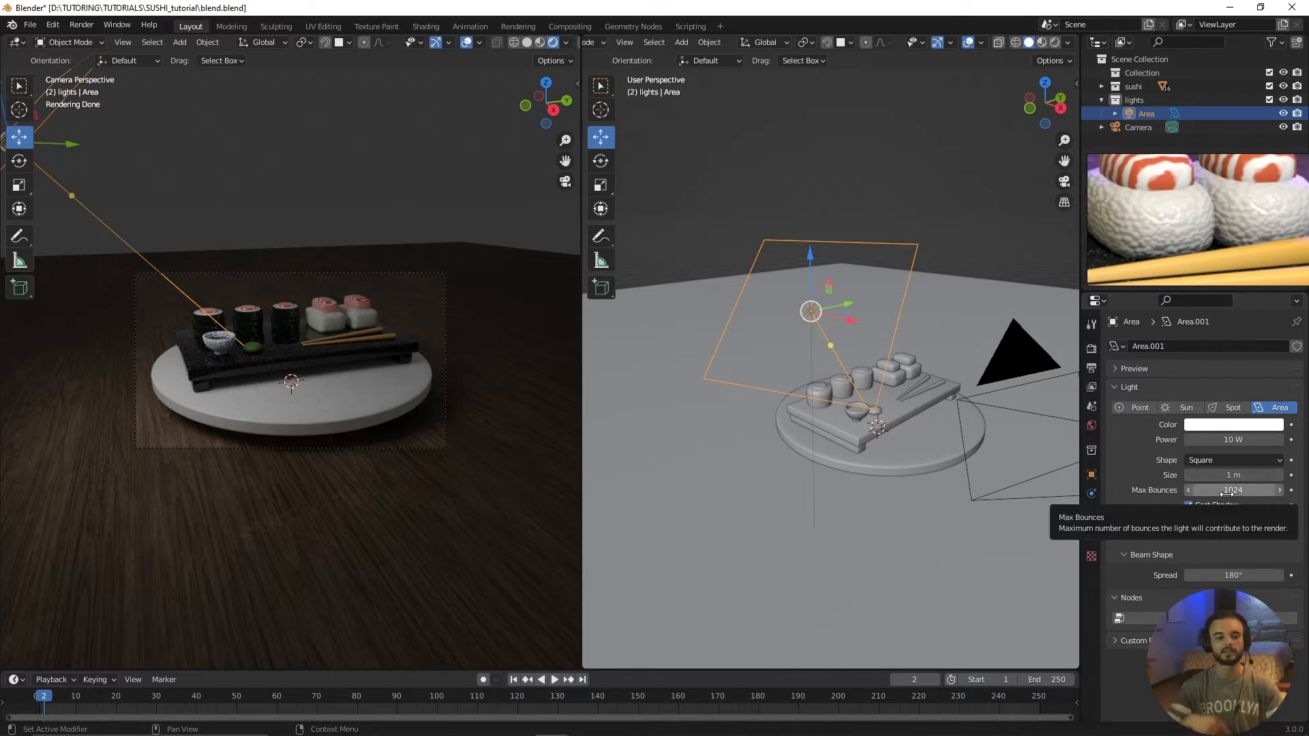
Try raising the area light's Power to 185.9 W and check the effect on the rendered sushi
left_click(1235, 441)
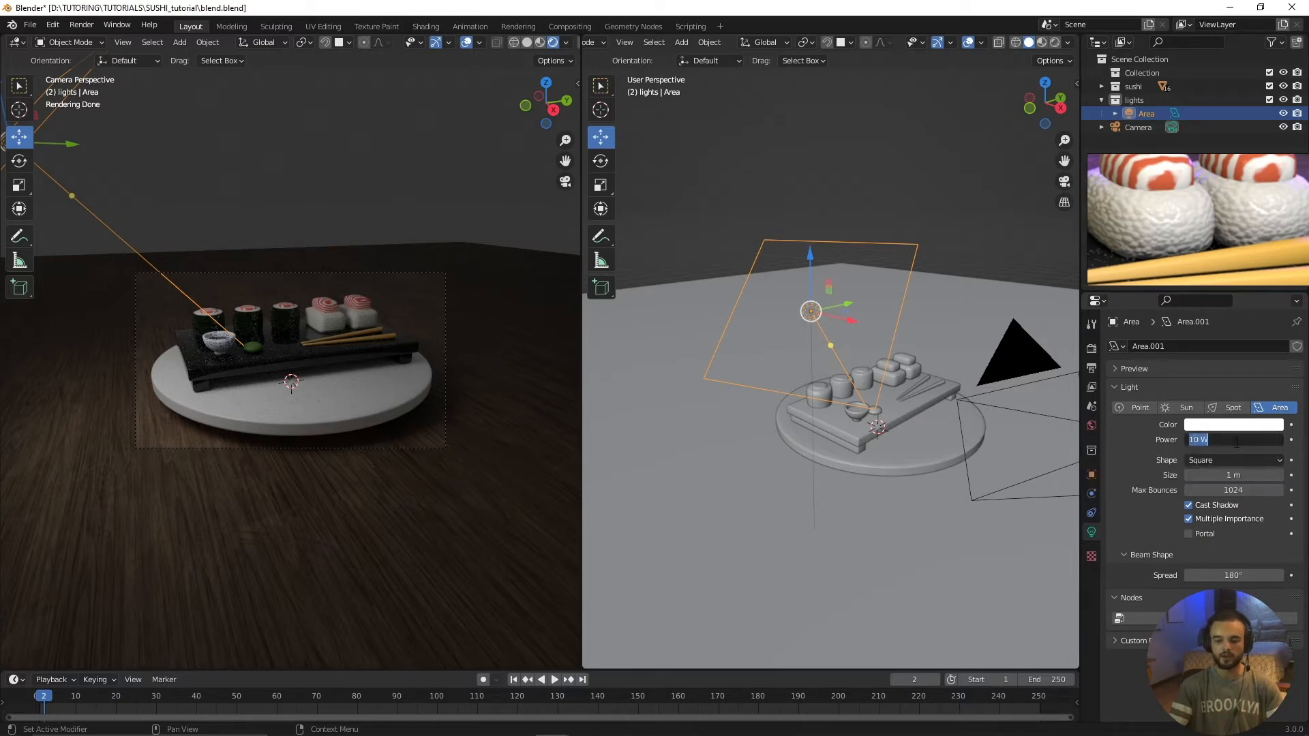
type("18.4")
key("Return")
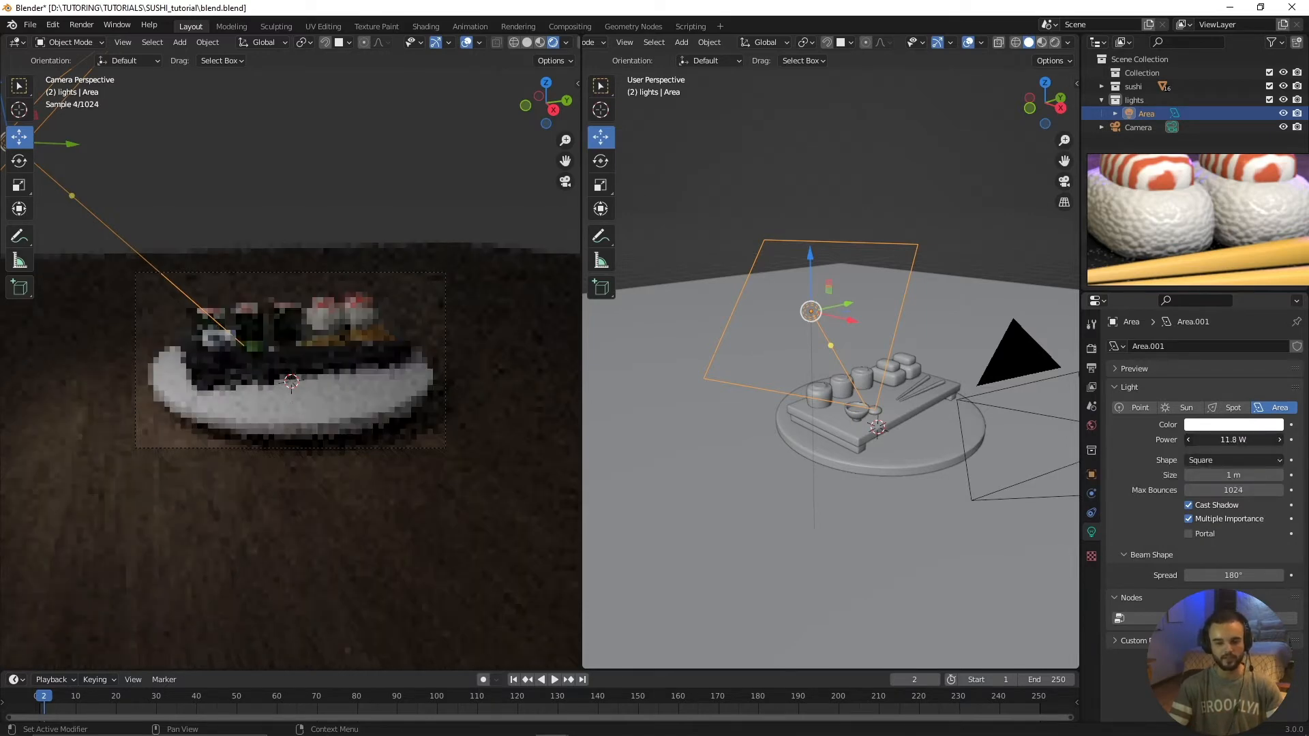
mouse_move(1236, 441)
left_mouse_down()
mouse_move(1265, 440)
mouse_move(1248, 441)
left_mouse_up()
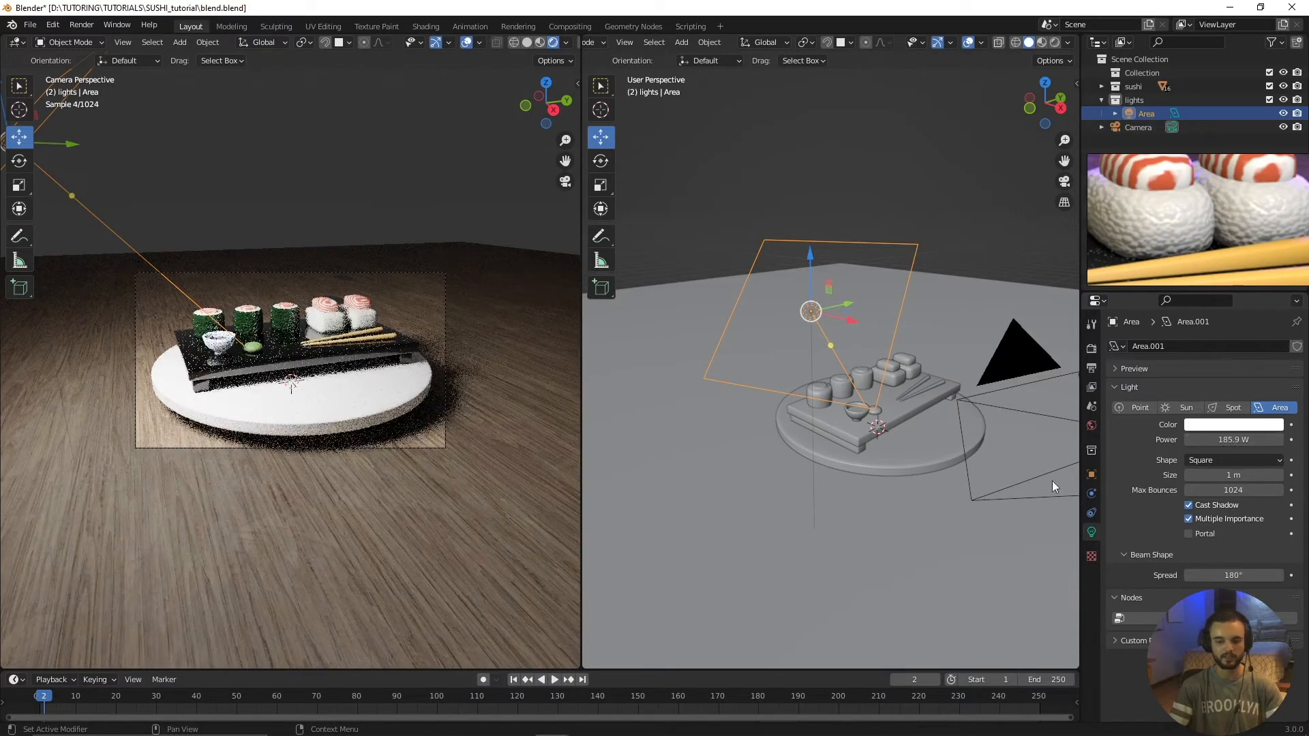
scroll(384, 358, "up", 3)
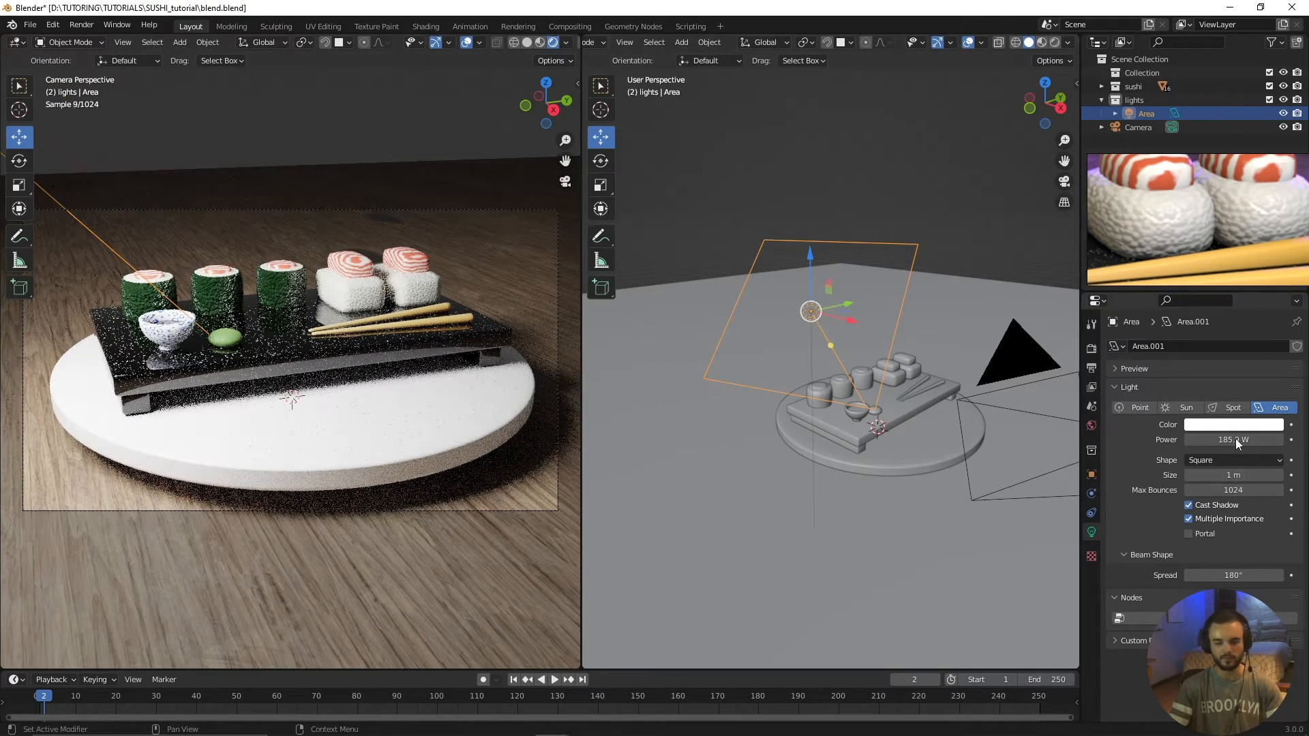
Set the area light's Power to 50 W
type("50\\")
key("Return")
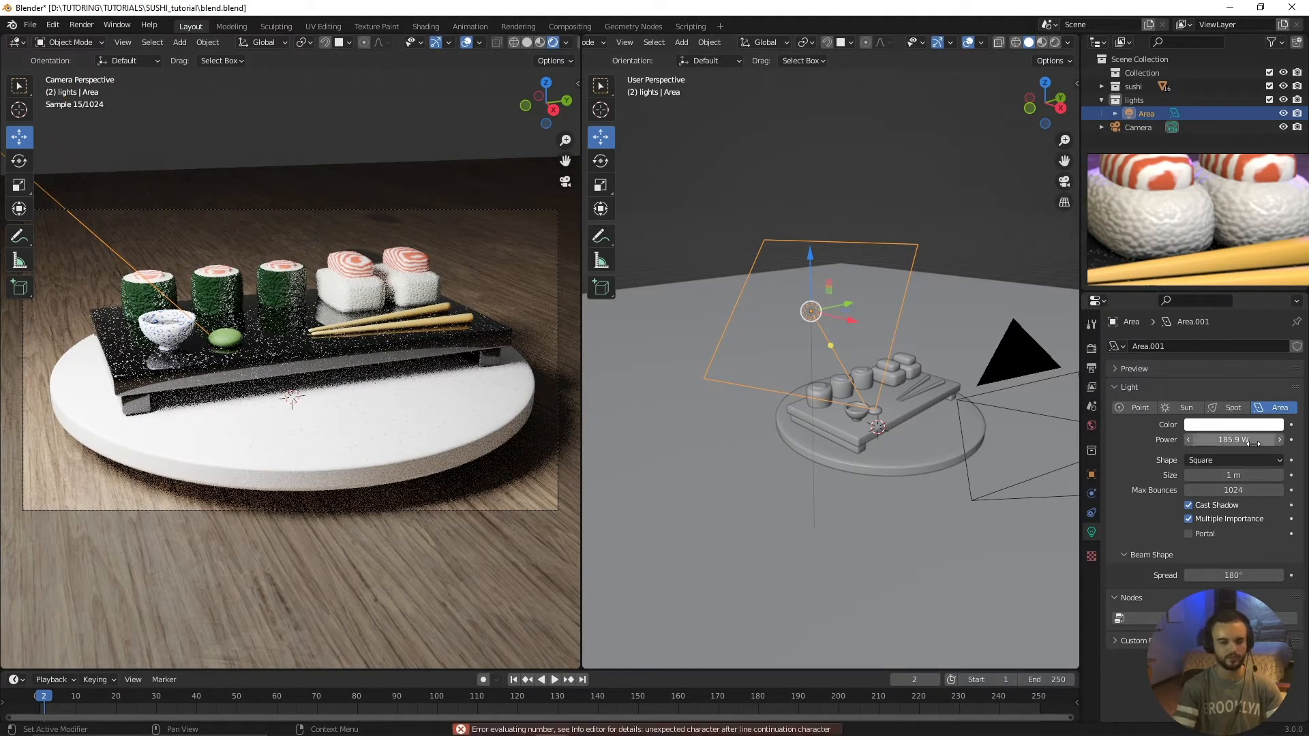
left_click(1253, 439)
type("50")
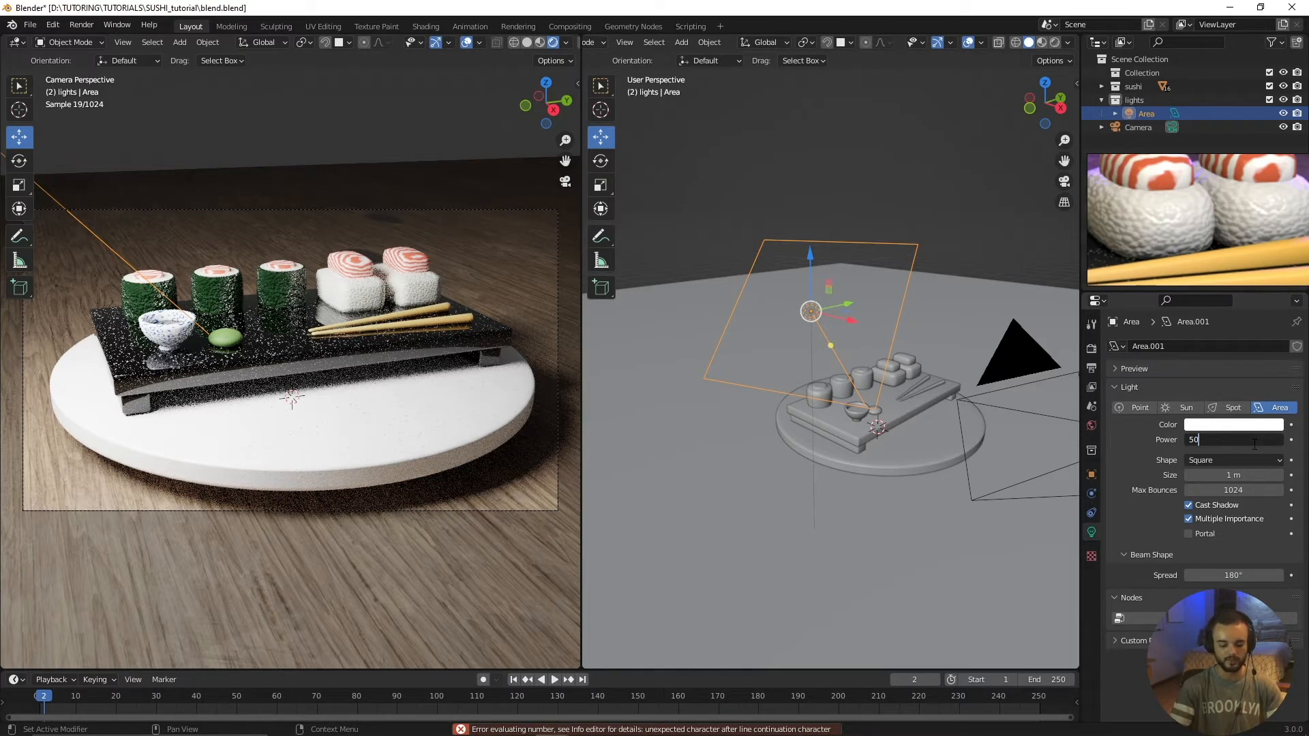
key("Return")
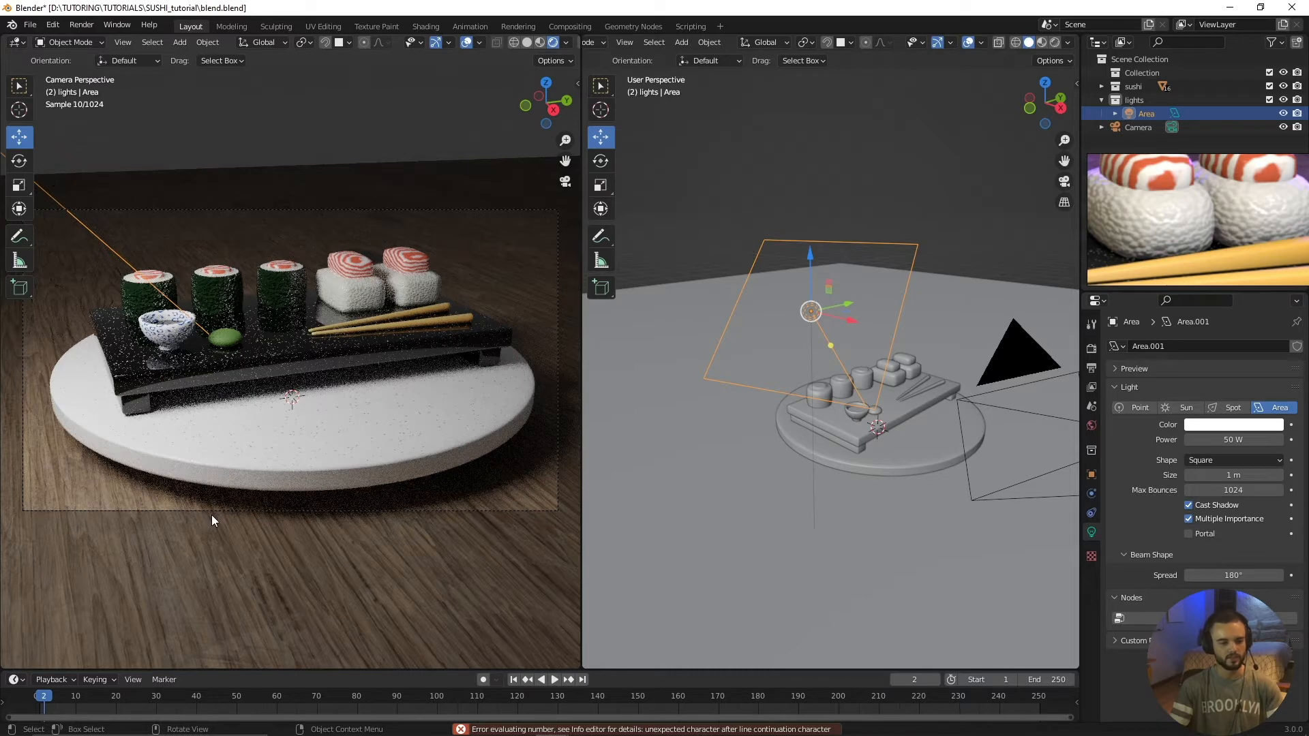
Tint the area light's Color to a very pale warm yellow, comparing the render with the reference image
left_click(1238, 425)
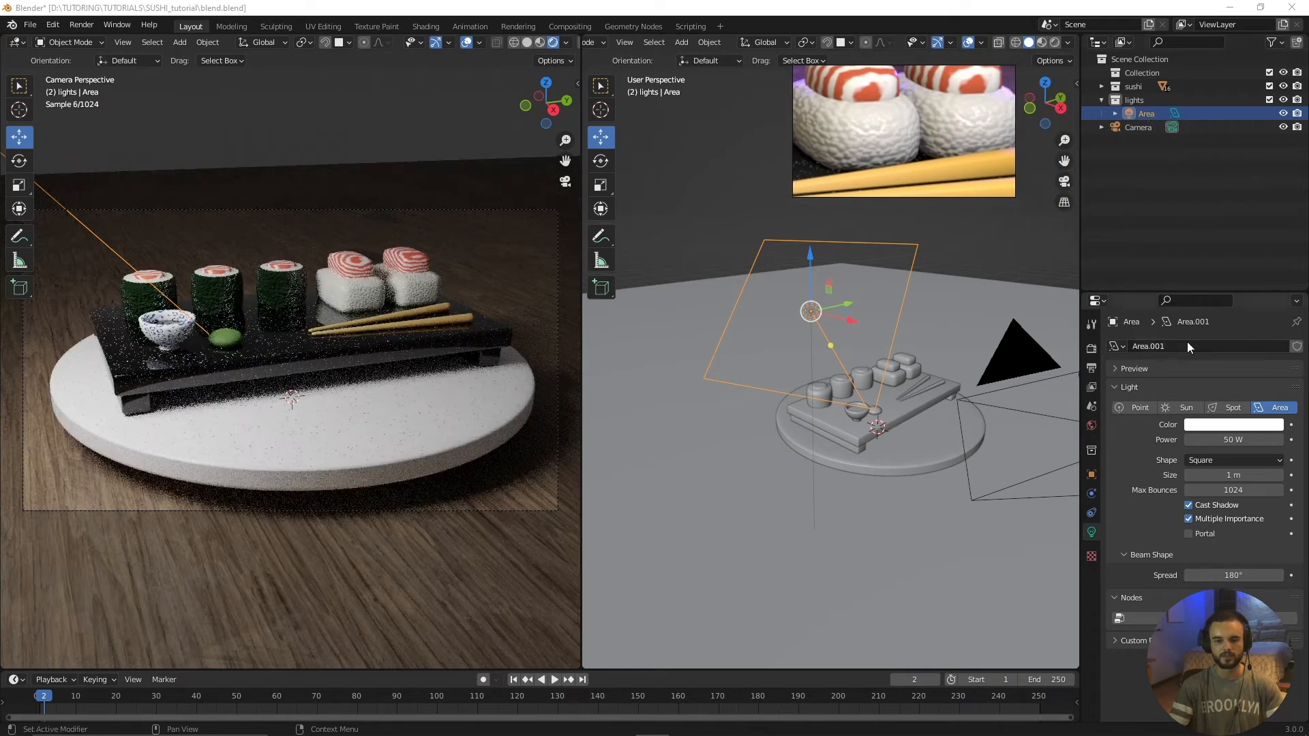
left_click(1221, 425)
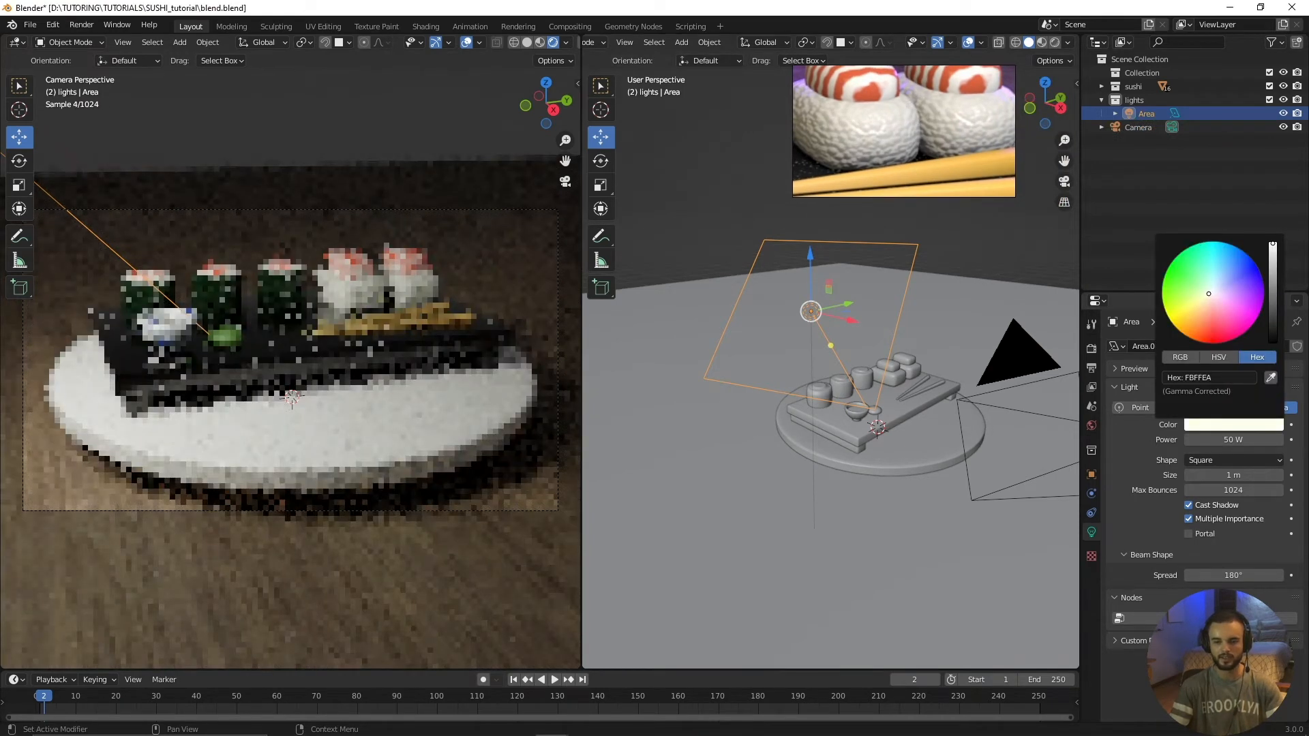
left_click_drag(1212, 291, 1208, 296)
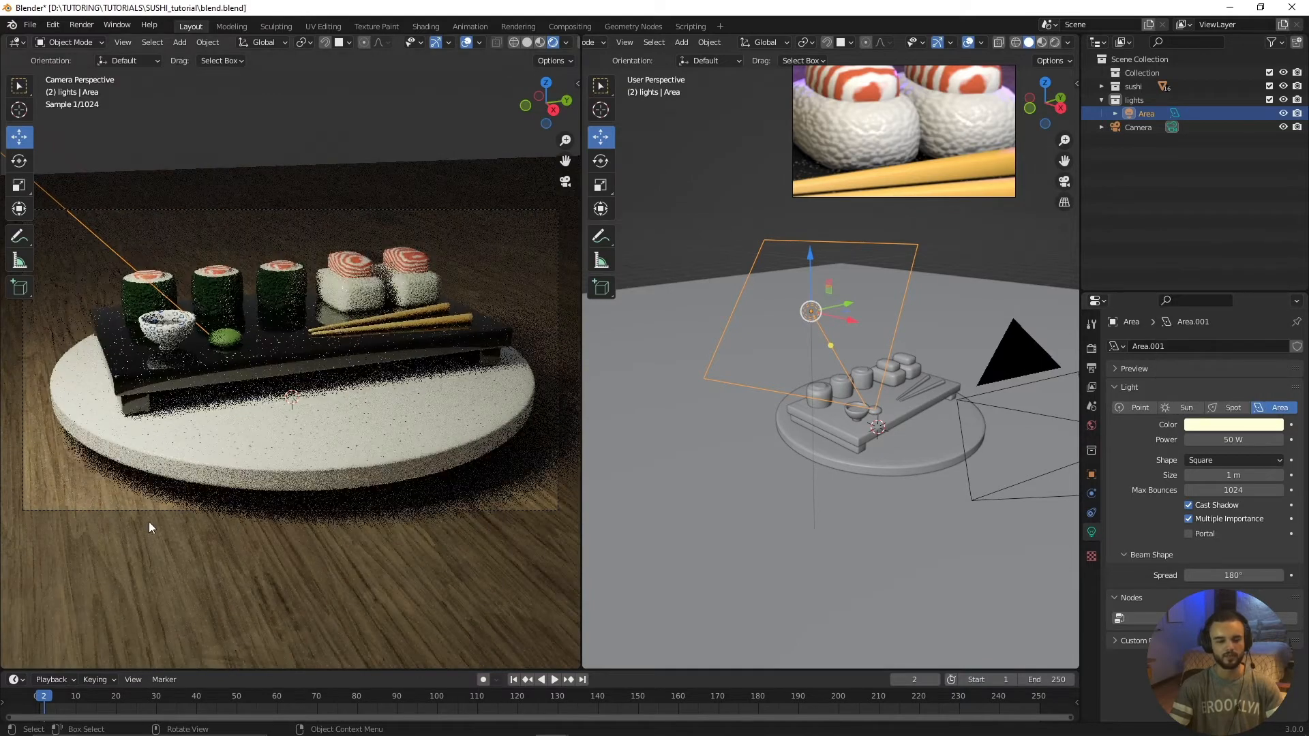
left_click(1237, 425)
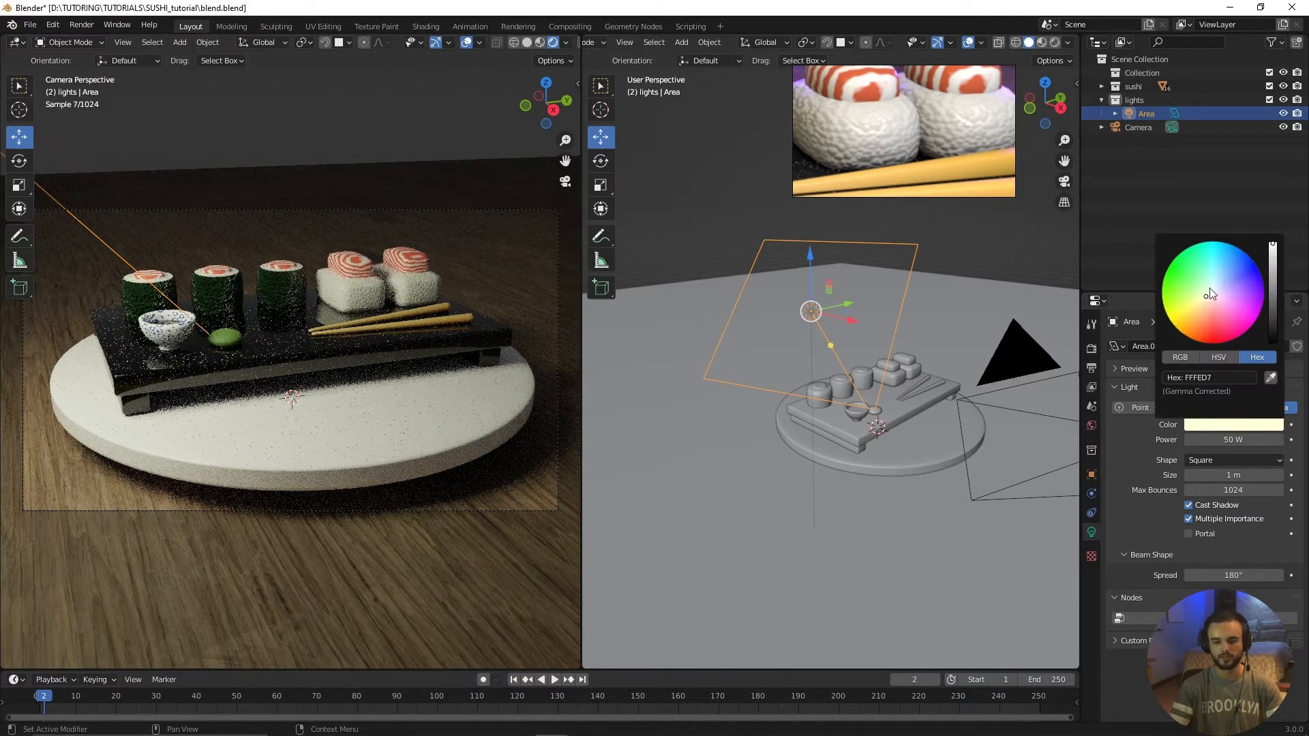
left_click_drag(1210, 288, 1207, 294)
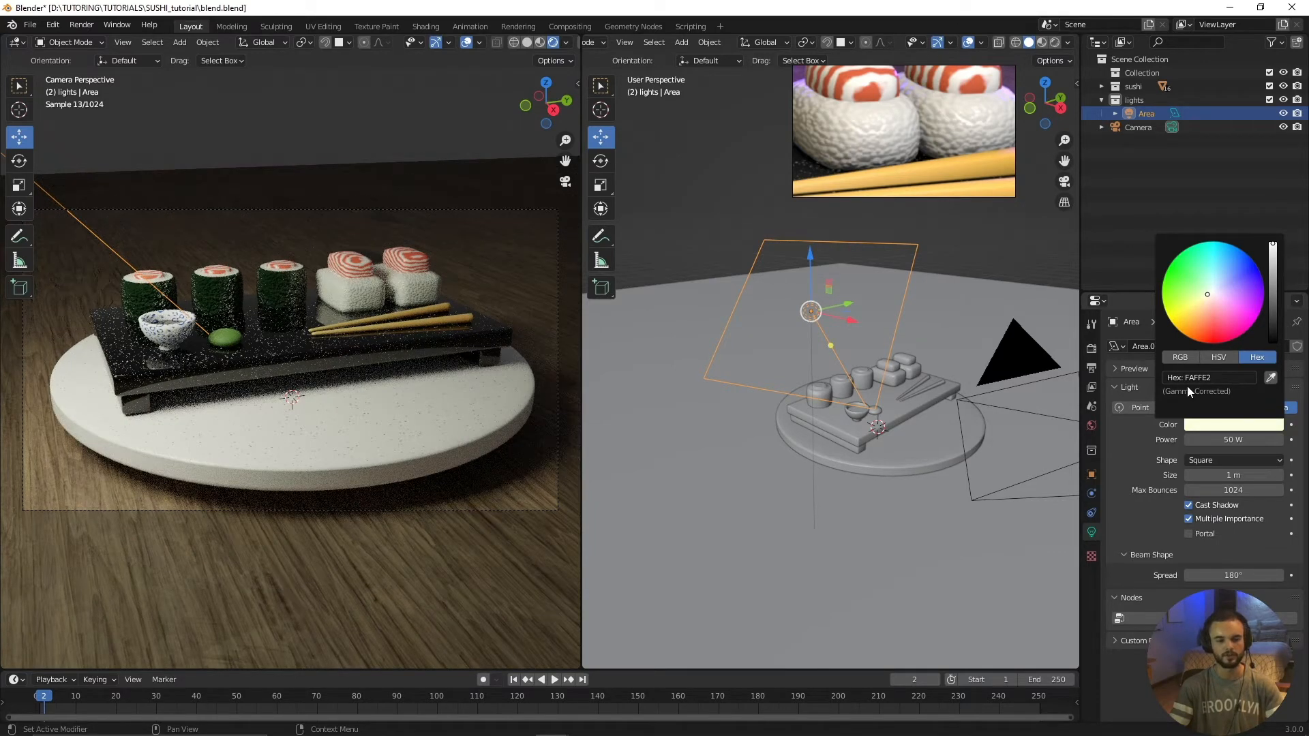
left_click_drag(1208, 293, 1209, 293)
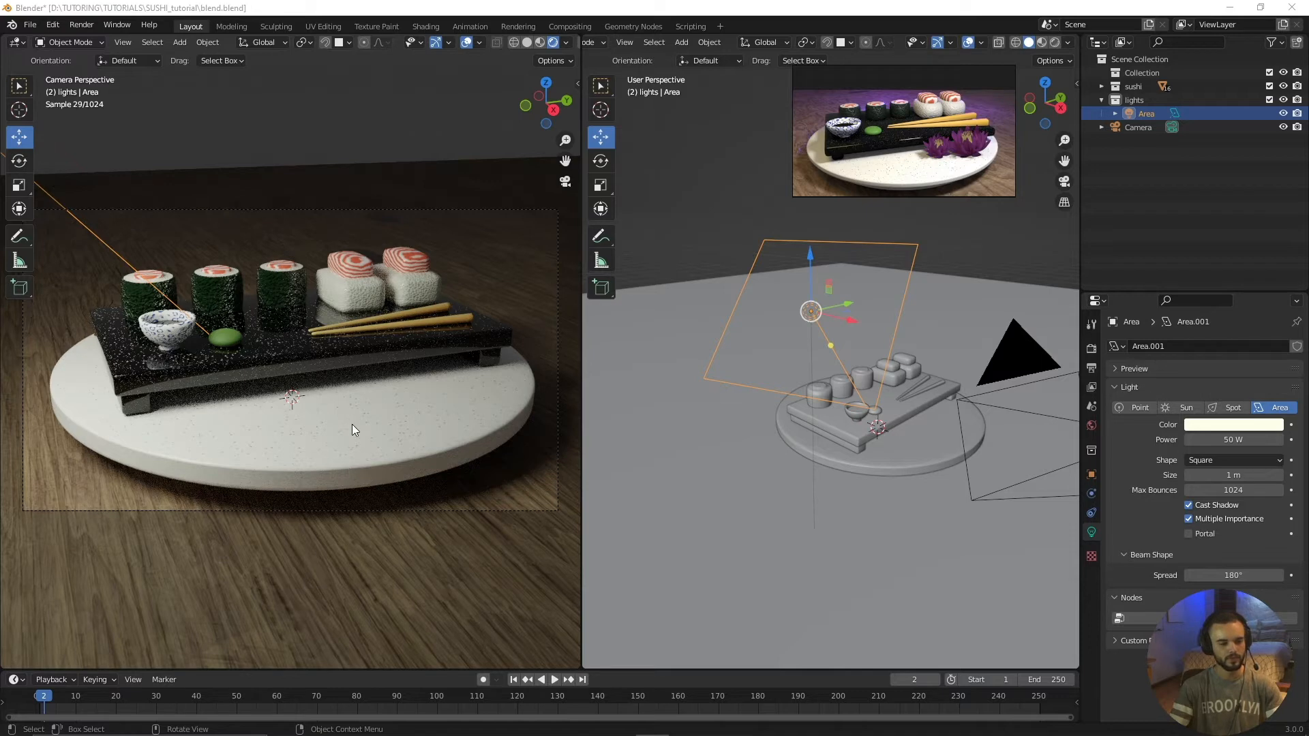
Deselect the first light and add a second area light to the lights collection at the plate's centre
scroll(740, 478, "down", 4)
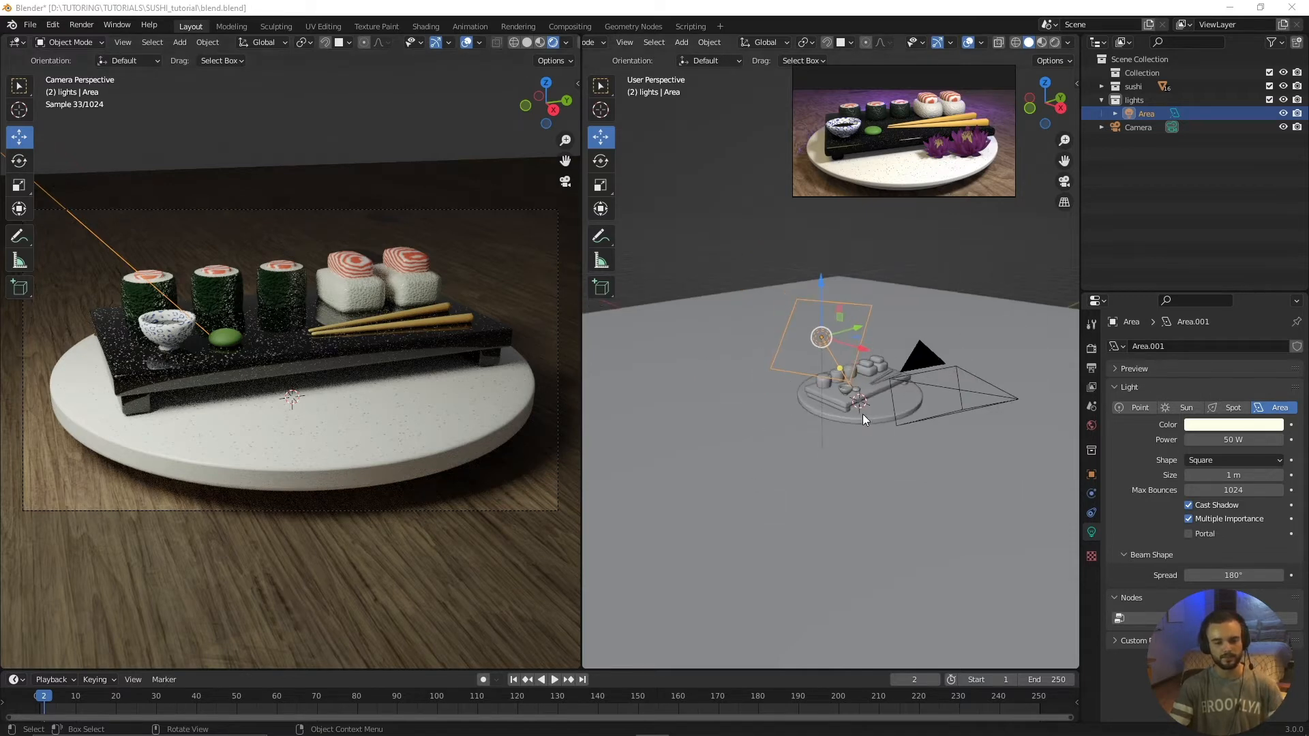
scroll(858, 419, "up", 2)
left_click(904, 435)
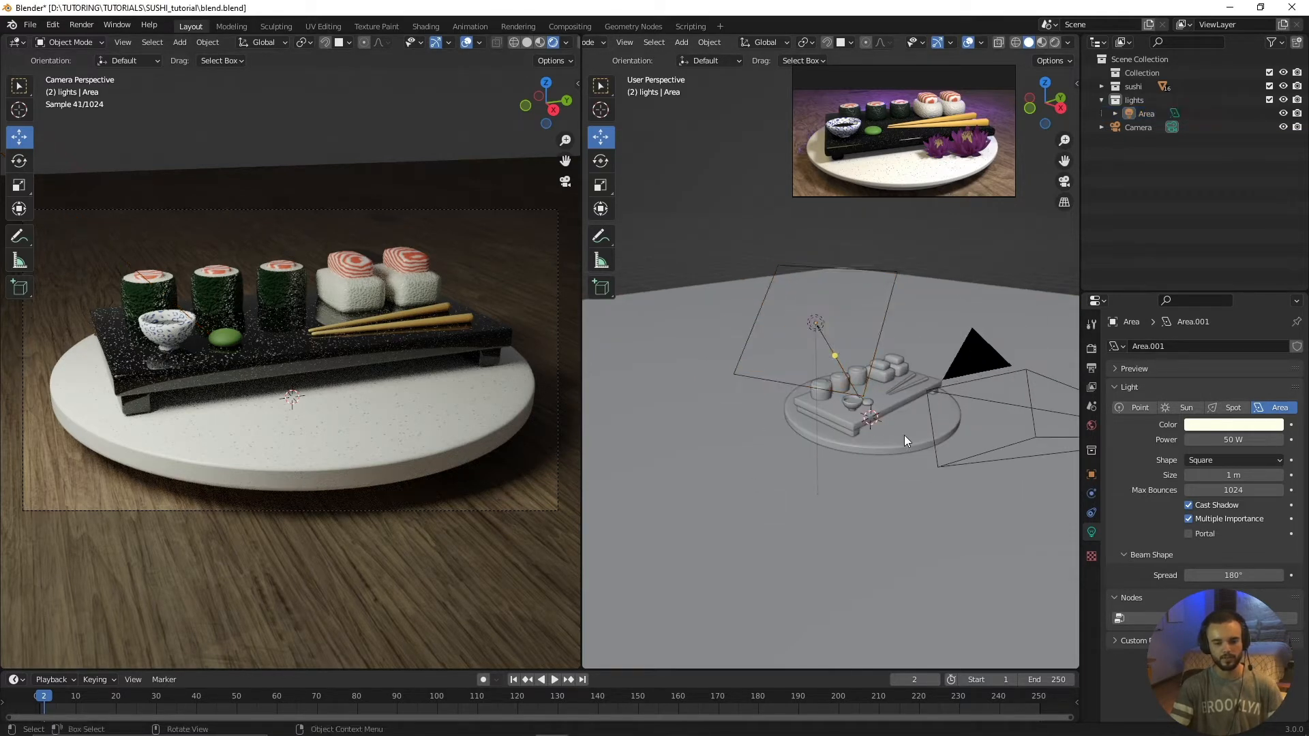
middle_click_drag(871, 418, 845, 417, "shift")
key("shift+a")
mouse_move(913, 375)
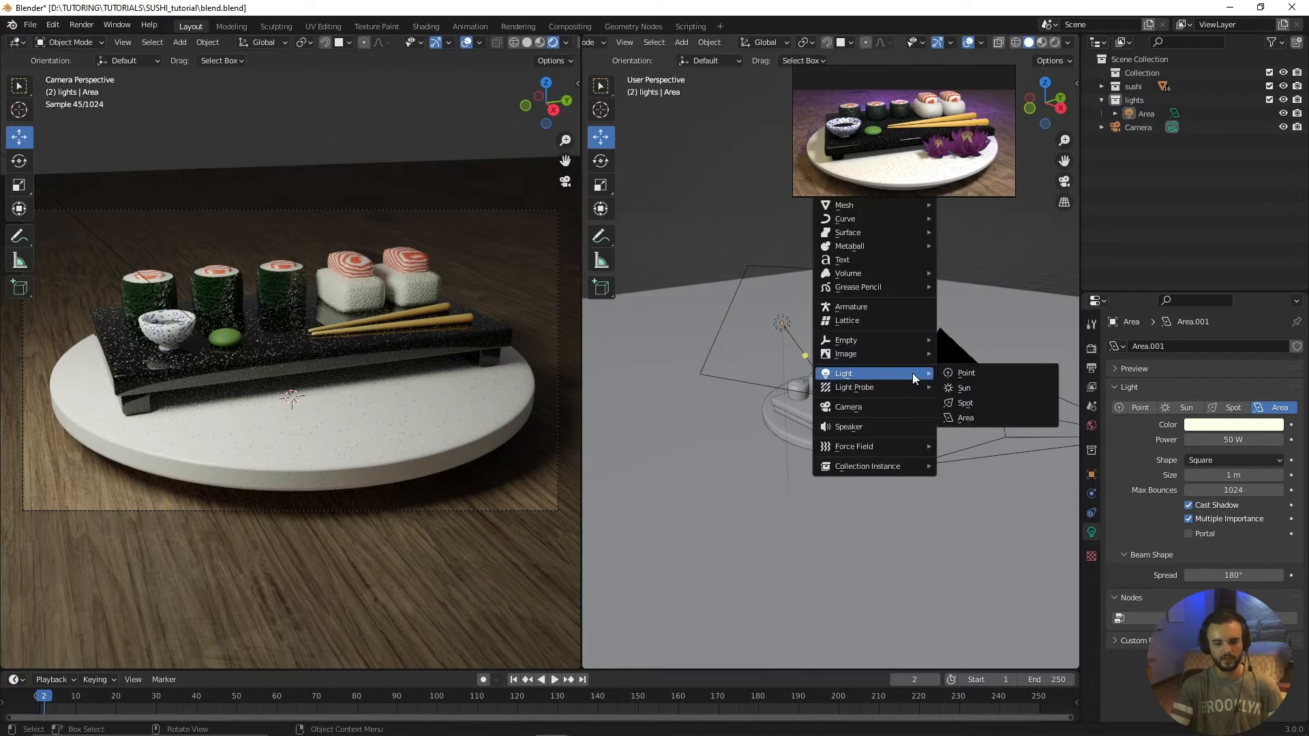
left_click(963, 417)
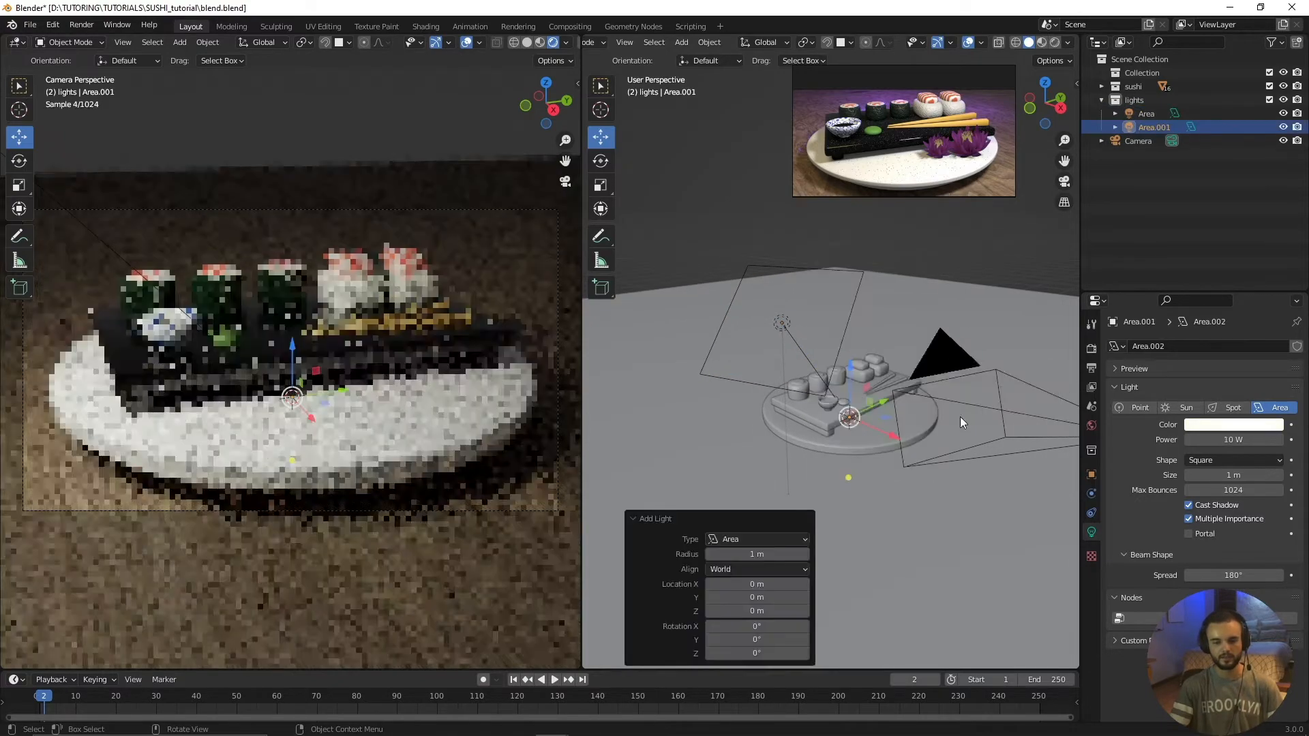
Raise the new area light about 1.43 m above the plate and adjust its position along the X axis
left_click_drag(850, 368, 851, 242)
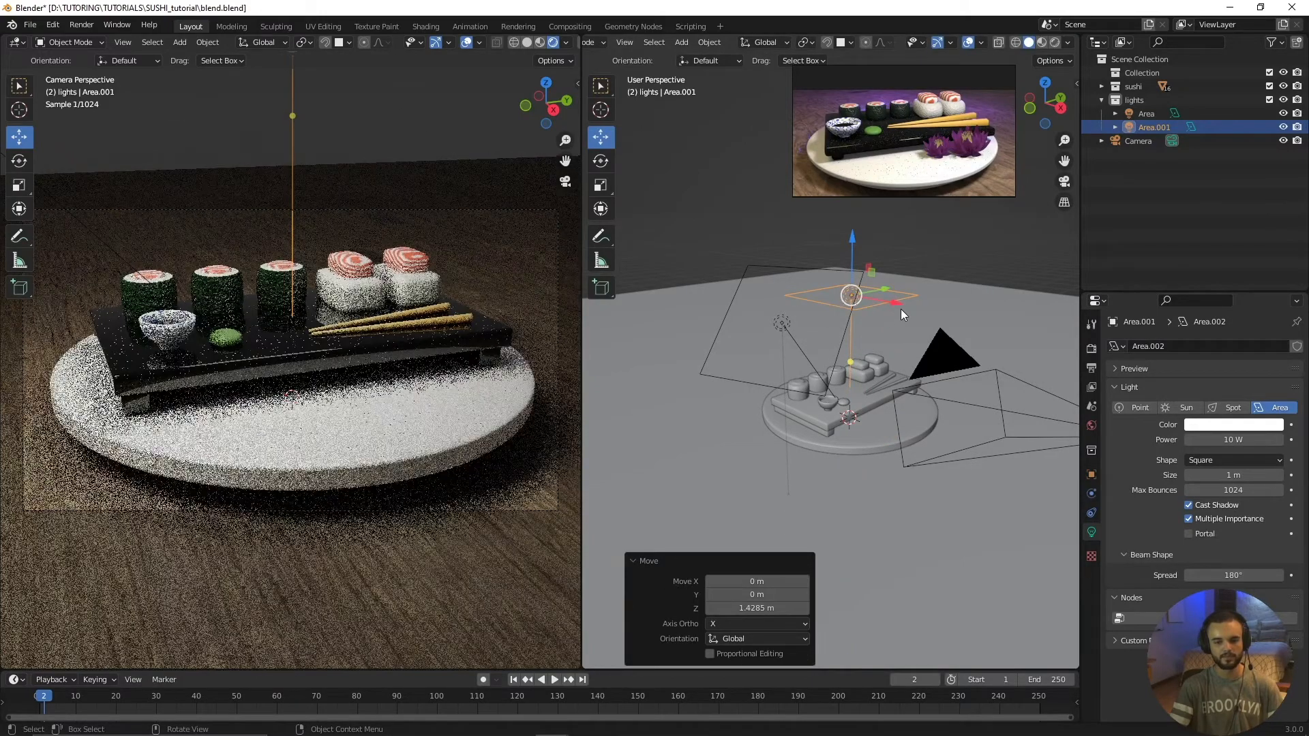
left_click_drag(895, 302, 974, 411)
middle_click_drag(975, 411, 900, 435)
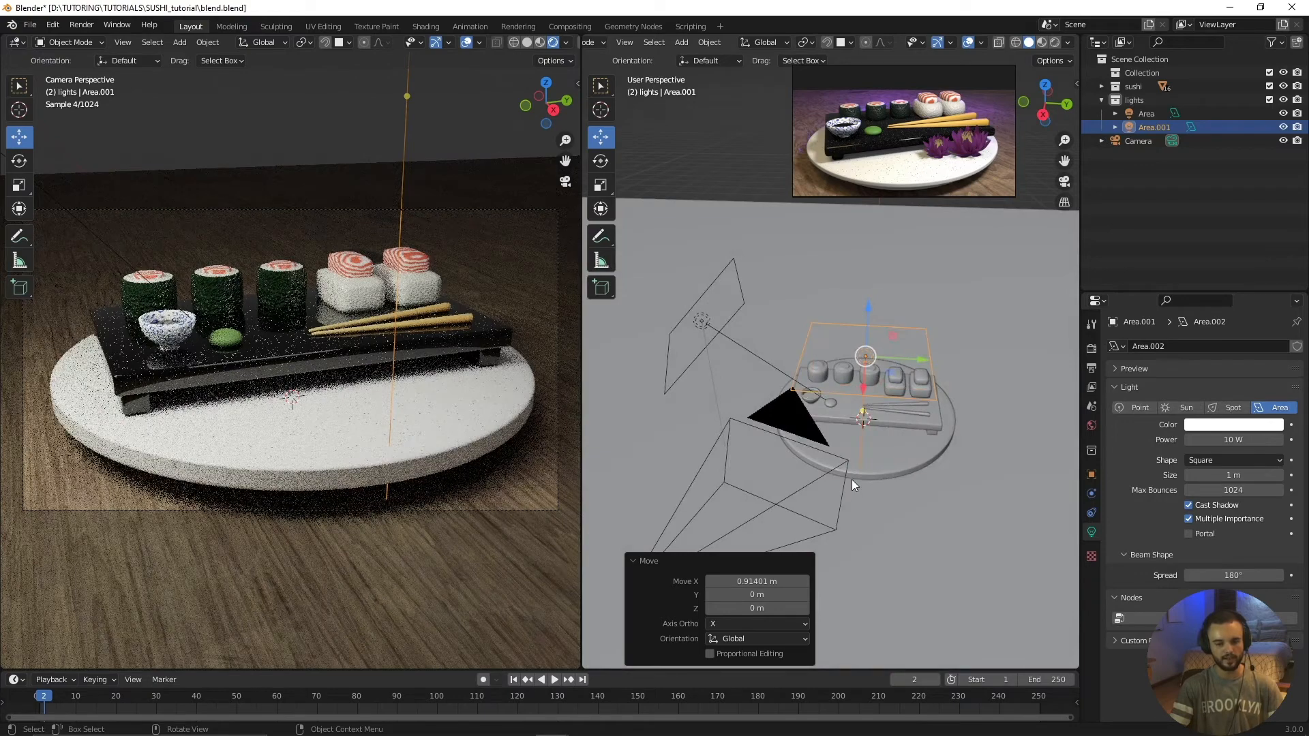
key("g")
key("x")
left_click(944, 467)
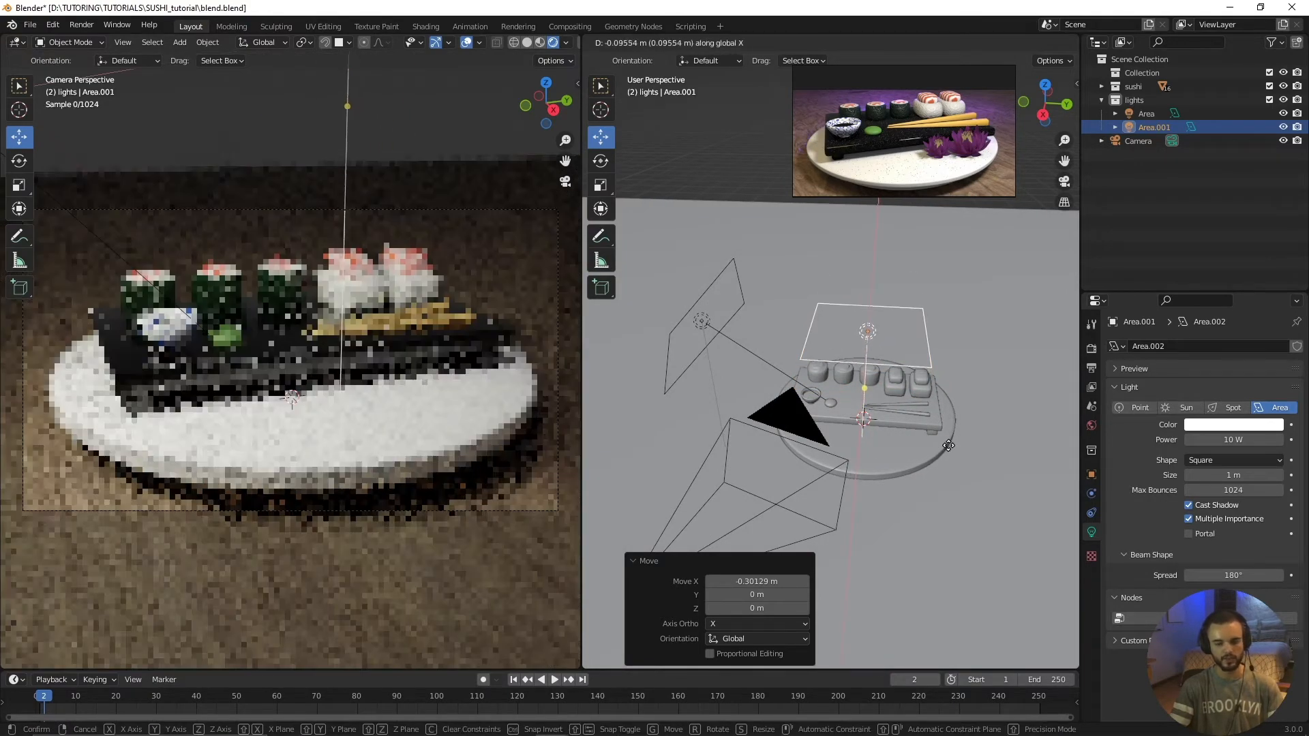
Move the new area light along Y by about 0.81 m and a further 0.35 m, past the rice blocks' end of the board
key("g")
key("y")
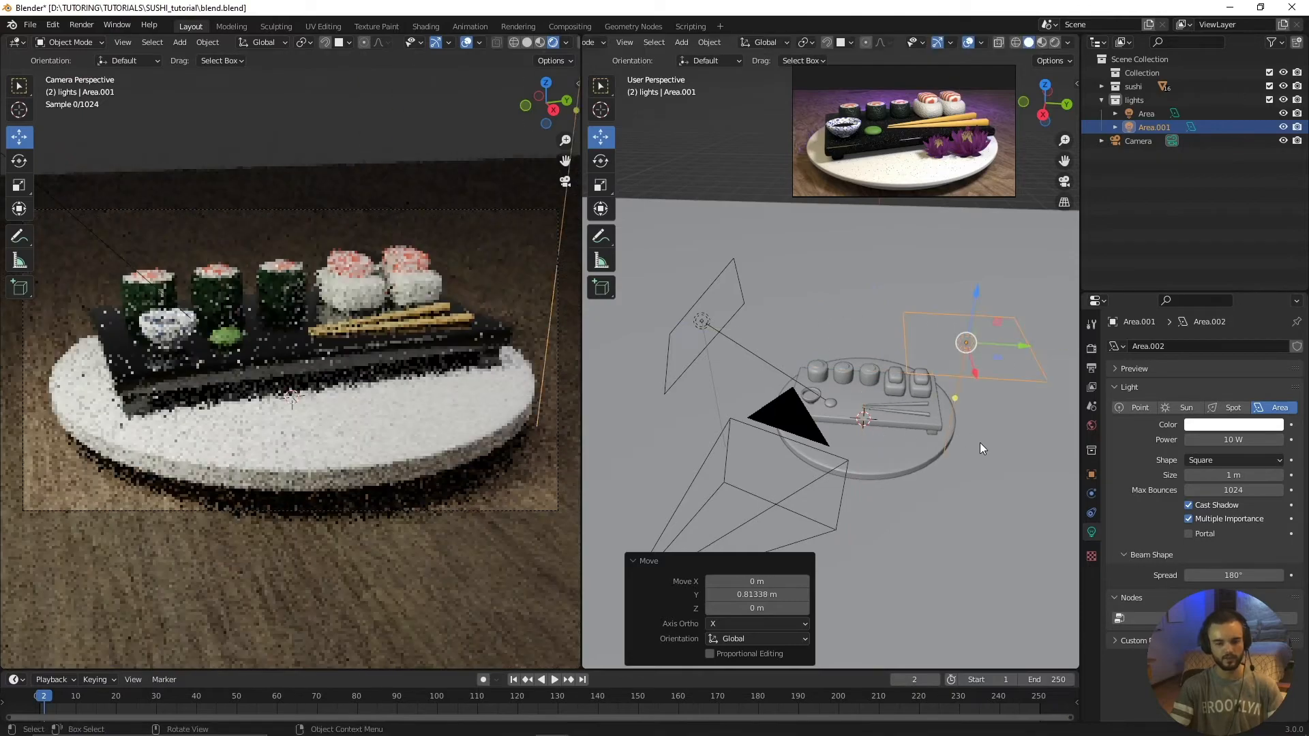
left_click(980, 444)
middle_click_drag(874, 492, 895, 463)
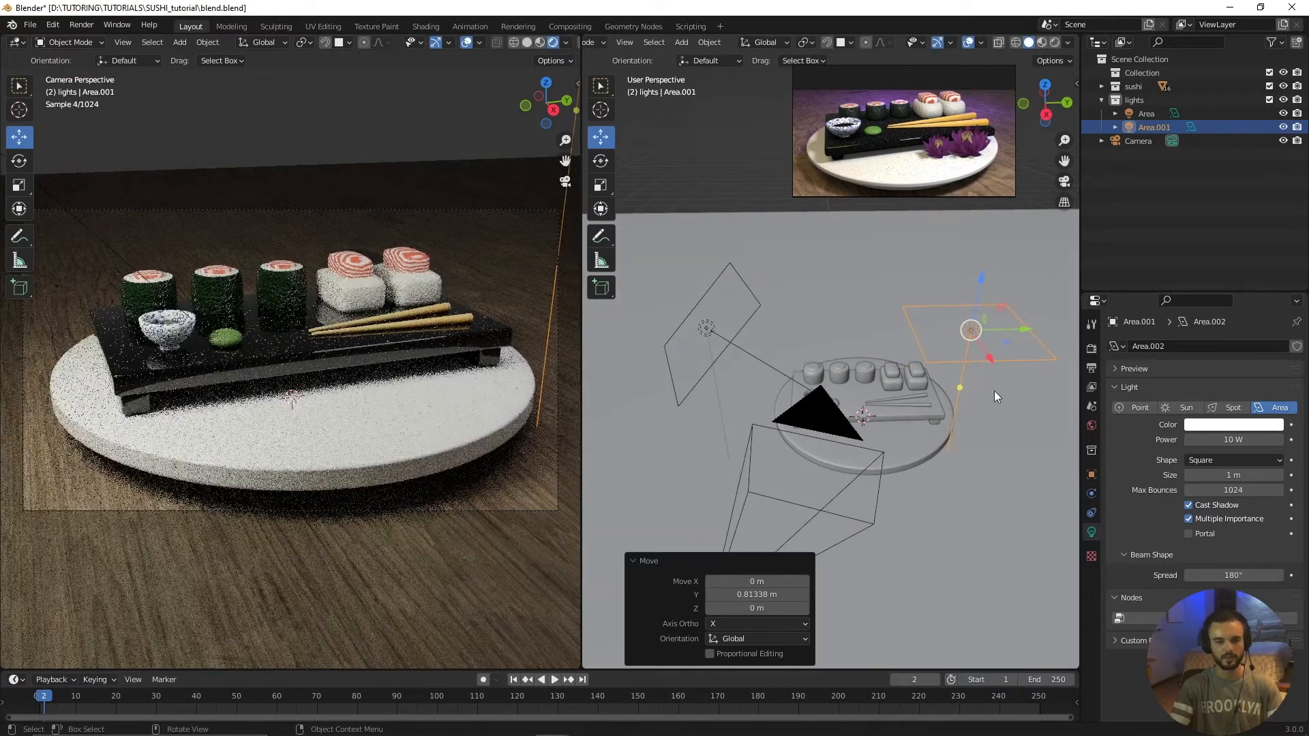
key("r")
right_click(994, 418)
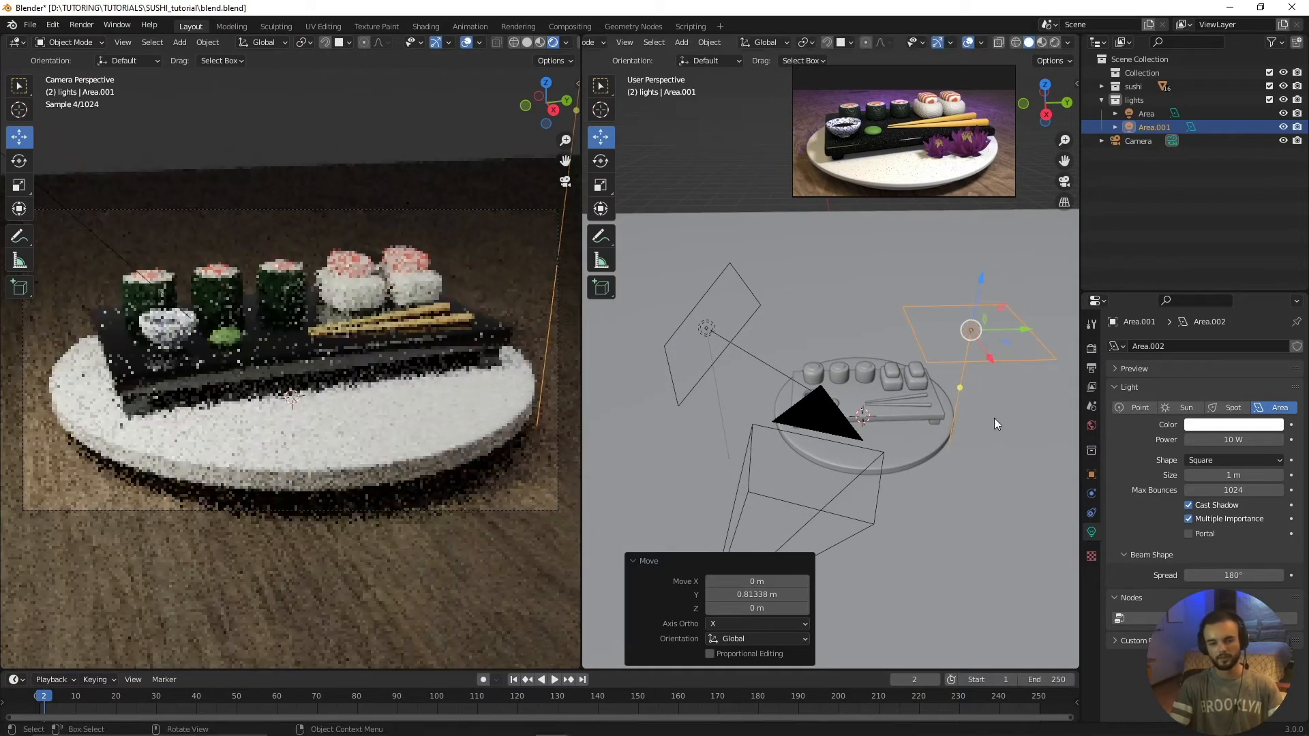
middle_click_drag(994, 418, 869, 415, "shift")
key("g")
key("y")
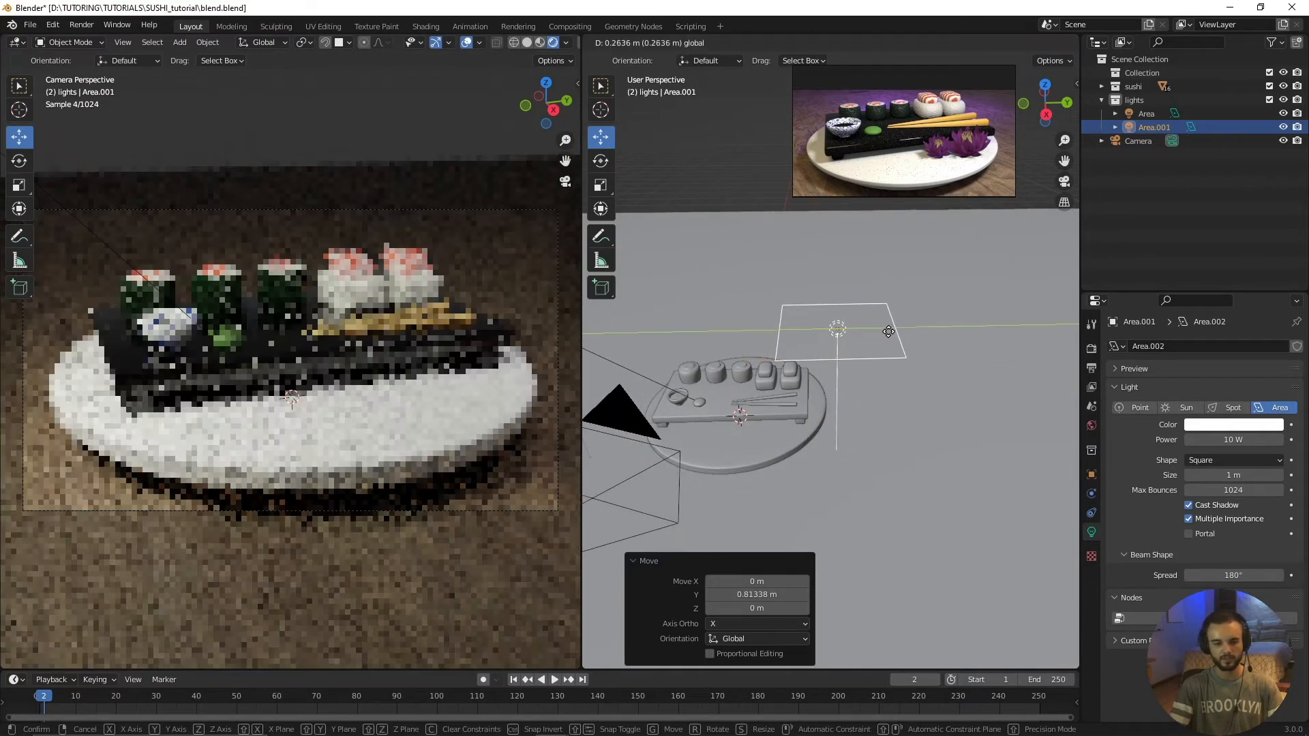
left_click(887, 354)
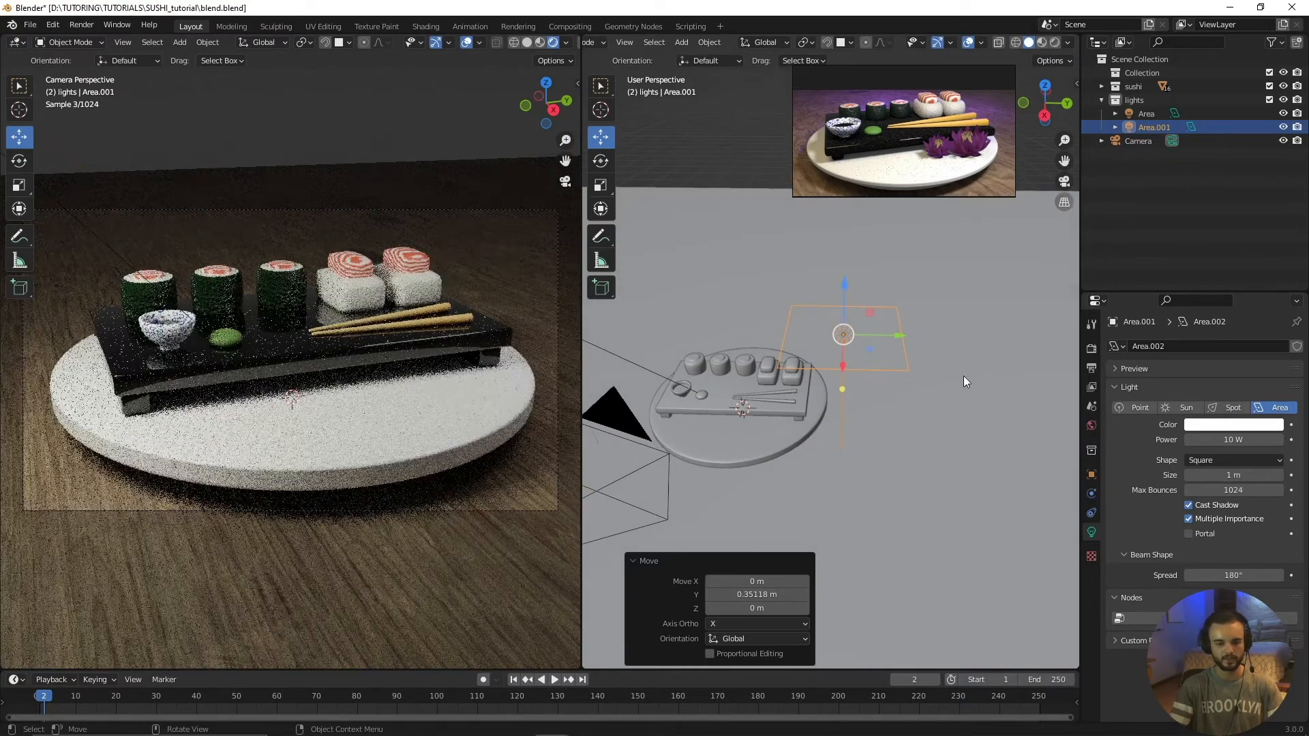
Rotate the second area light about 57.8° and a further 2.3° in the view, and about -11.6° around Z, to face the plate
key("r")
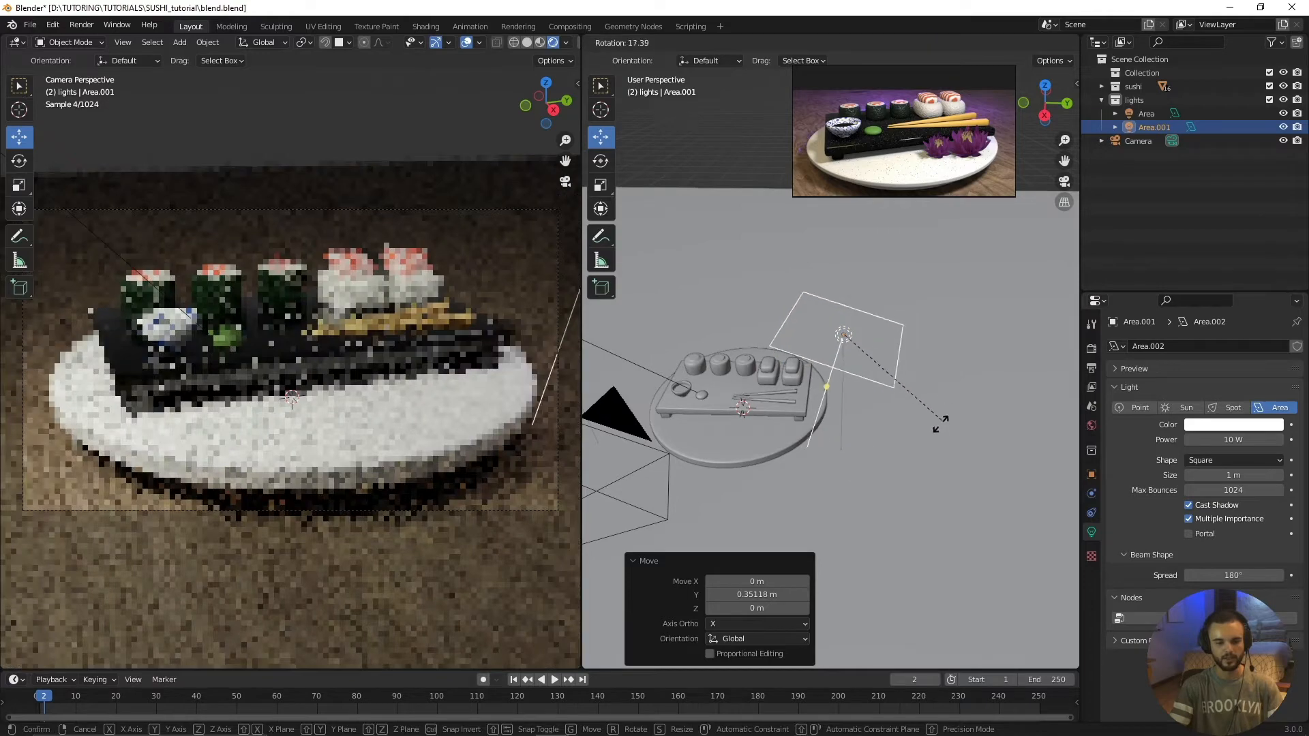
left_click(954, 337)
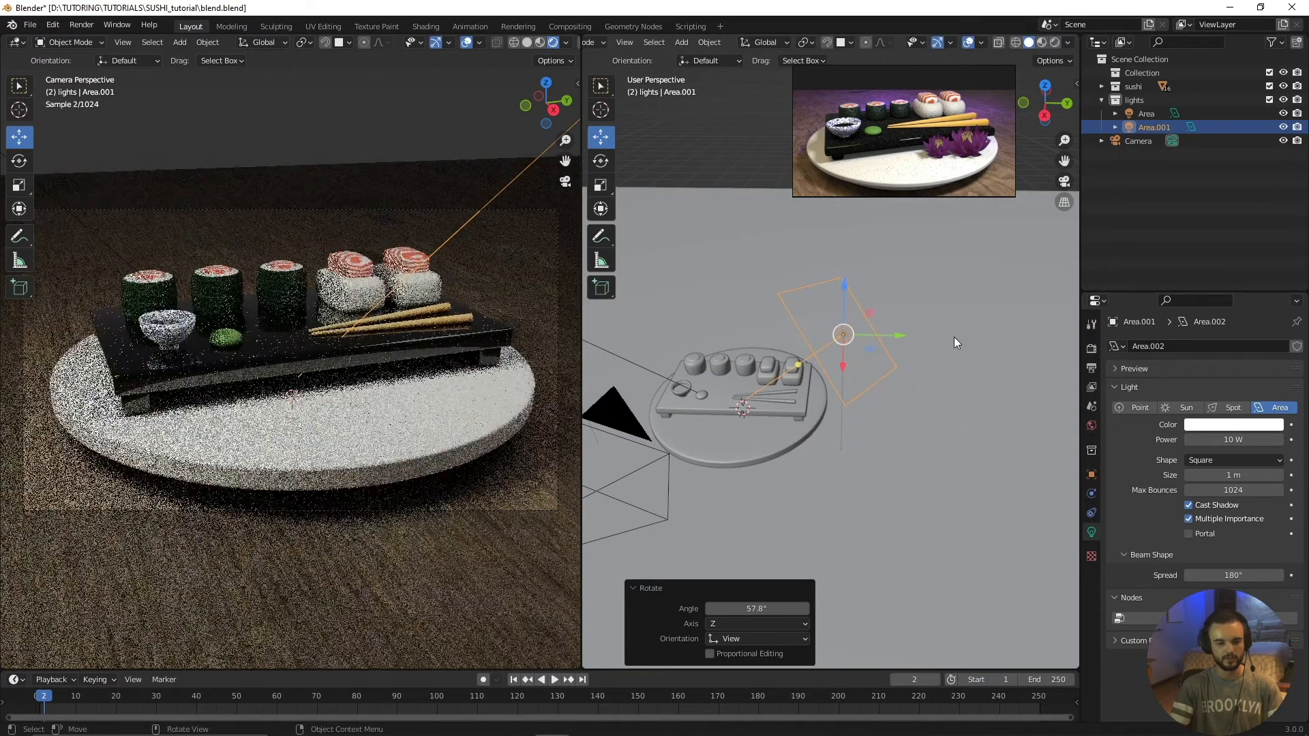
key("r")
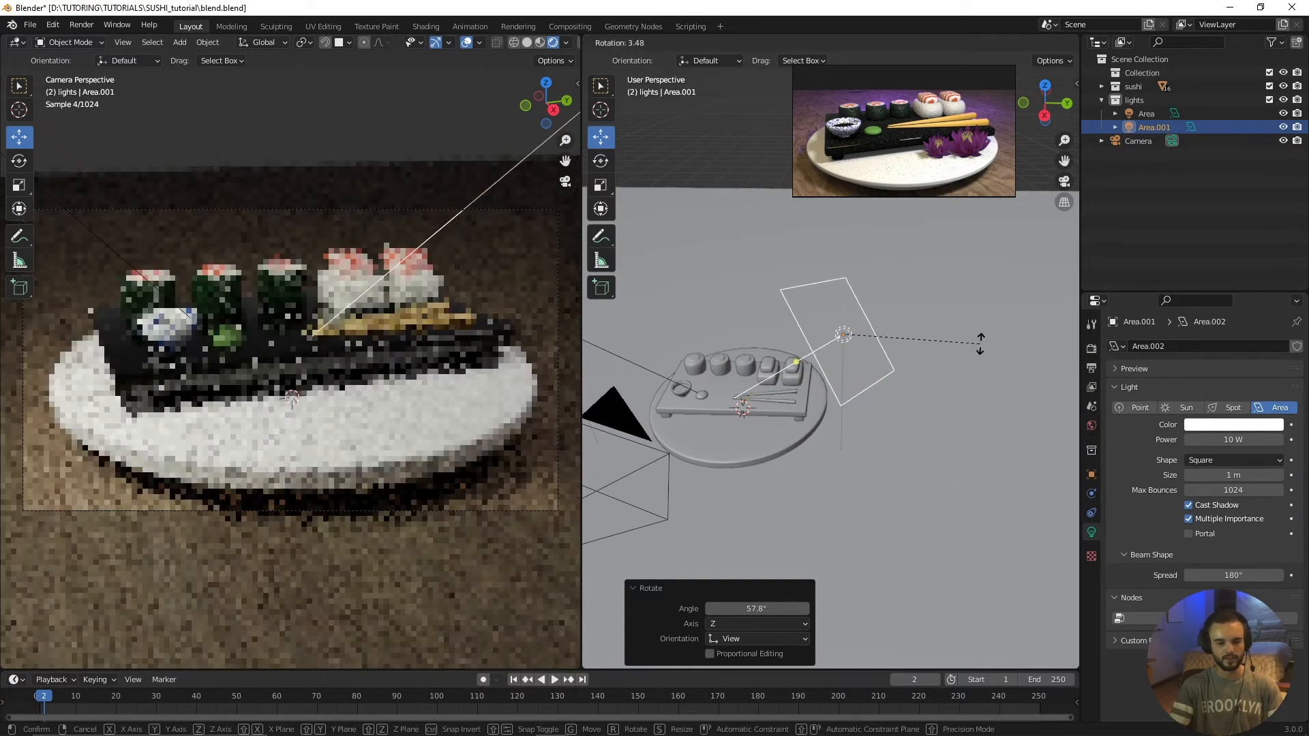
left_click(955, 354)
key("r")
key("z")
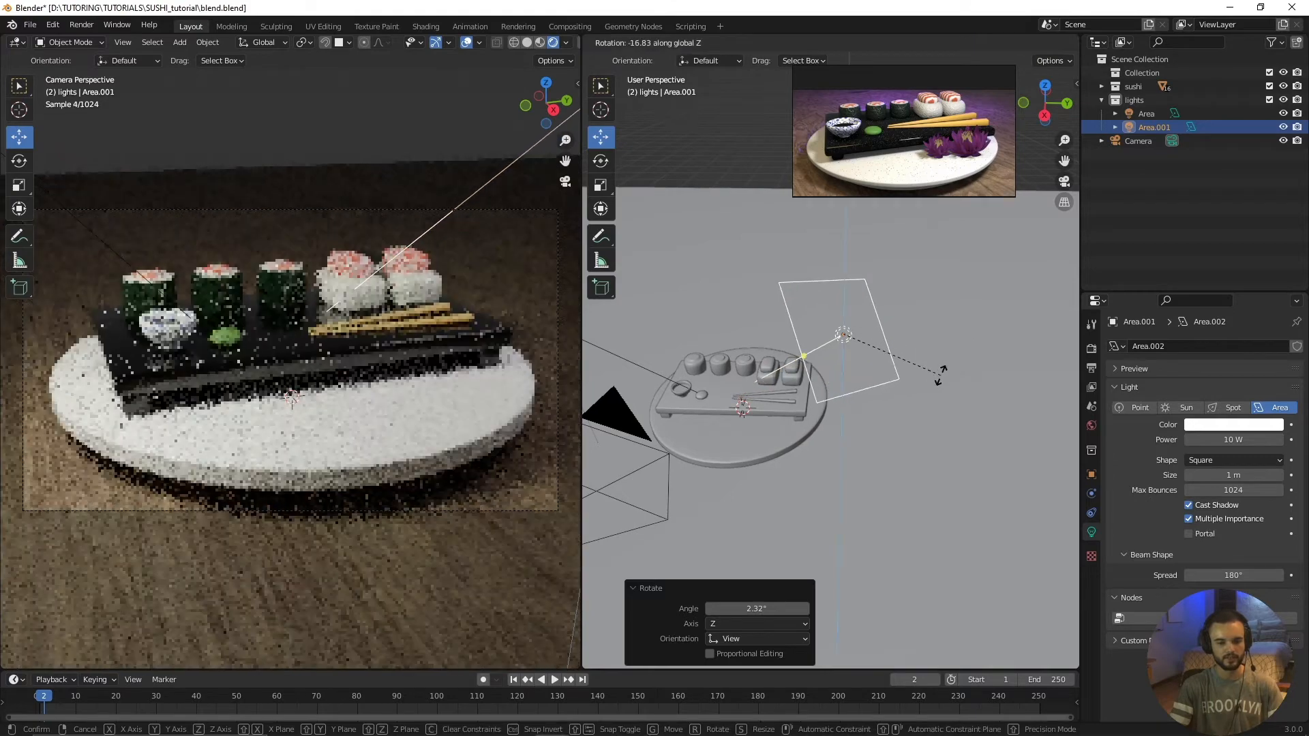
left_click(946, 368)
Tint the second area light's Color to a very pale violet and set its Power to 20 W
middle_click_drag(814, 394, 764, 434)
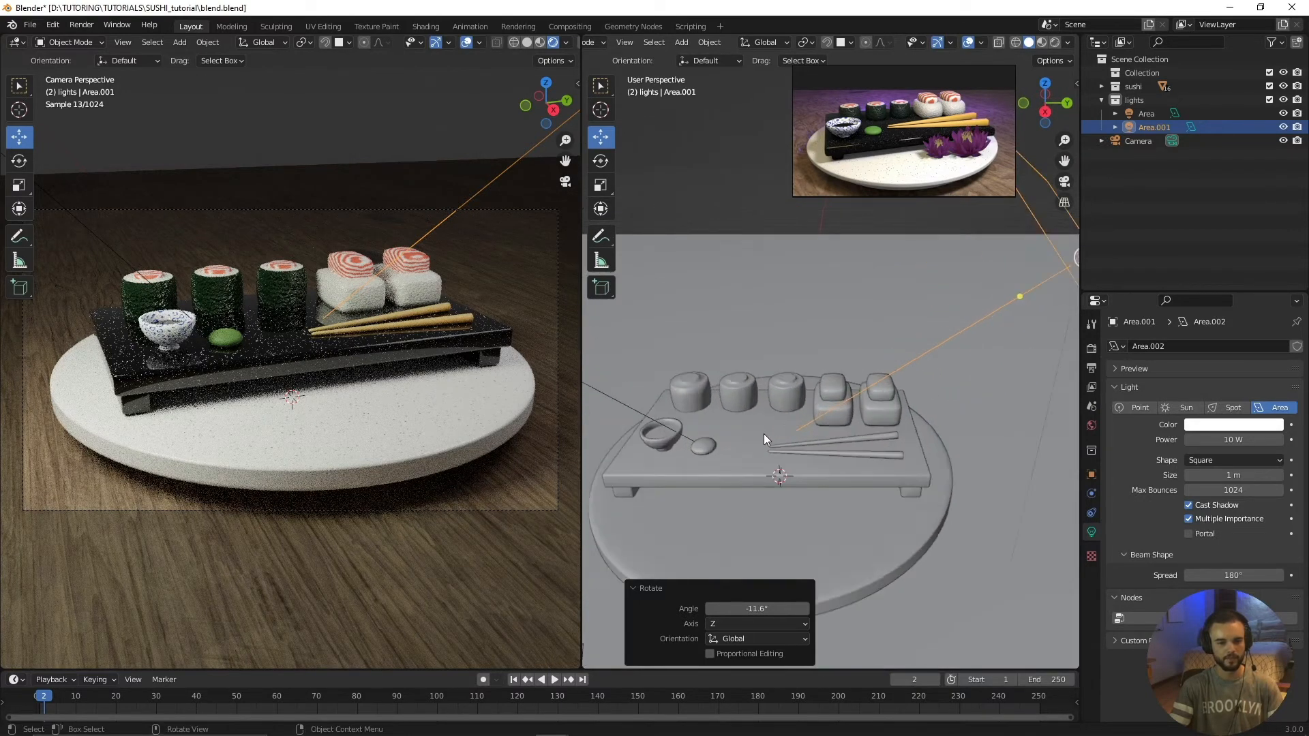
middle_click_drag(845, 430, 852, 440)
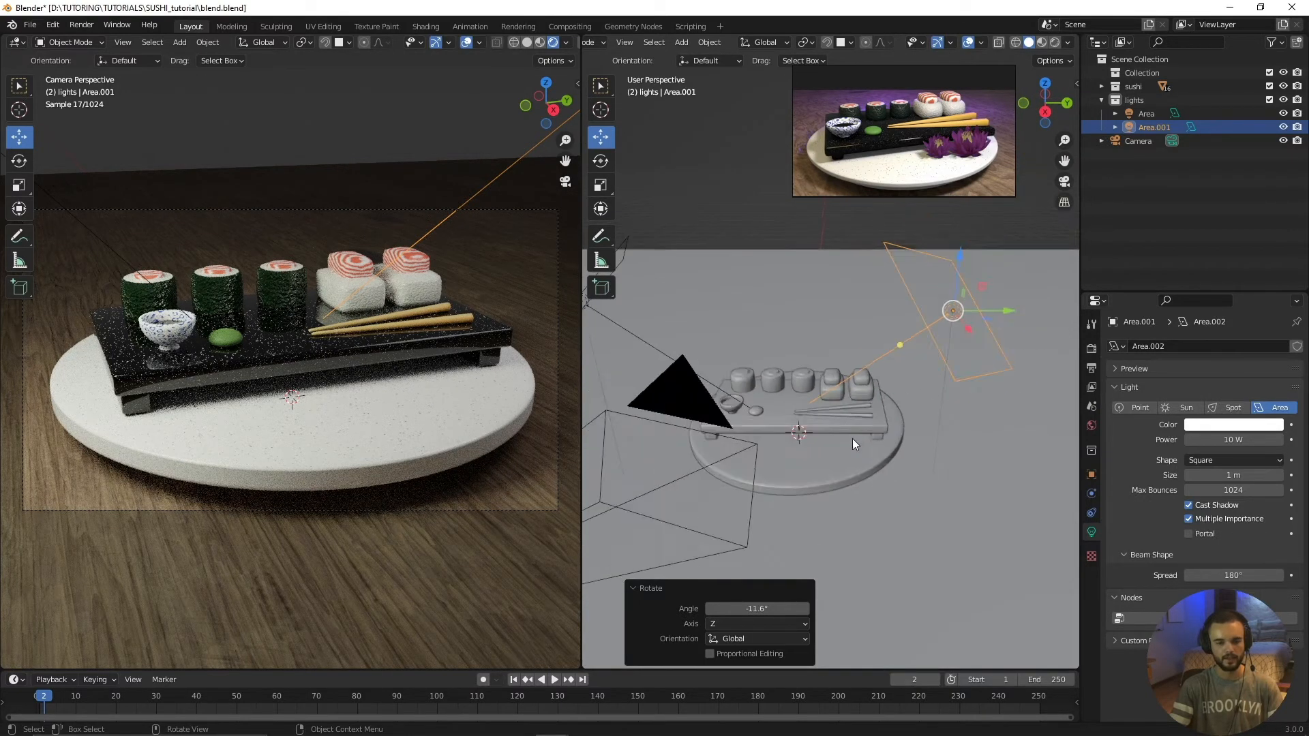
left_click(1217, 426)
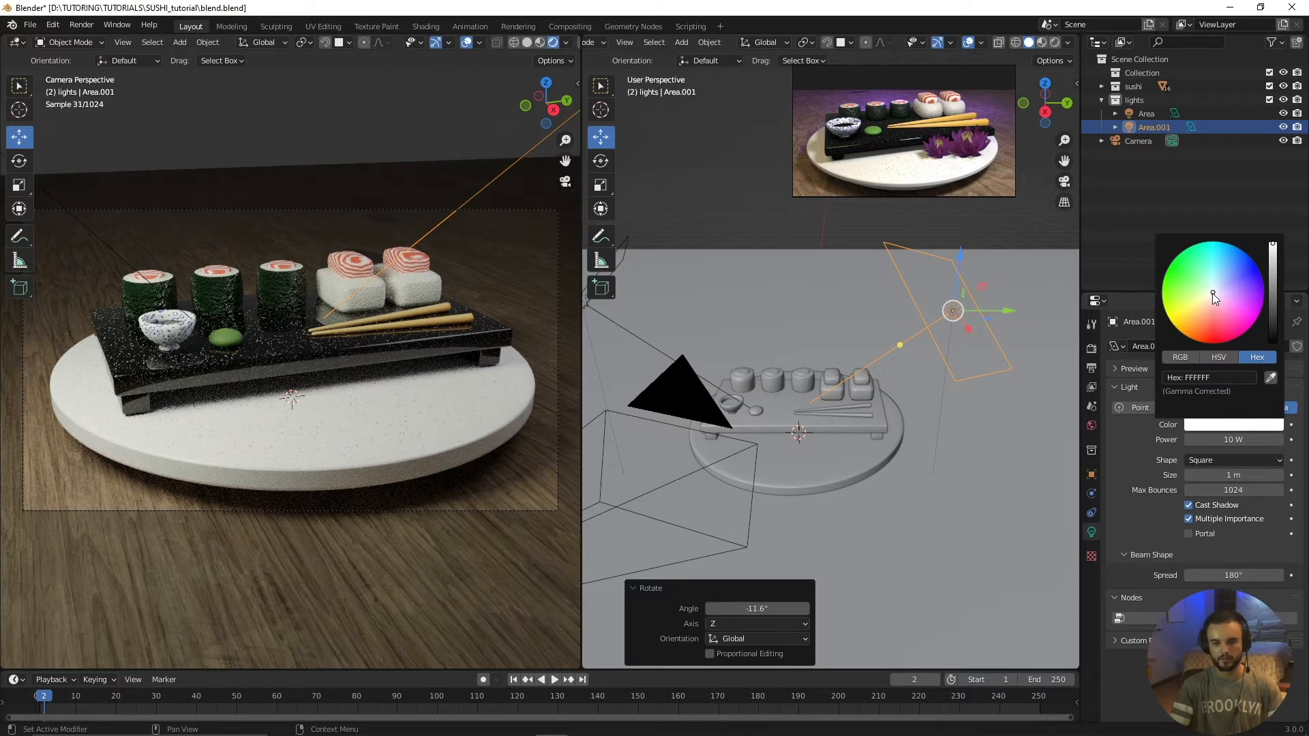
left_click_drag(1214, 293, 1217, 292)
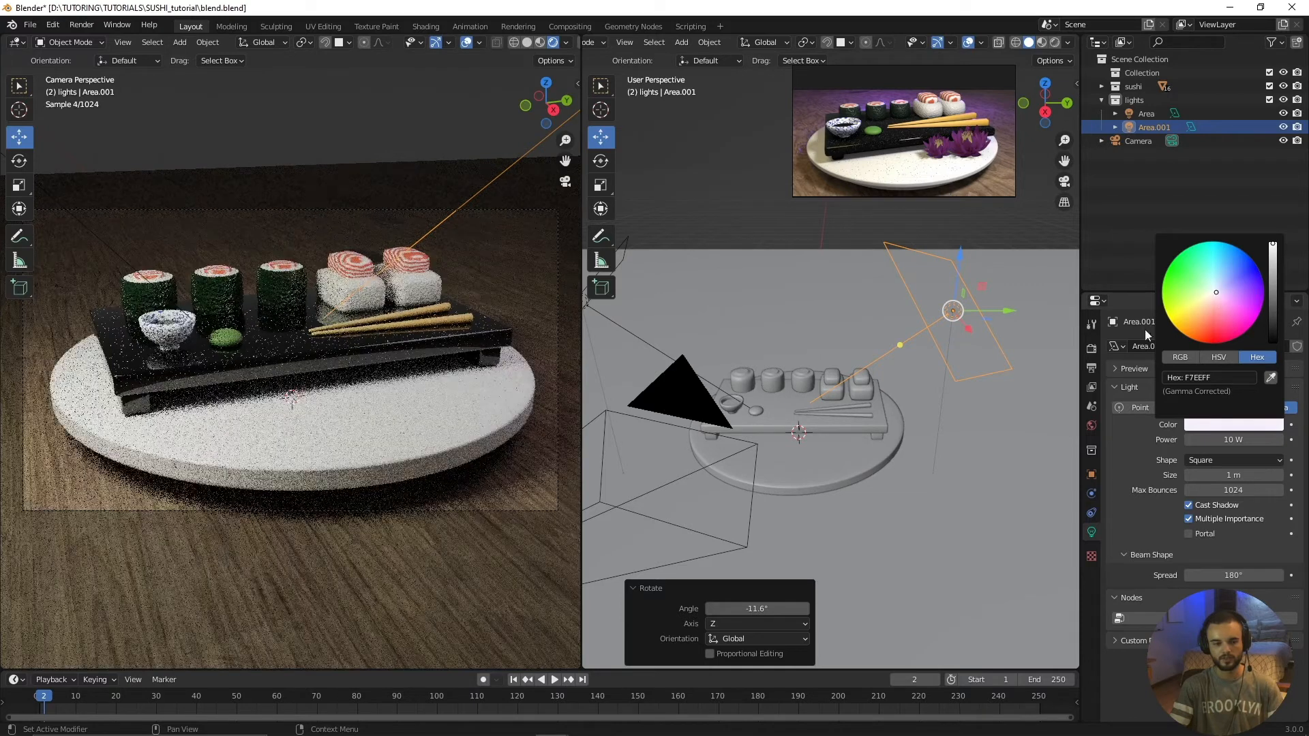
left_click(1242, 428)
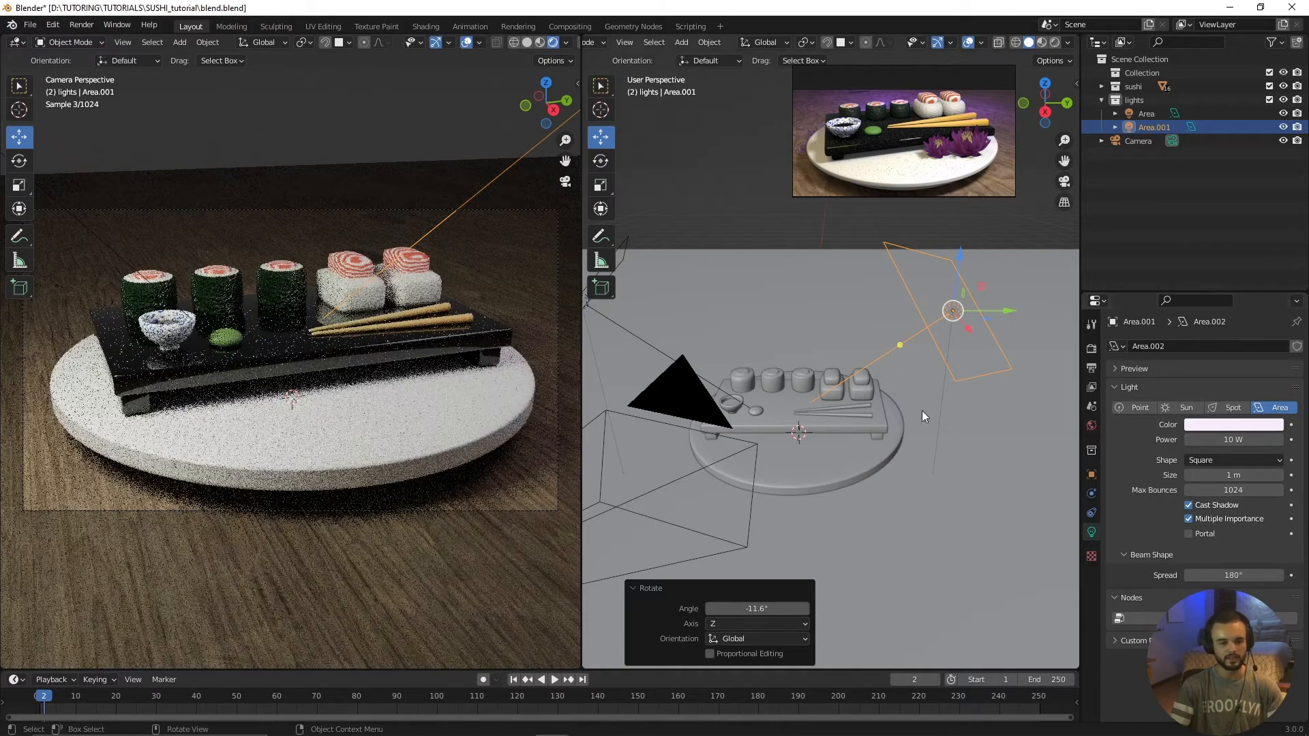
left_click(1232, 439)
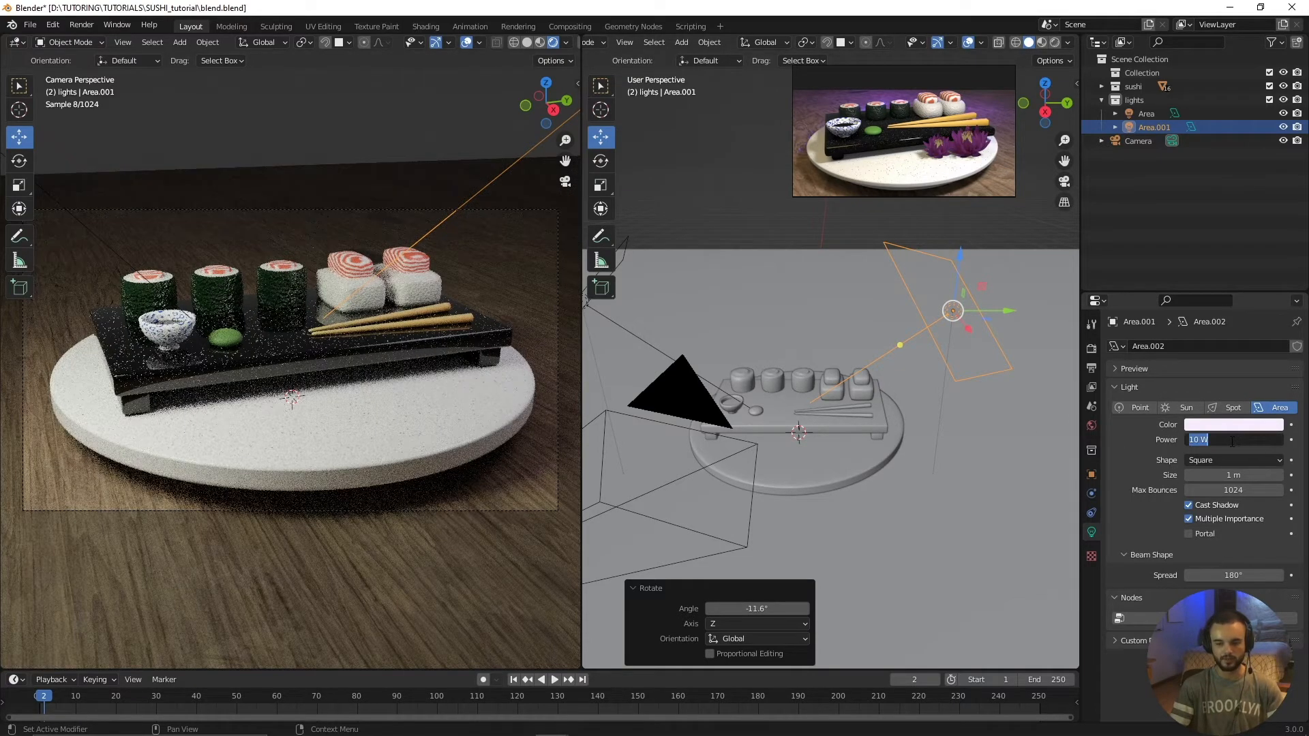
type("20")
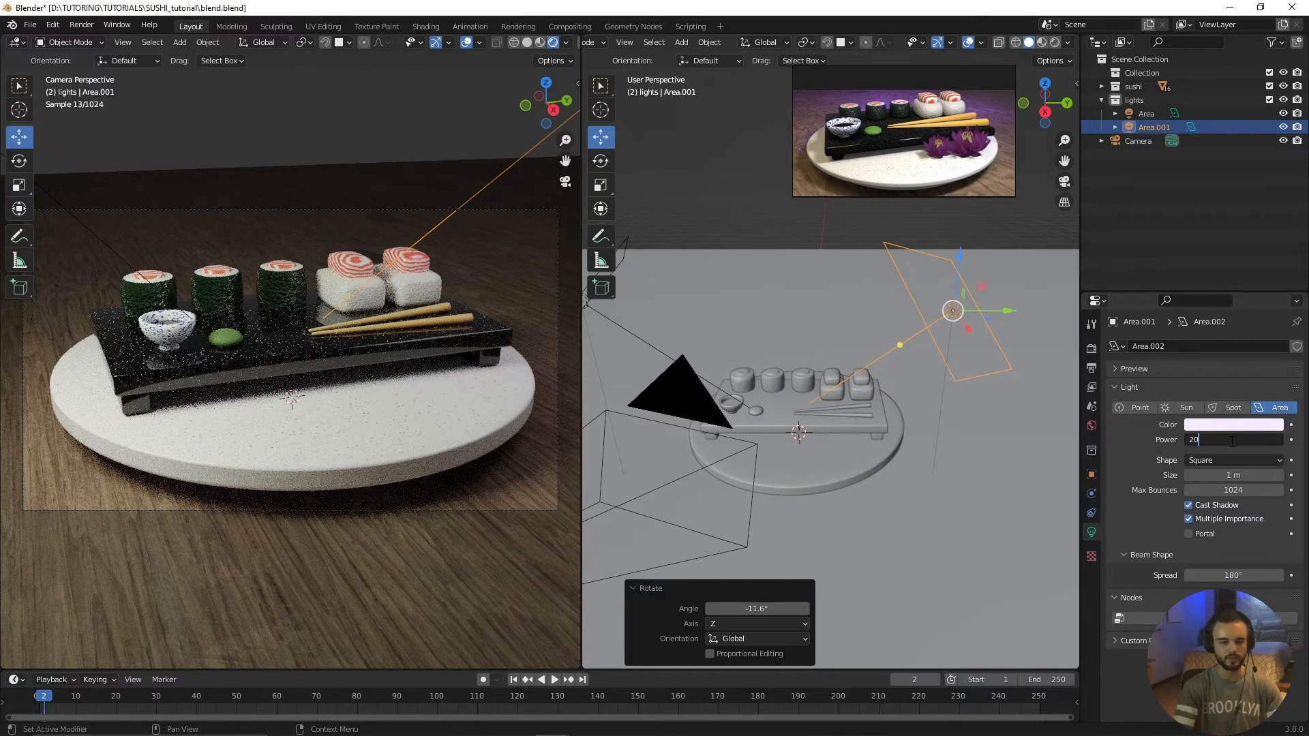
key("Return")
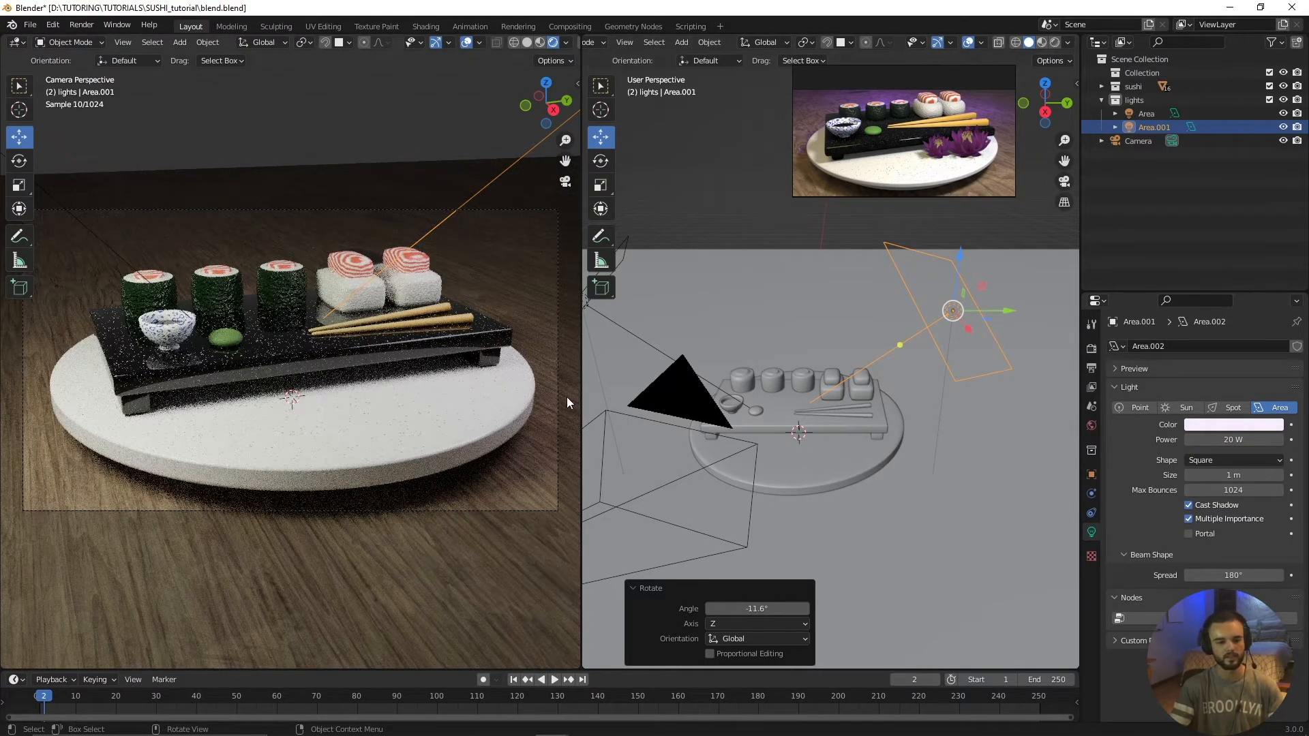
Enlarge the reference image and examine the colour and placement of the lighting behind the sushi
scroll(886, 124, "up", 2)
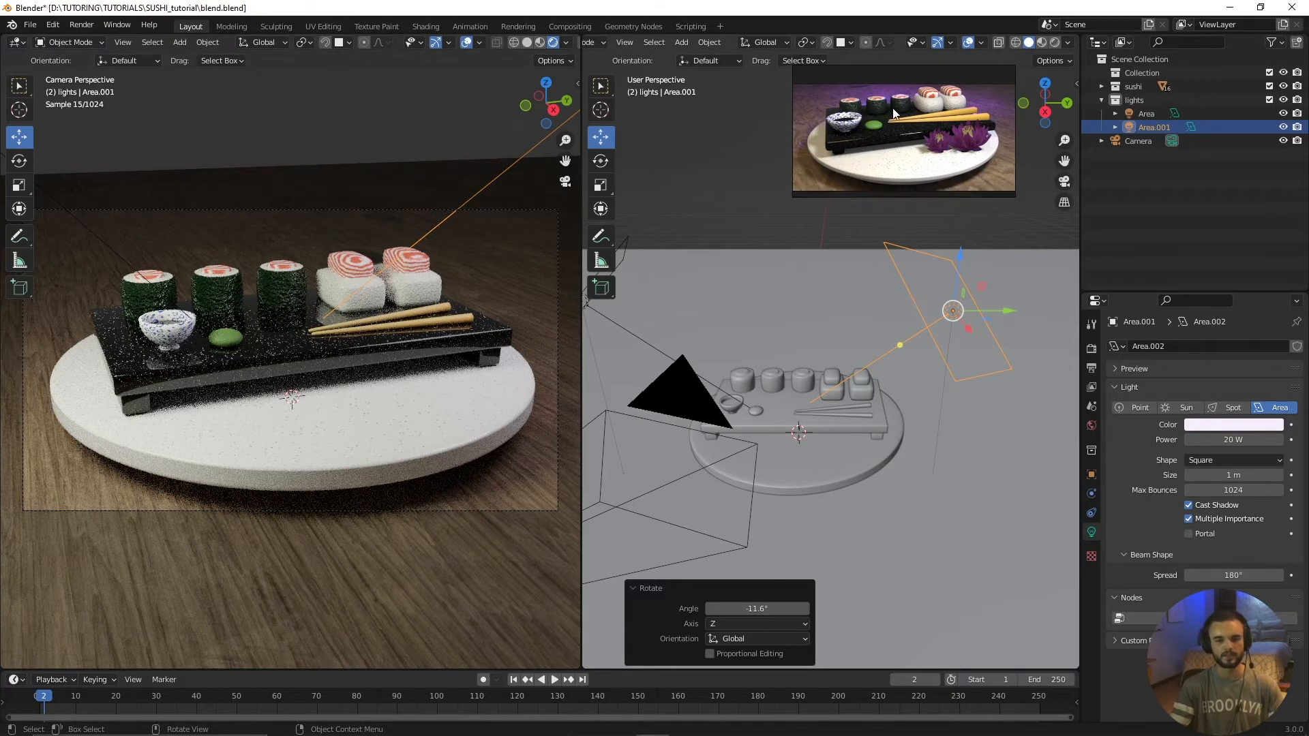
left_click_drag(890, 114, 838, 253)
middle_click_drag(837, 254, 819, 294)
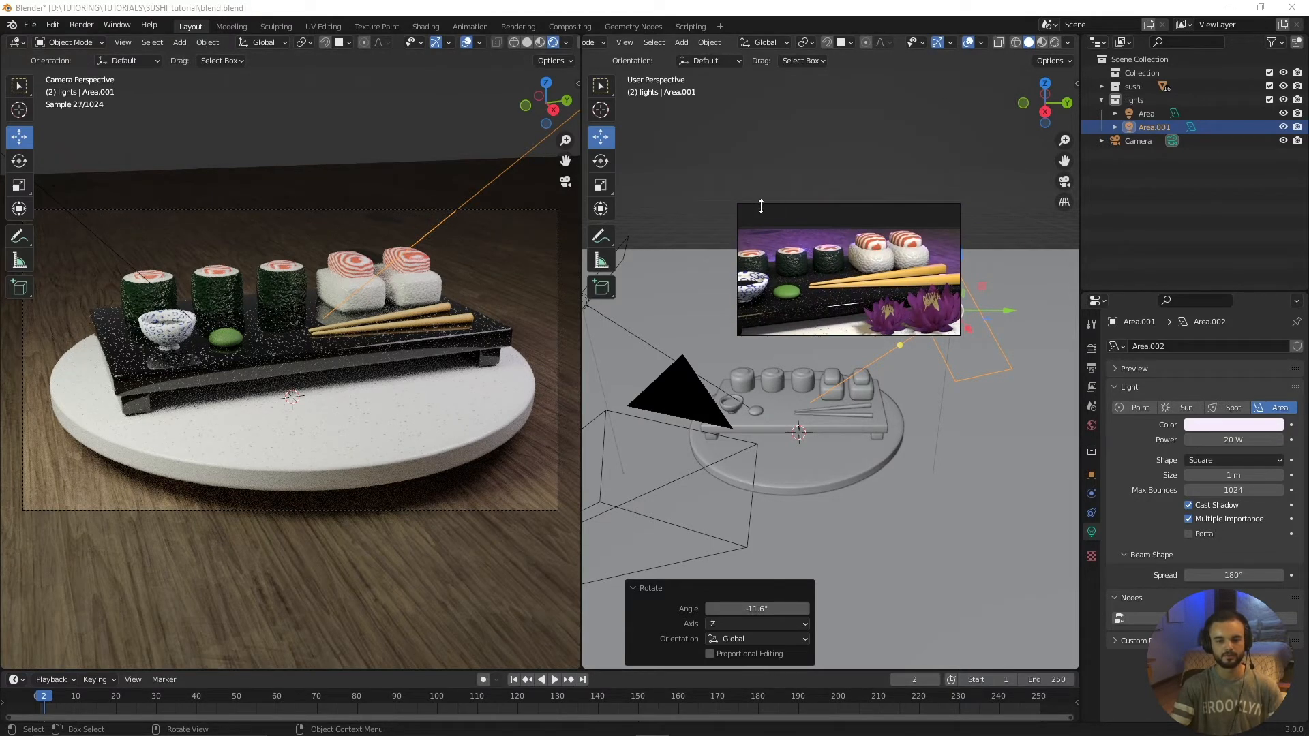
left_click_drag(761, 206, 761, 87)
left_click_drag(737, 185, 447, 205)
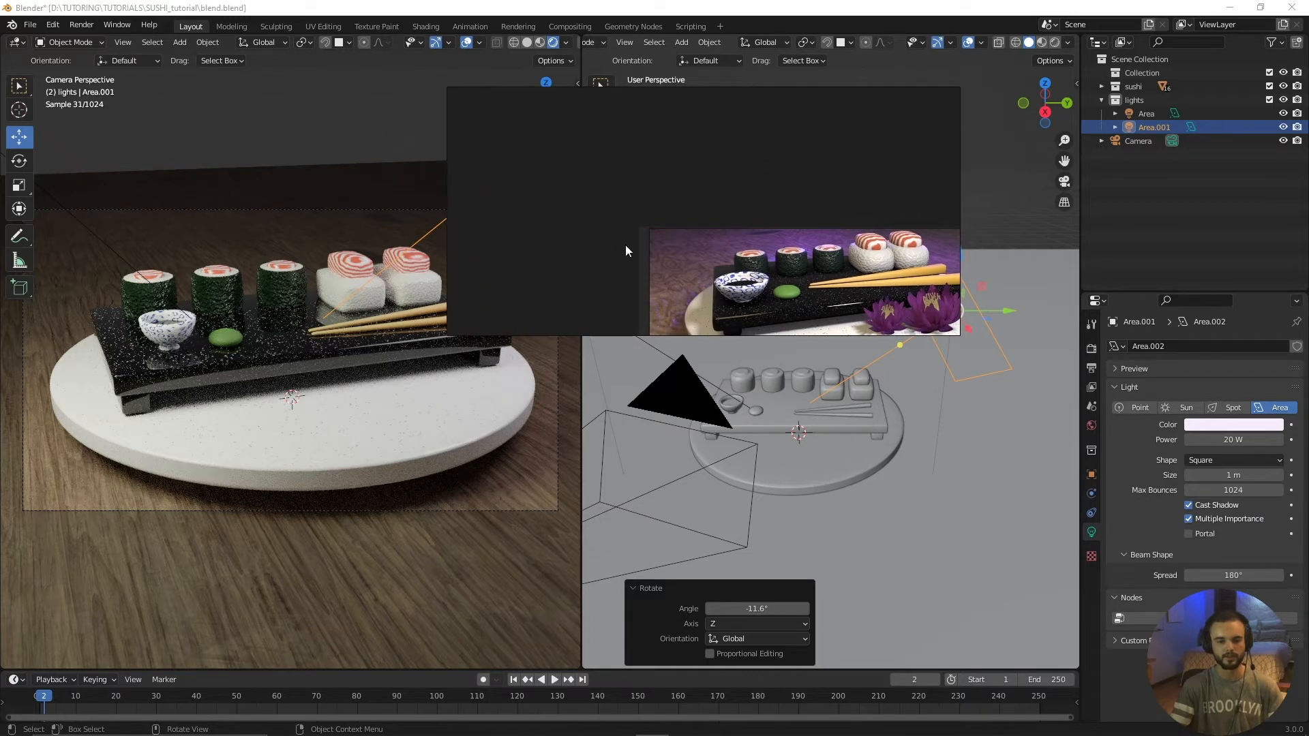
scroll(660, 242, "down", 3)
middle_click_drag(736, 223, 691, 176)
scroll(661, 197, "up", 5)
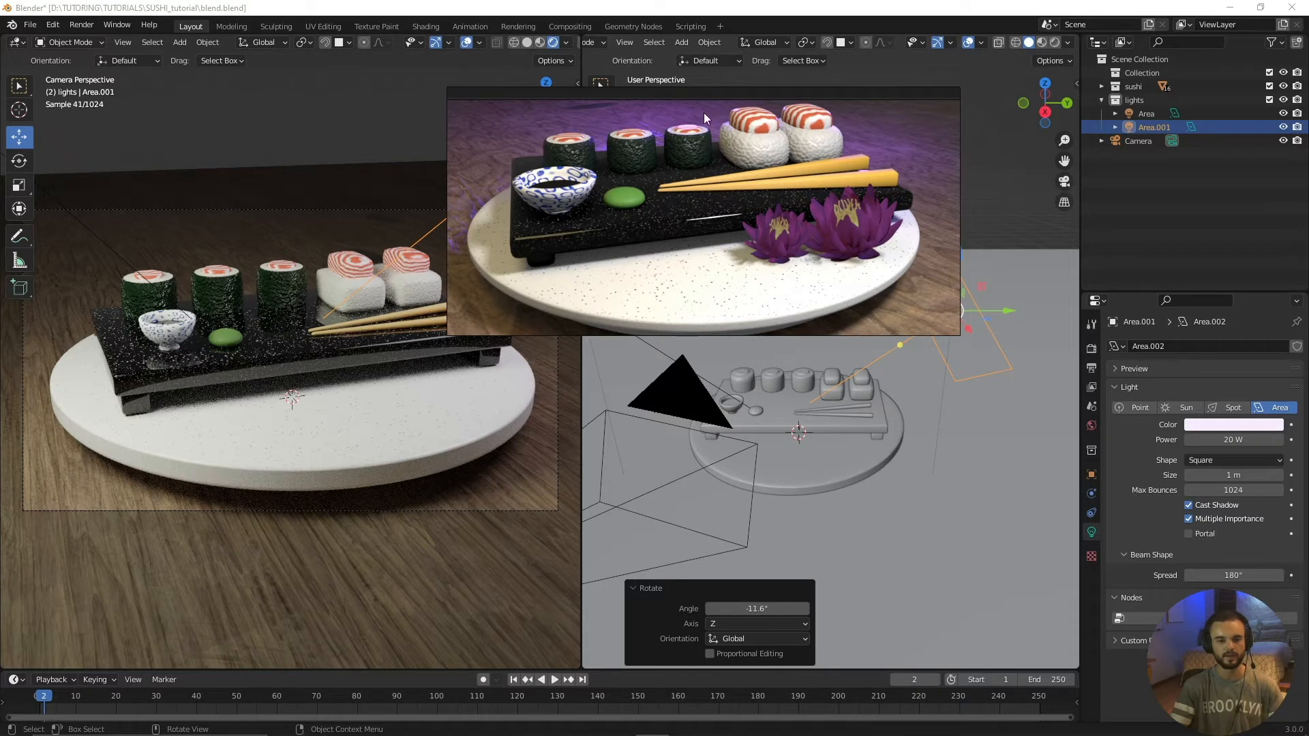
scroll(859, 174, "down", 2)
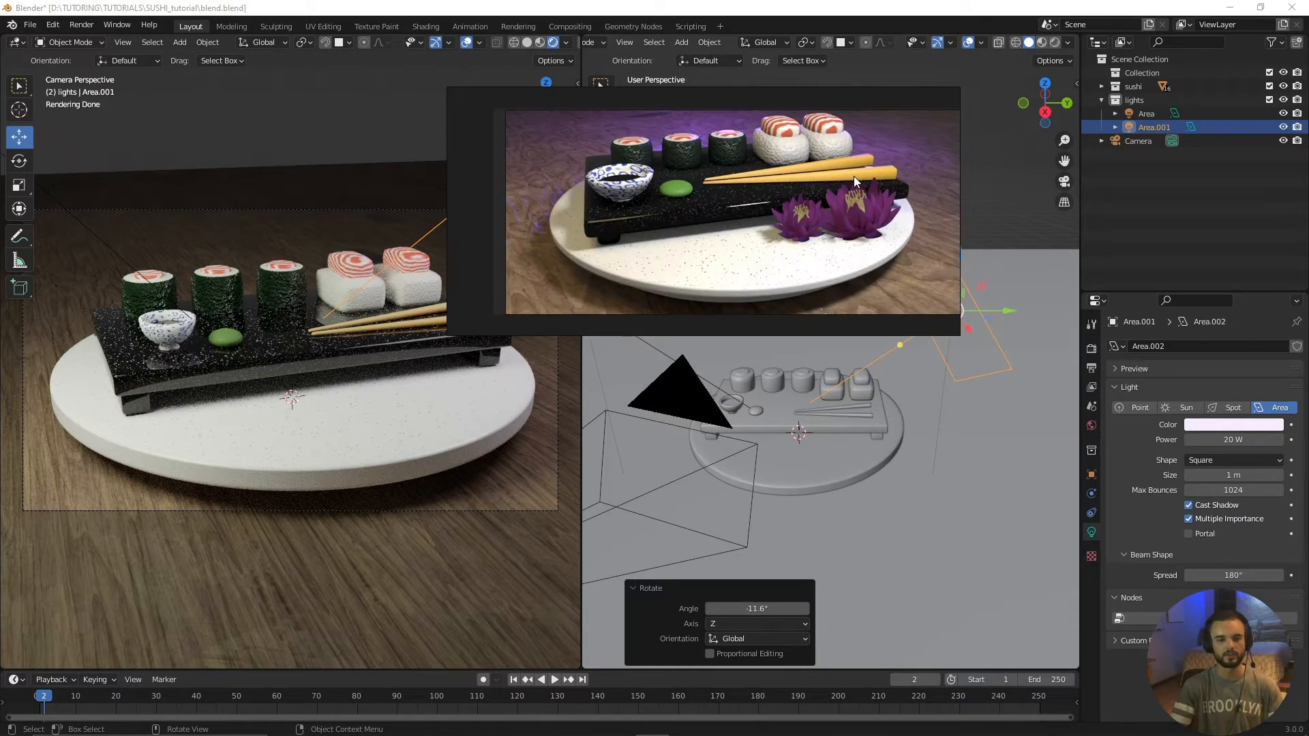
Shrink the reference image window, fit the whole picture inside it, and place it over the Outliner
left_click_drag(449, 89, 727, 191)
middle_click_drag(802, 250, 915, 333)
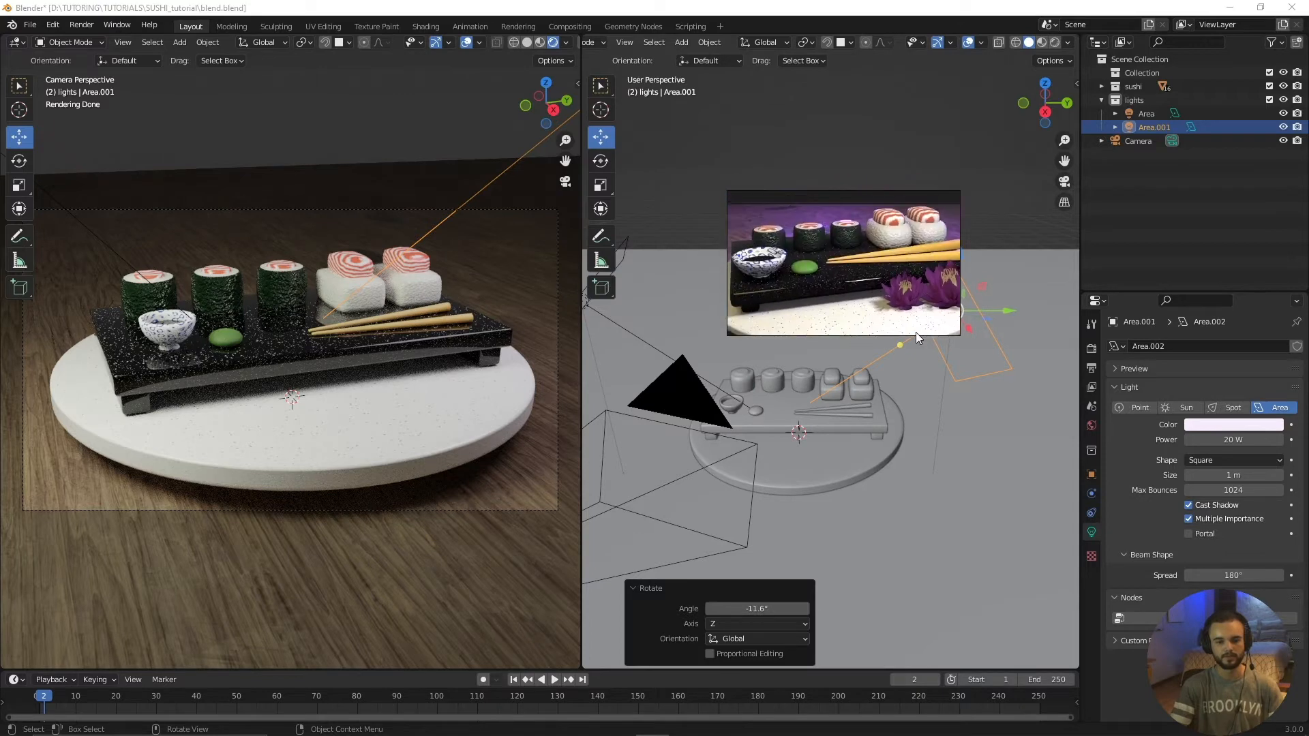
scroll(821, 261, "down", 2)
left_click_drag(820, 263, 1180, 192)
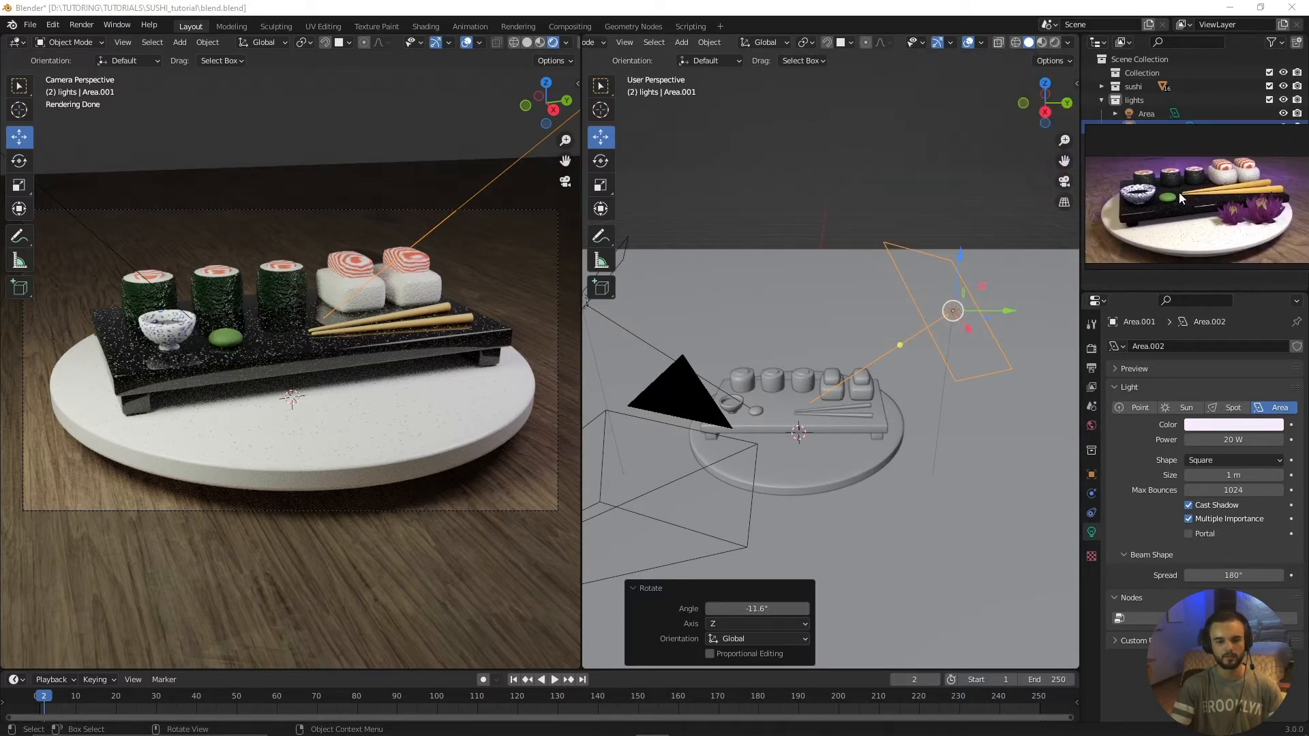
Deselect the second area light and add a point light at the plate's centre
middle_click_drag(846, 286, 845, 370)
left_click(845, 371)
key("shift+a")
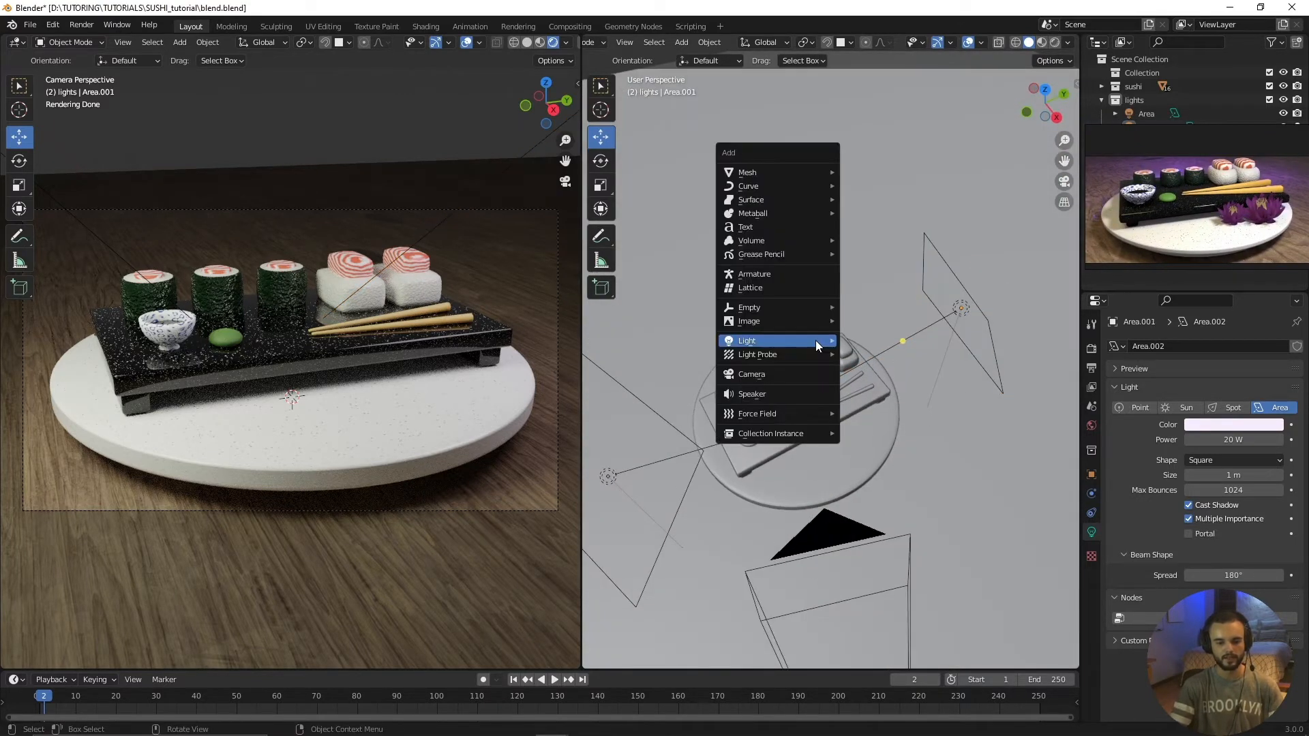
mouse_move(791, 340)
left_click(870, 340)
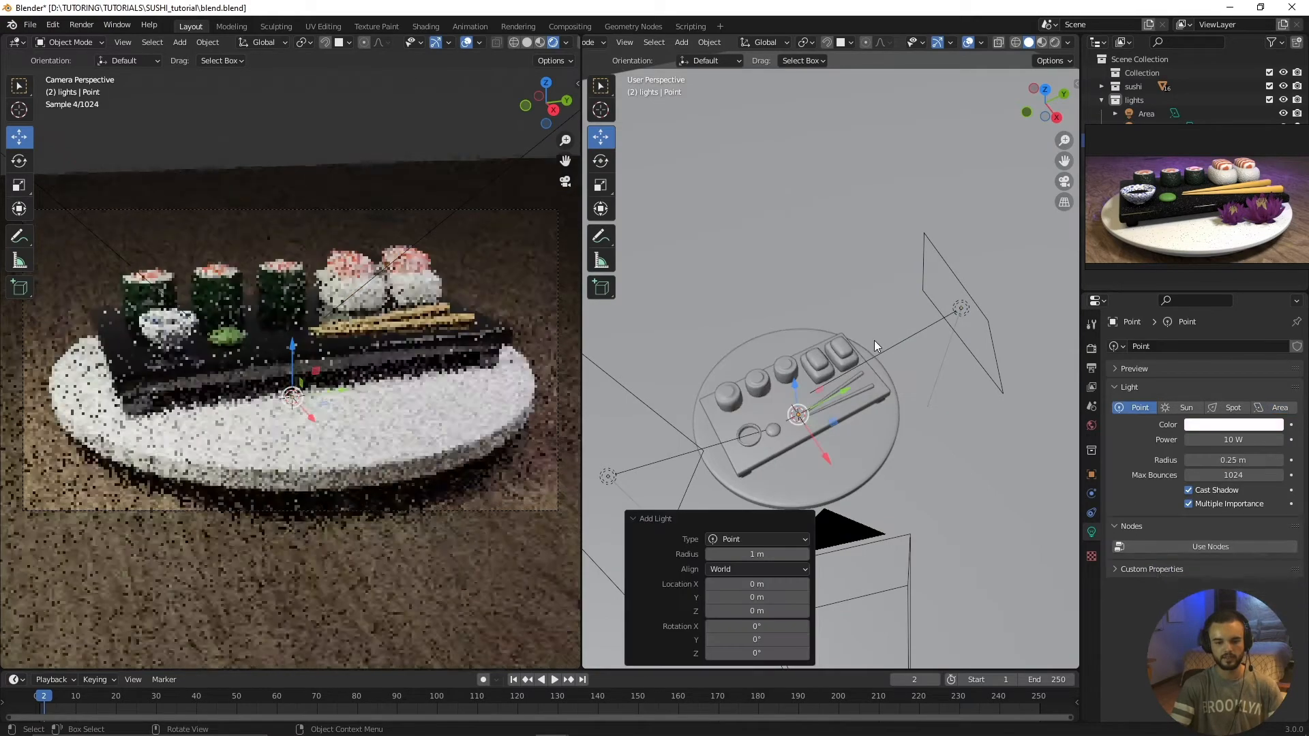
Place the point light behind the sushi by moving it about -3.51 m along X, 1.90 m along Y and 0.36 m along Z
key("g")
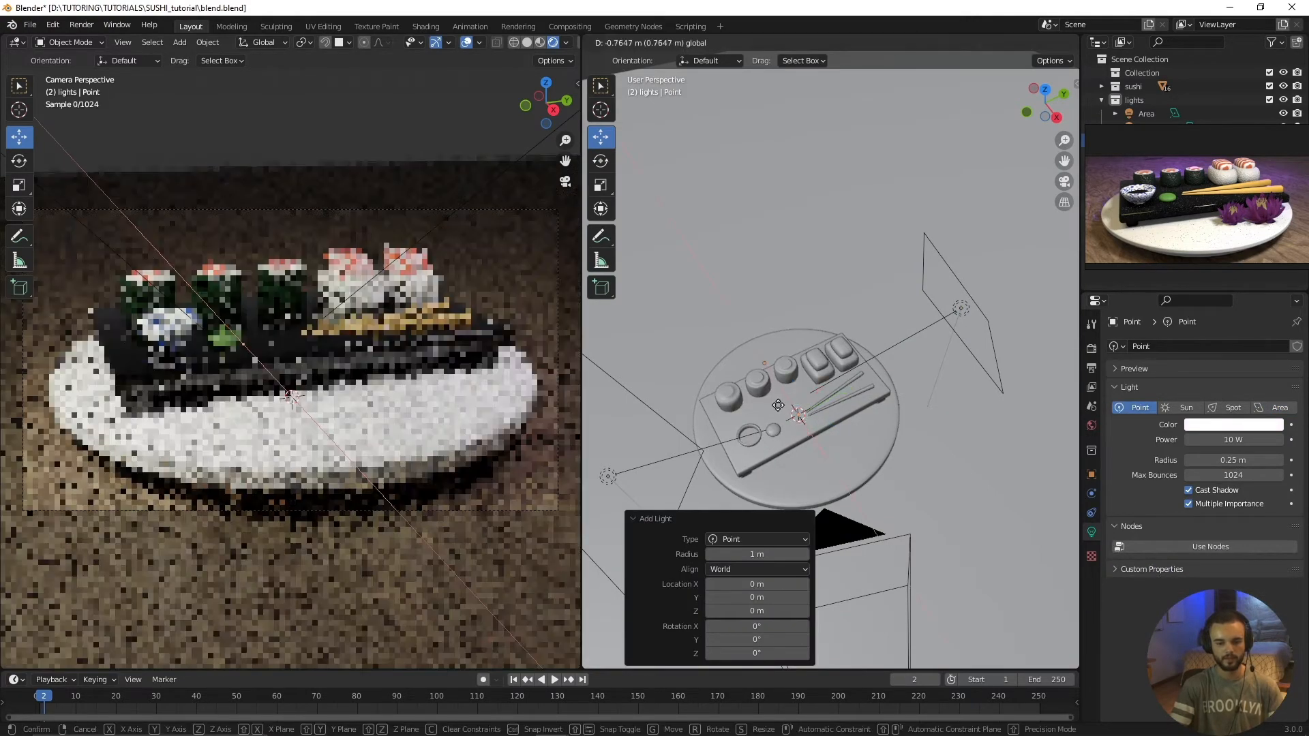
left_click_drag(704, 284, 700, 275)
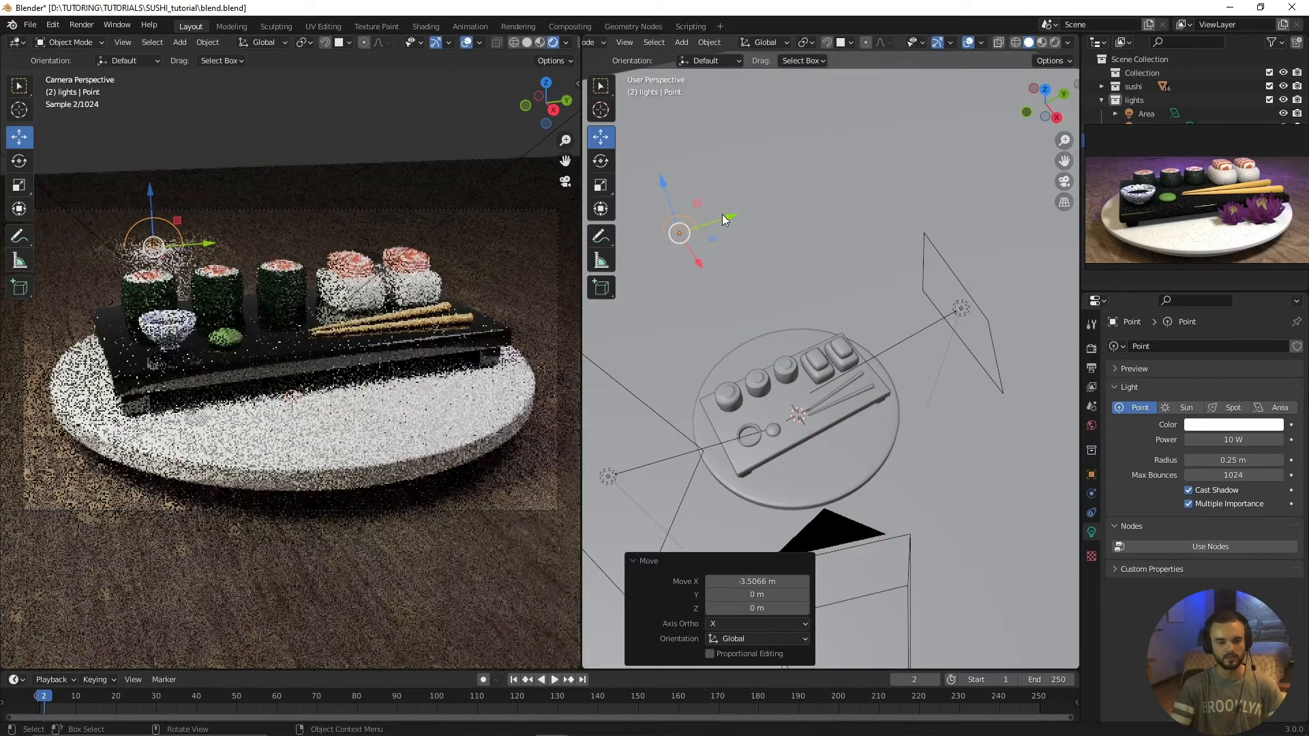
middle_click_drag(701, 302, 707, 281)
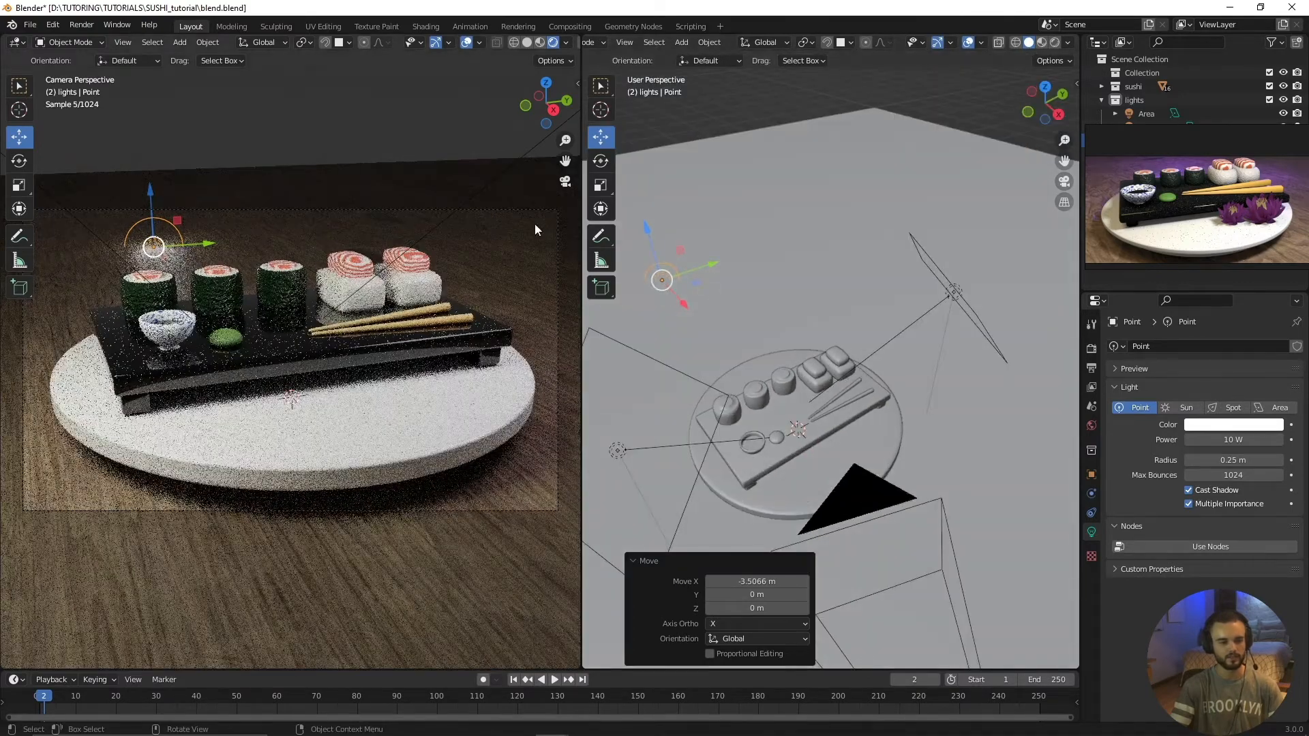
left_click_drag(726, 261, 826, 231)
left_click_drag(767, 178, 765, 155)
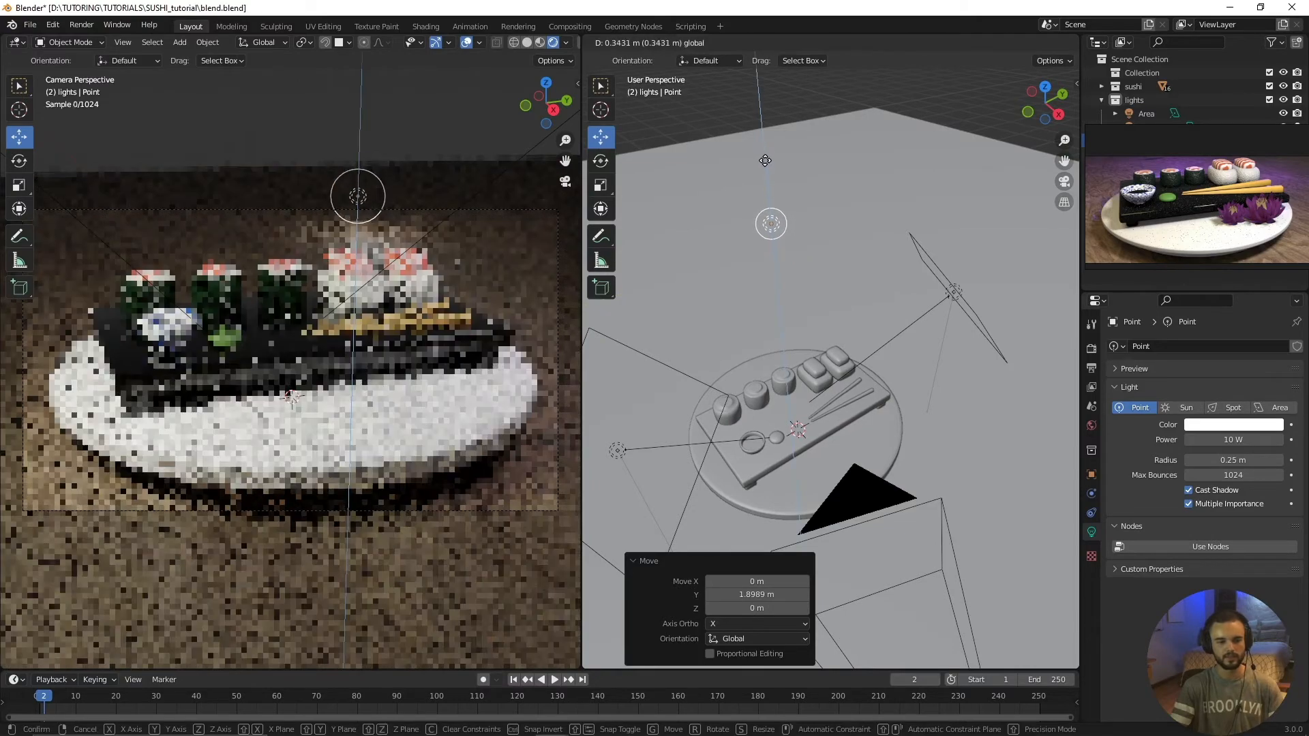
middle_click_drag(781, 271, 790, 269)
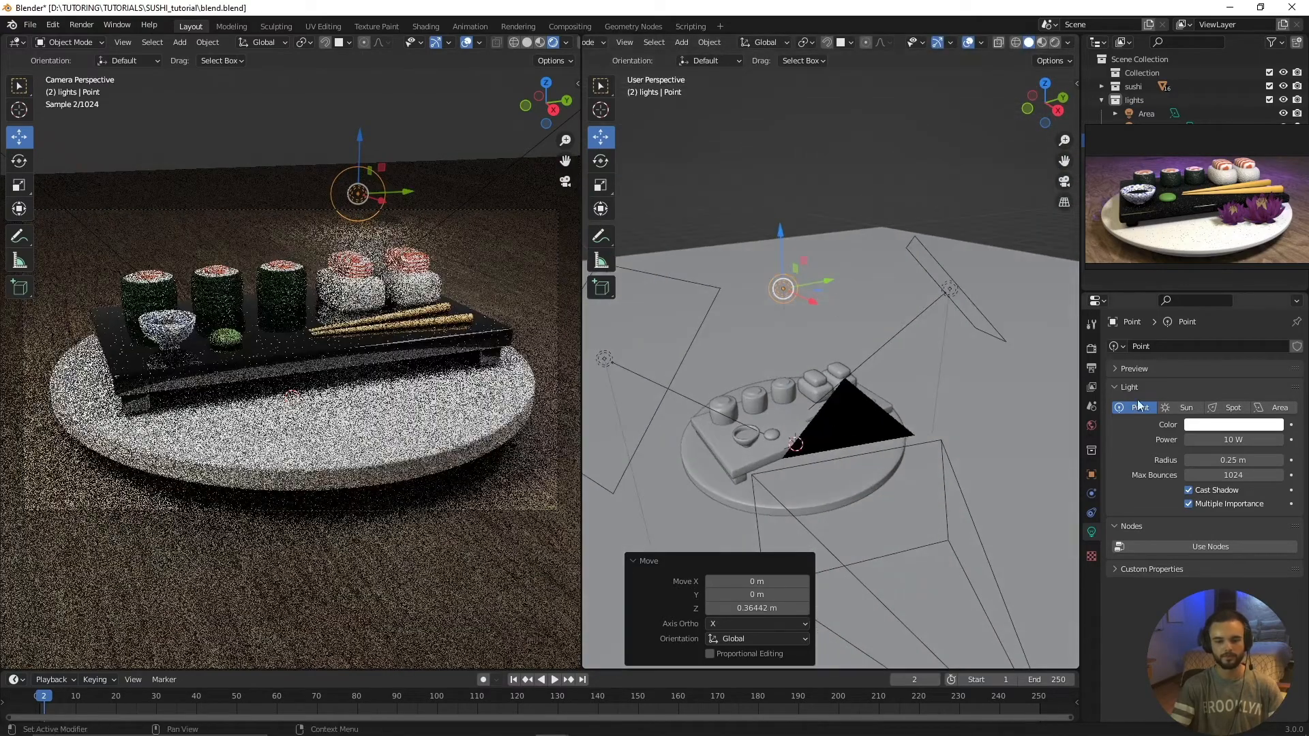
Set the point light's Color to a light purple and its Power to 25 W
left_click(1196, 425)
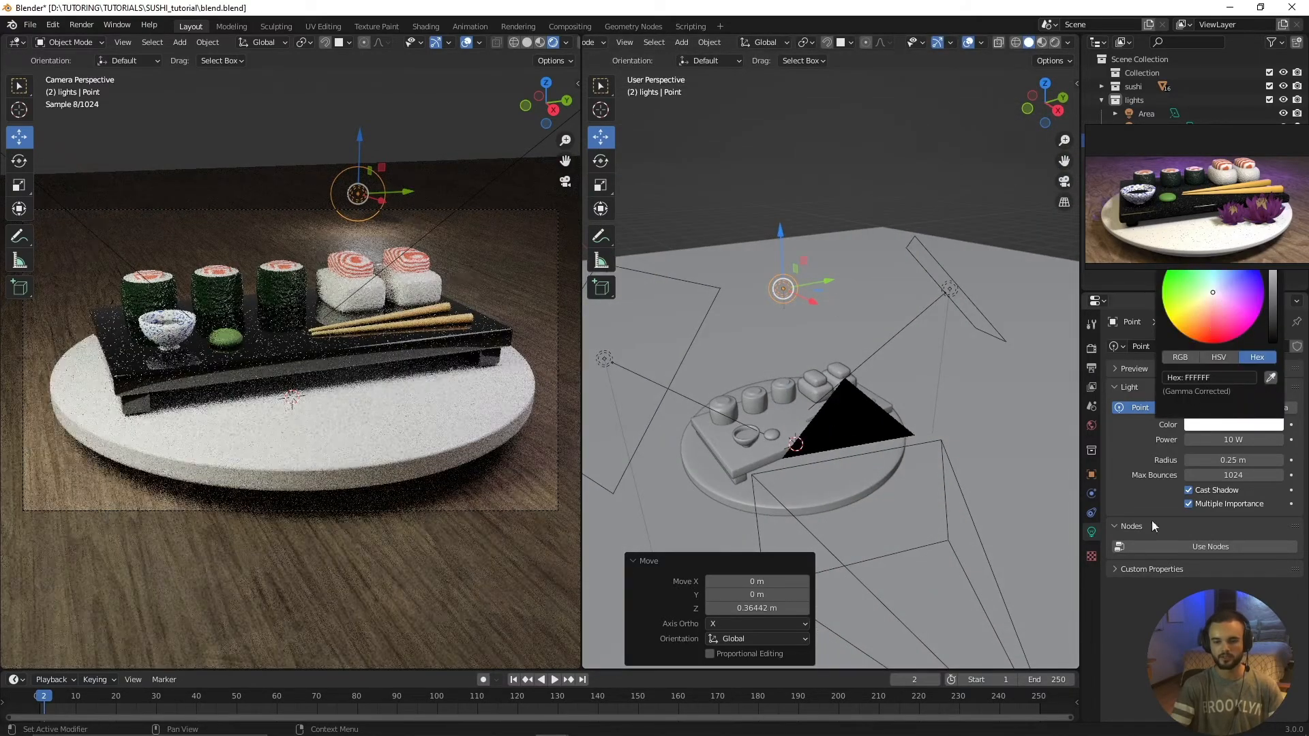
left_click(1220, 426)
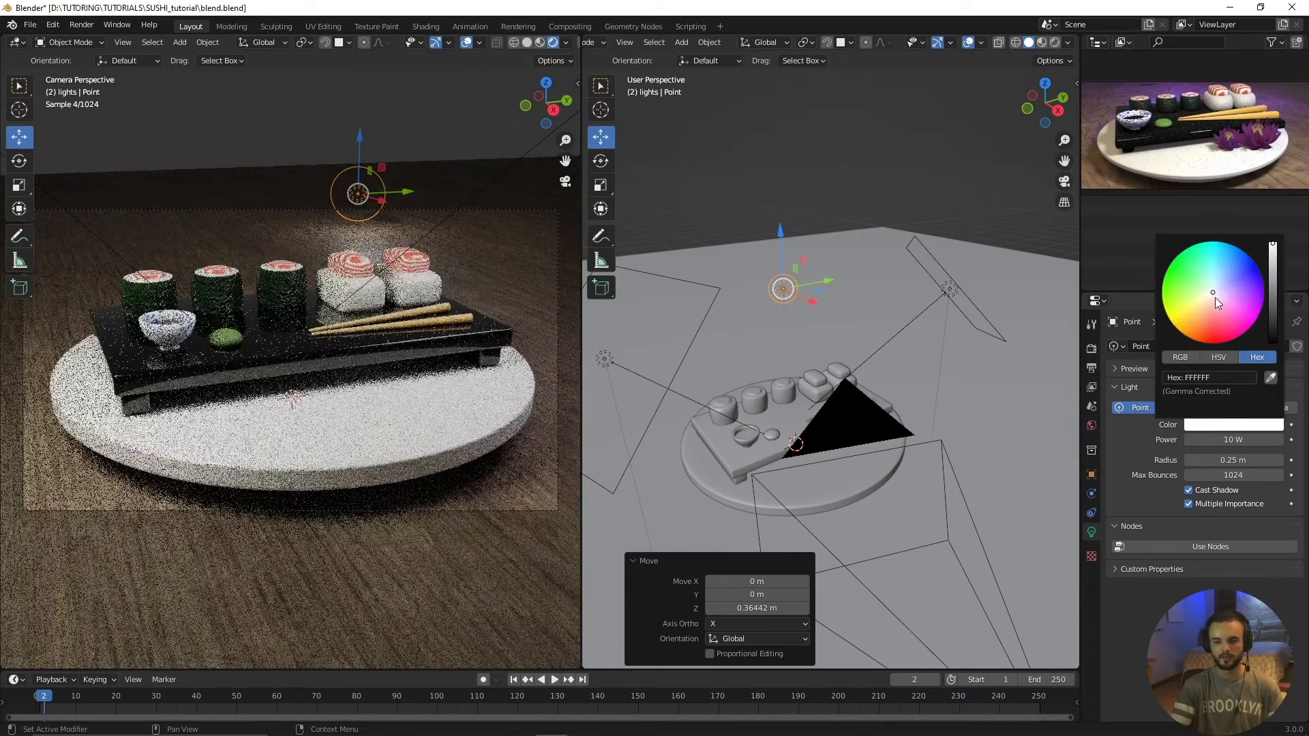
left_click_drag(1215, 297, 1236, 296)
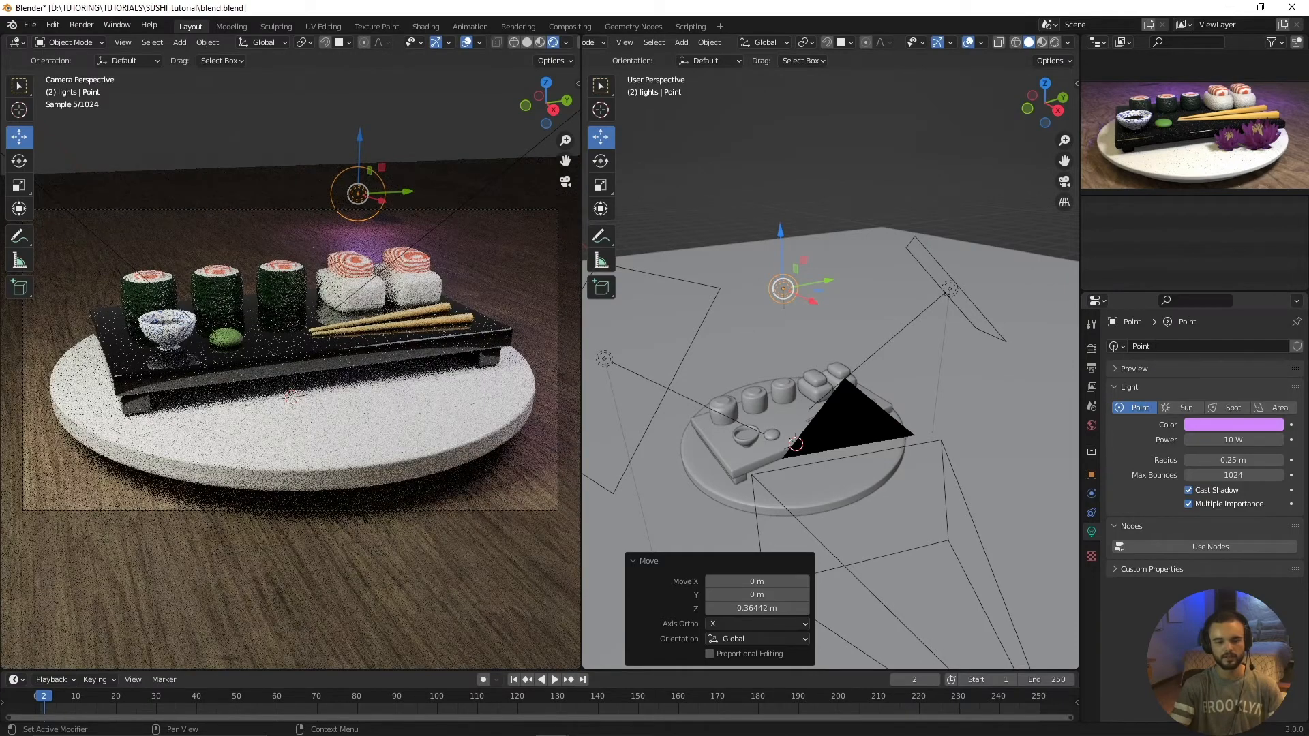
left_click(1238, 440)
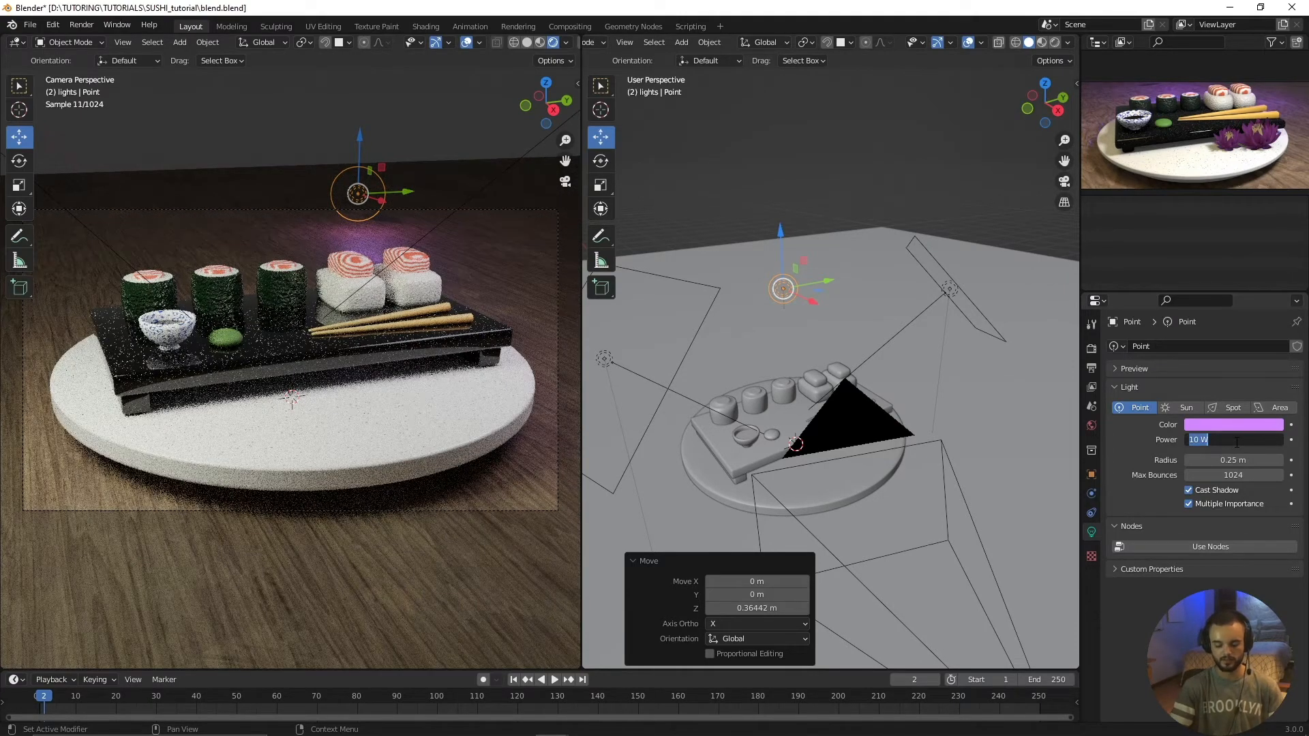
type("25")
key("Return")
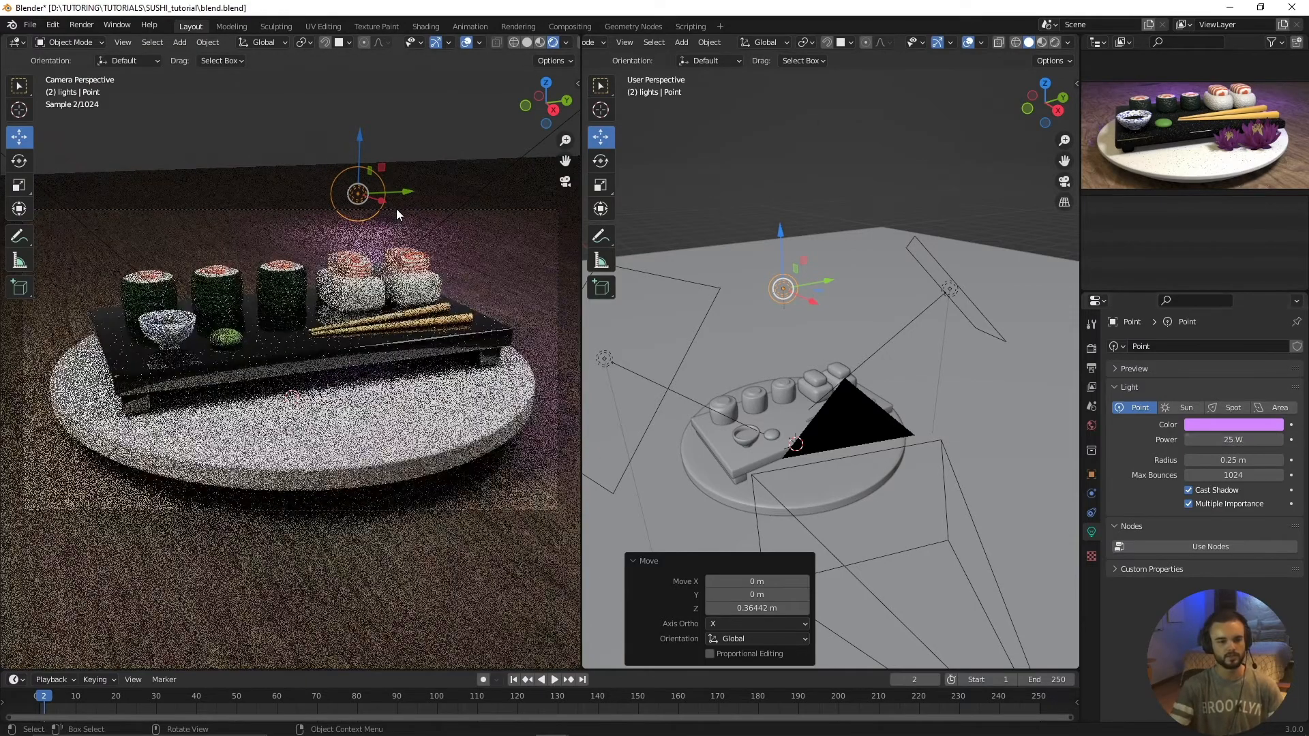
Shift the purple point light along negative Y to sit behind the middle of the board, and raise it about 0.13 m
key("g")
key("y")
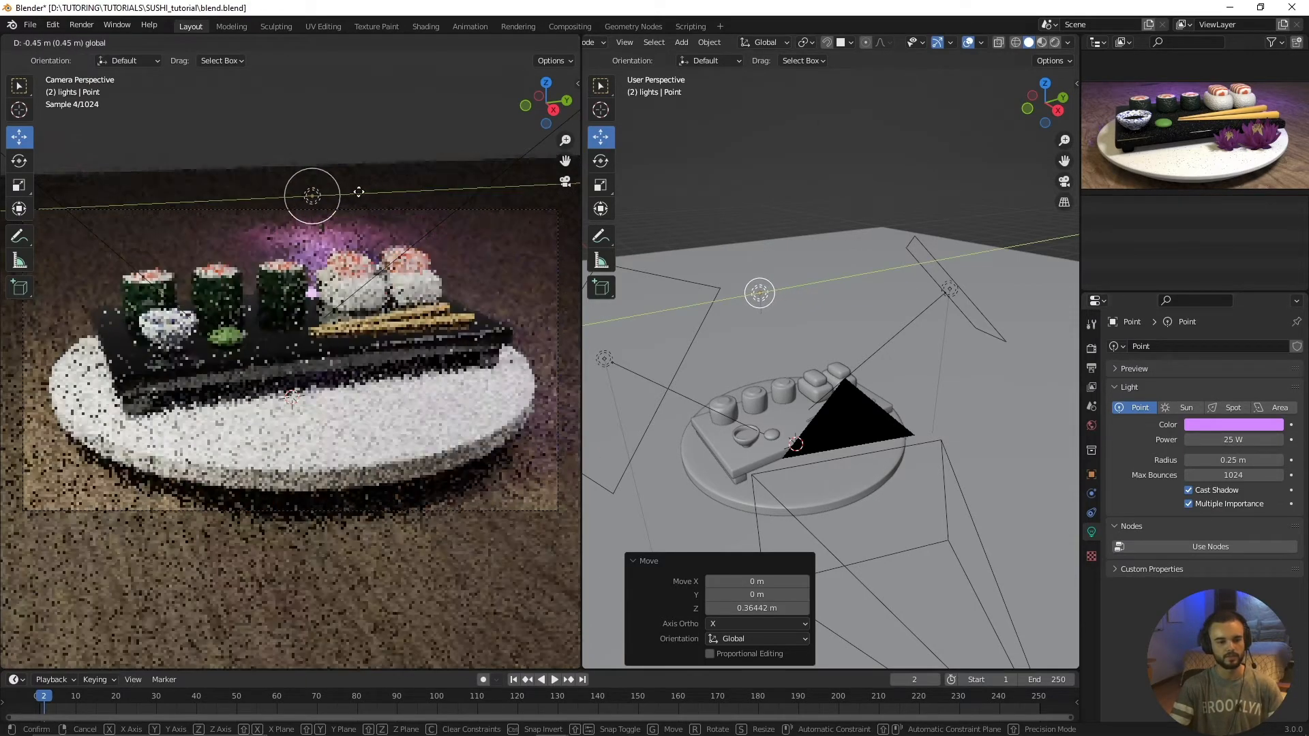
left_click(360, 191)
left_click_drag(316, 135, 317, 120)
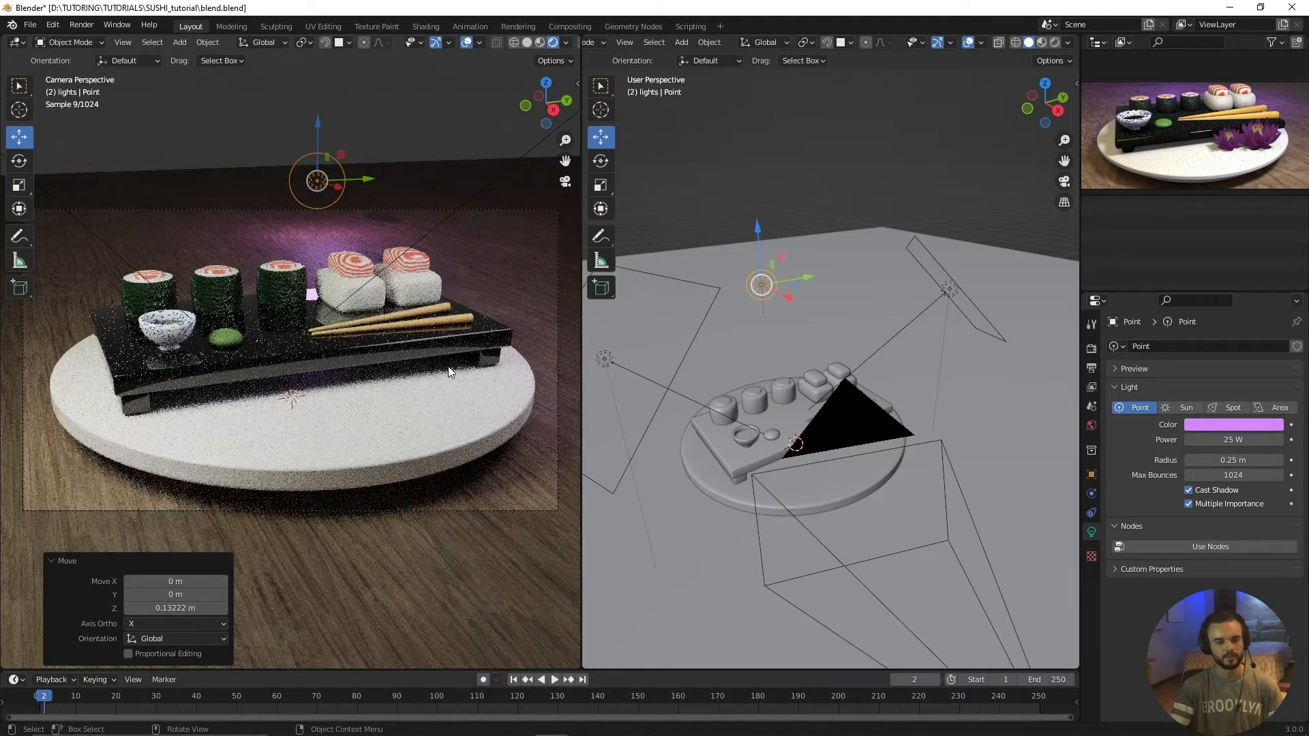
key("alt+a")
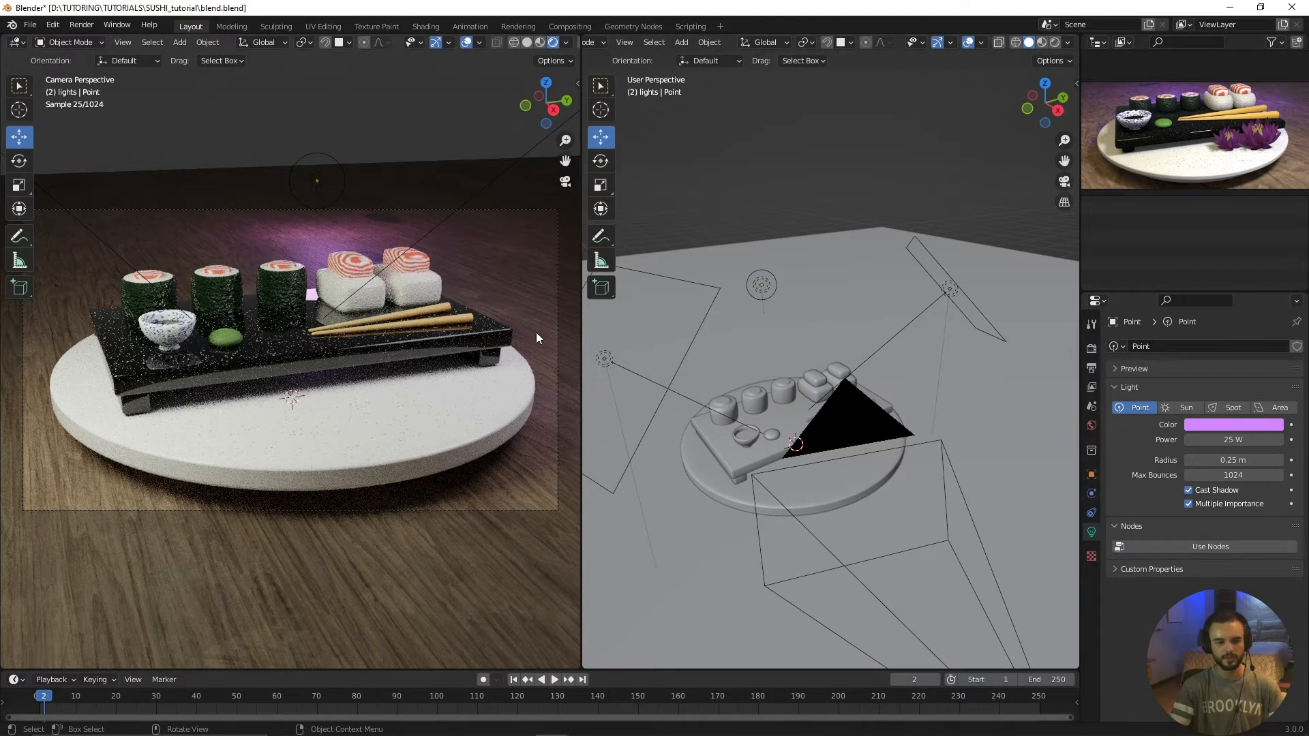
left_click(315, 182)
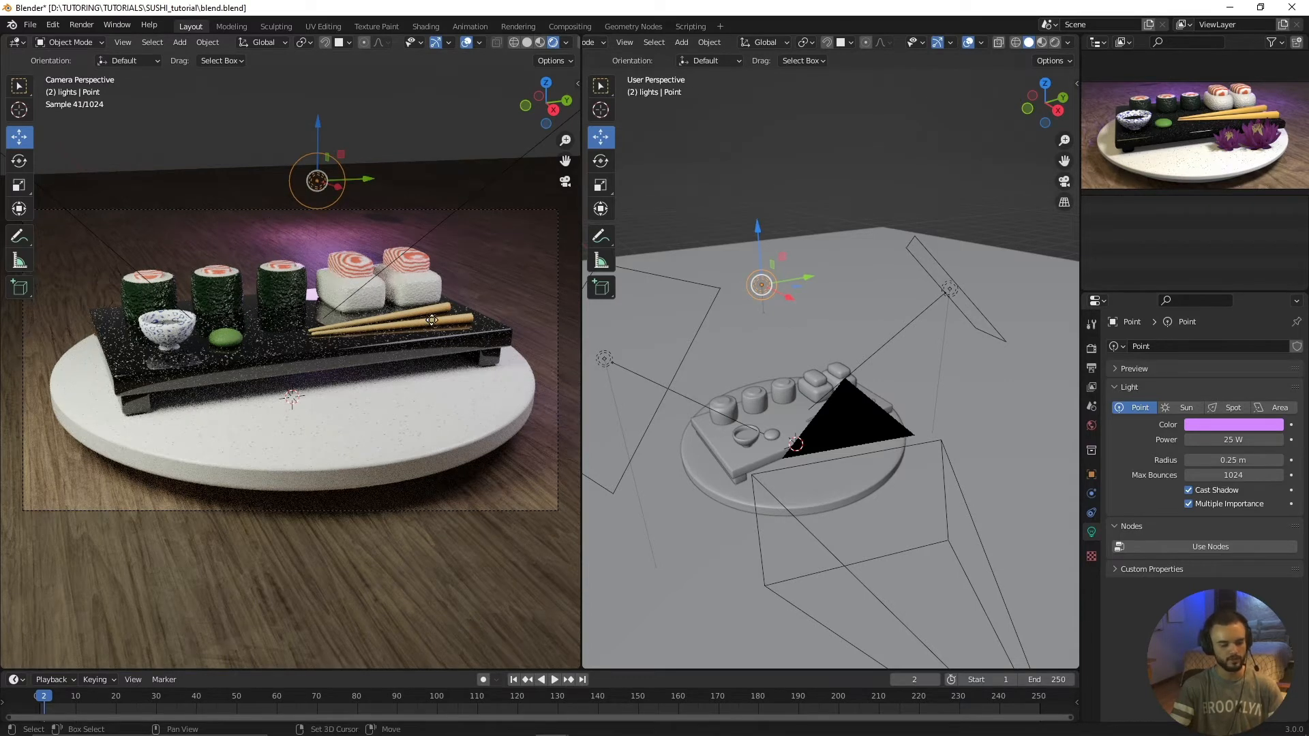
Duplicate the purple point light, move the copy about 2.71 m along X and lower it about 0.12 m
key("shift+d")
key("Escape")
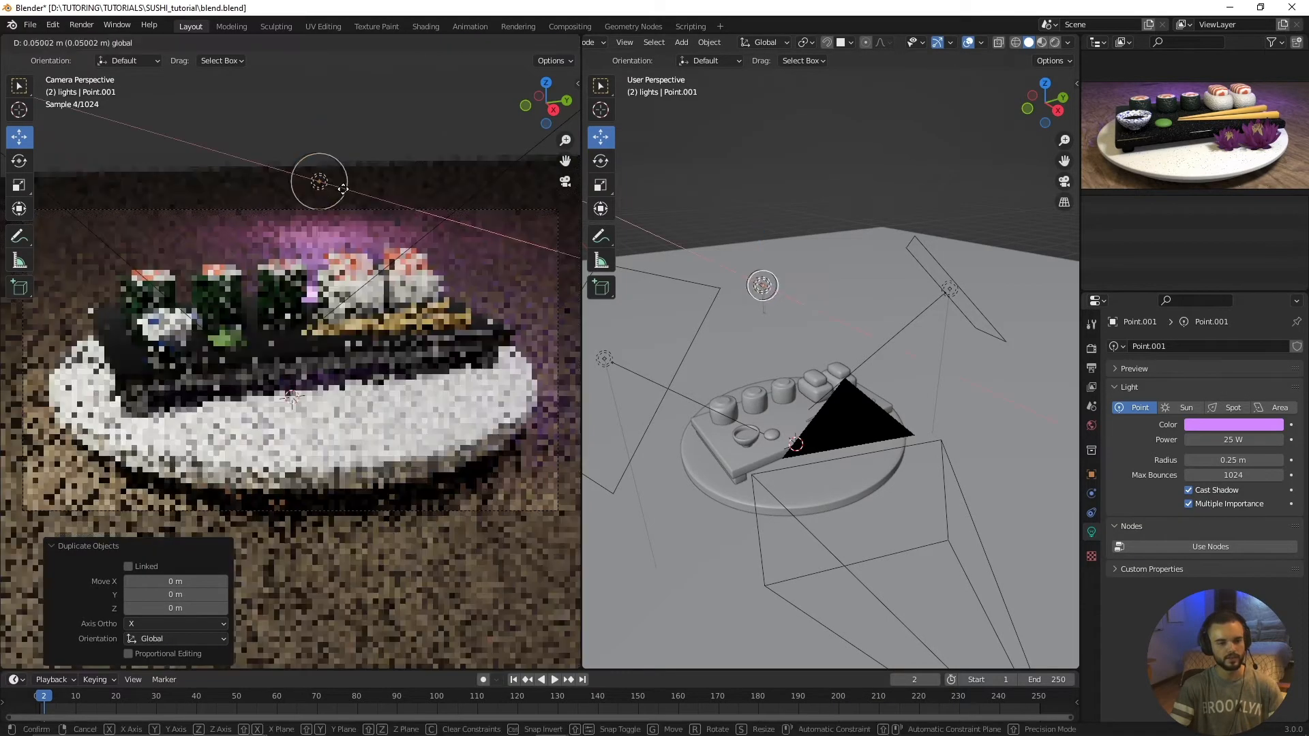
key("g")
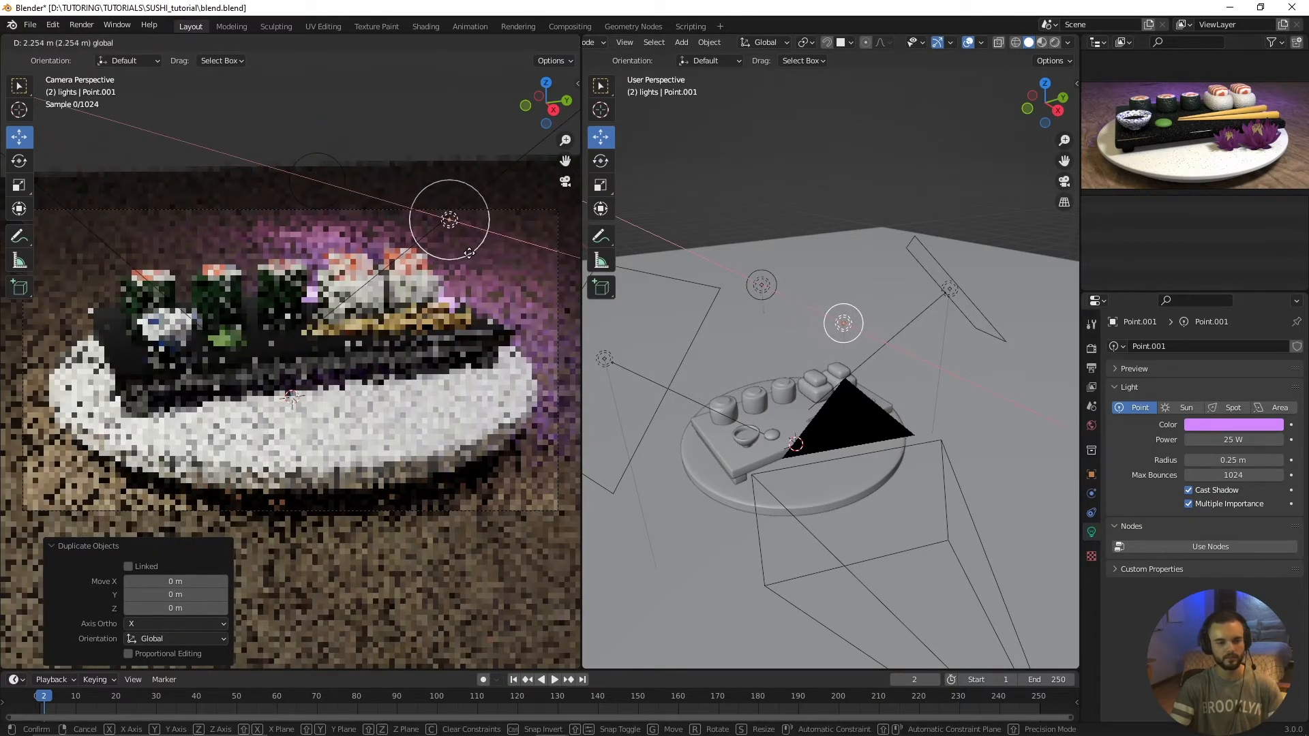
left_click(513, 253)
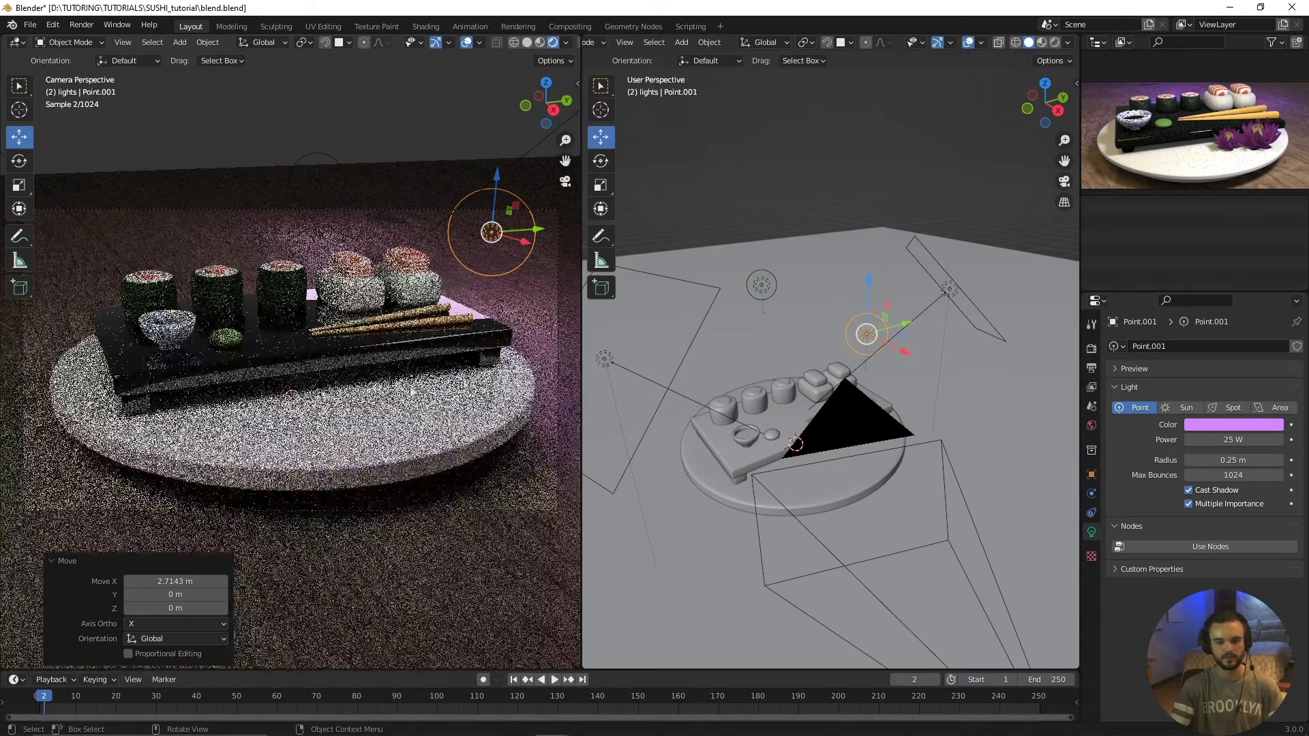
key("g")
key("z")
left_click(498, 199)
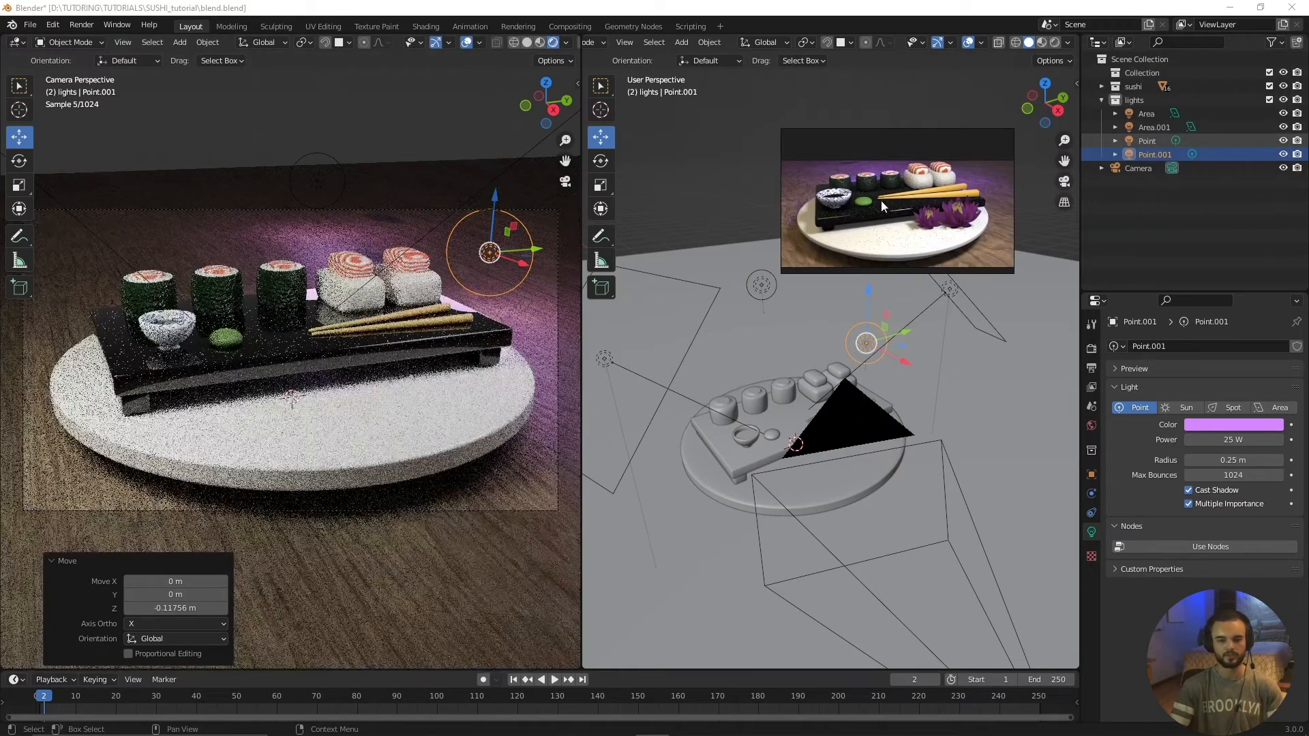
Move the reference image clear of the 3D view and bring up the middle roll's seaweed material in the Shading workspace
left_click_drag(881, 199, 1123, 149)
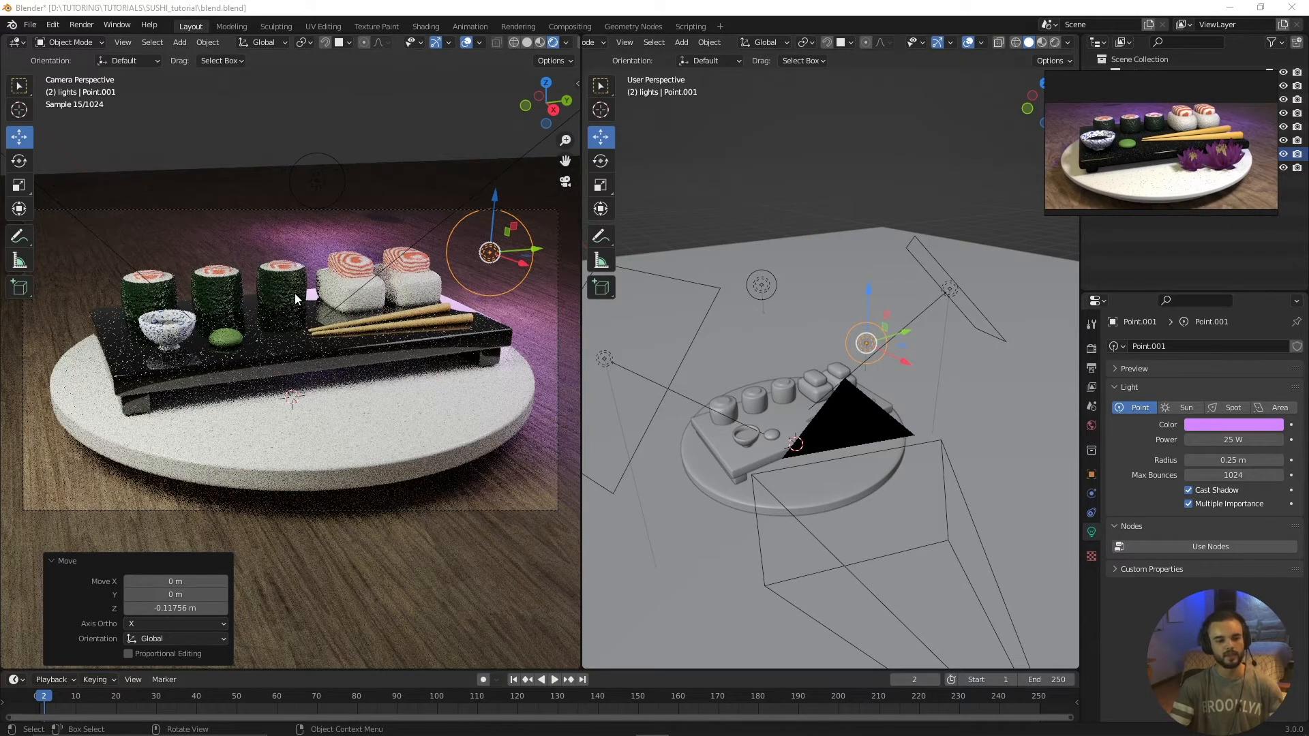
left_click(309, 303)
scroll(289, 288, "up", 5)
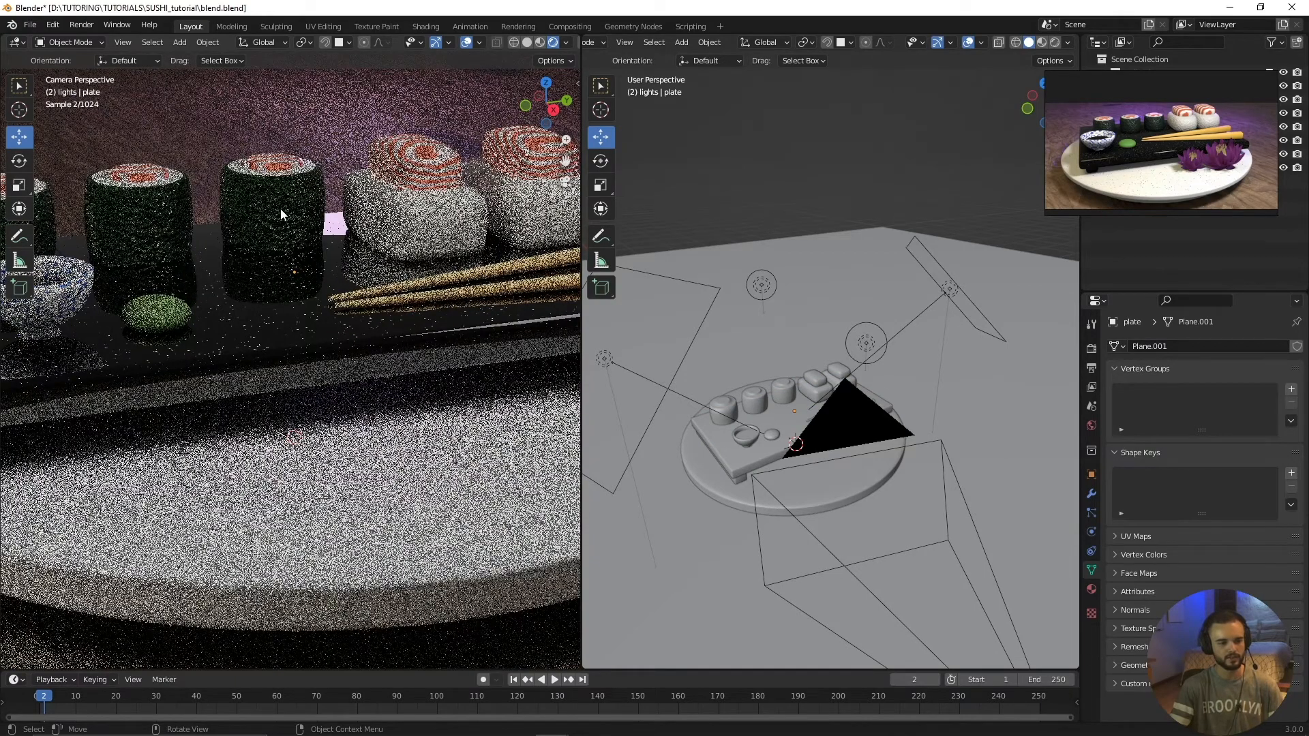
left_click(425, 26)
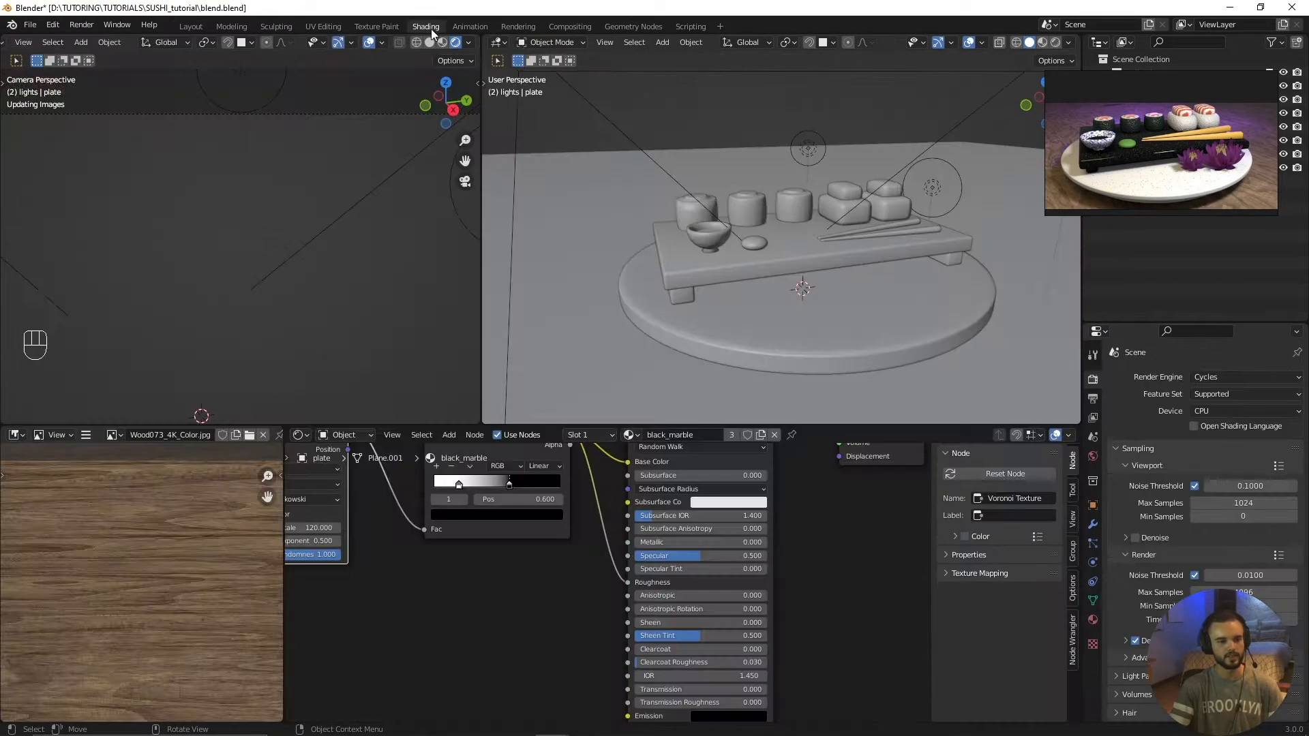
scroll(745, 240, "up", 6)
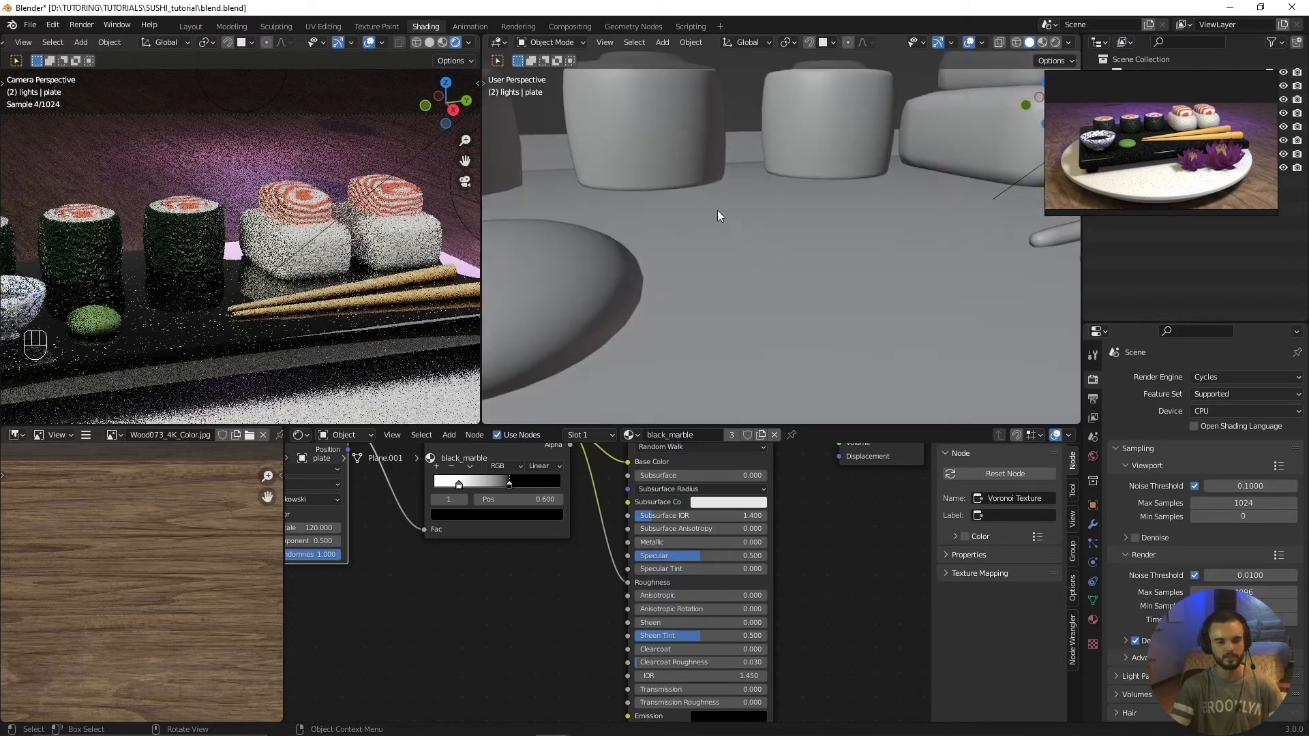
scroll(717, 210, "down", 2)
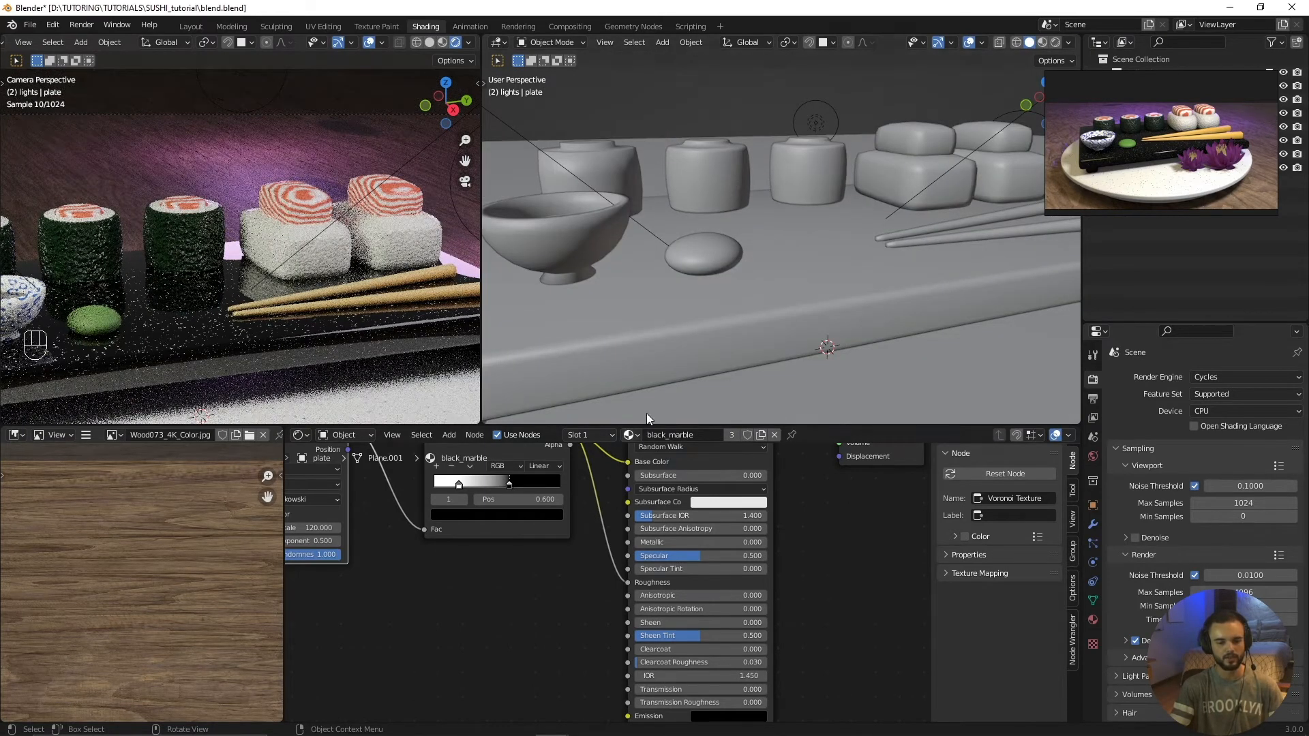
left_click(693, 182)
Set the seaweed material's Noise Texture Roughness to about 0.392 and its Scale to 5.4
middle_click_drag(627, 470, 668, 484)
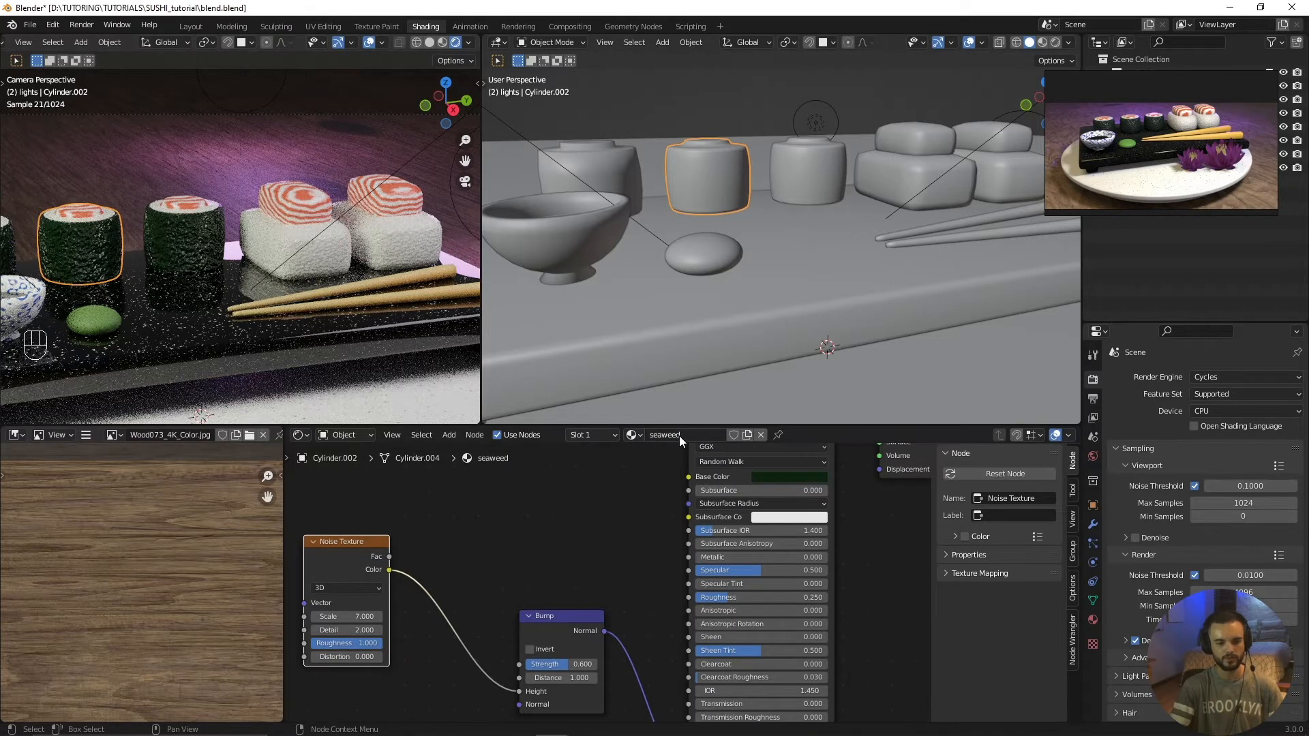
middle_click_drag(480, 580, 623, 543)
scroll(680, 603, "up", 1)
scroll(607, 599, "up", 2)
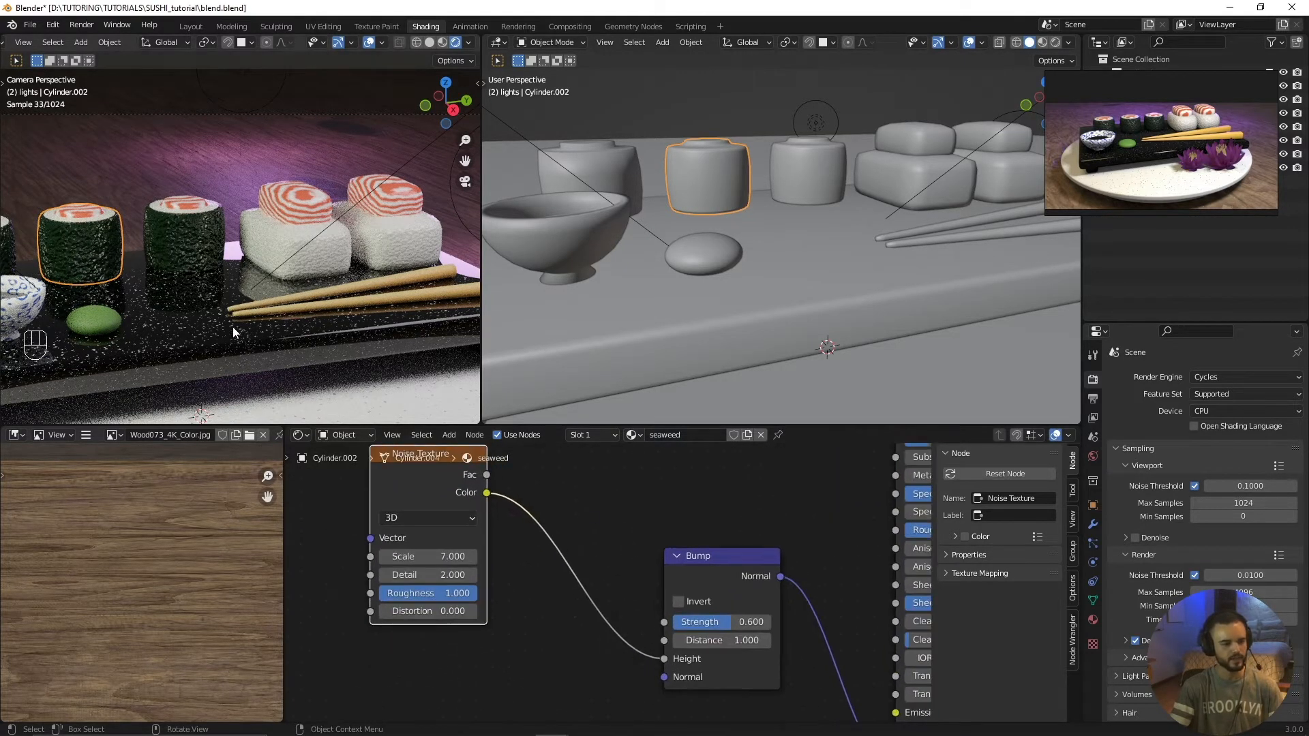
middle_click_drag(493, 600, 575, 605)
middle_click_drag(484, 599, 517, 608)
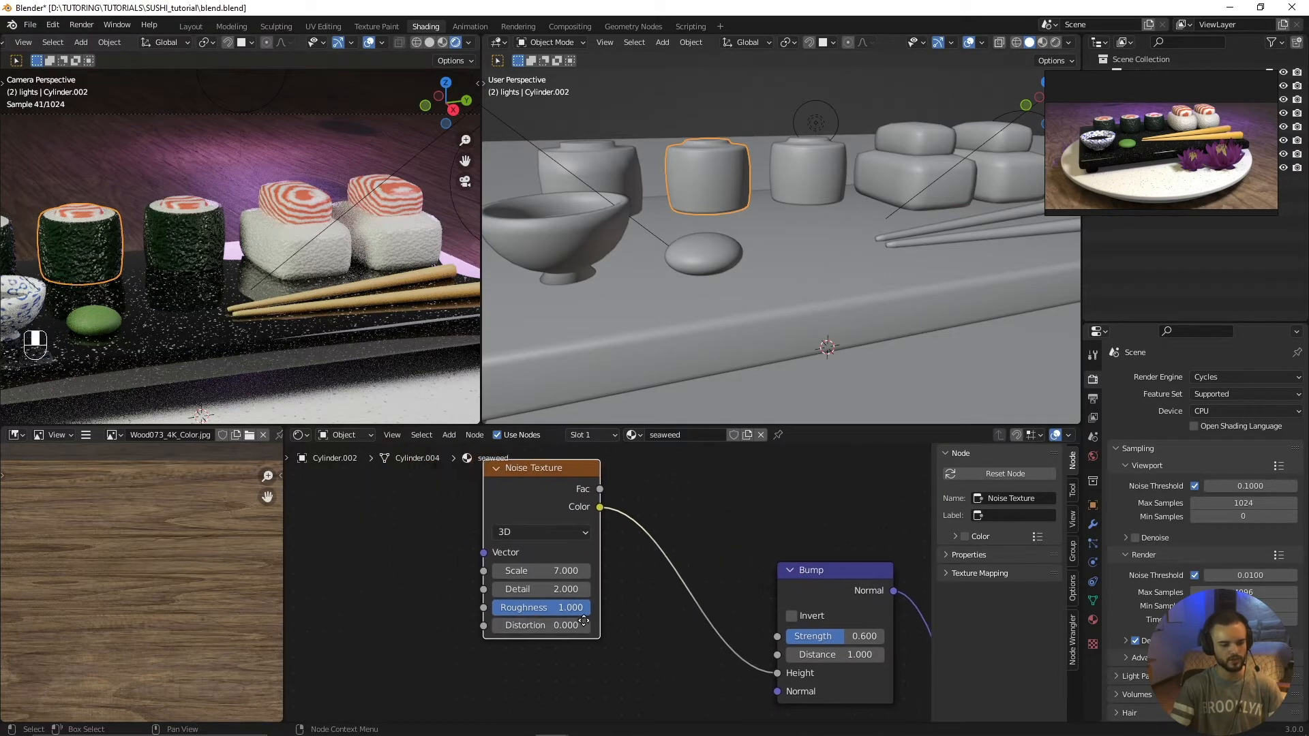
left_click_drag(579, 613, 533, 613)
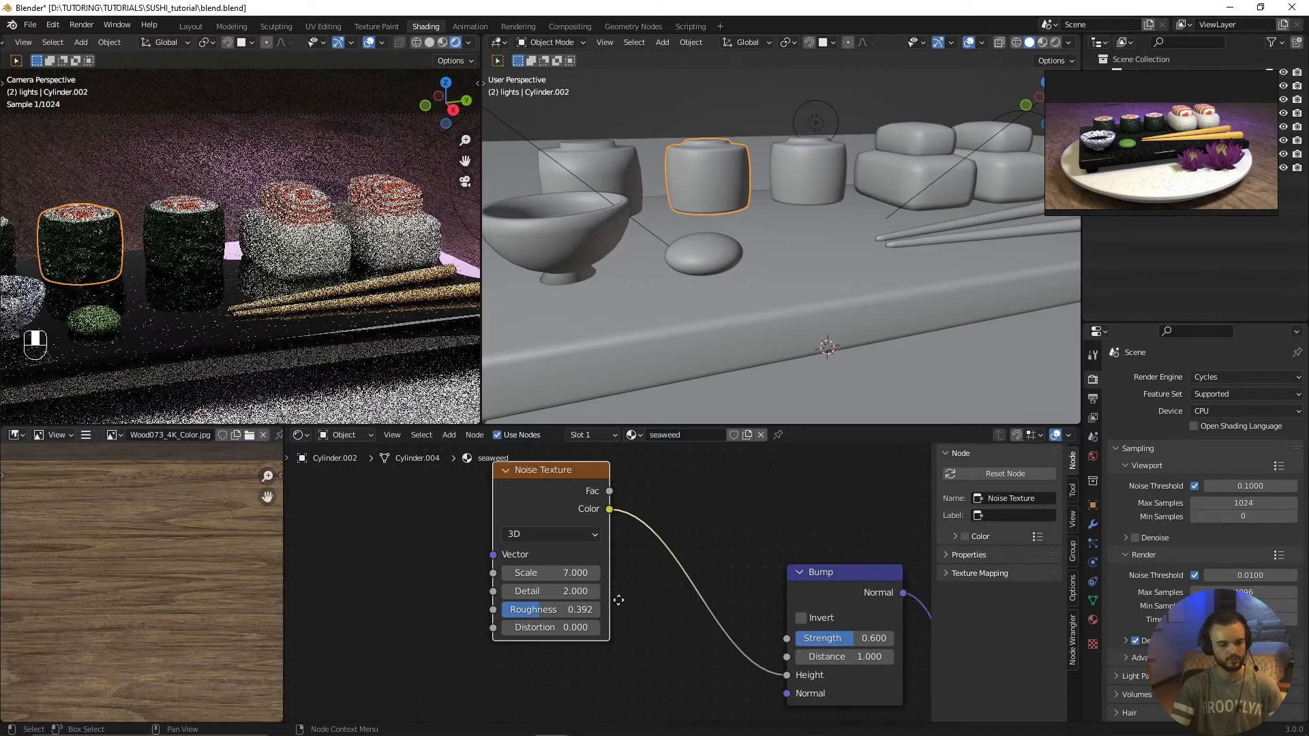
middle_click_drag(591, 600, 652, 608)
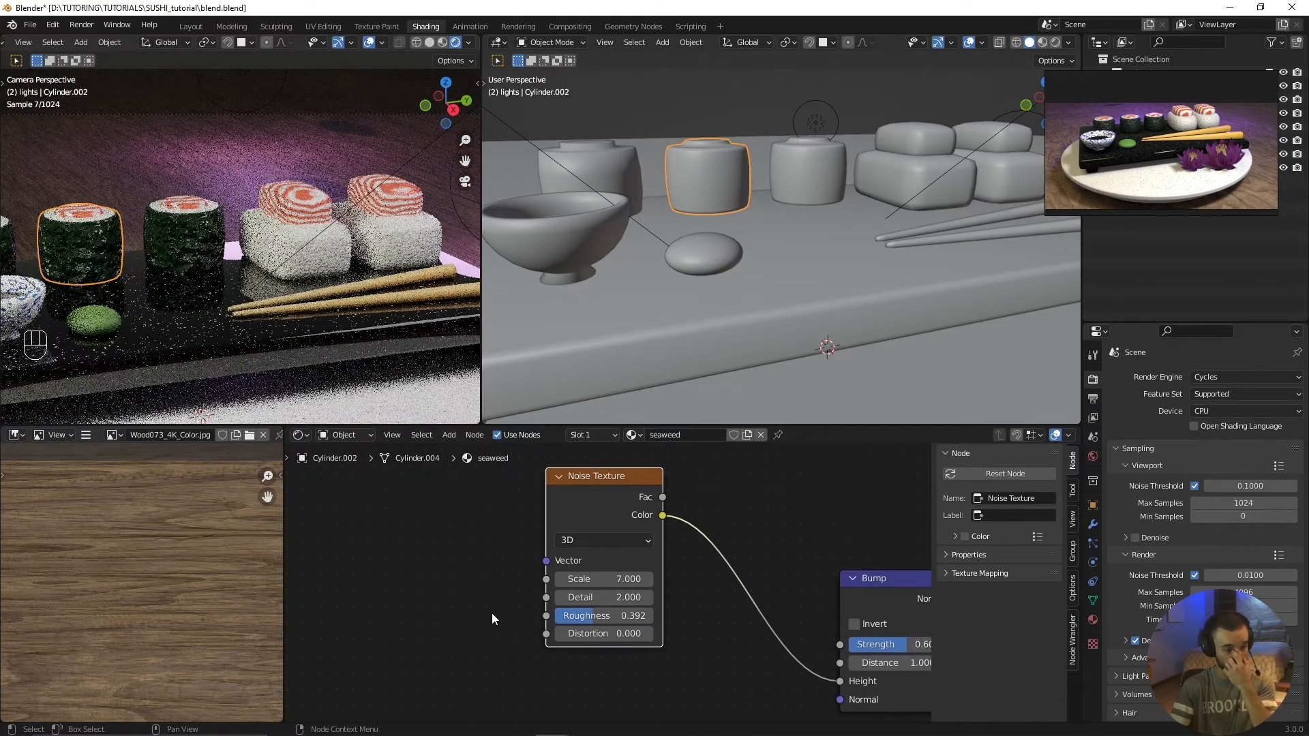
left_click_drag(576, 578, 543, 579)
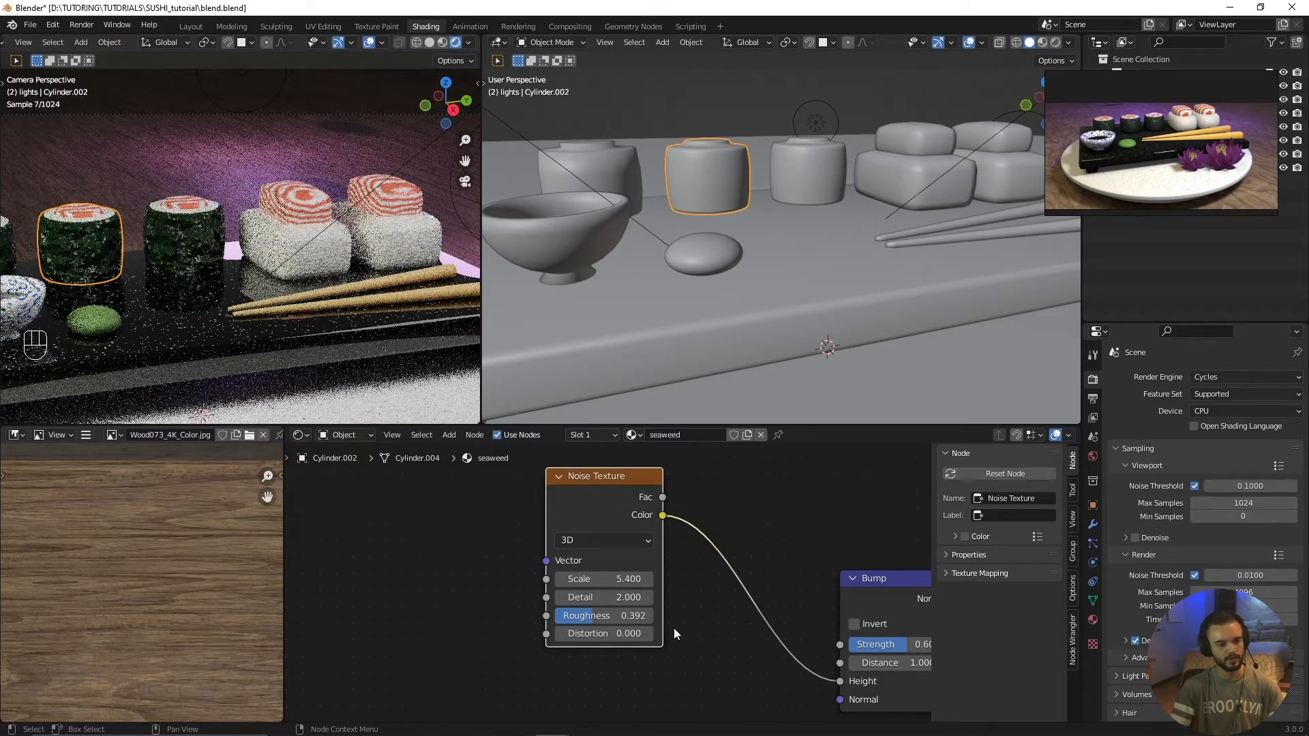
Compare the seaweed texture, board, plate and lighting in the rendered camera view with the reference image
scroll(1151, 142, "up", 5)
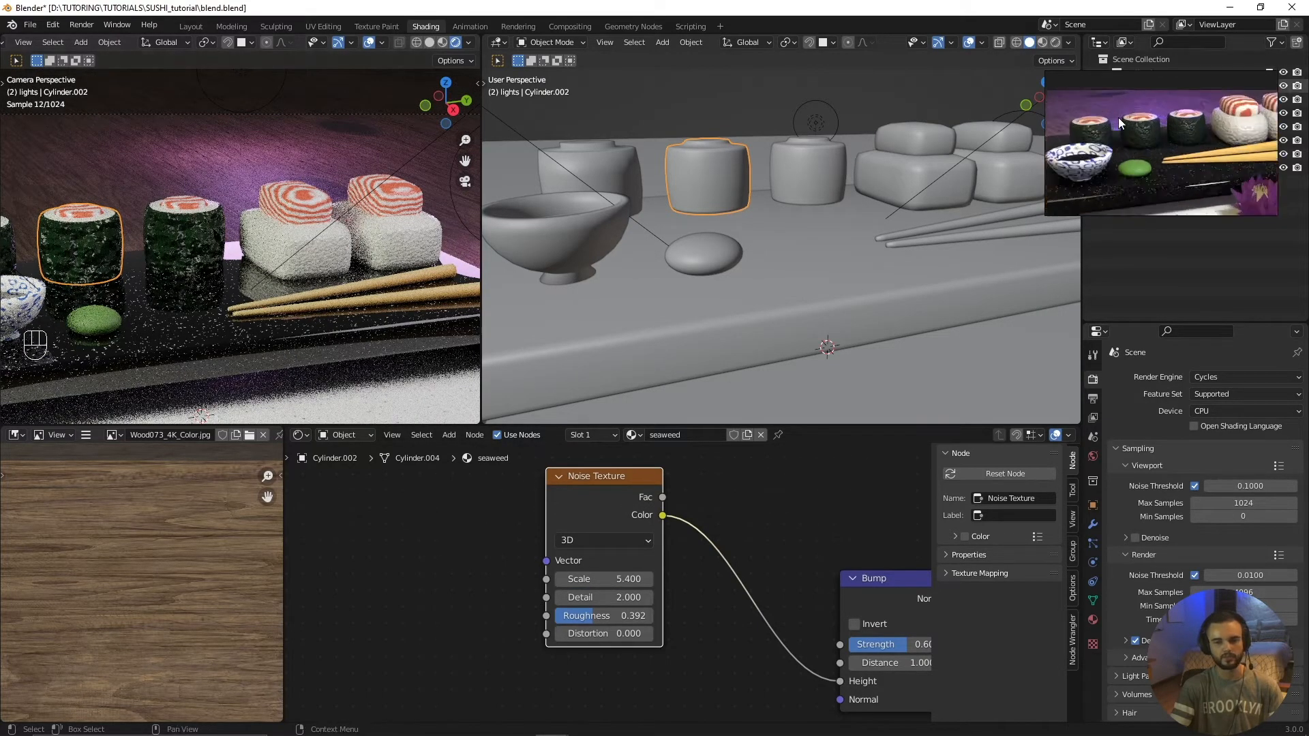
scroll(1151, 142, "up", 3)
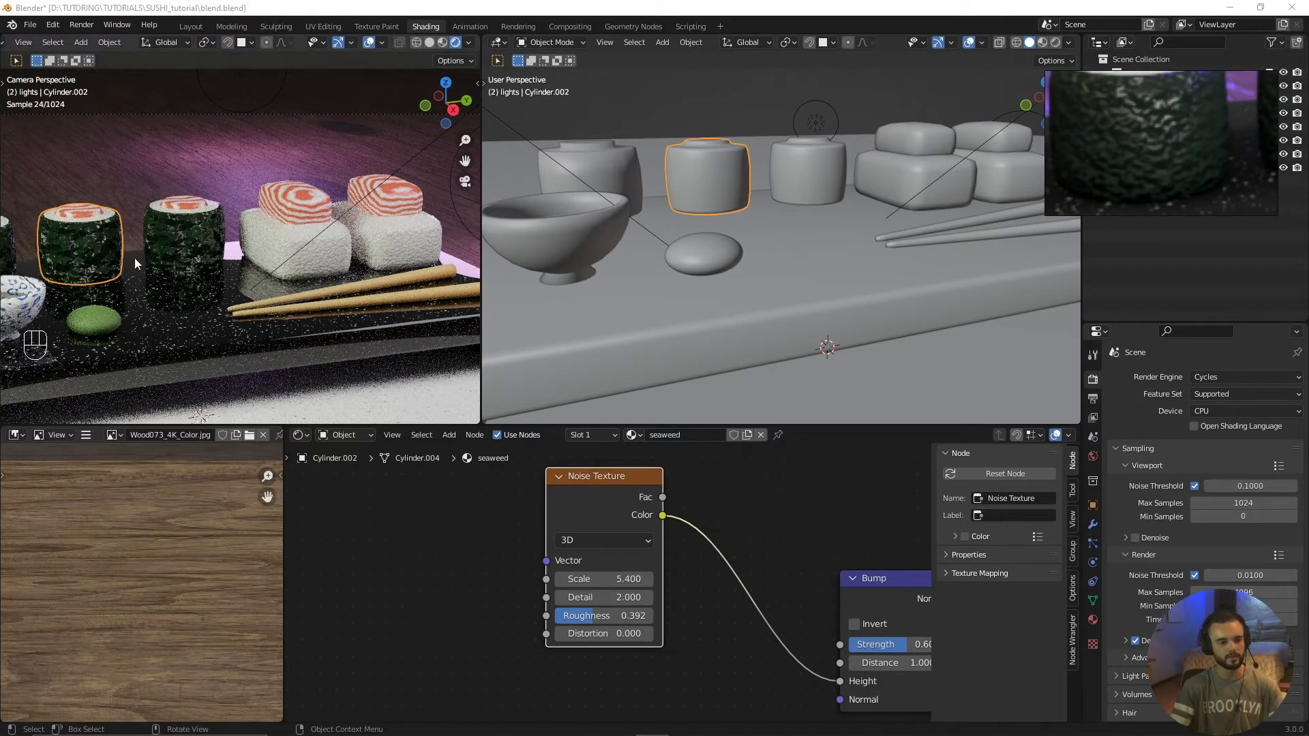
scroll(227, 324, "down", 5)
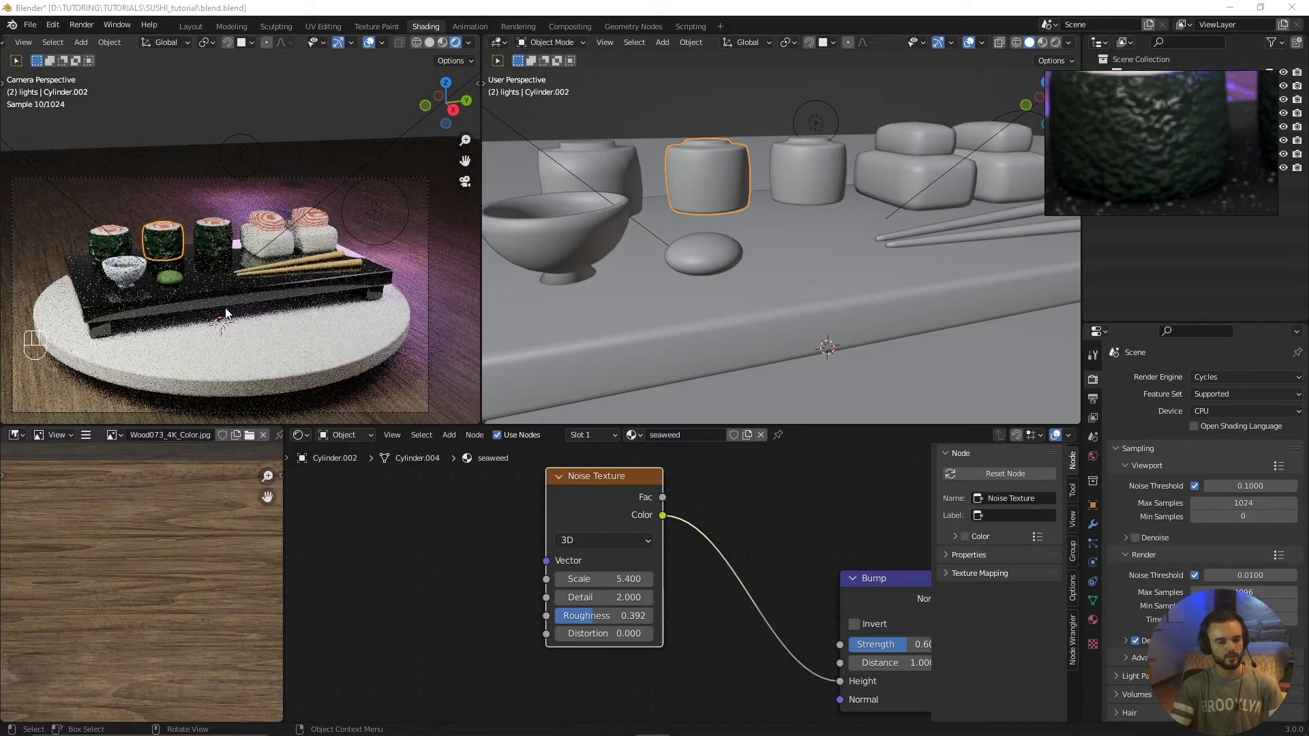
scroll(269, 314, "up", 2)
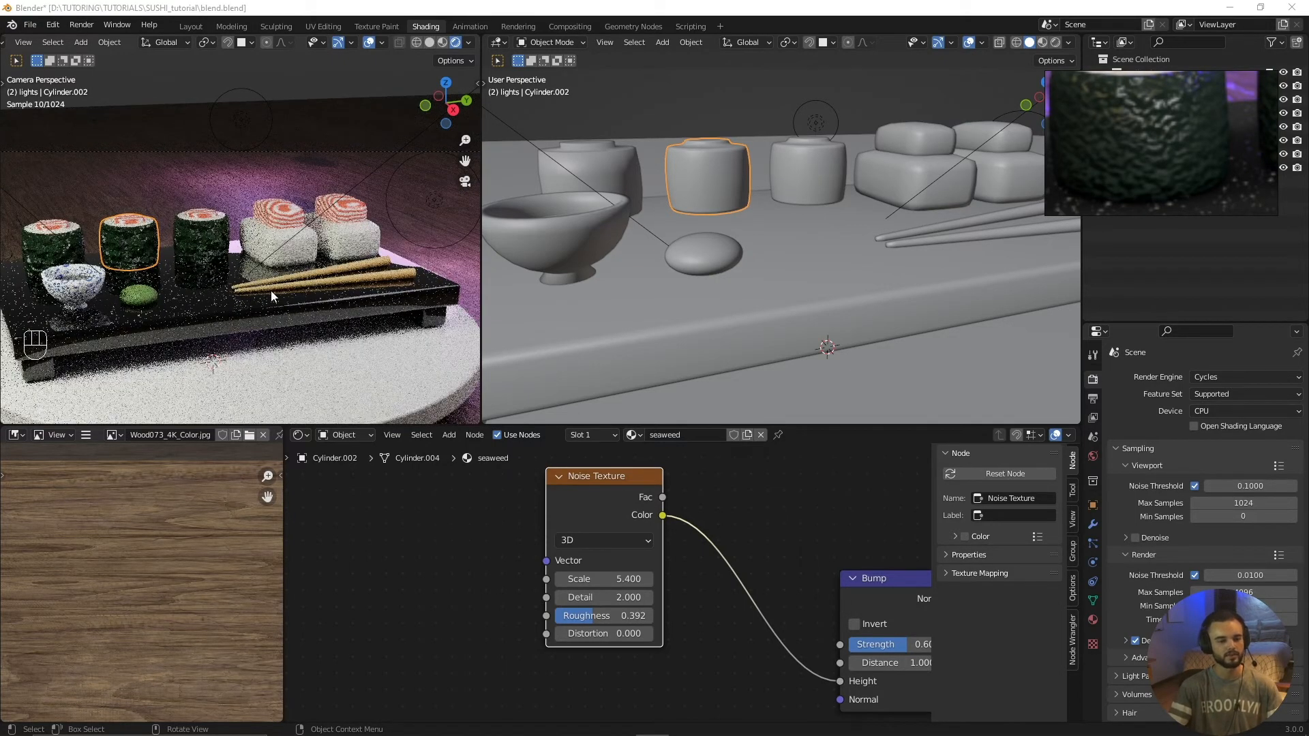
scroll(271, 292, "down", 1)
scroll(1135, 185, "down", 7)
middle_click_drag(1136, 184, 1135, 146)
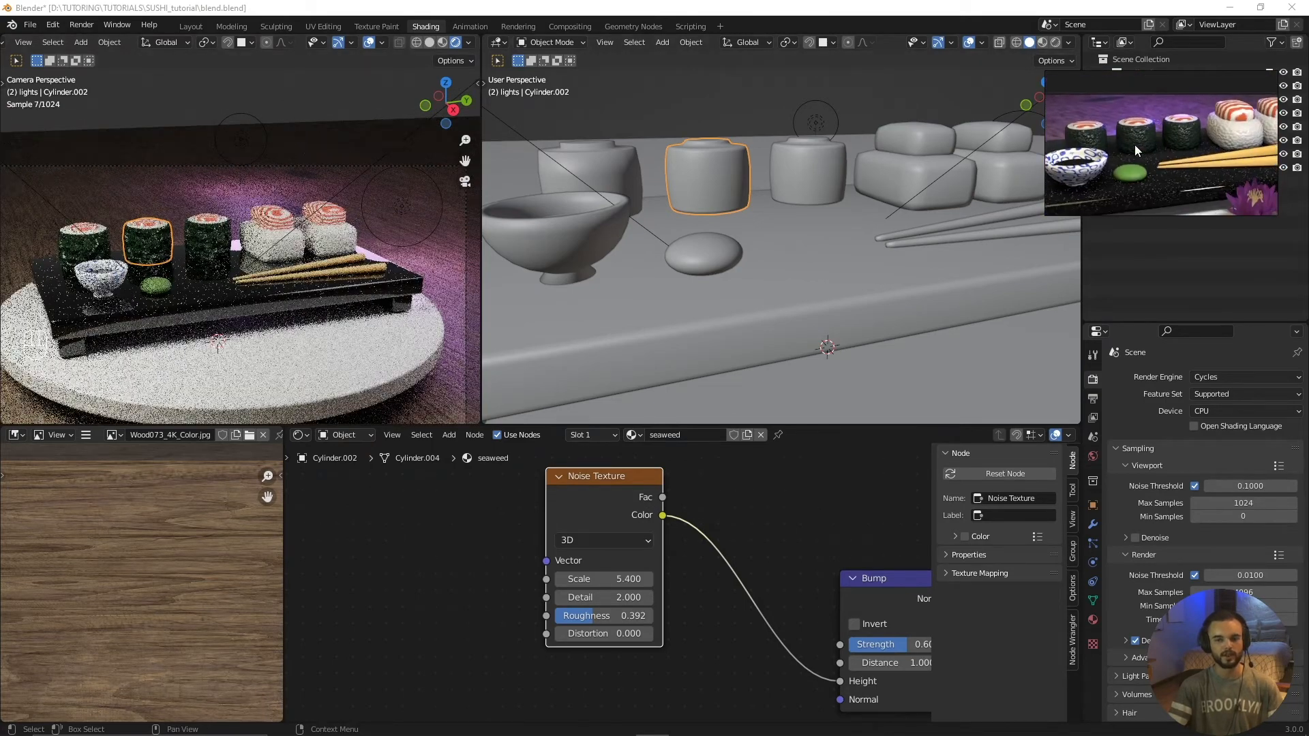
scroll(1134, 144, "down", 3)
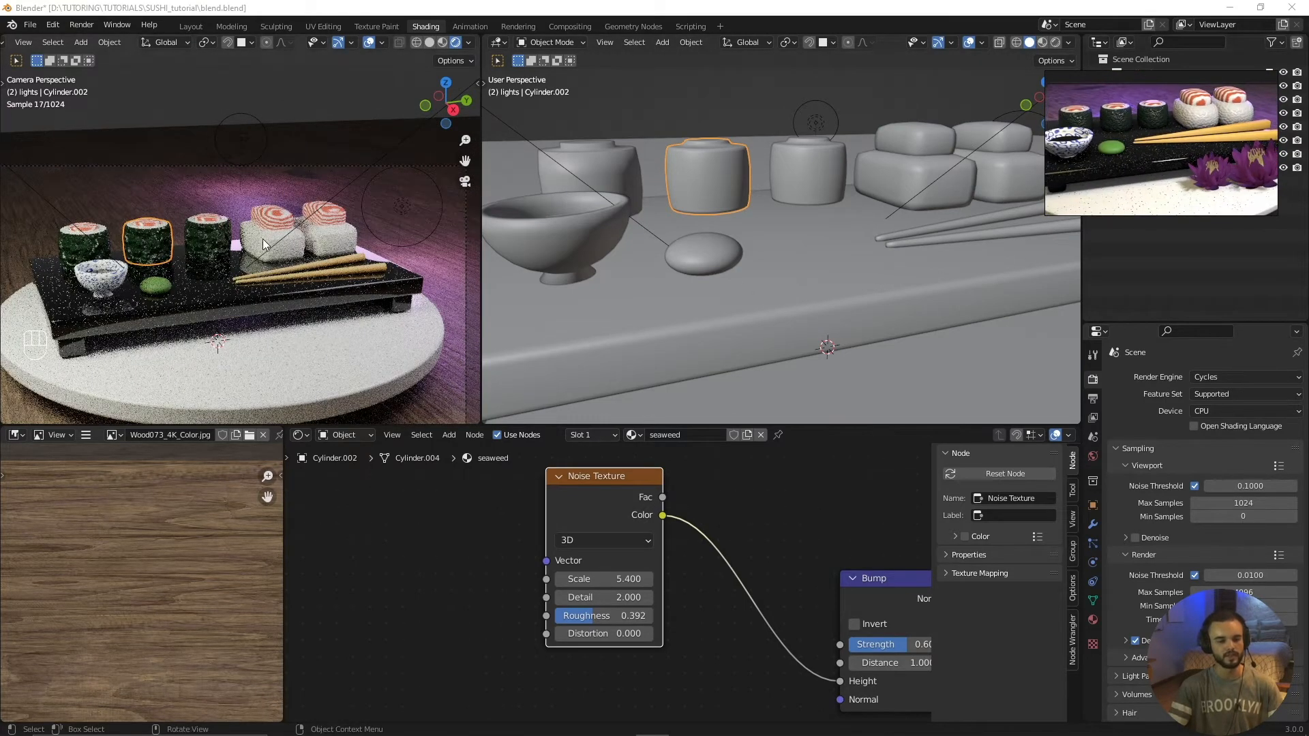
scroll(257, 263, "up", 1)
scroll(257, 277, "down", 1)
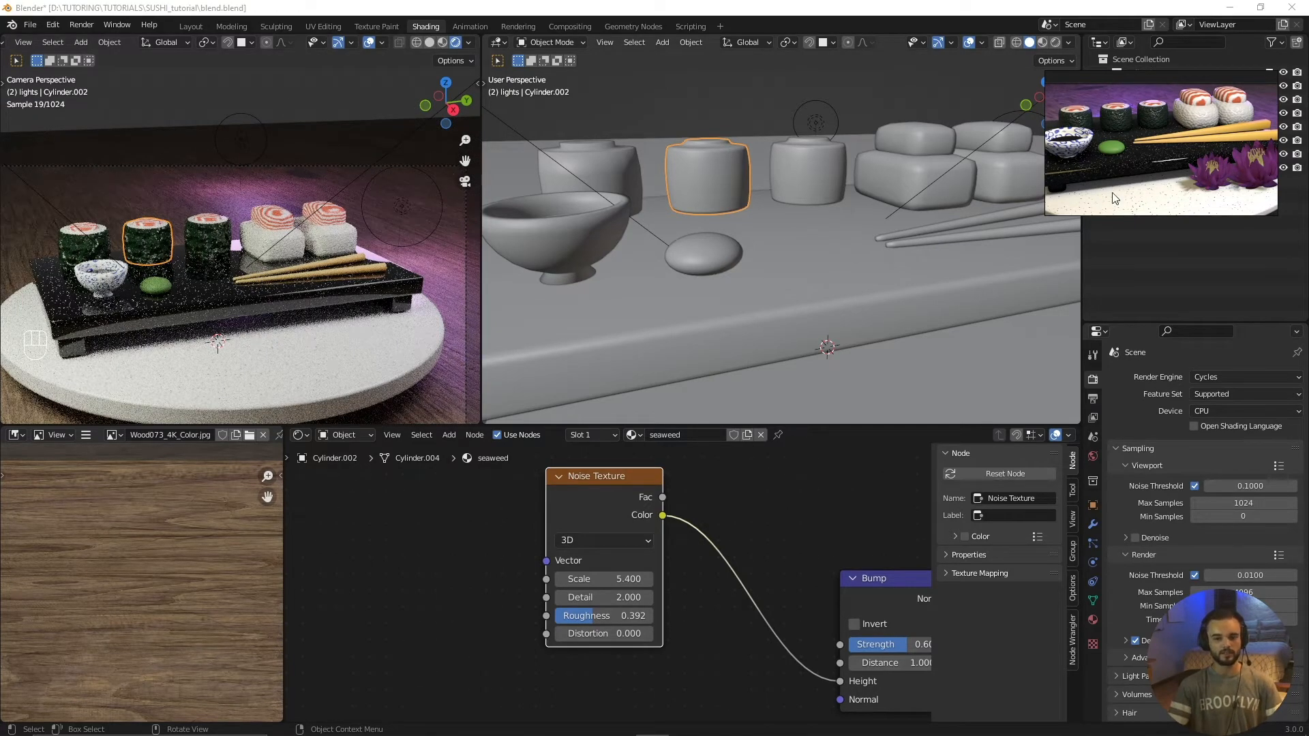
left_click(248, 368)
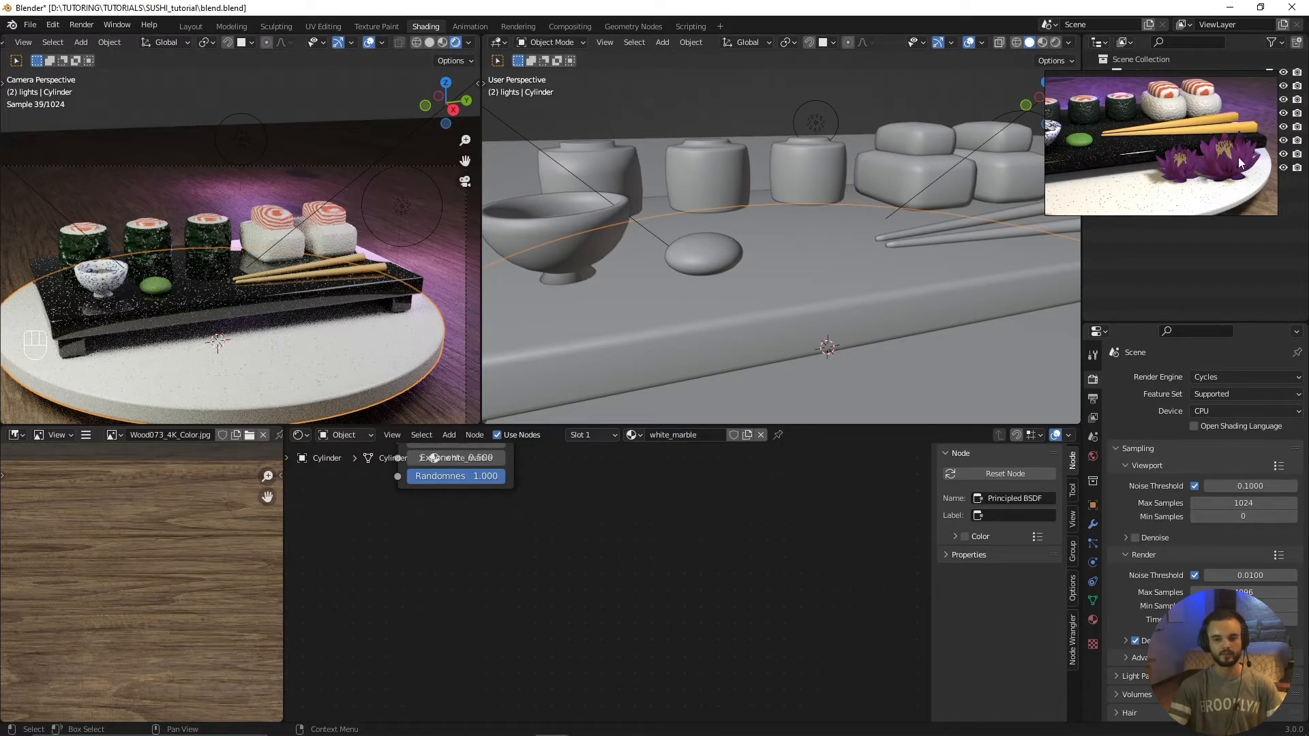
key("alt+a")
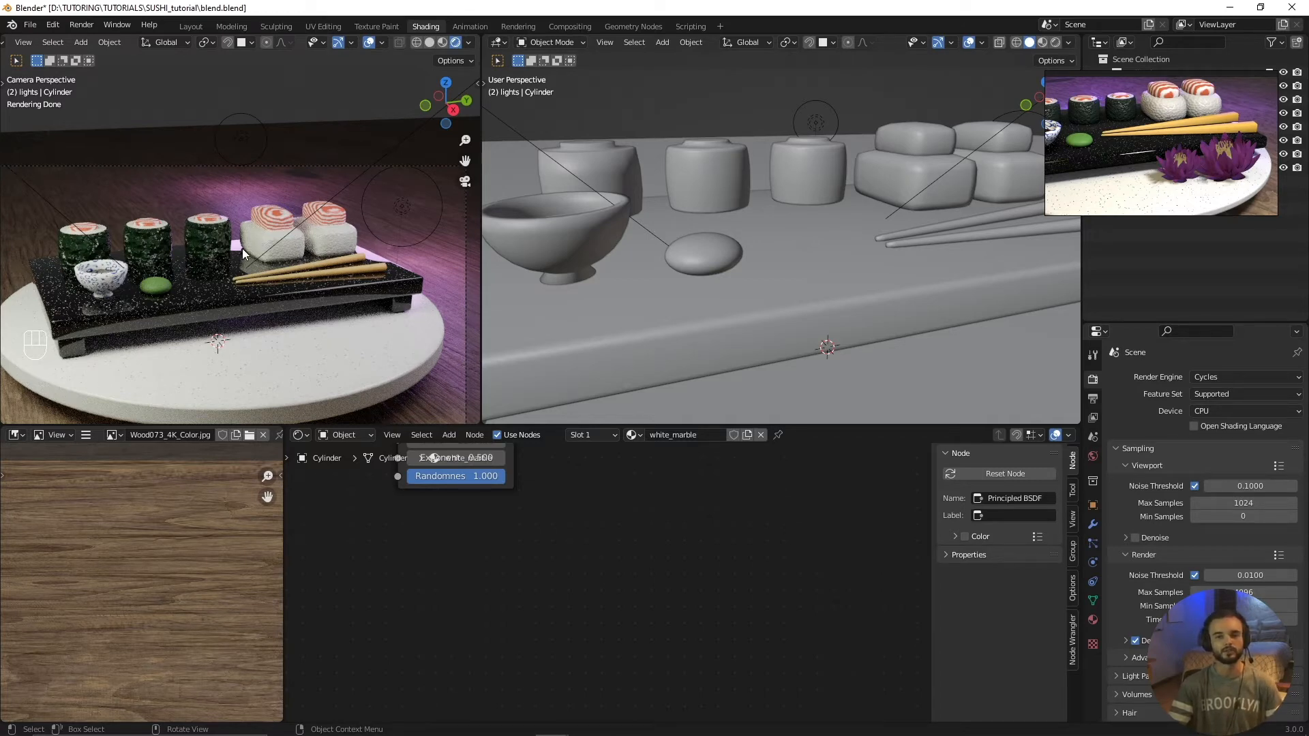
Append the lotus flower collection from lotus.blend into the sushi scene
left_click(31, 25)
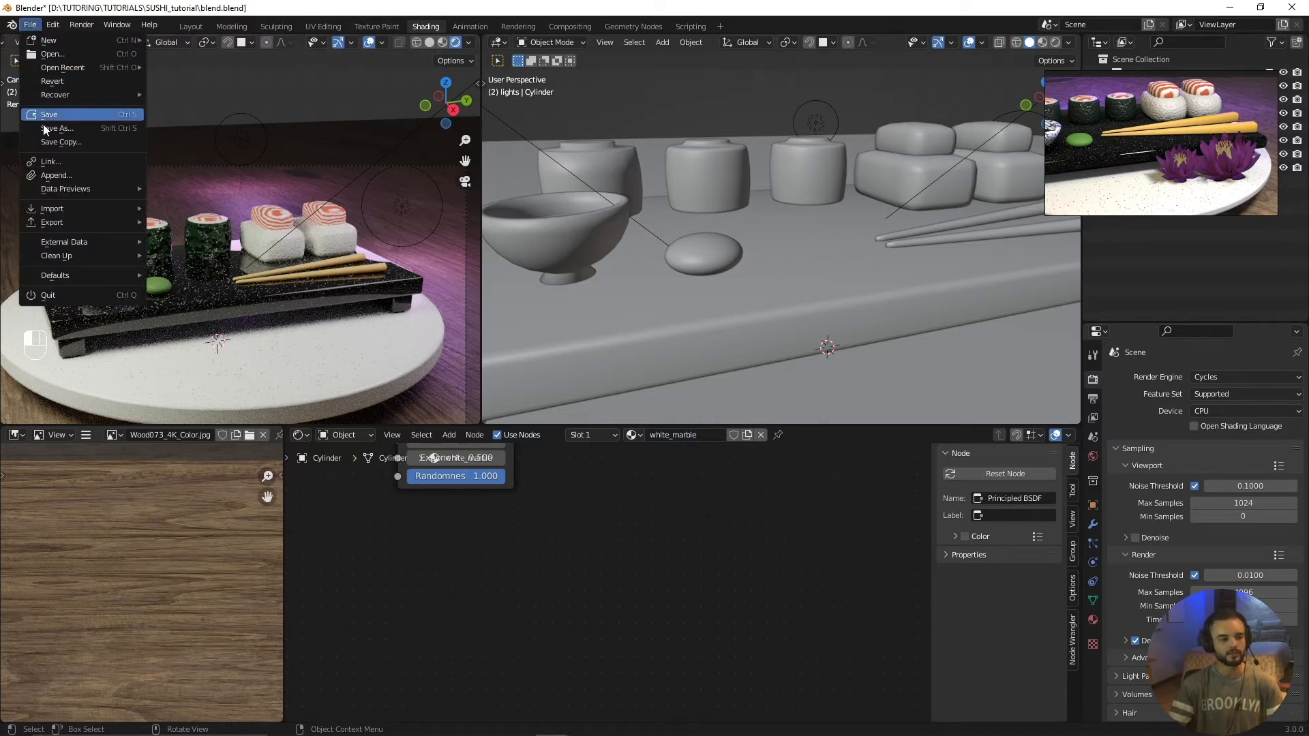
left_click(51, 176)
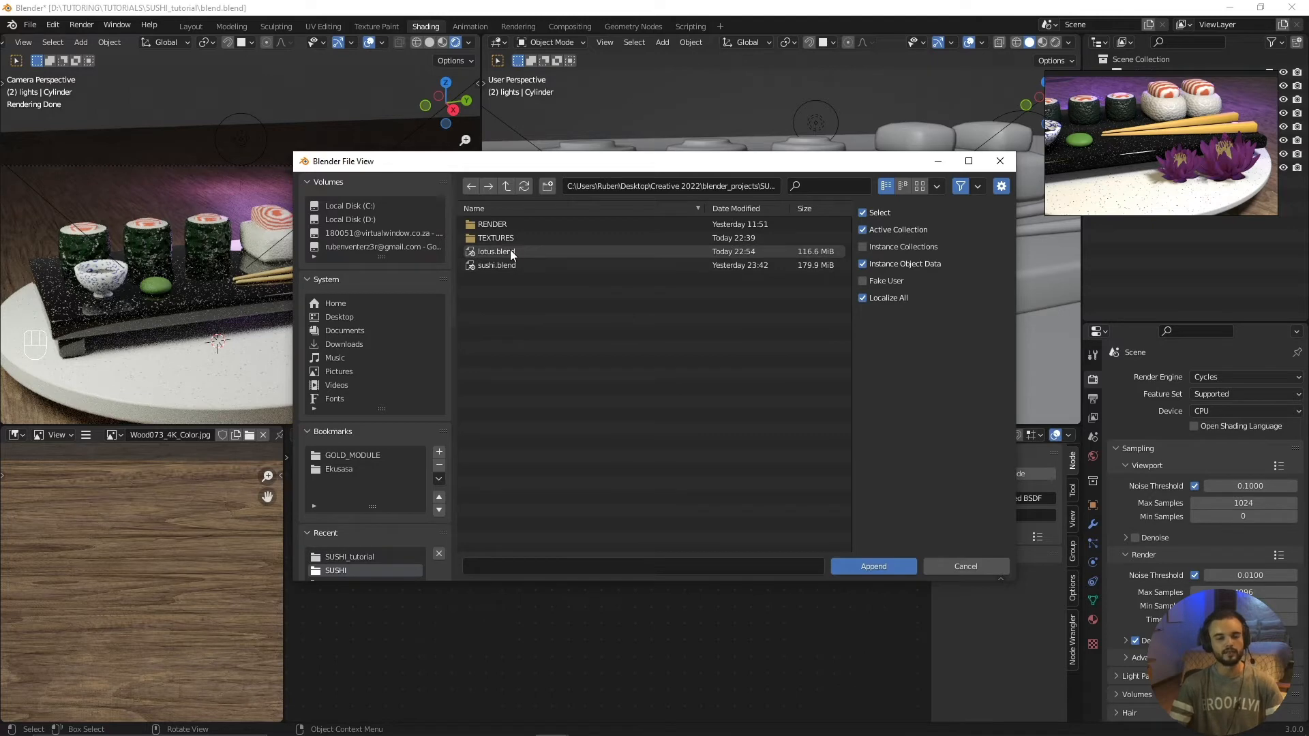
left_click(510, 249)
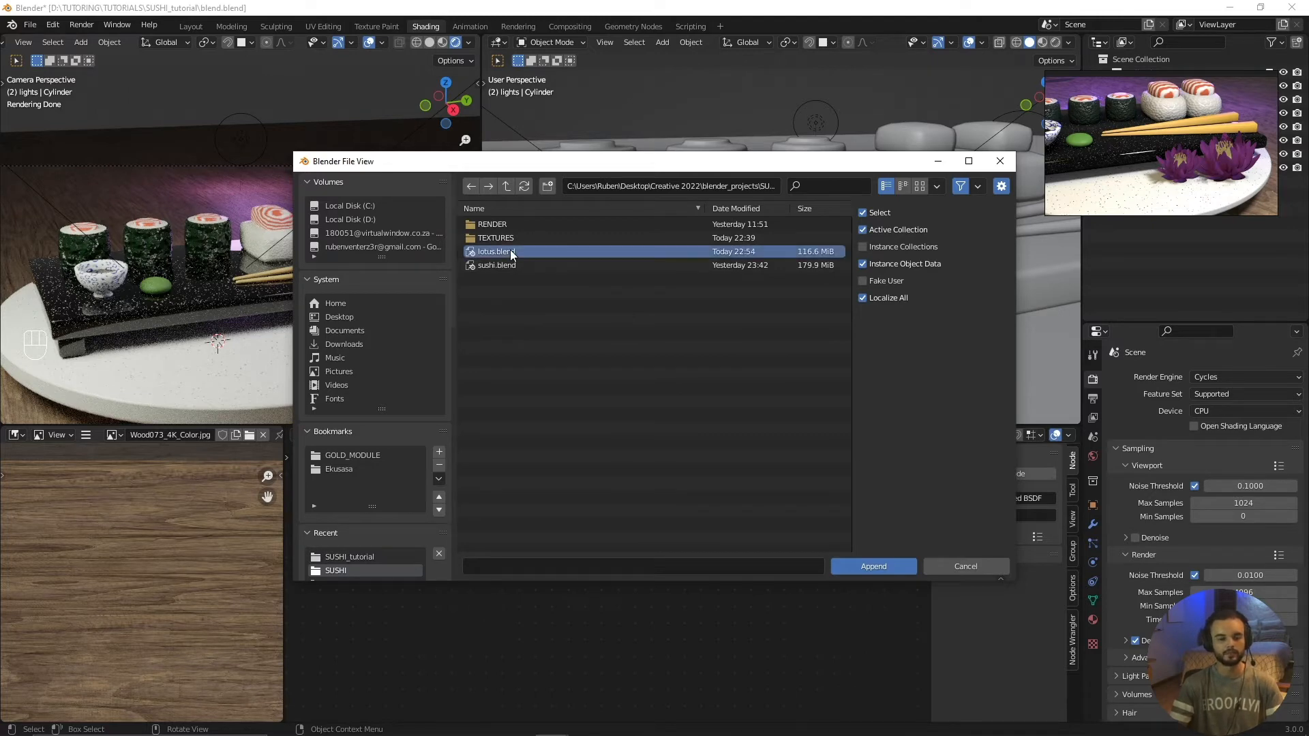
left_click(866, 567)
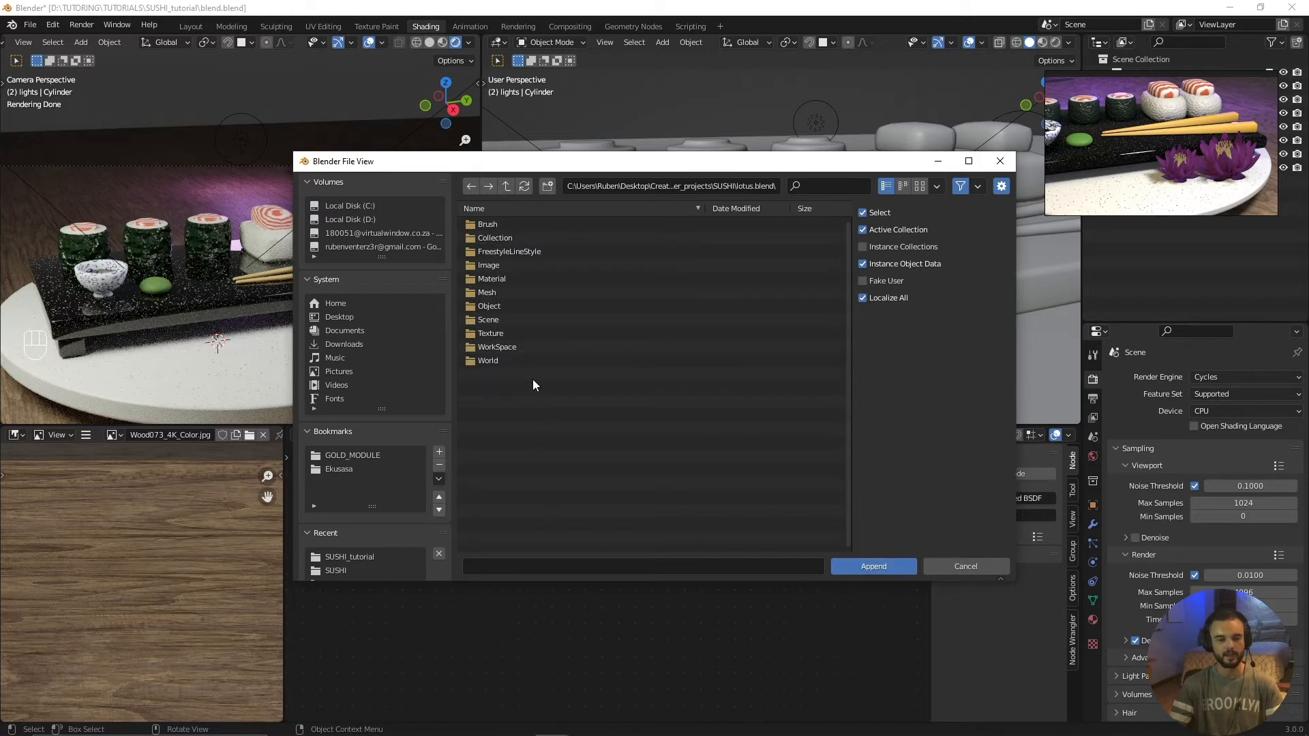
left_click(493, 240)
double_click(492, 240)
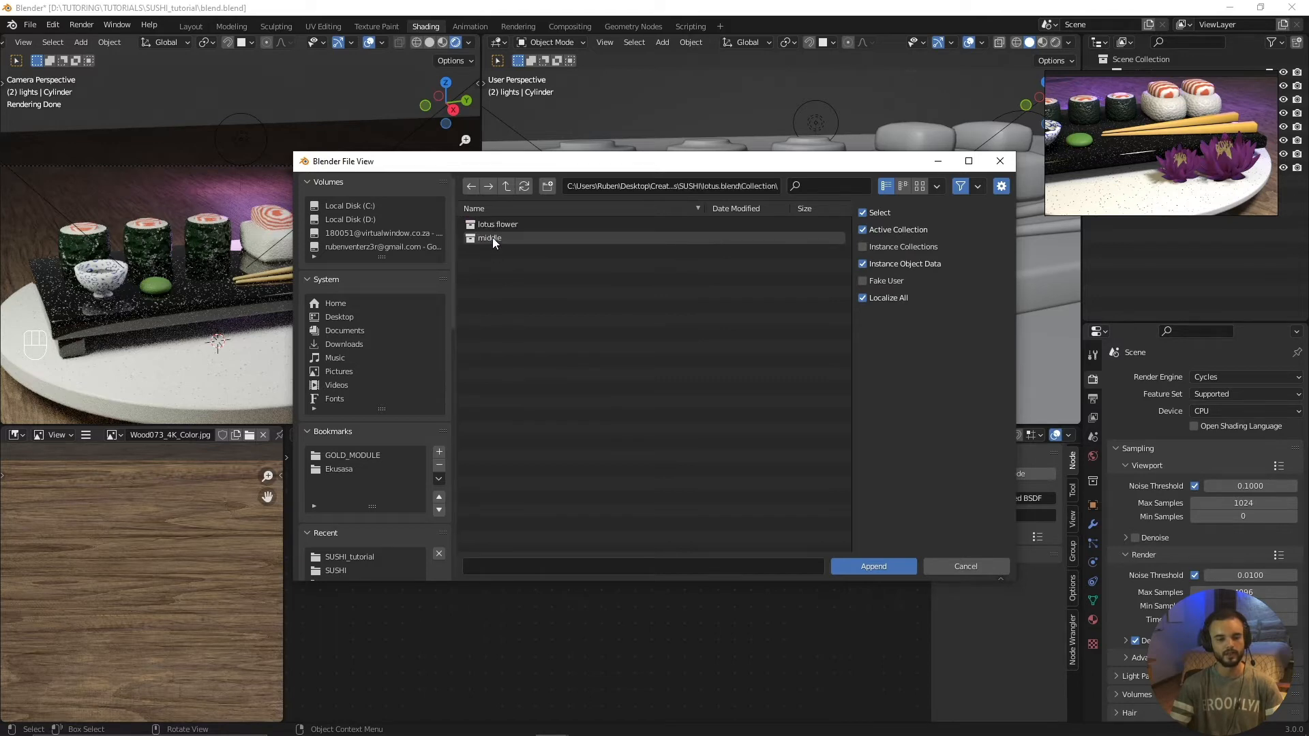
left_click(487, 225)
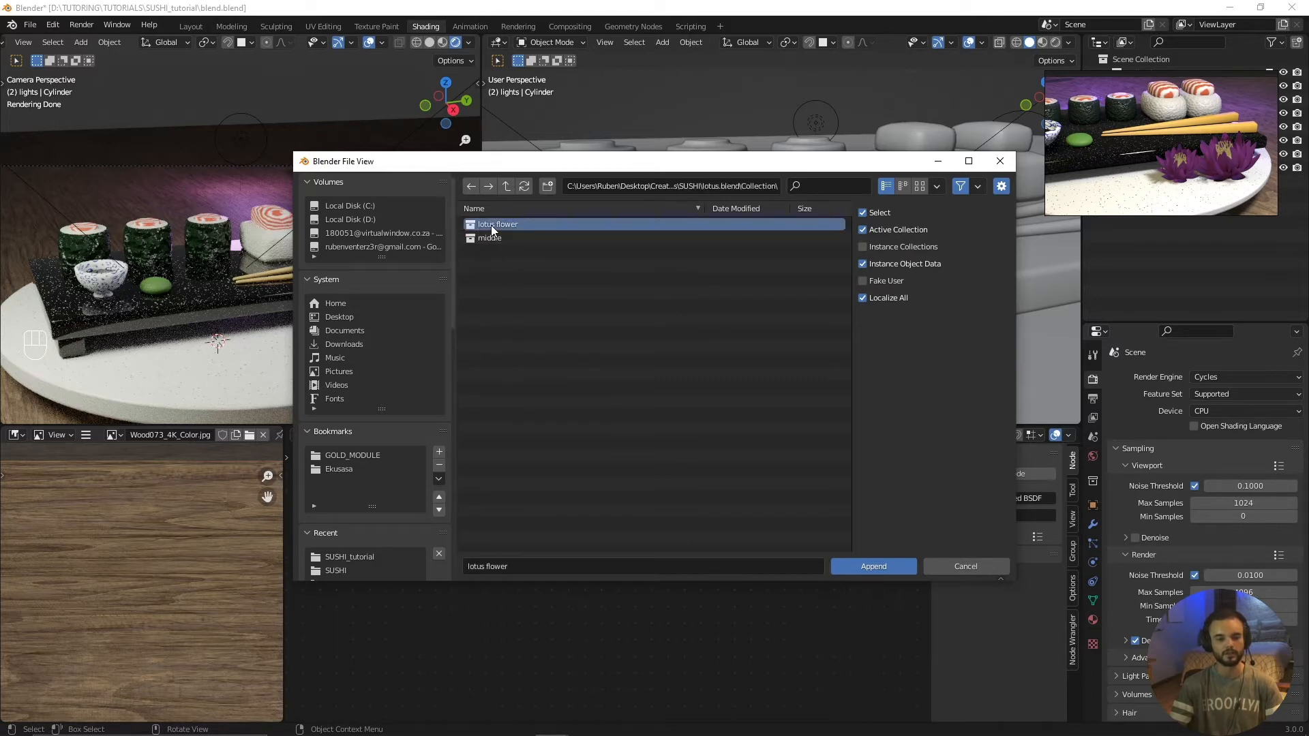
left_click(846, 572)
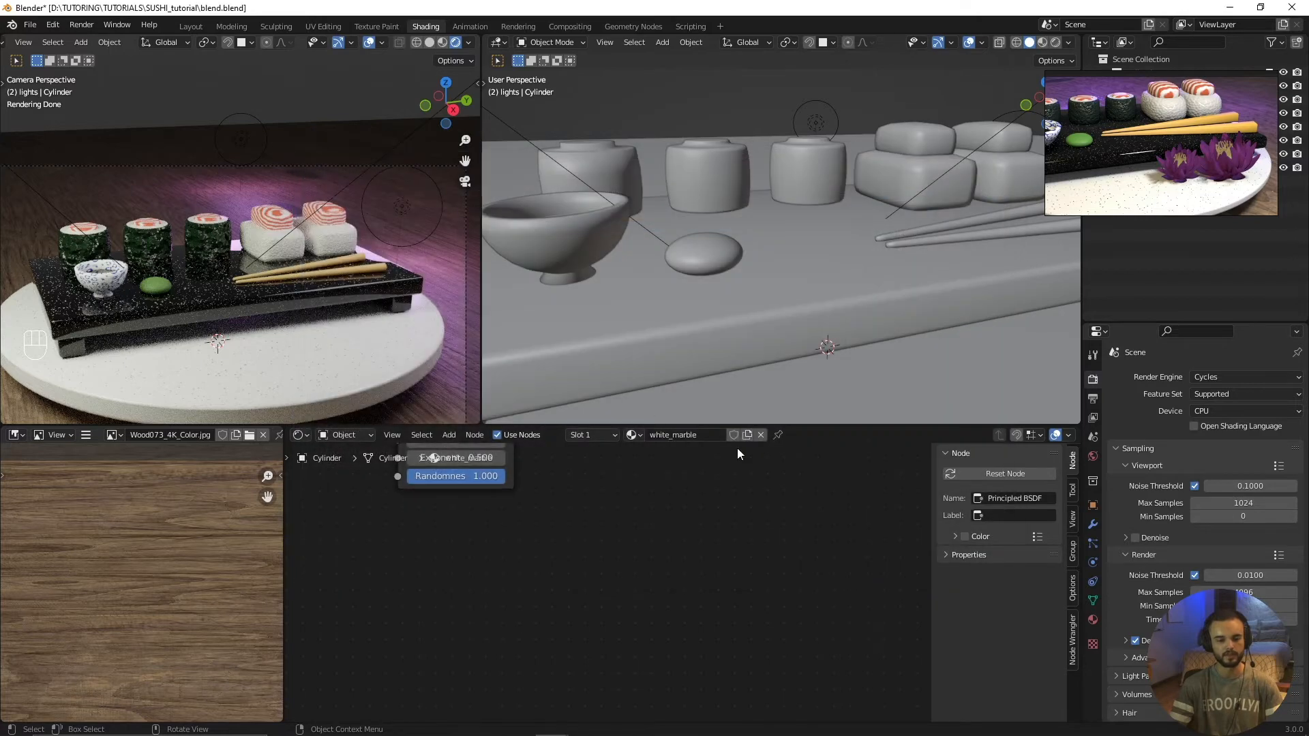
Switch the camera view to Solid shading and move the reference image off the outliner onto the node editor
scroll(720, 295, "down", 6)
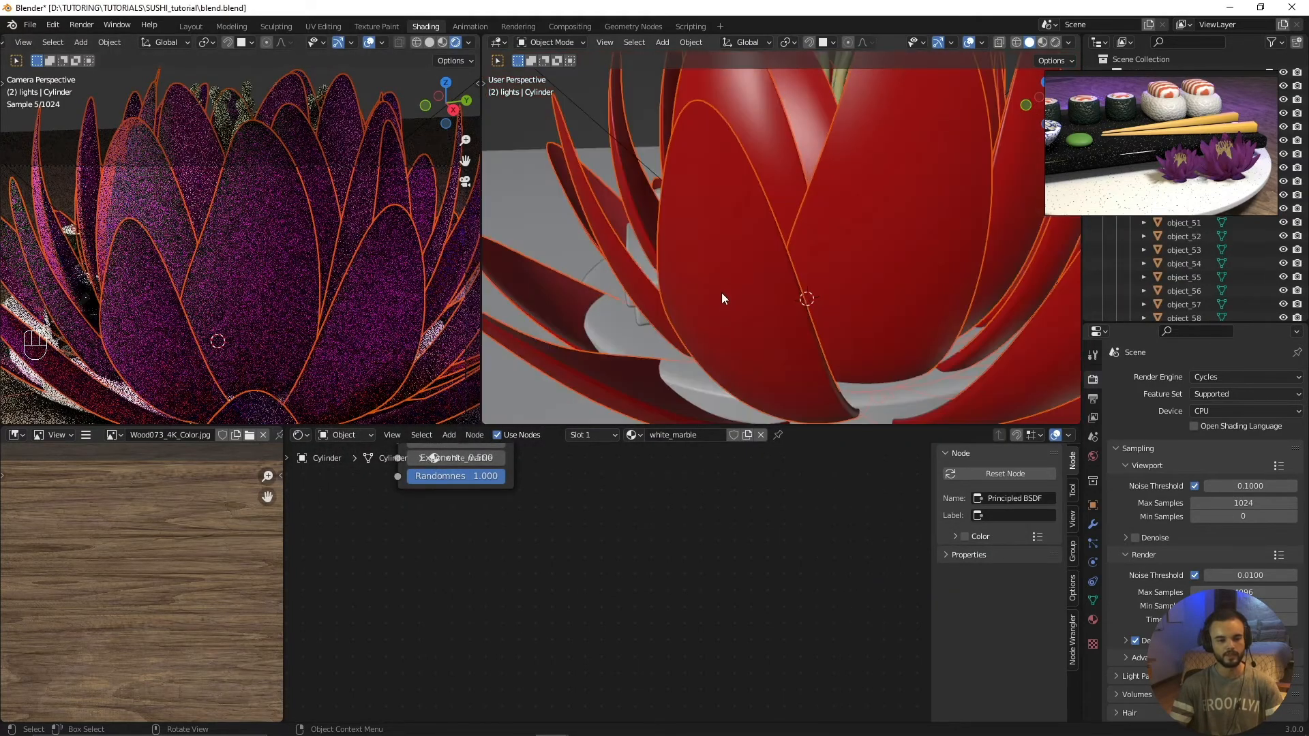
scroll(267, 266, "down", 3)
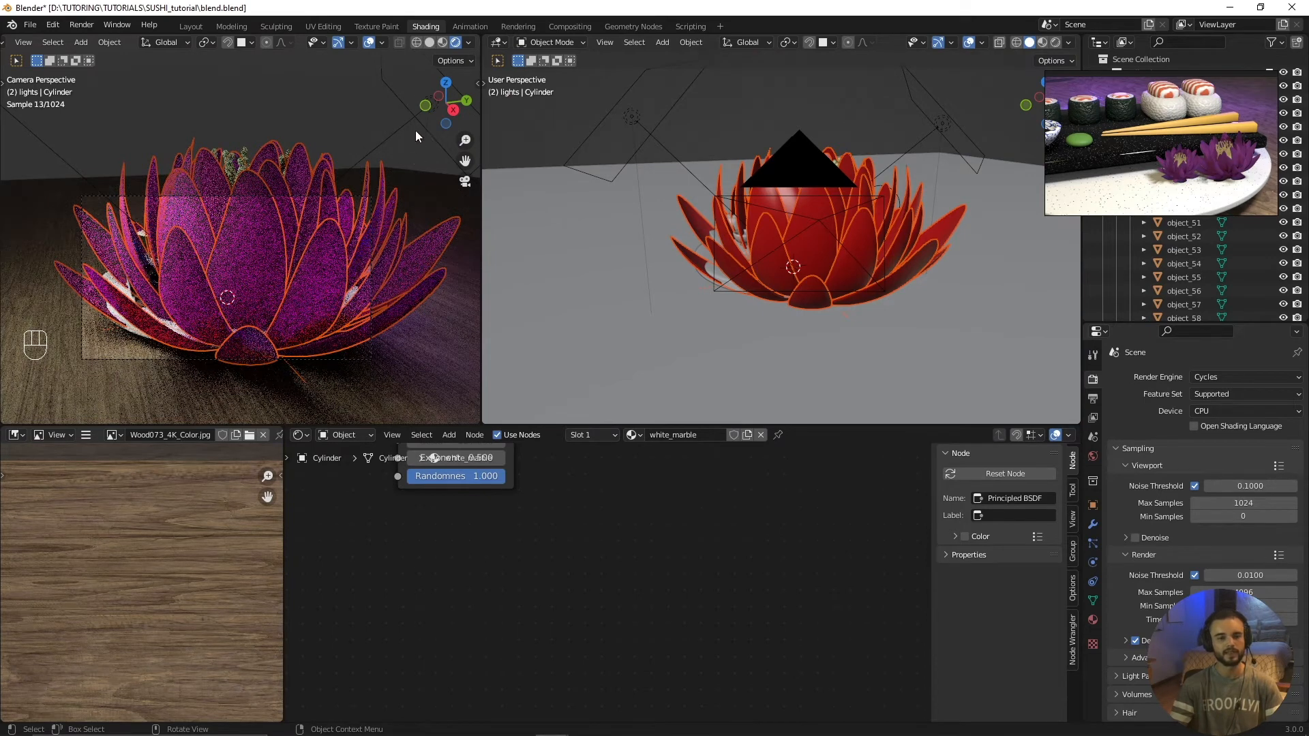
left_click(430, 43)
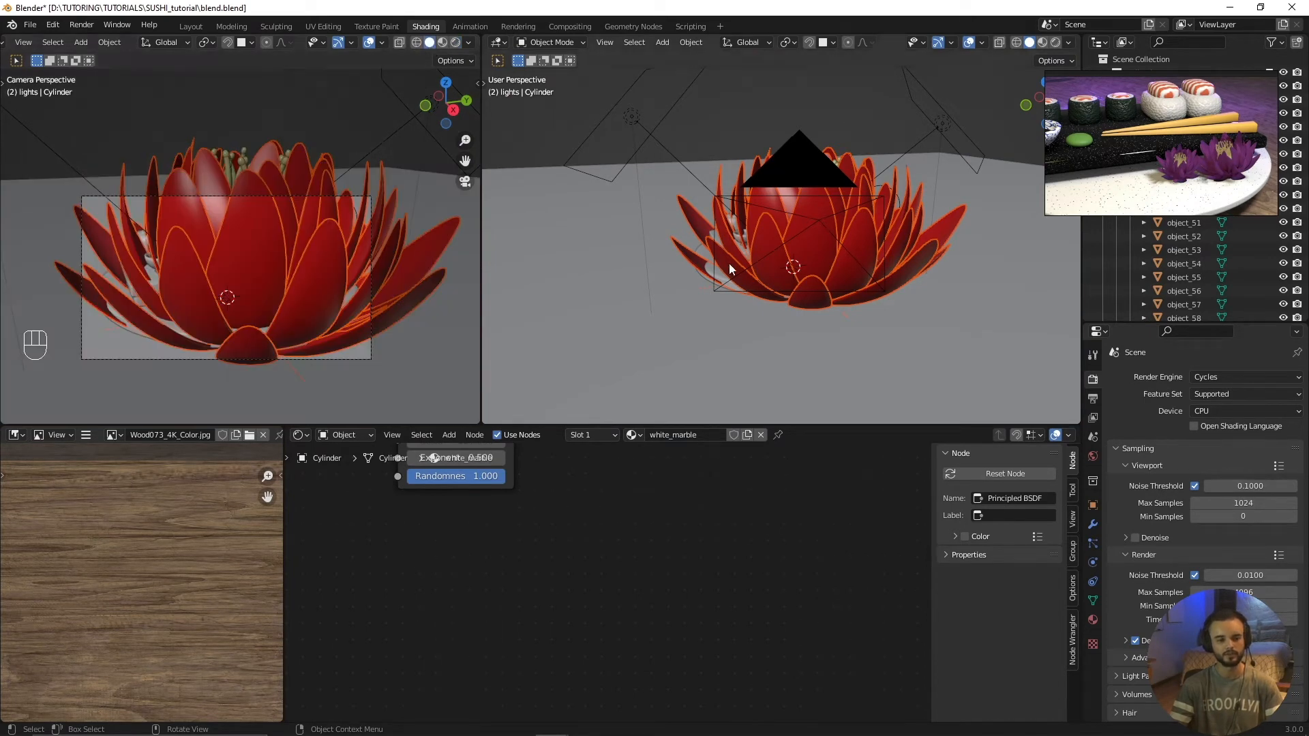
left_click_drag(1158, 140, 852, 646)
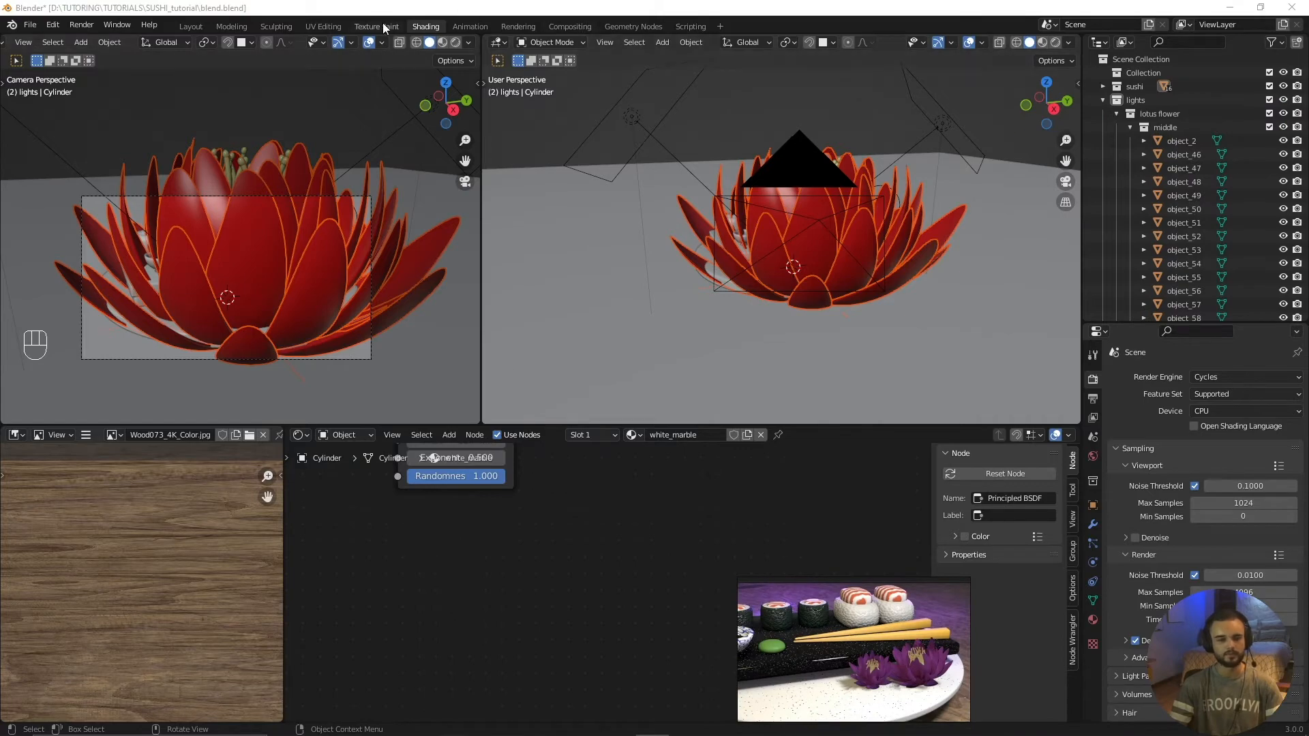
Switch to the Layout workspace and set the camera viewport to Solid shading
left_click(191, 26)
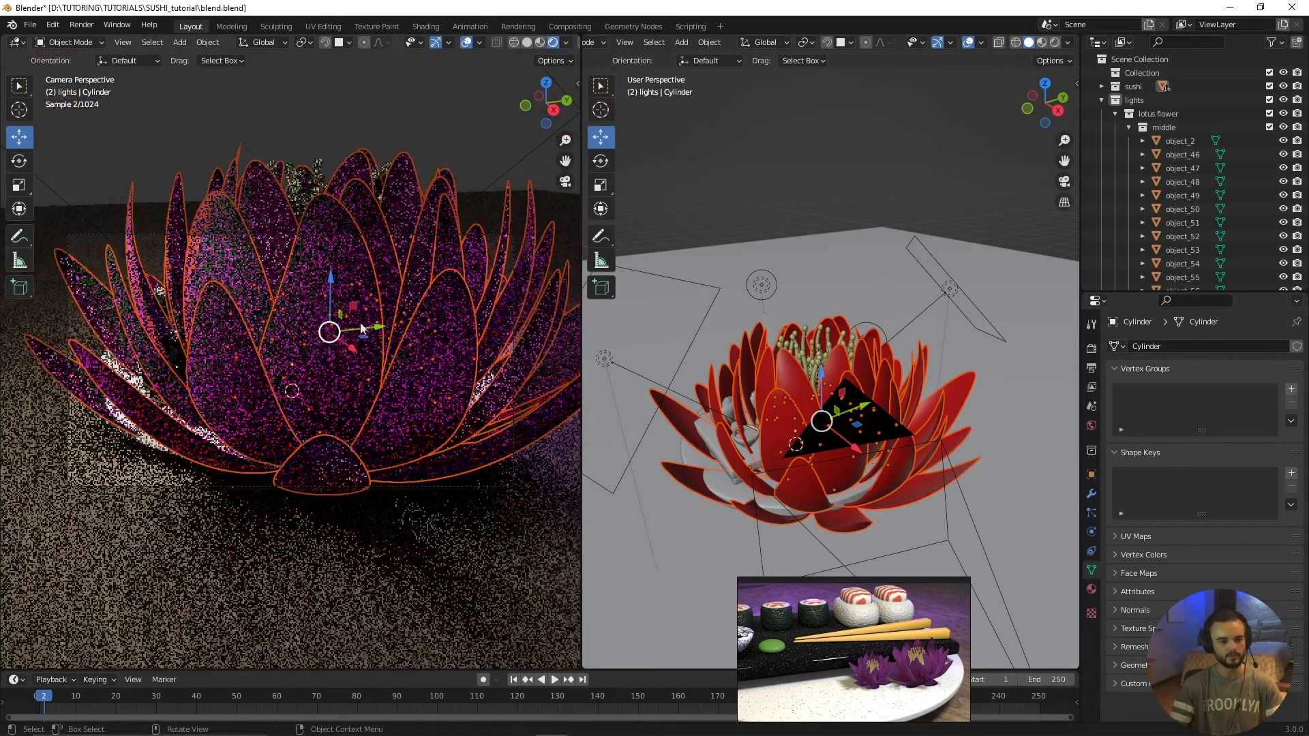
left_click(528, 43)
scroll(382, 409, "down", 4)
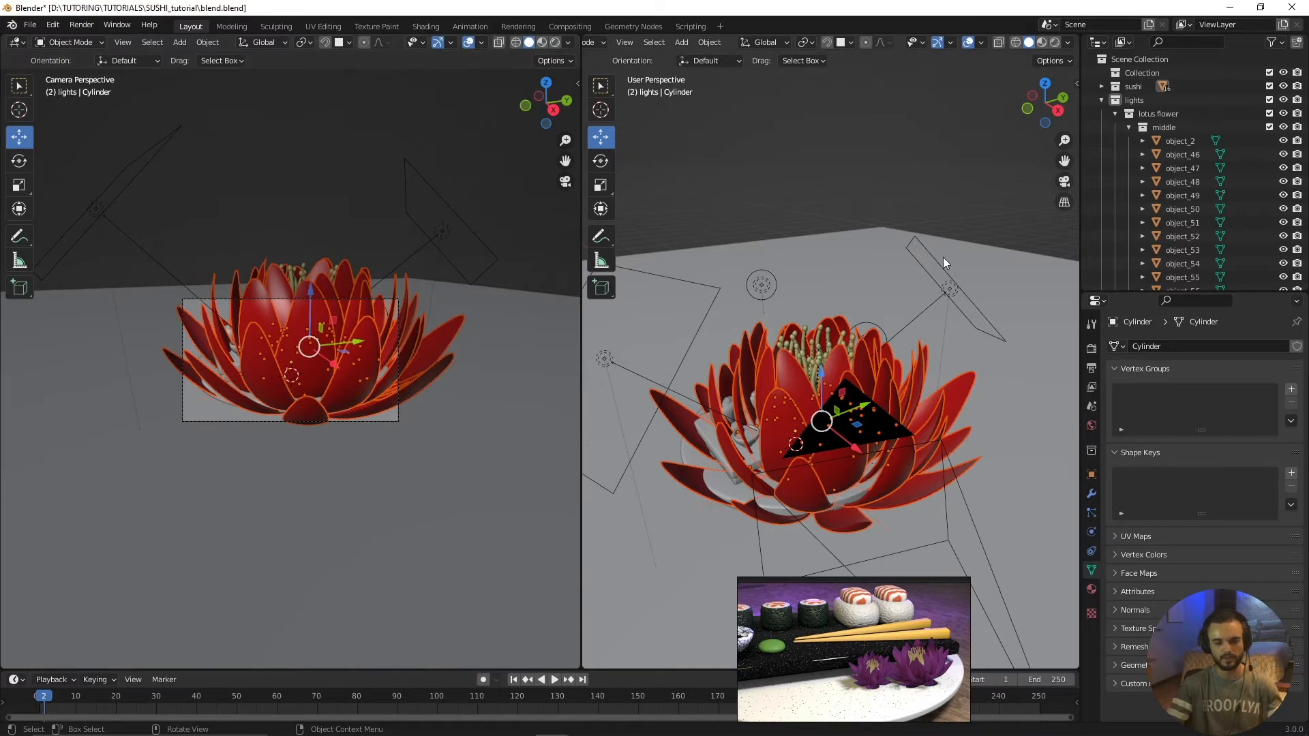
Move the lotus flower collection out of the lights collection to the scene's top level and collapse both collections
left_click(1102, 100)
left_click(1101, 101, "shift")
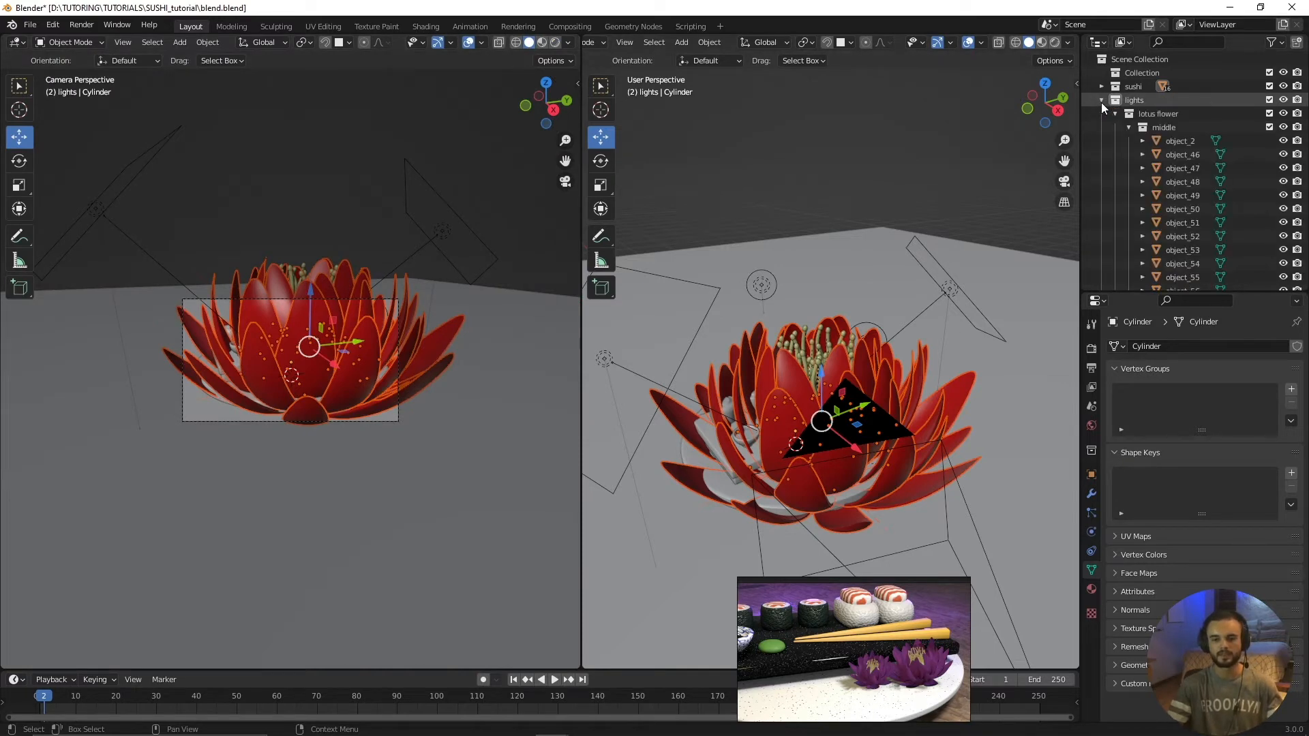
left_click(1145, 116)
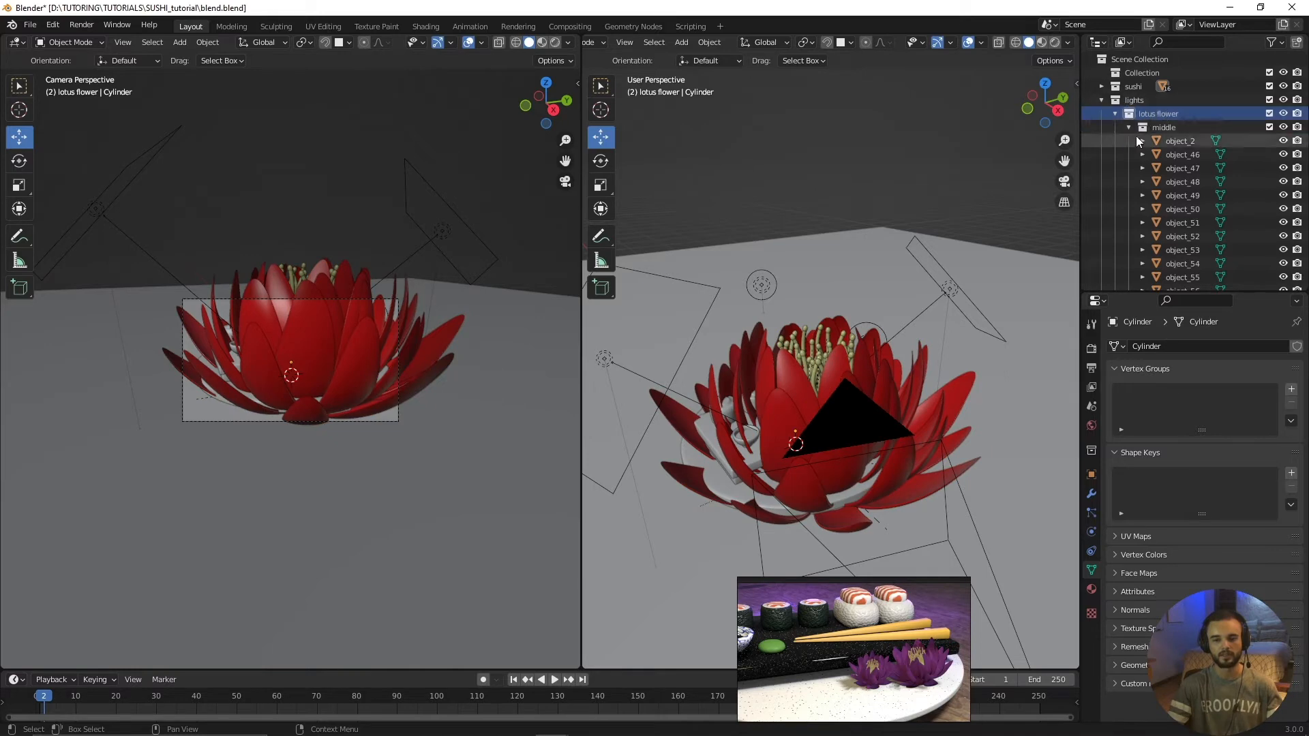
left_click_drag(1157, 116, 1141, 77)
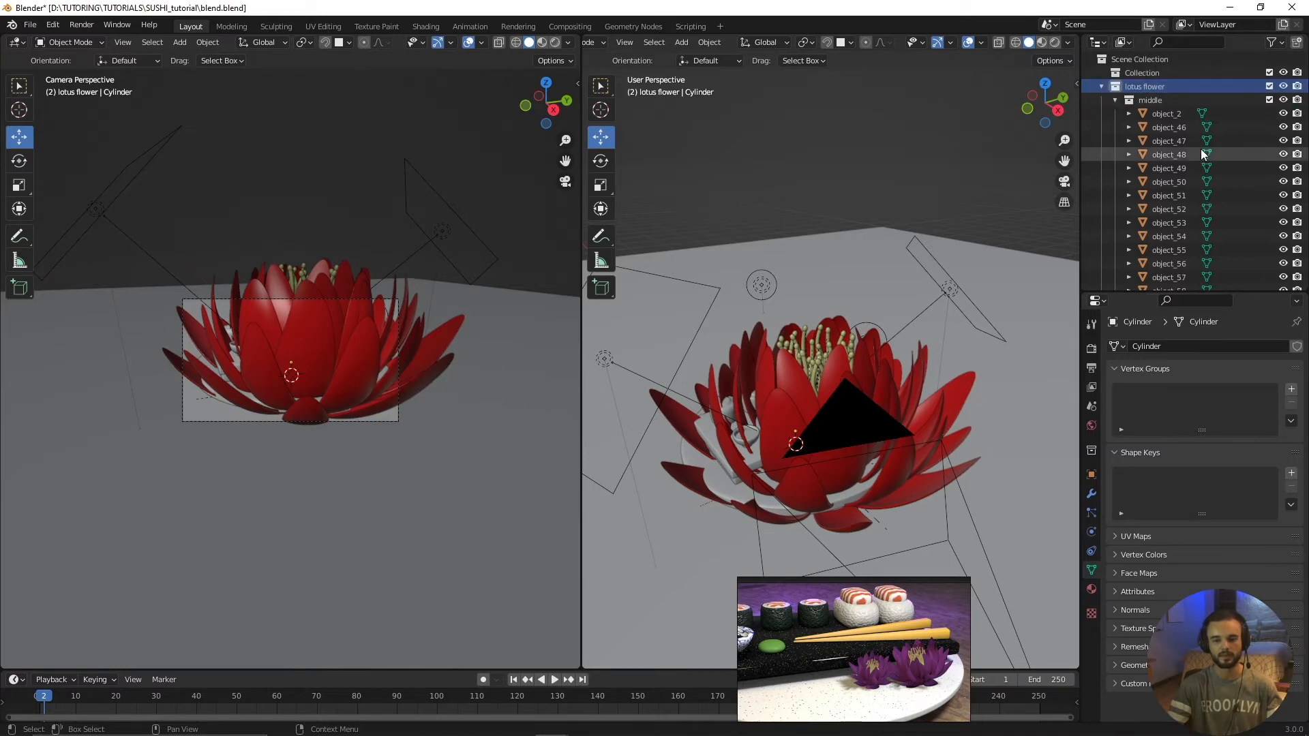
left_click(1101, 86)
left_click(1101, 113)
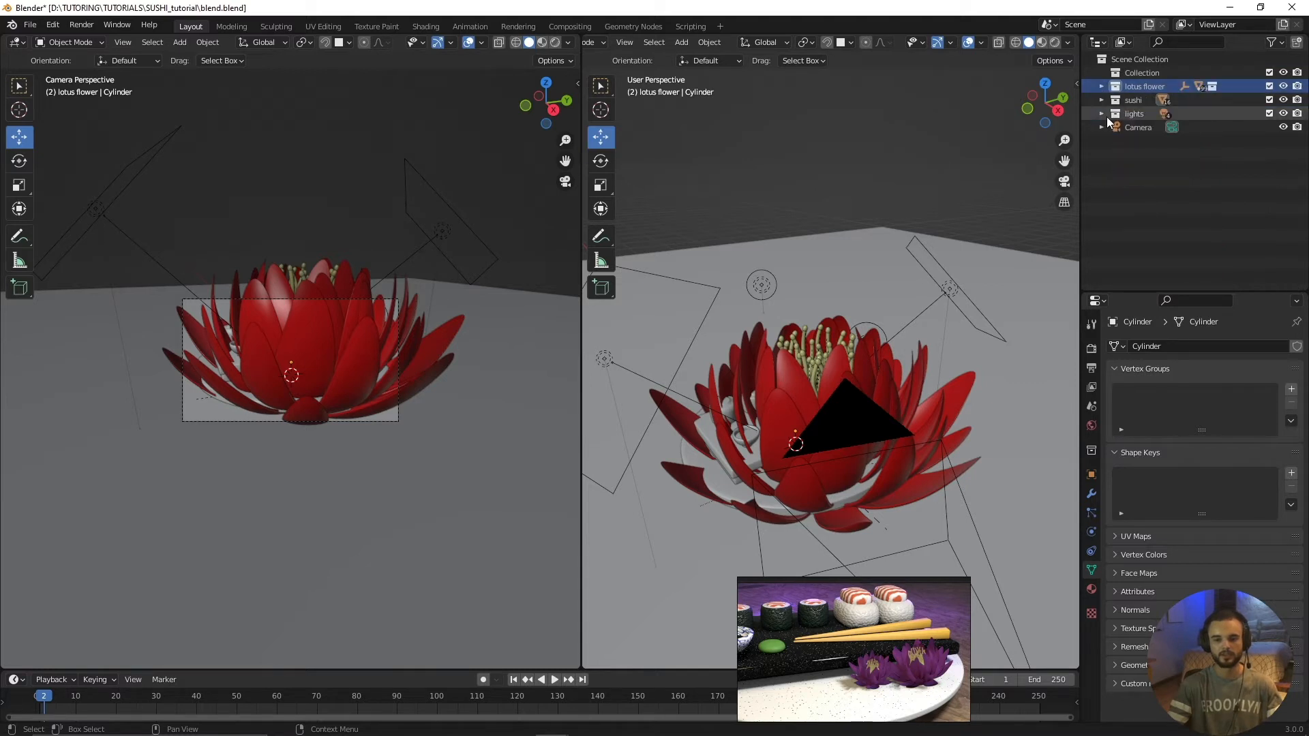
left_click(1133, 113)
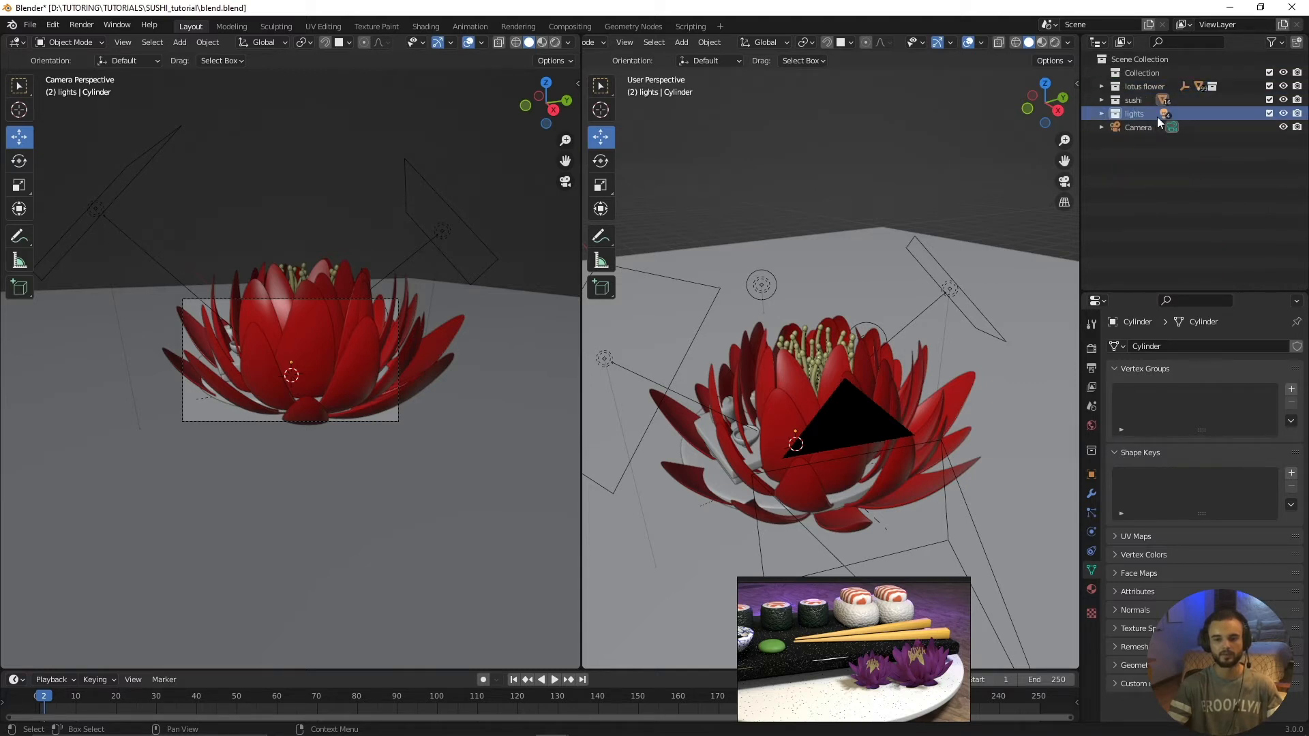
left_click(1137, 72)
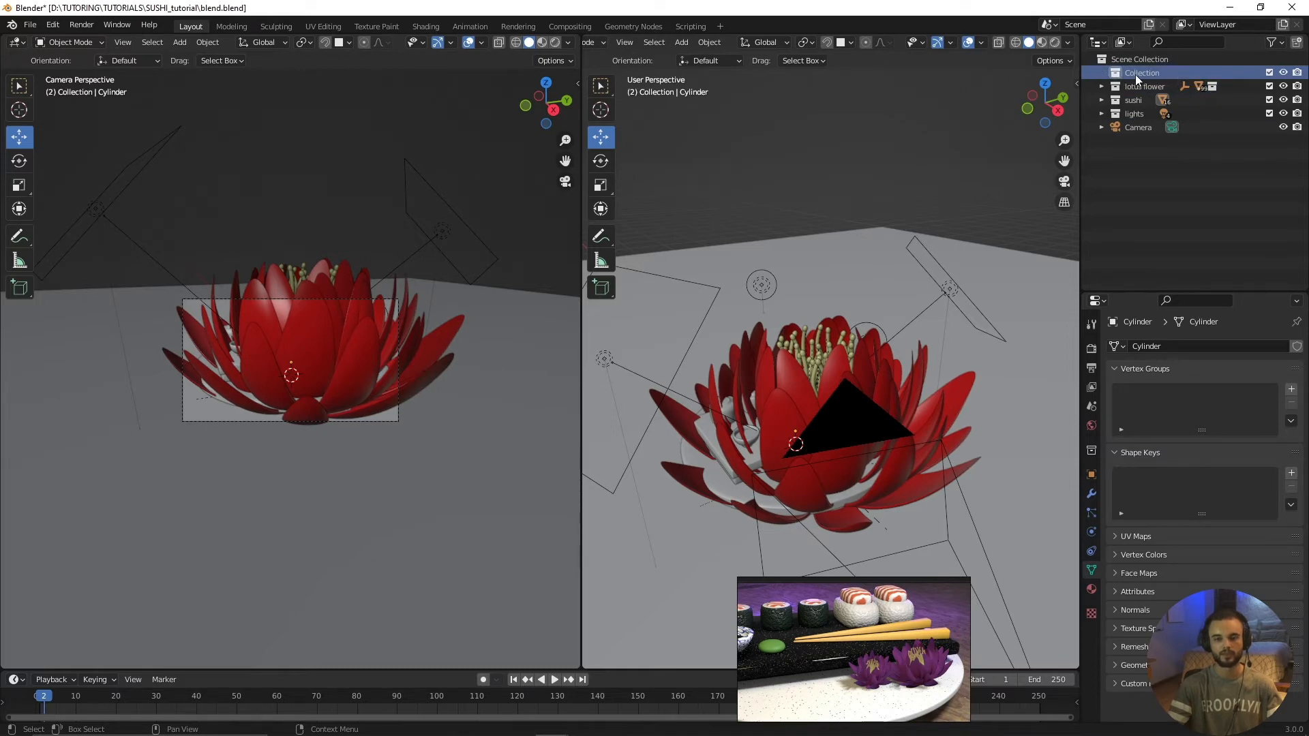
left_click(1136, 86)
left_click(1133, 100)
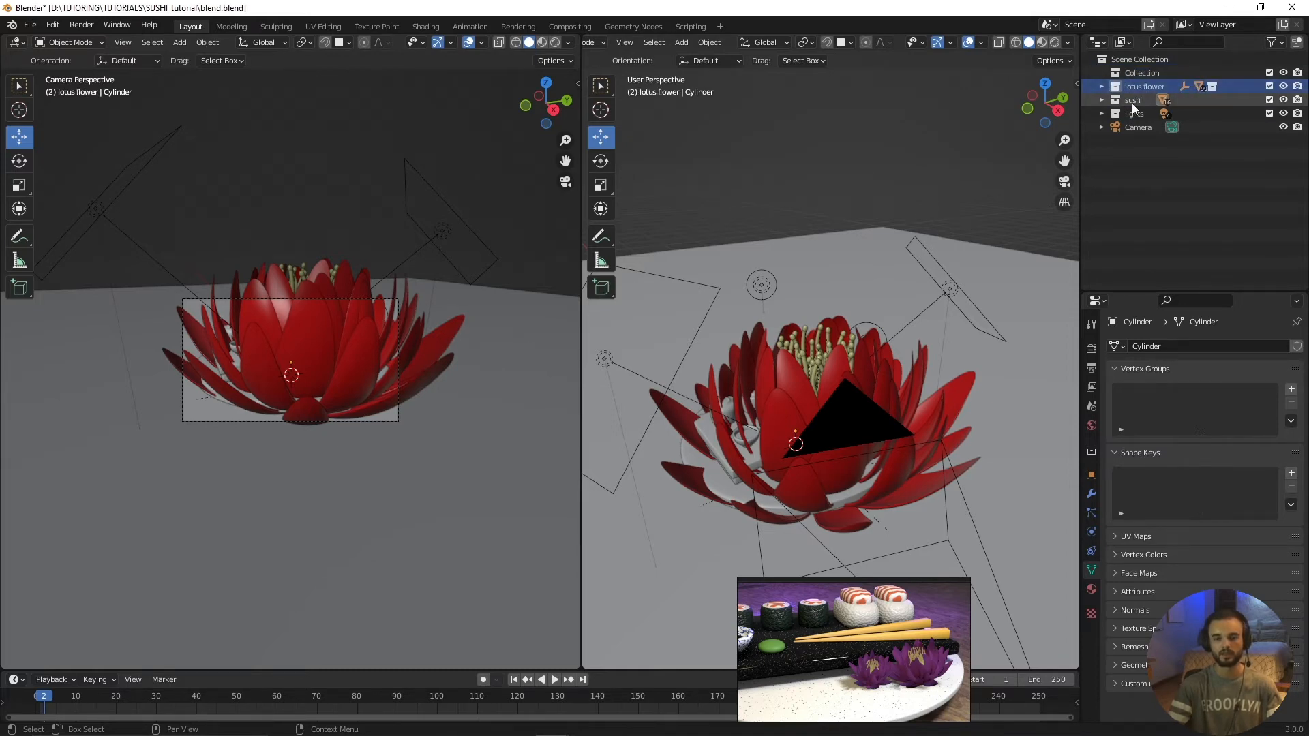
left_click(1146, 127)
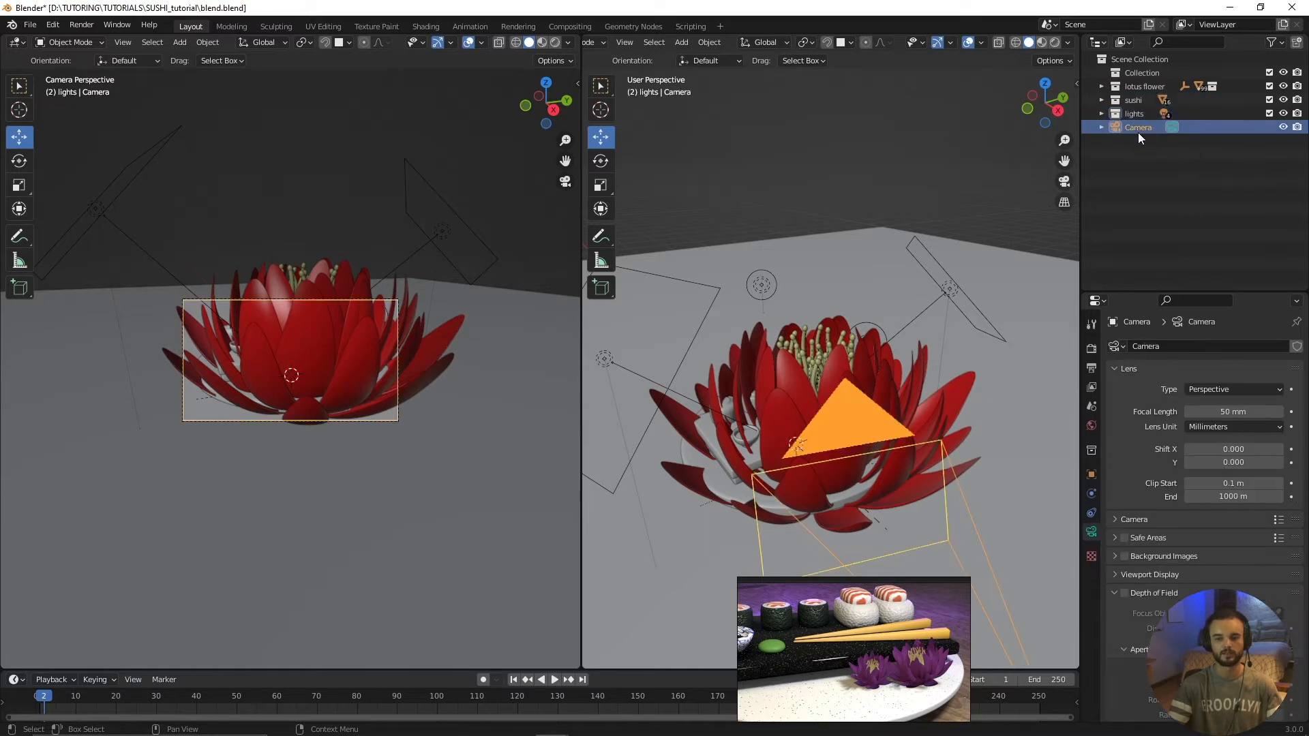
left_click(1133, 156)
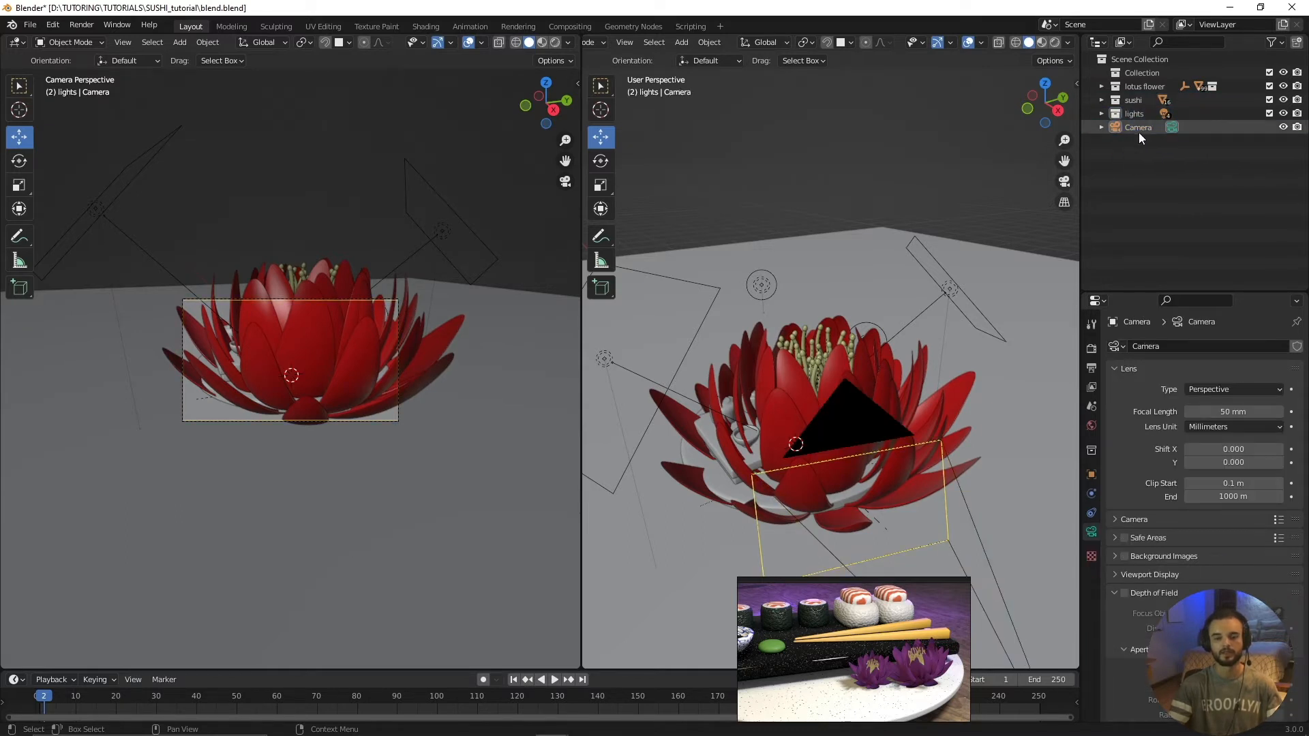
Expand the lotus flower collection, collapse its middle subcollection and select the flower's parent Empty
left_click(1138, 87)
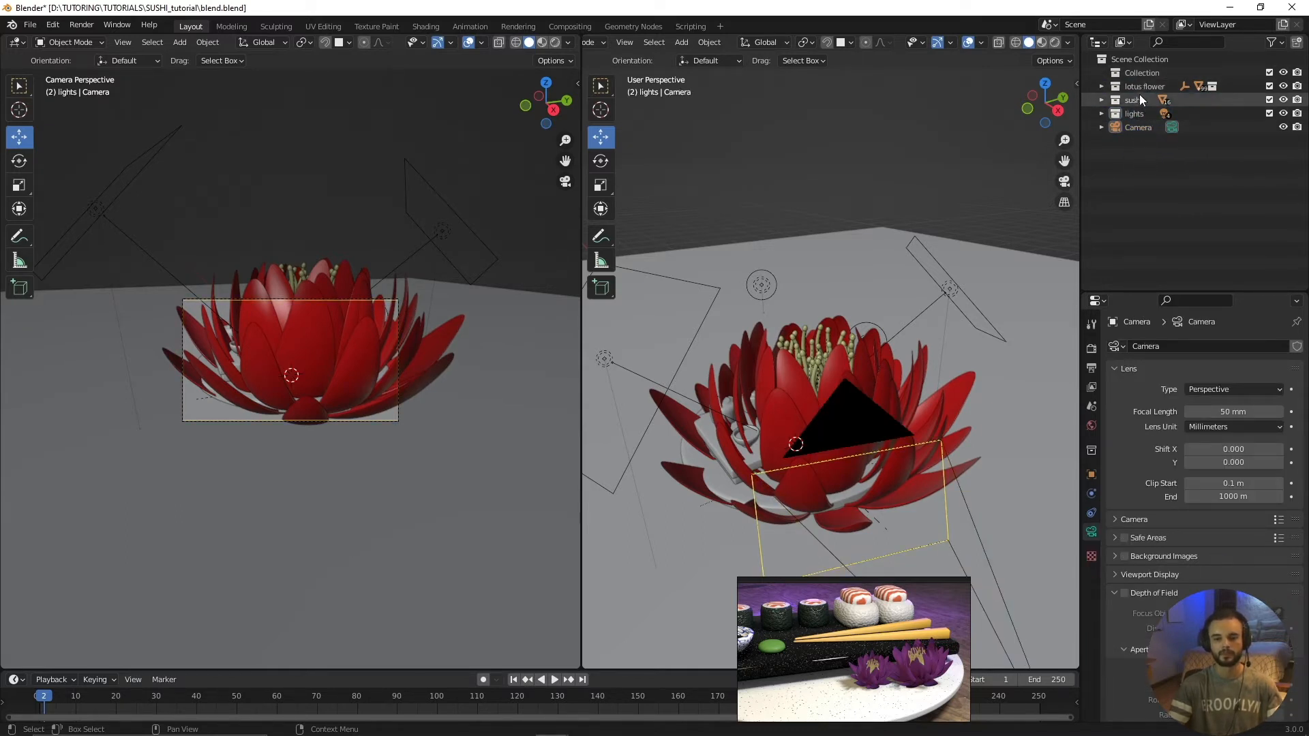
left_click(1101, 87)
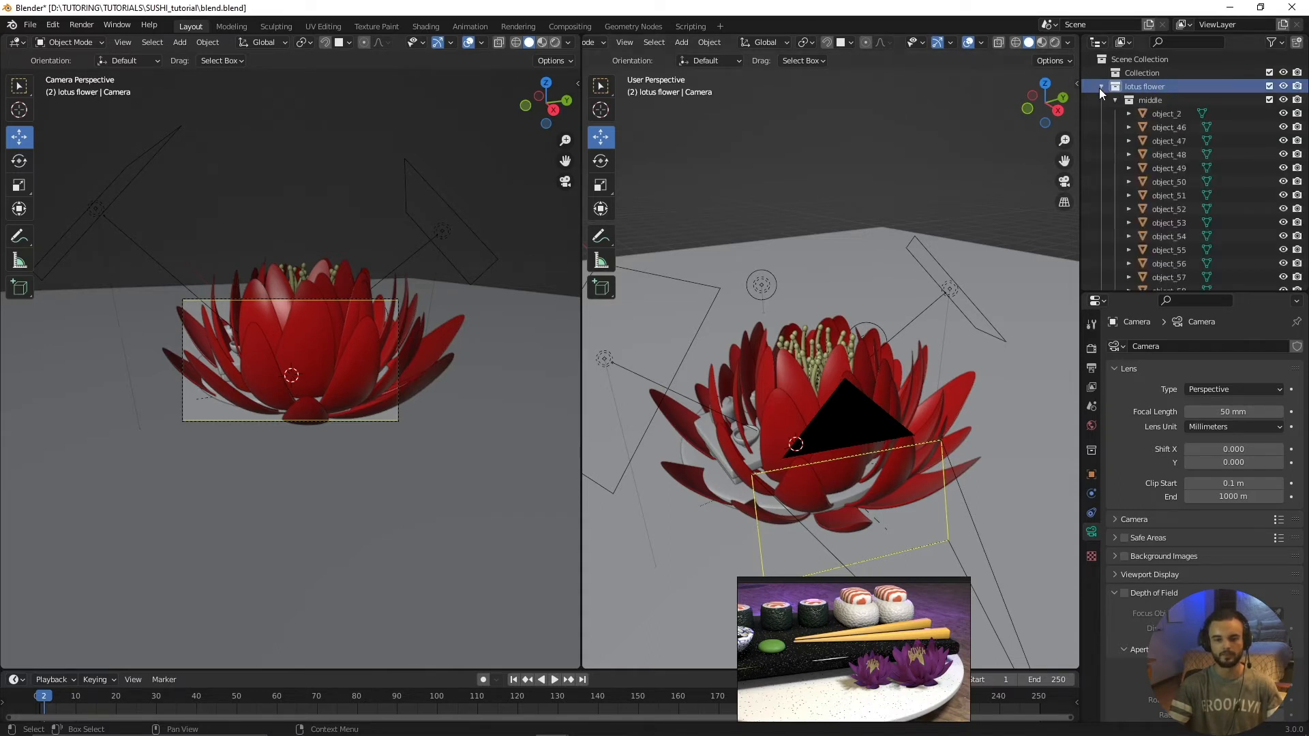
left_click(1117, 100)
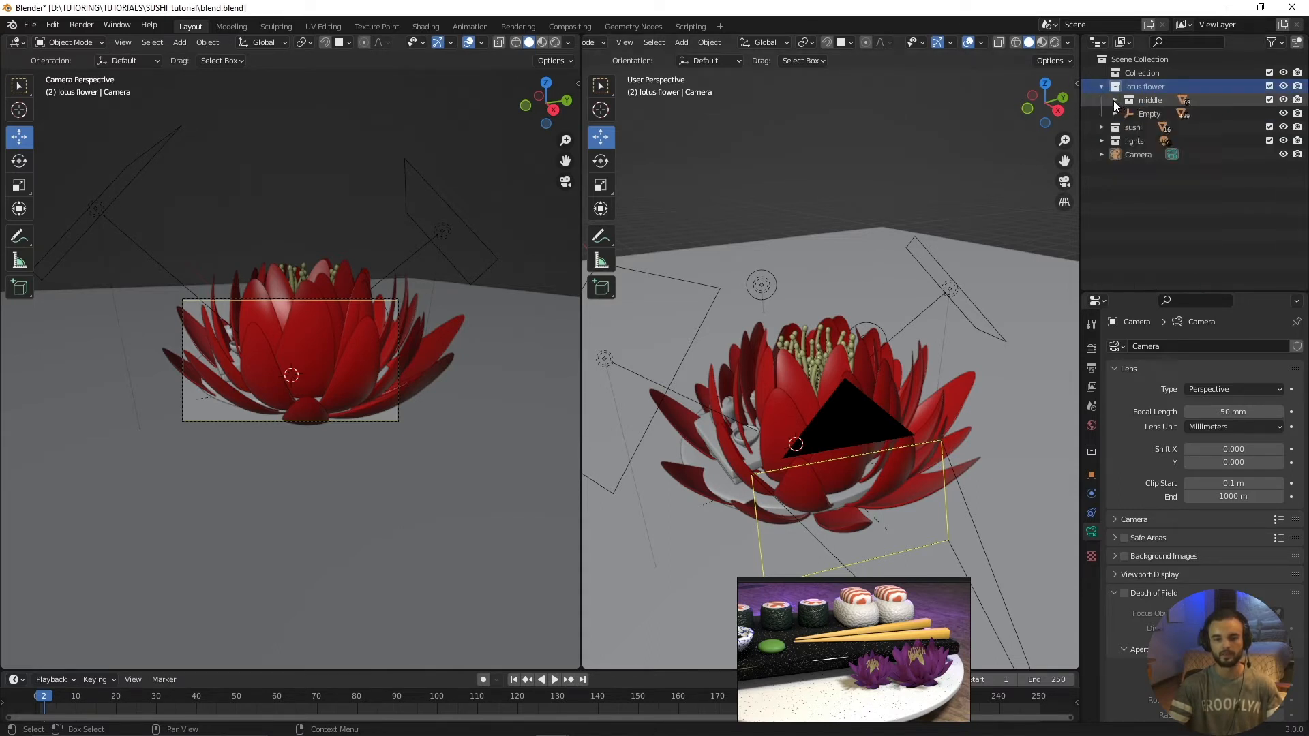
left_click(1143, 114)
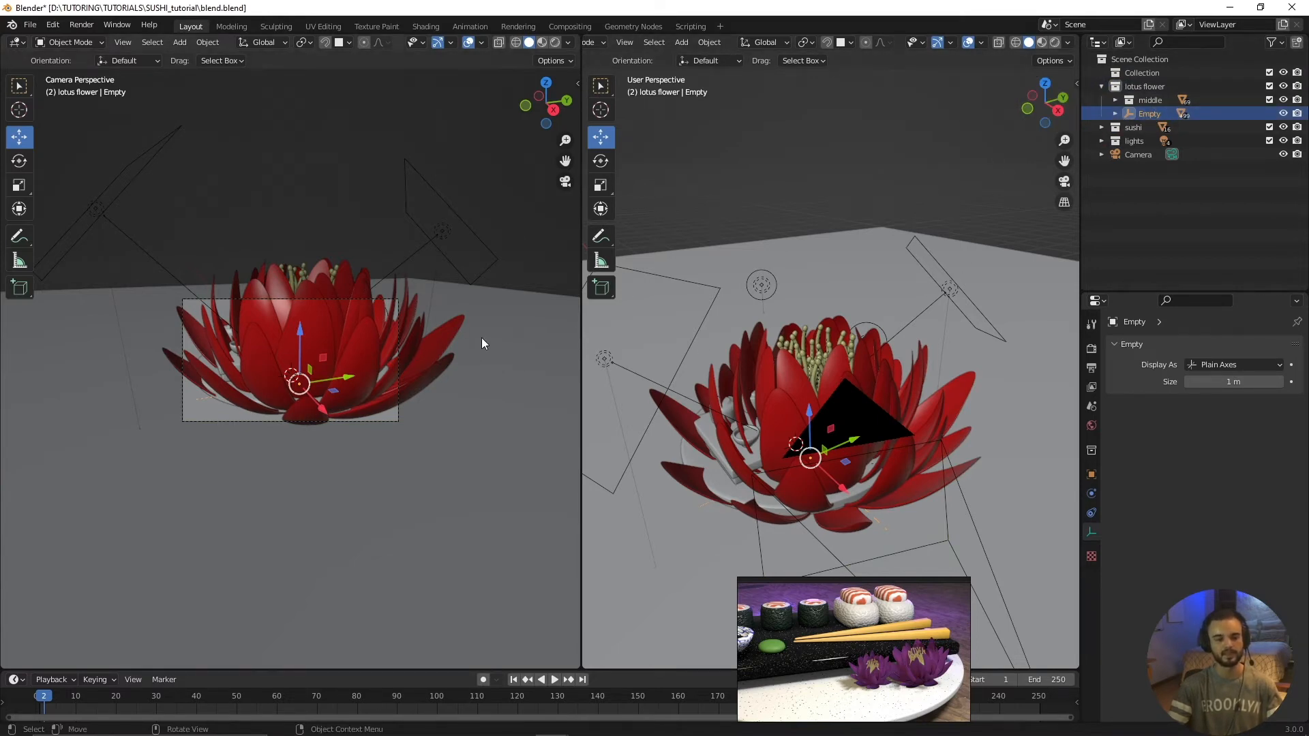
Scale the lotus flower by its parent Empty to about 0.266 and raise it about 0.344 m
left_click(264, 312)
middle_click_drag(264, 312, 402, 388)
left_click(337, 304)
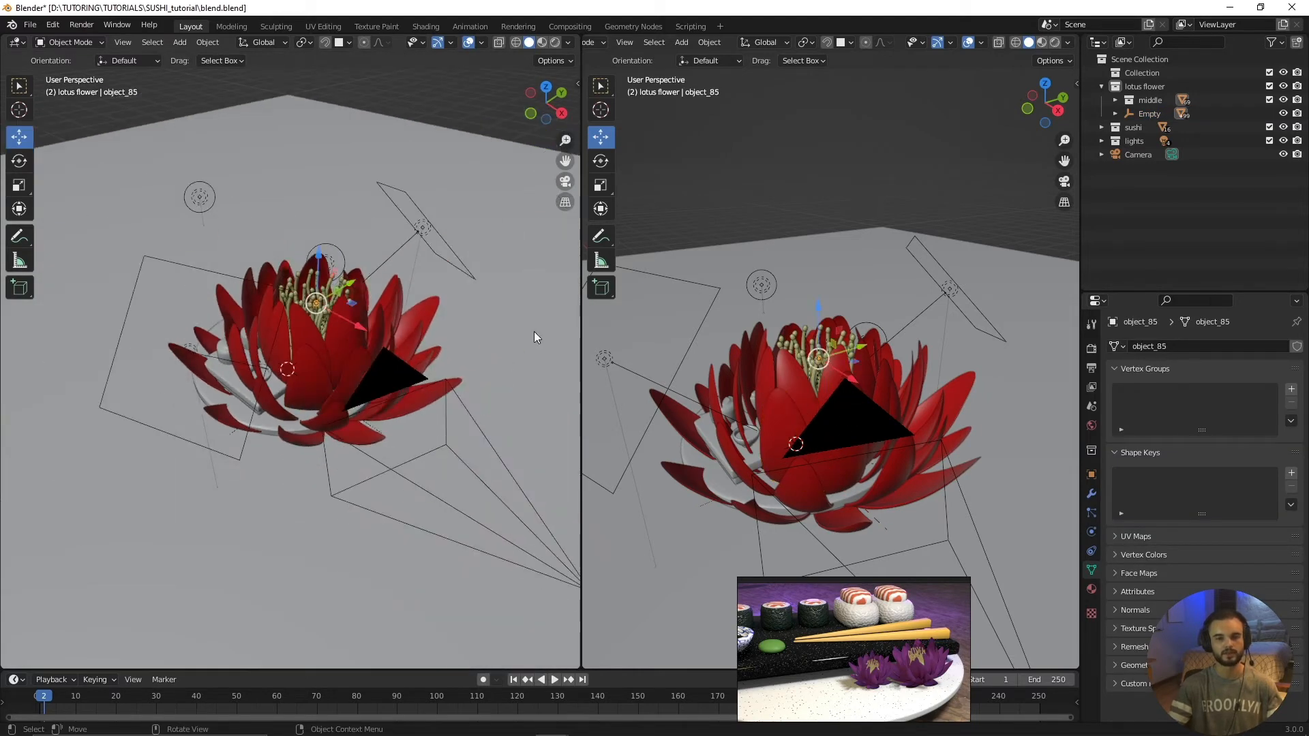
middle_click_drag(534, 332, 397, 407)
left_click(1149, 114)
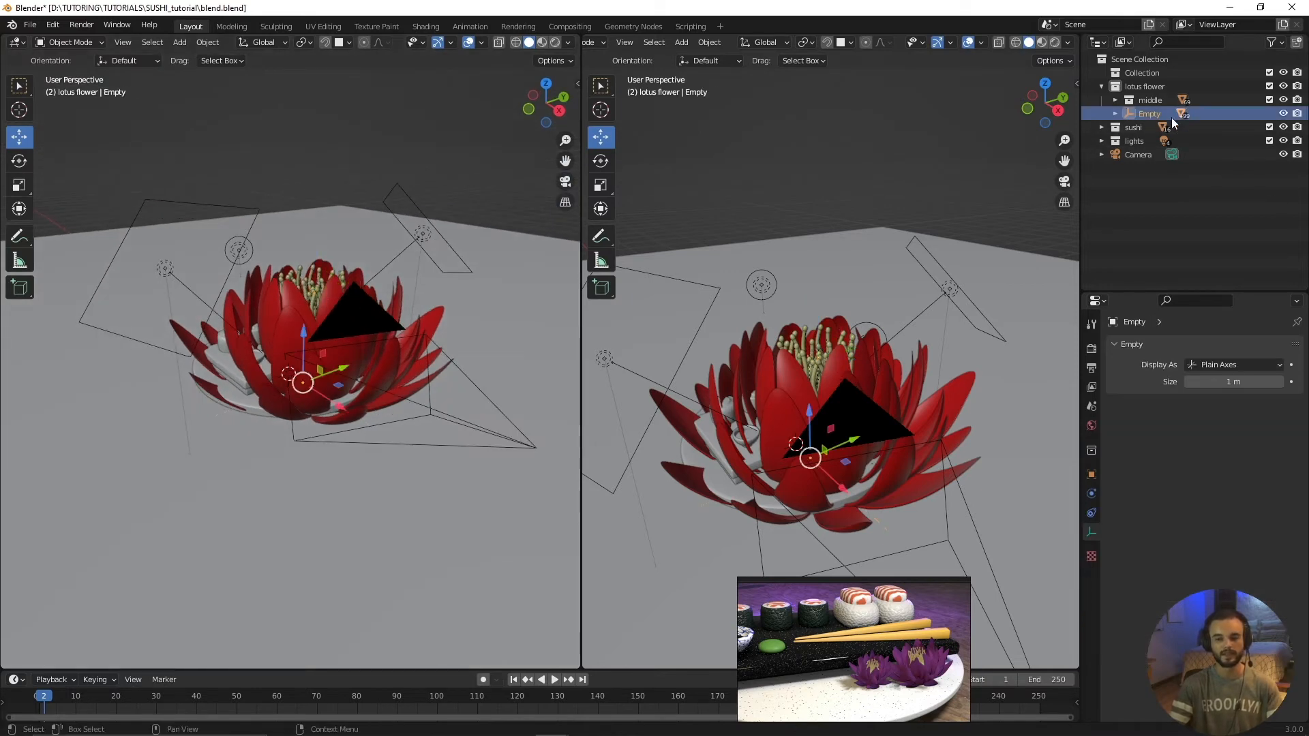
middle_click_drag(354, 320, 314, 368)
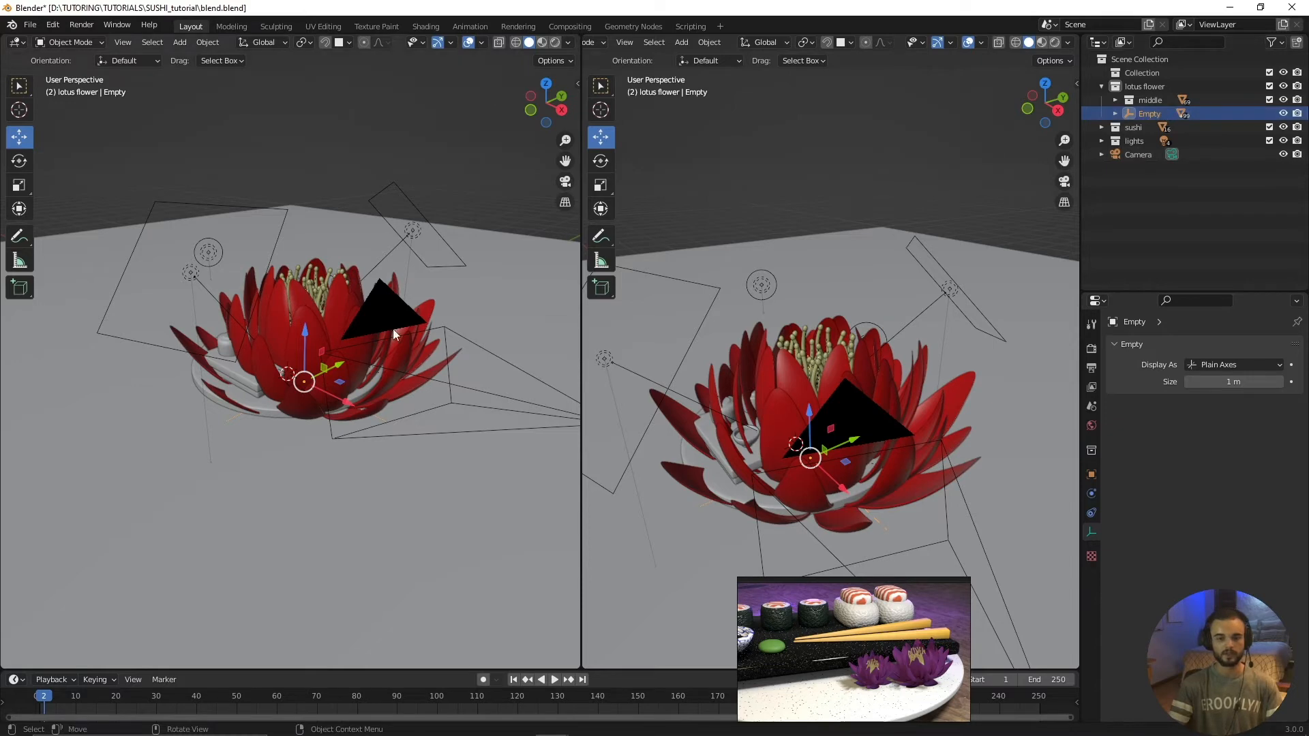
key("s")
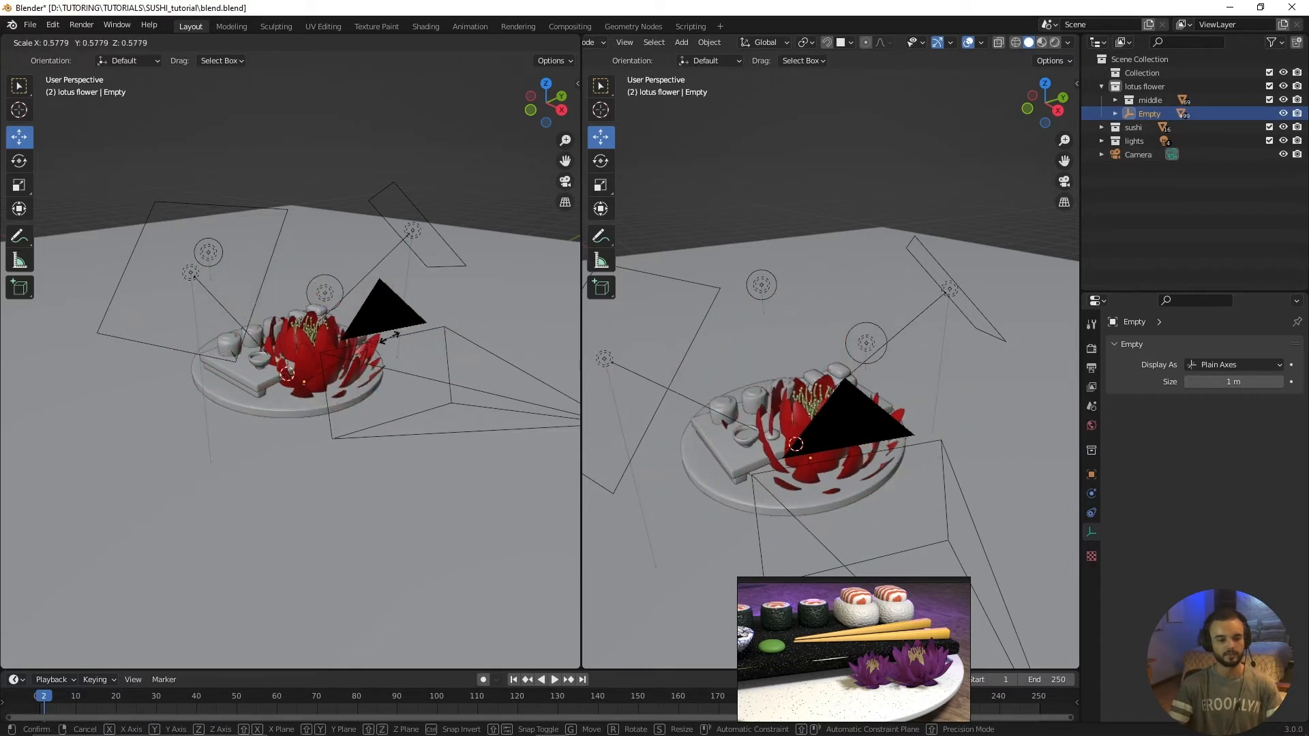
left_click(345, 387)
scroll(345, 386, "up", 3)
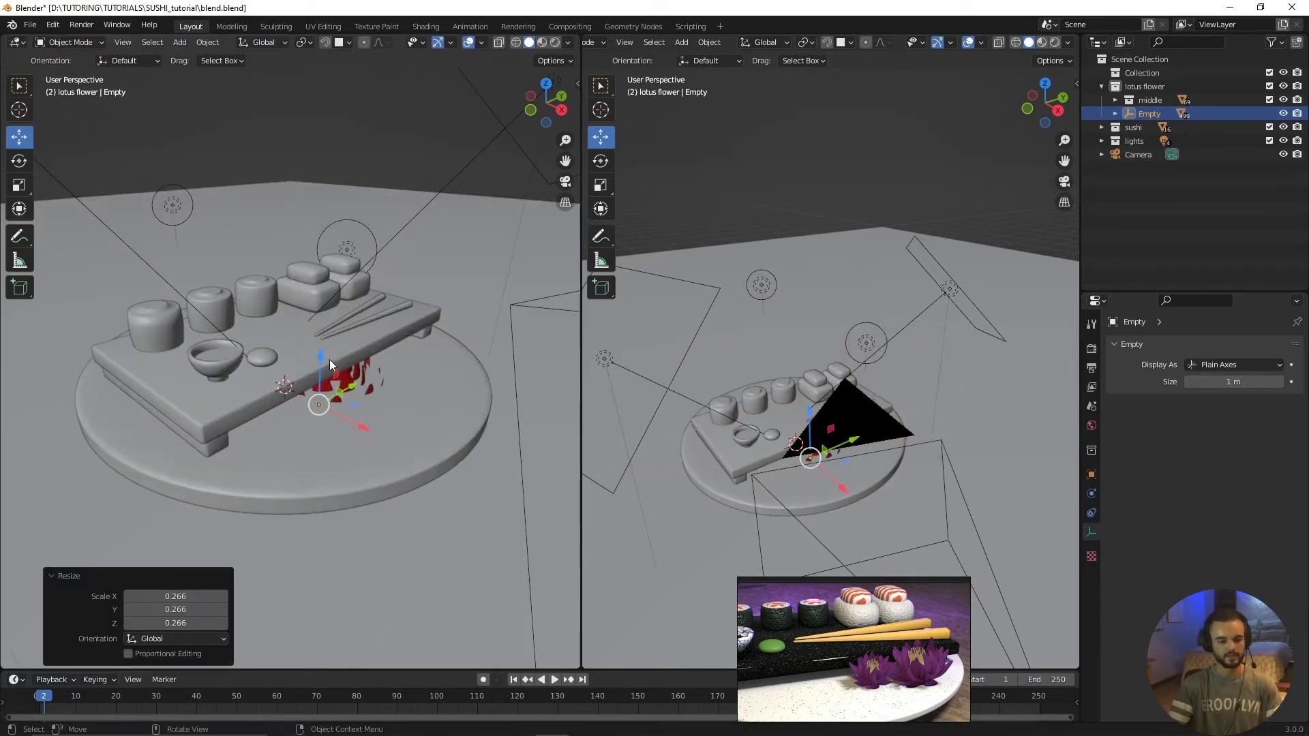
left_click_drag(321, 356, 313, 290)
middle_click_drag(391, 391, 407, 374)
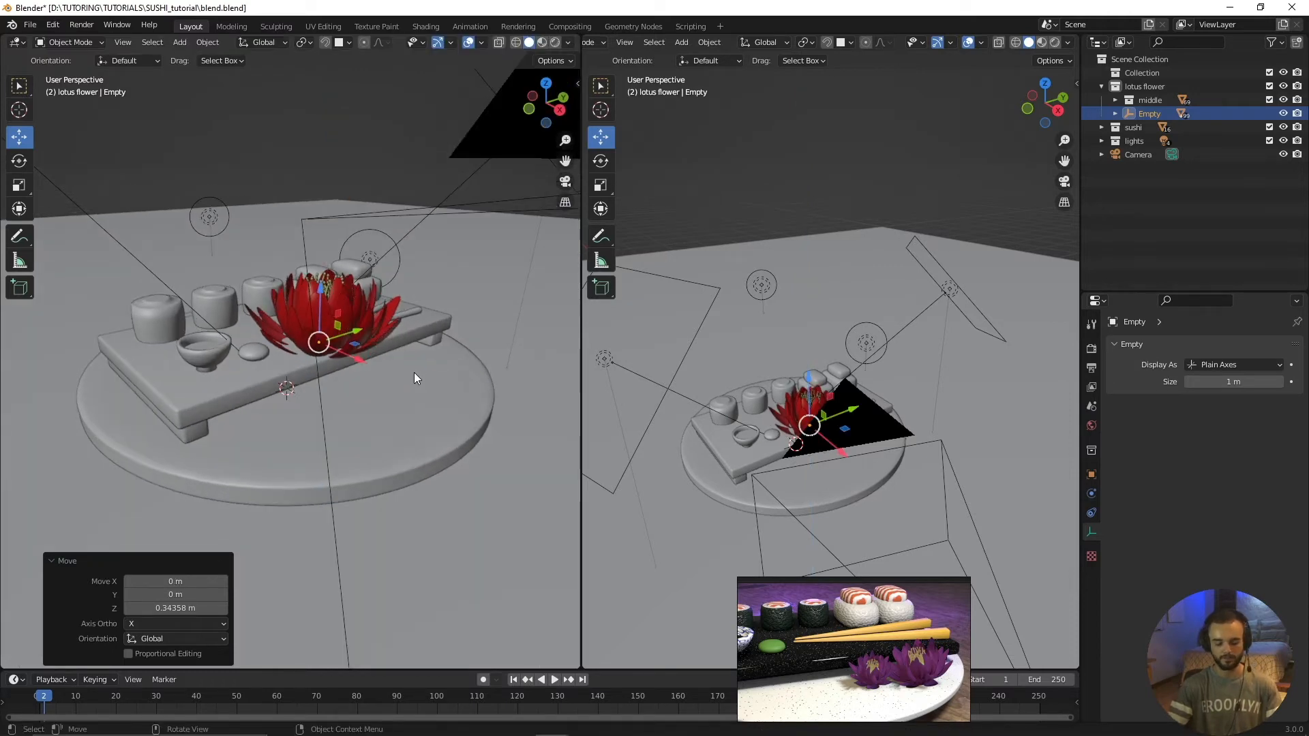
In the camera view, move the flower to the plate's right side near the chopsticks and scale it by about 0.777
key("KP_0")
key("Home")
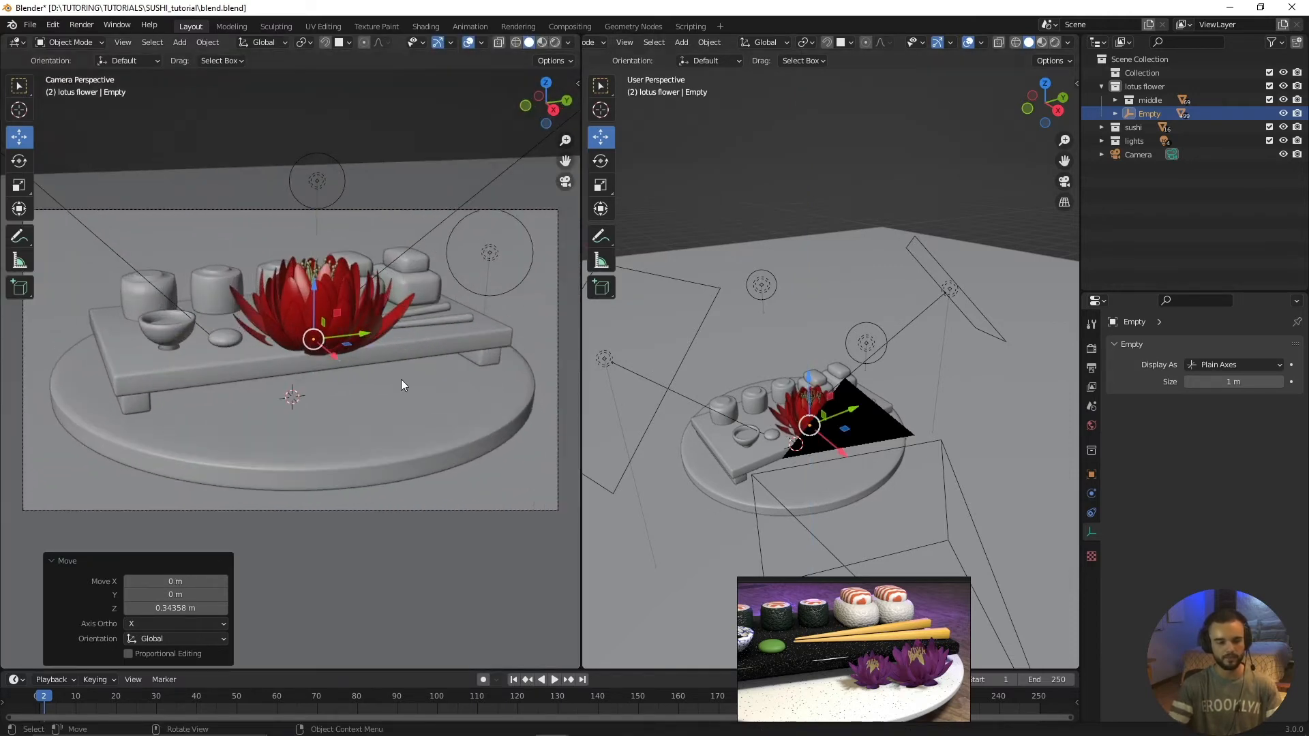
left_click_drag(333, 357, 466, 362)
key("s")
left_click(487, 334)
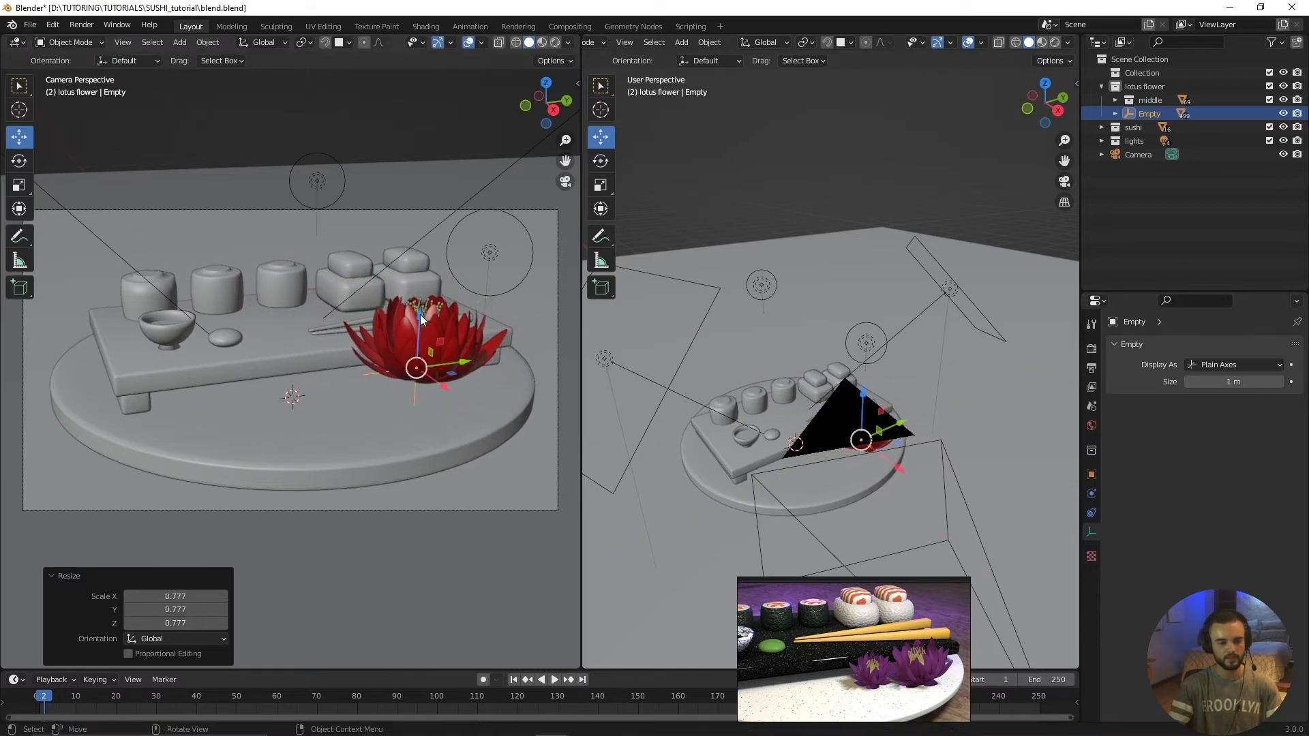
Fine-tune the flower's height until its base rests on the plate, with a last raise of about 0.031 m
left_click_drag(420, 314, 416, 352)
scroll(435, 390, "up", 5)
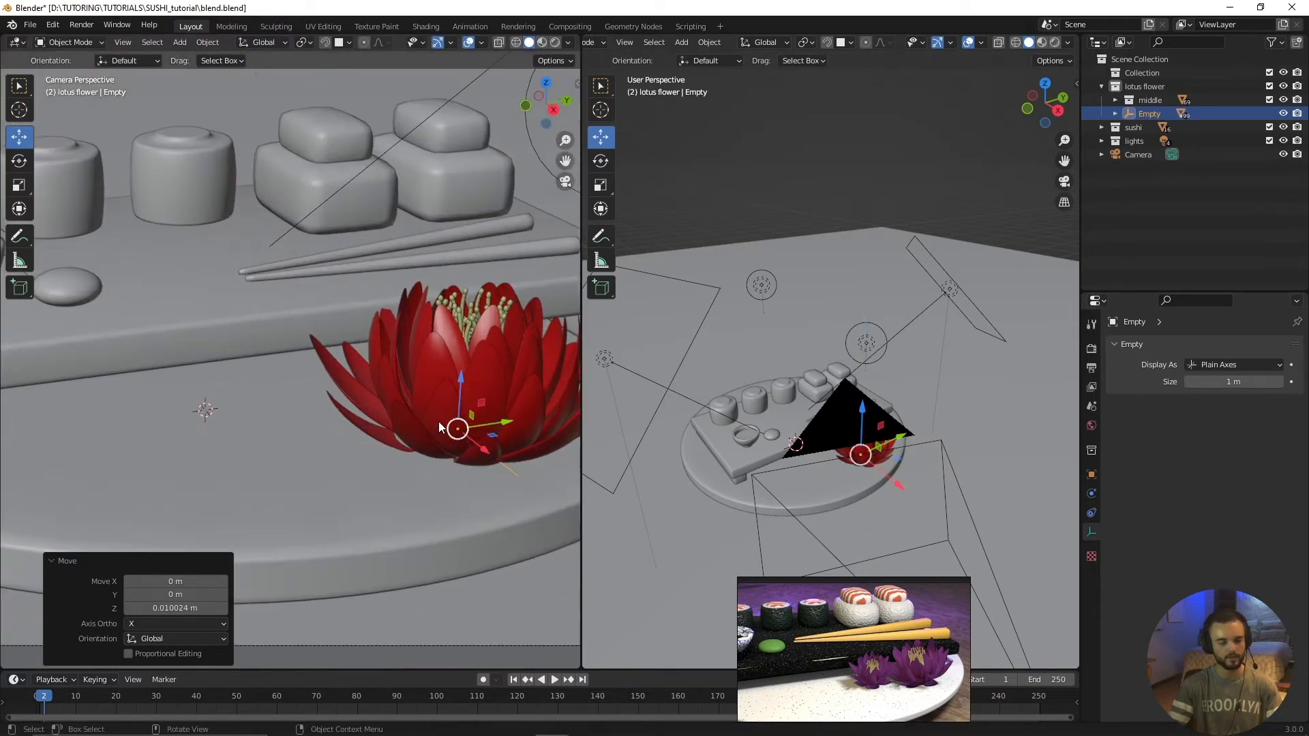
middle_click_drag(499, 404, 416, 357, "shift")
left_click_drag(410, 360, 407, 372)
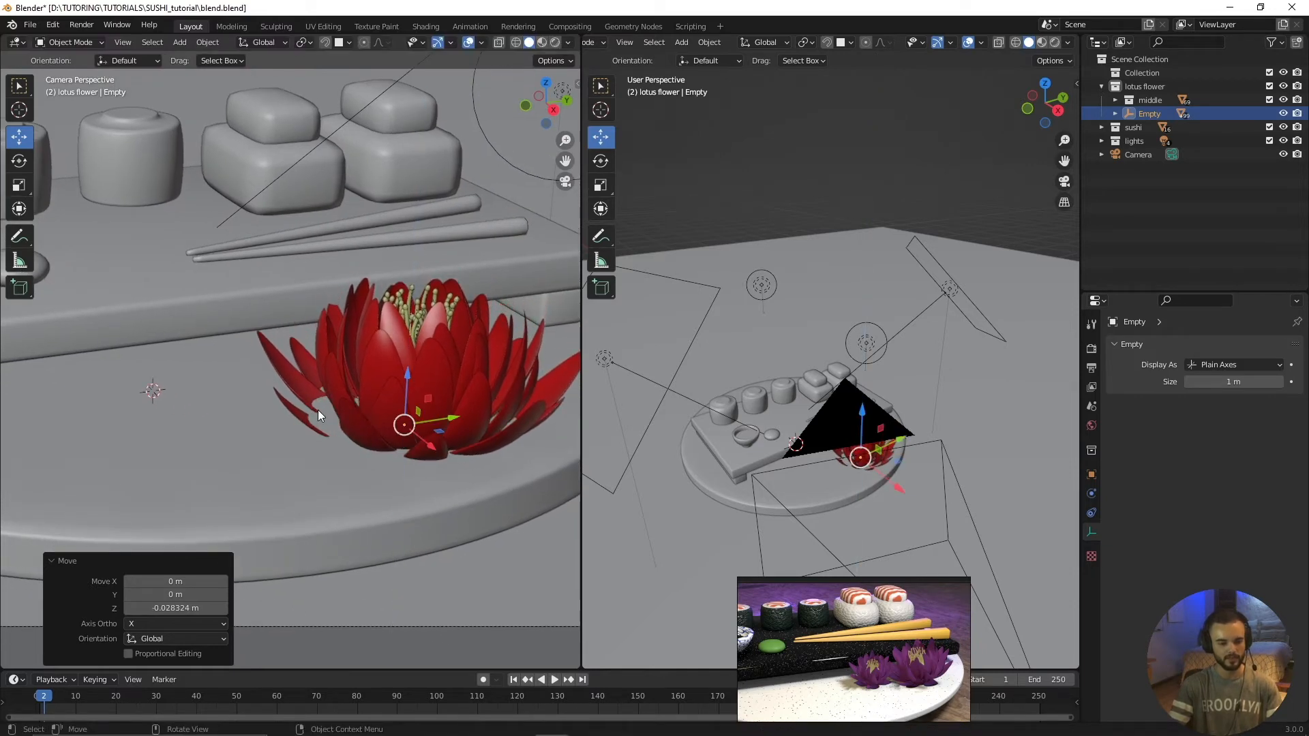
scroll(335, 418, "up", 3)
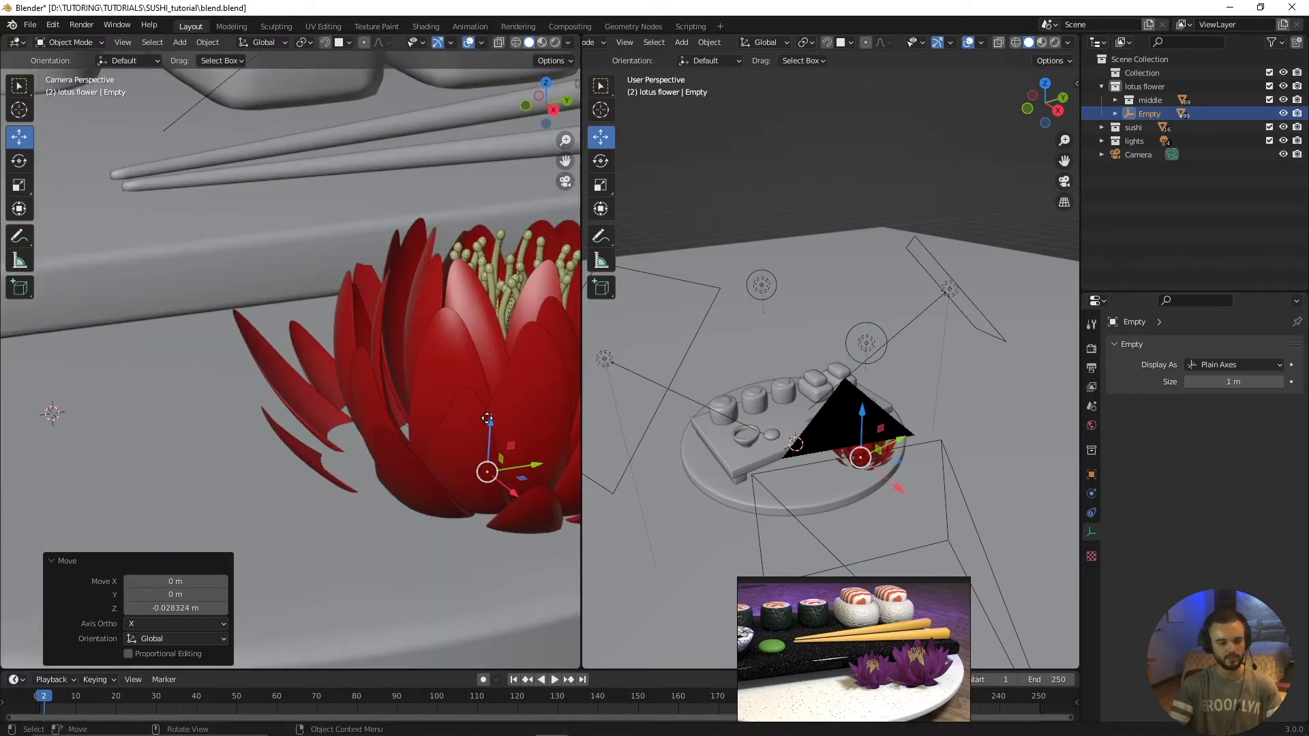
left_click_drag(488, 419, 490, 391)
scroll(477, 409, "down", 4)
middle_click_drag(474, 407, 443, 383, "shift")
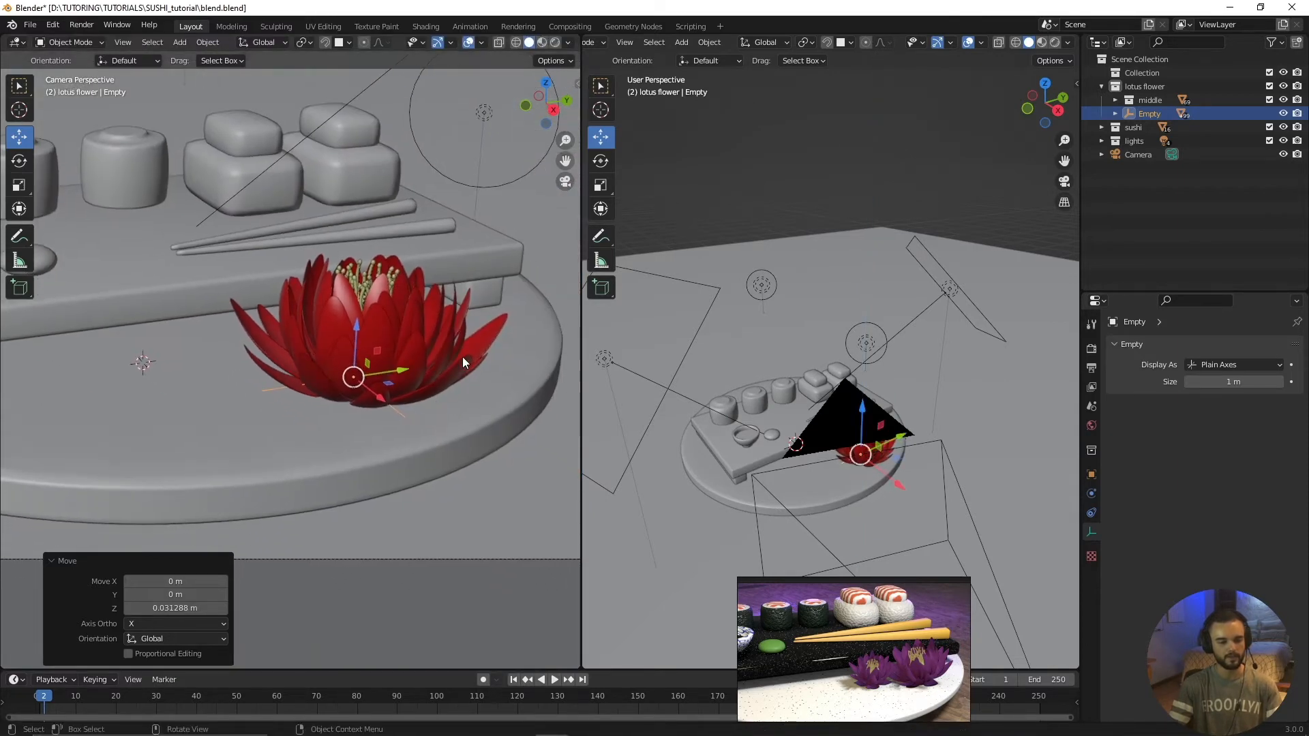
Tilt the flower toward the camera with a trackball rotation of about 26.4° and -25.8°, and raise it about 0.065 m
key("r")
key("r")
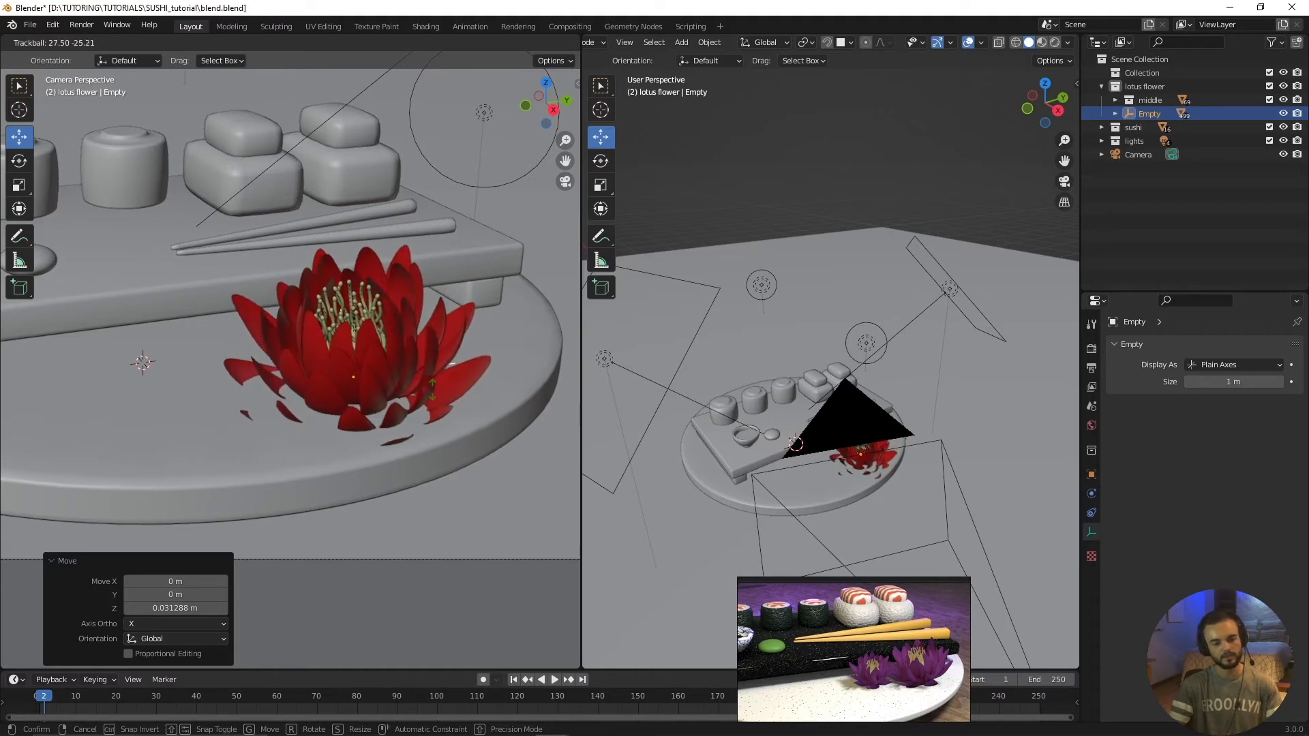
left_click(432, 393)
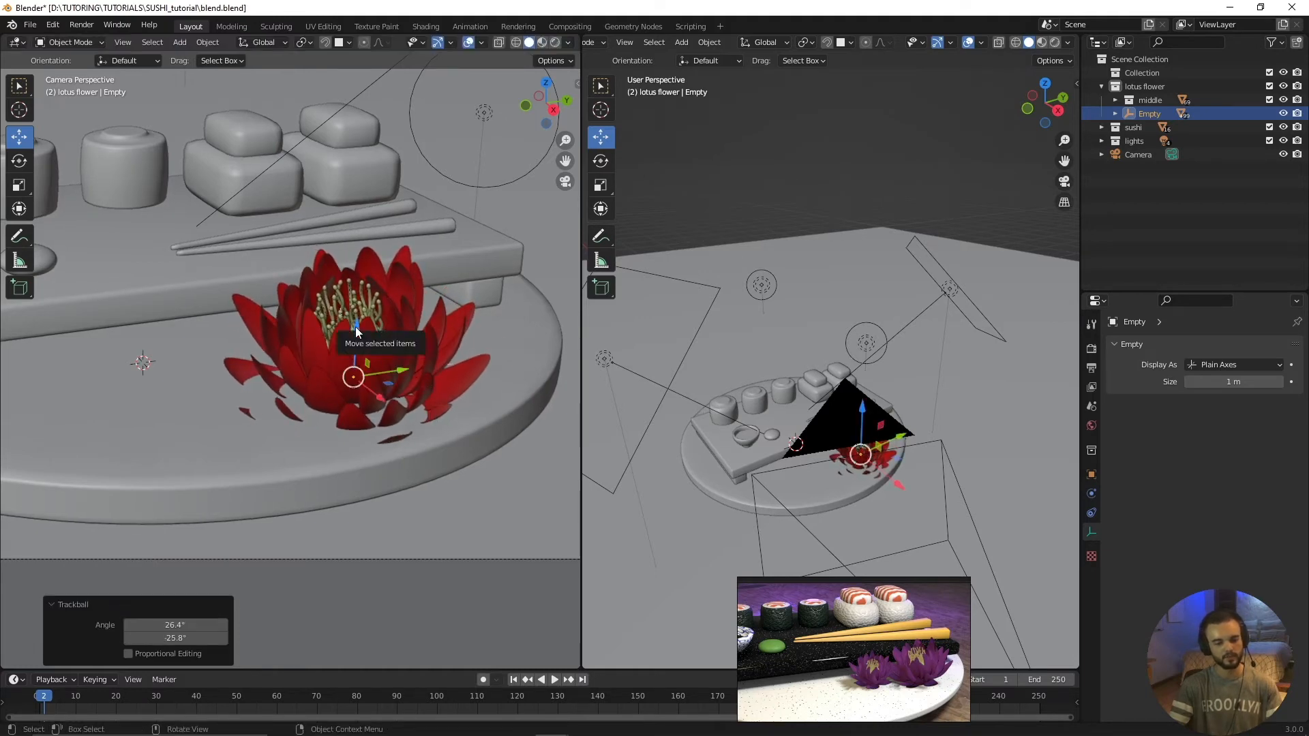
left_click_drag(352, 341, 358, 290)
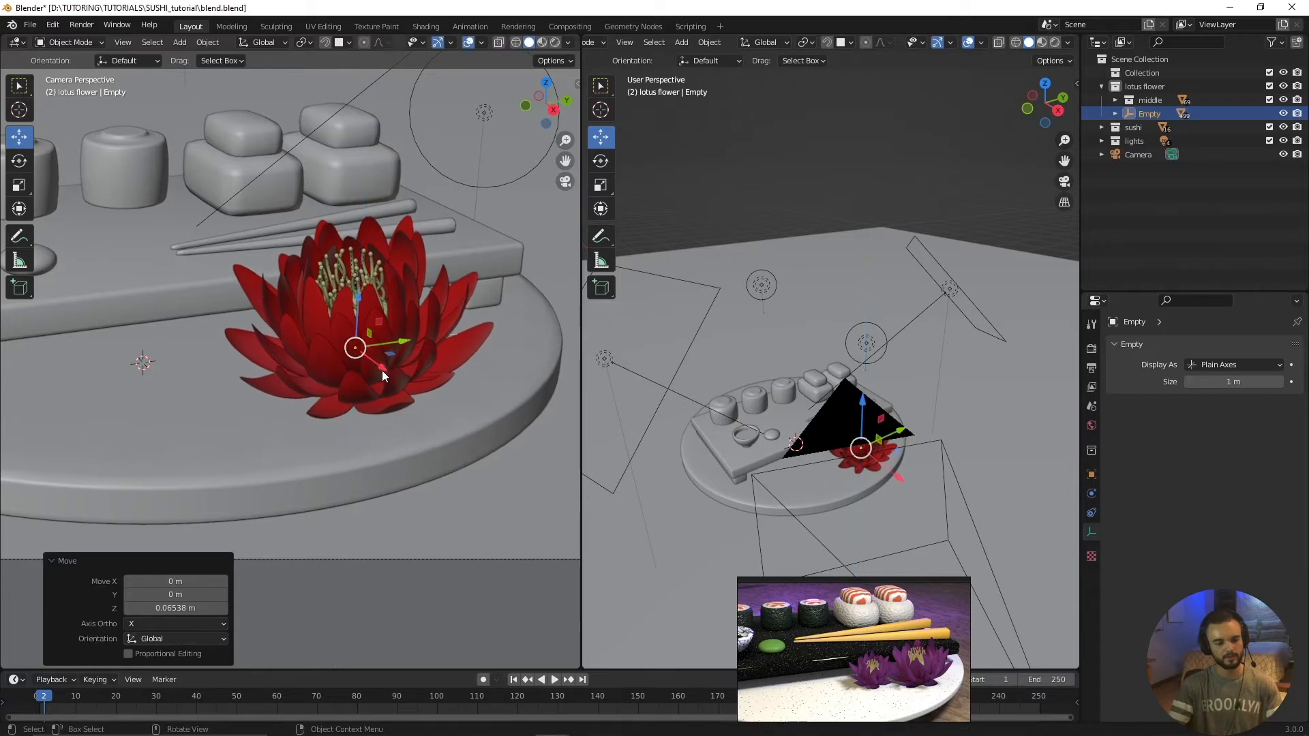
Shift the flower about 0.153 m along Y toward the plate's right edge
left_click_drag(382, 370, 420, 351)
scroll(419, 351, "down", 2)
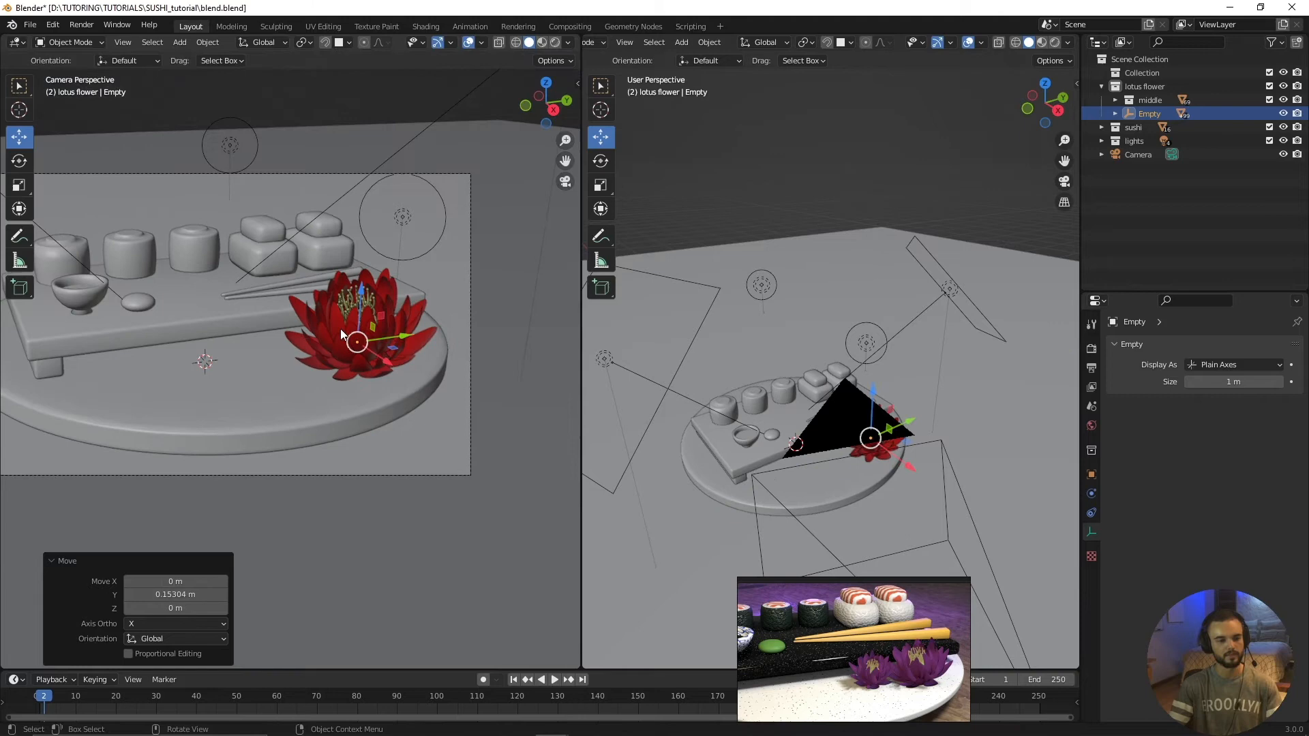
scroll(188, 261, "down", 1)
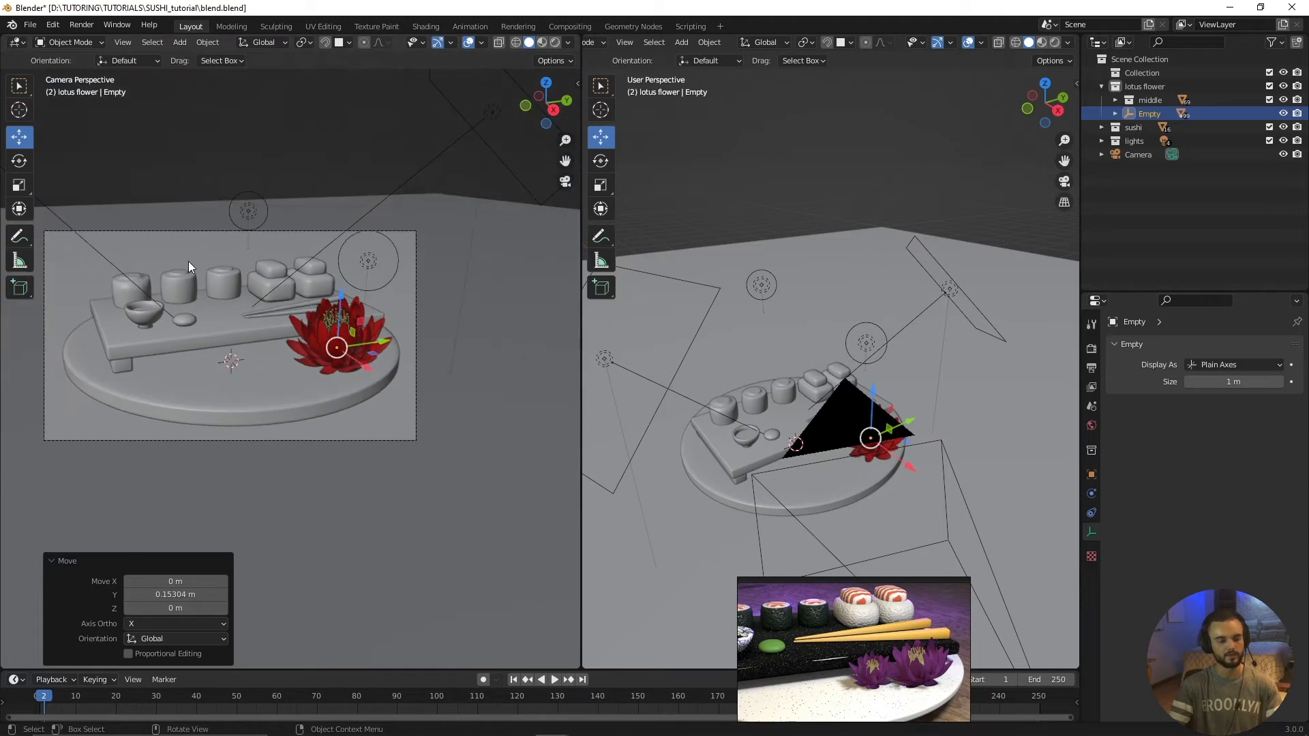
scroll(358, 345, "up", 1)
scroll(351, 324, "up", 1)
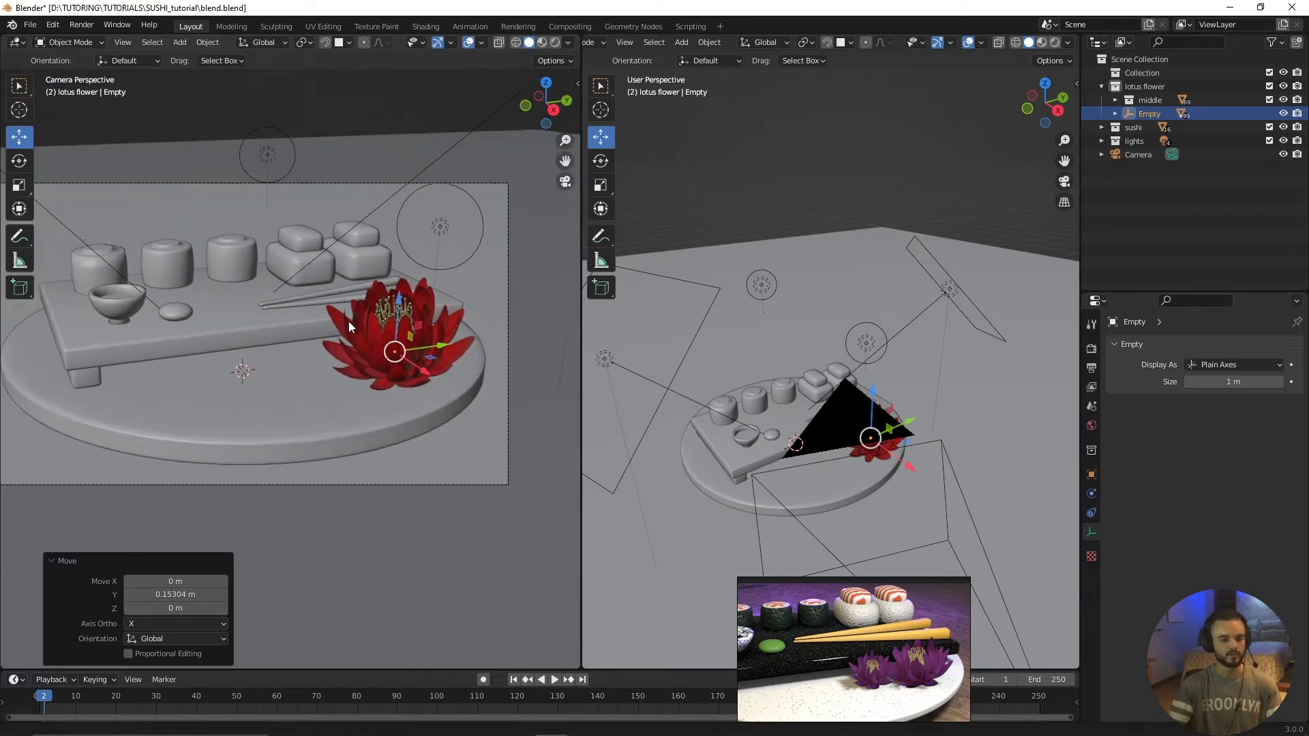
Scale the flower by about 0.856 and lower it about 0.005 m along Z
key("s")
left_click(466, 314)
key("g")
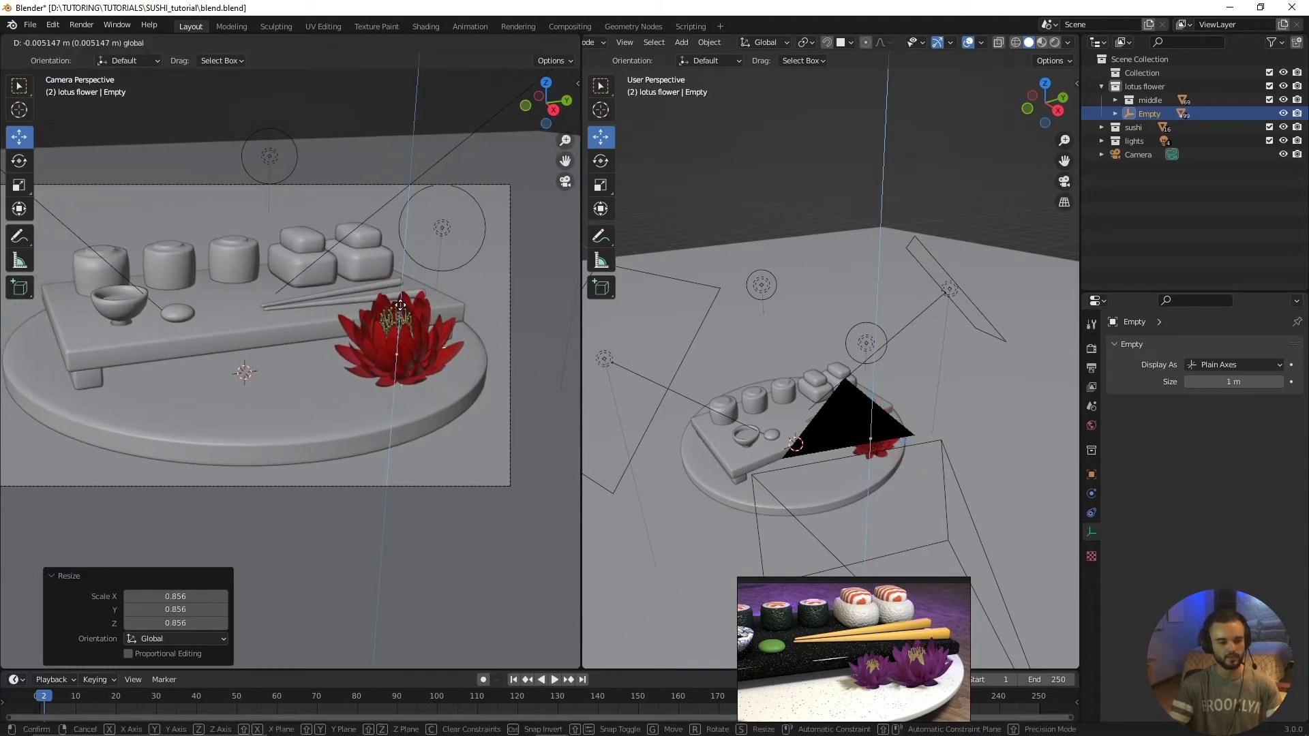
key("z")
left_click(404, 310)
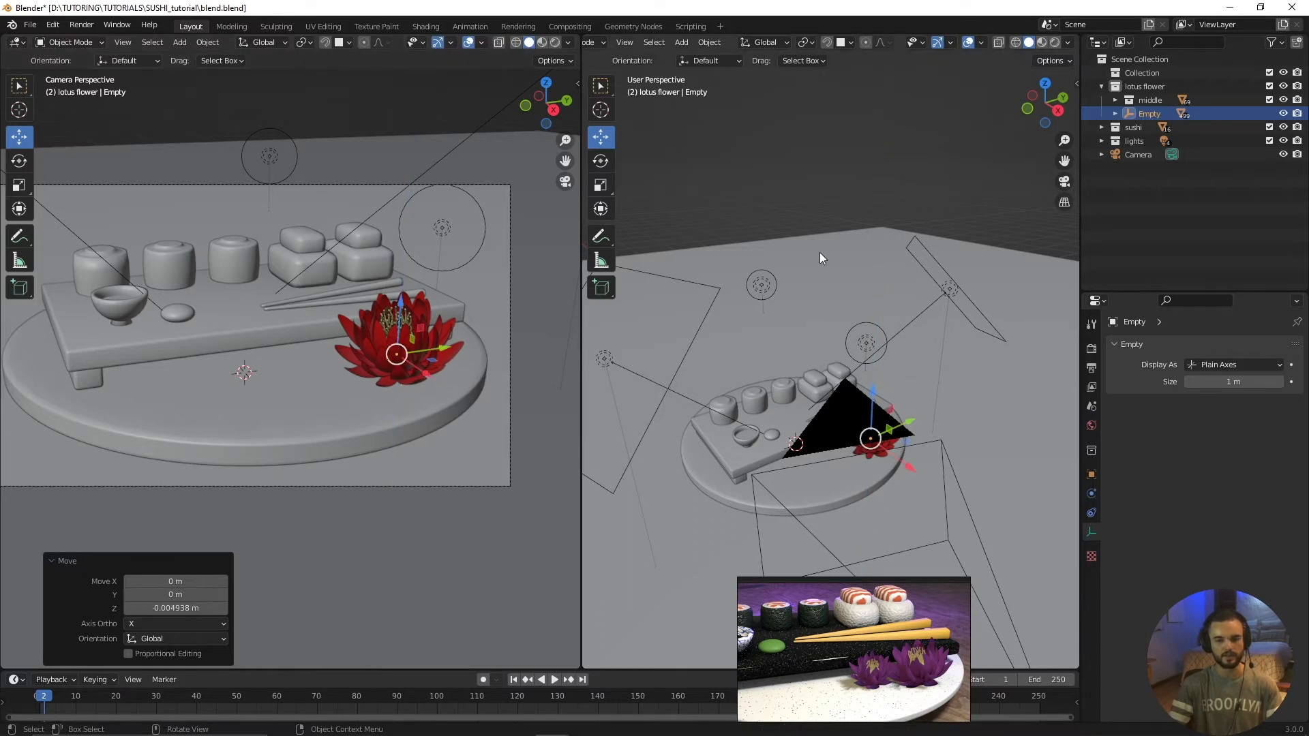
Duplicate the lotus flower collection together with all its objects and collapse the copy in the scene hierarchy
left_click(1102, 87)
left_click(1146, 85)
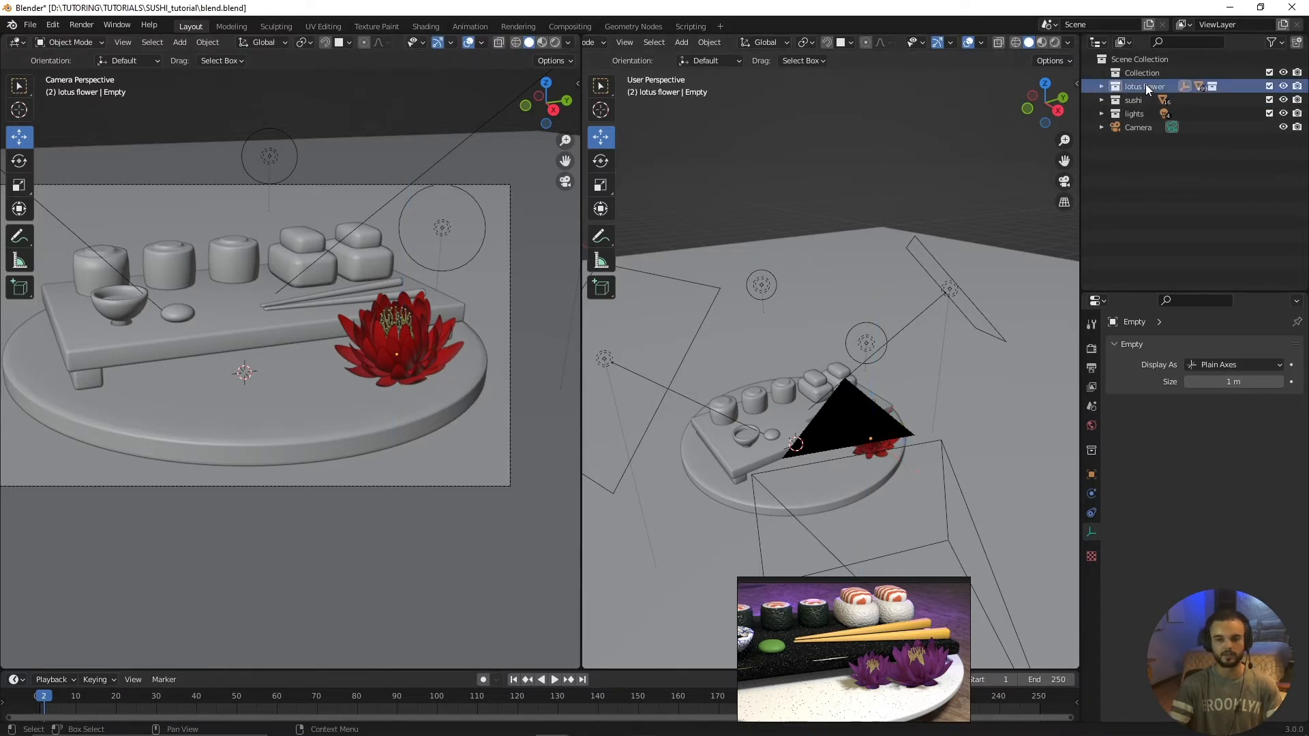
right_click(1141, 88)
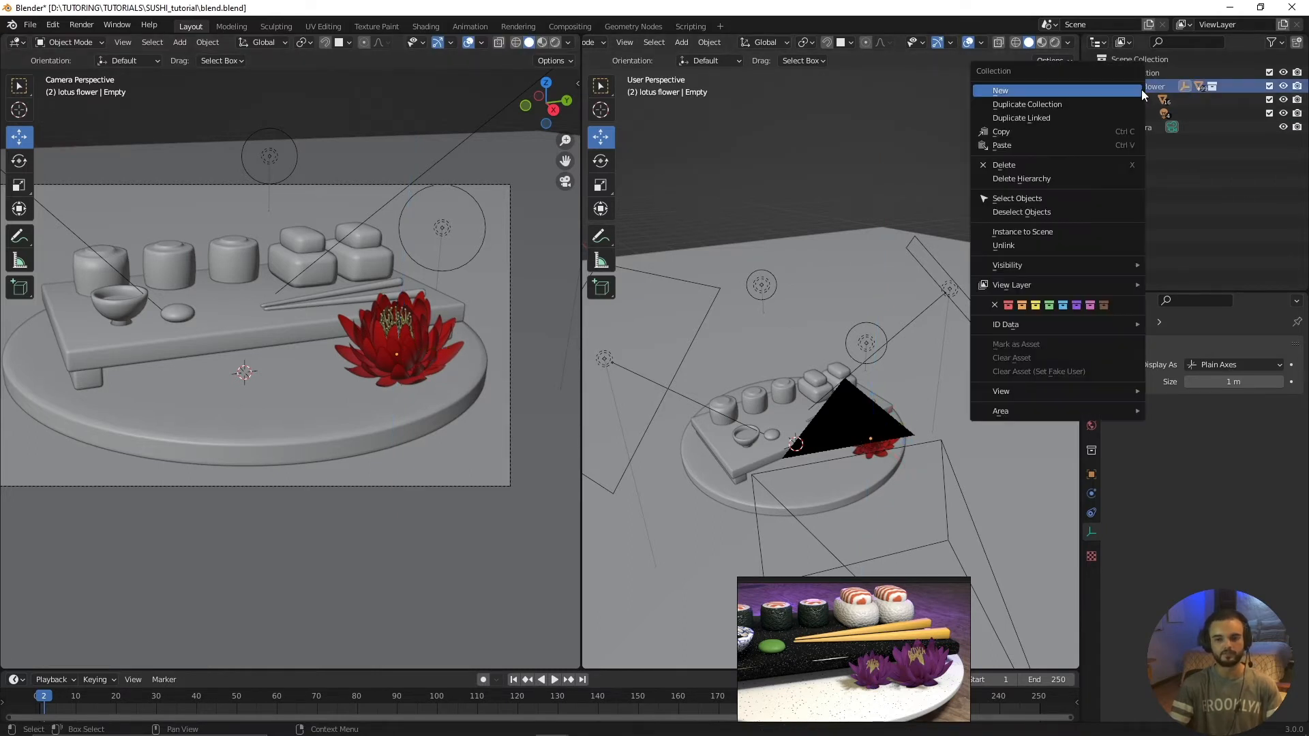
left_click(1029, 104)
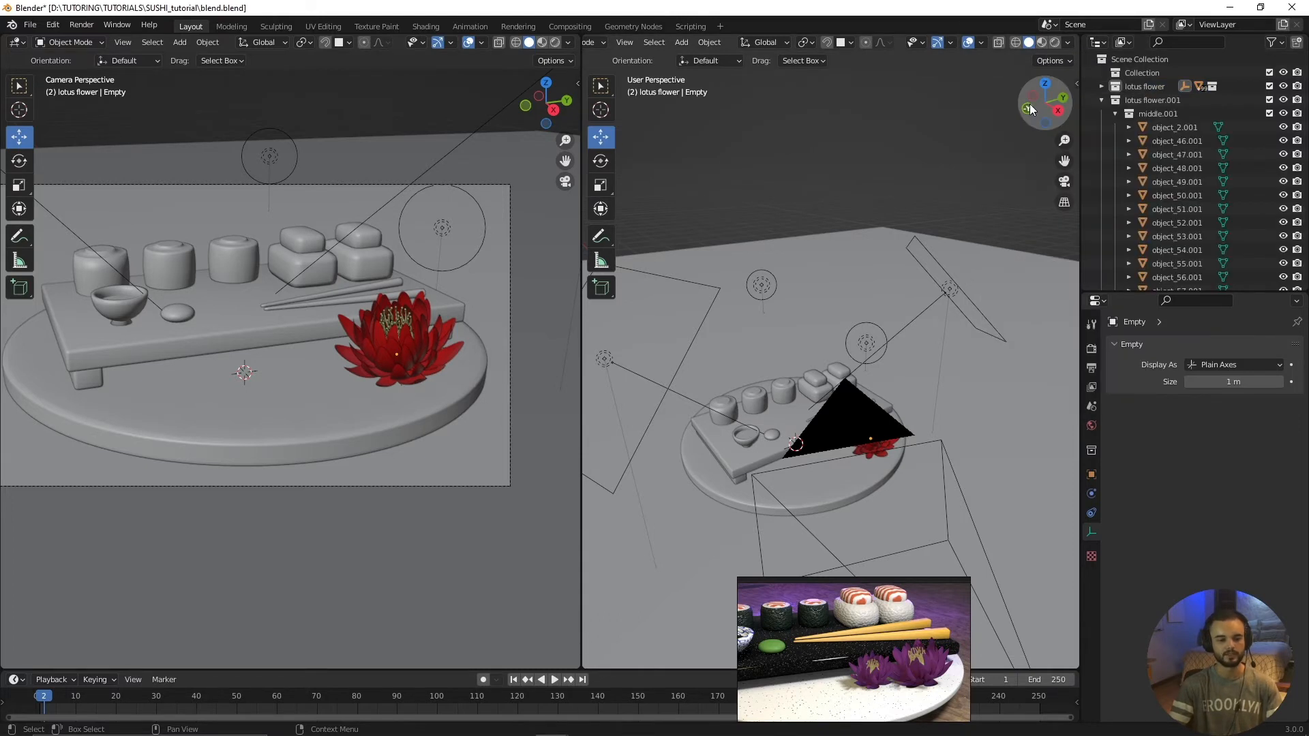
left_click(1101, 100)
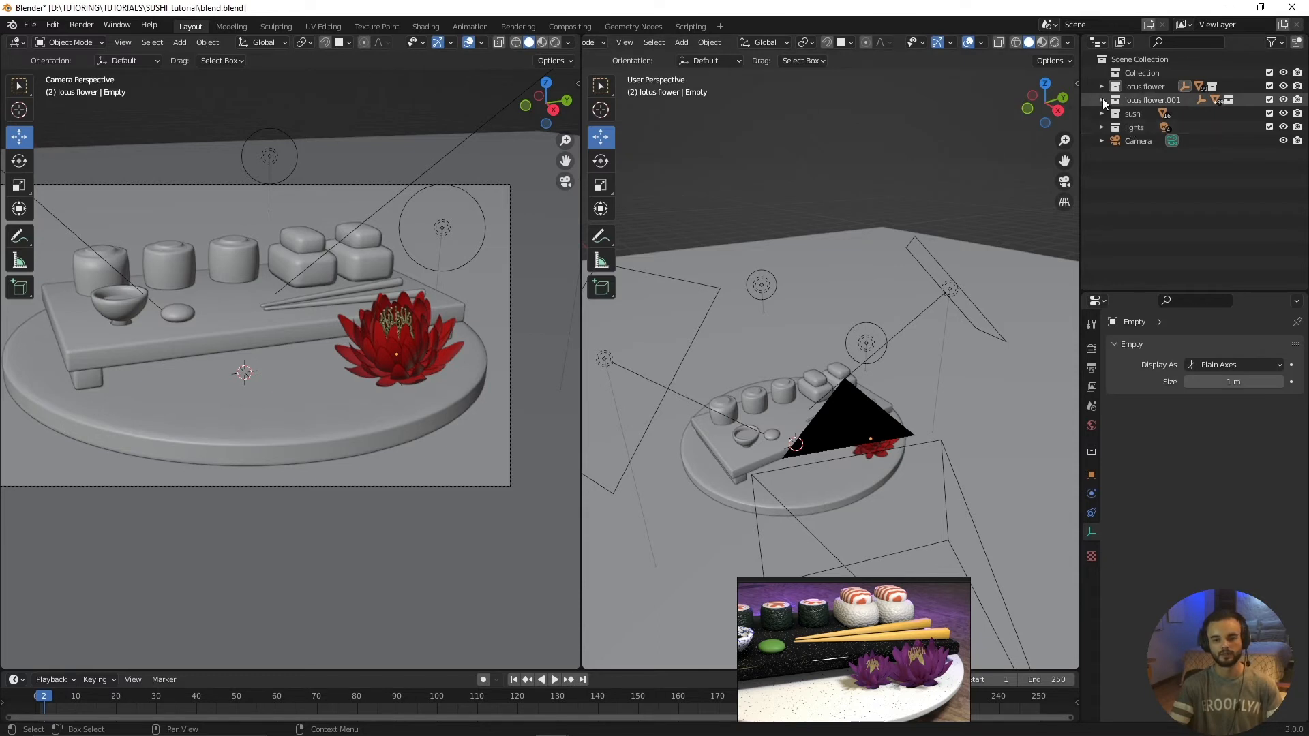
Select the parent empty of the duplicated flower and move it about -0.290 m along Y, beside the original flower
left_click(1101, 100)
left_click(1116, 113)
left_click(1135, 130)
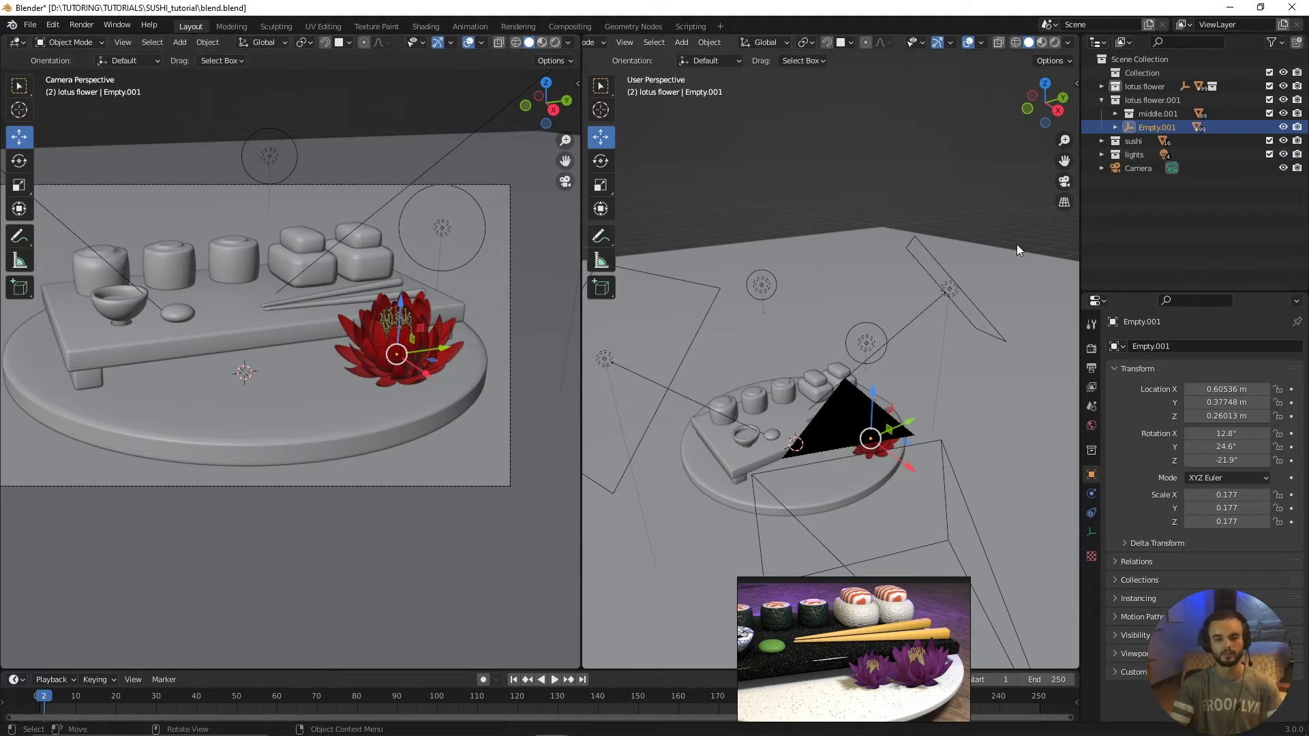
left_click(1153, 100)
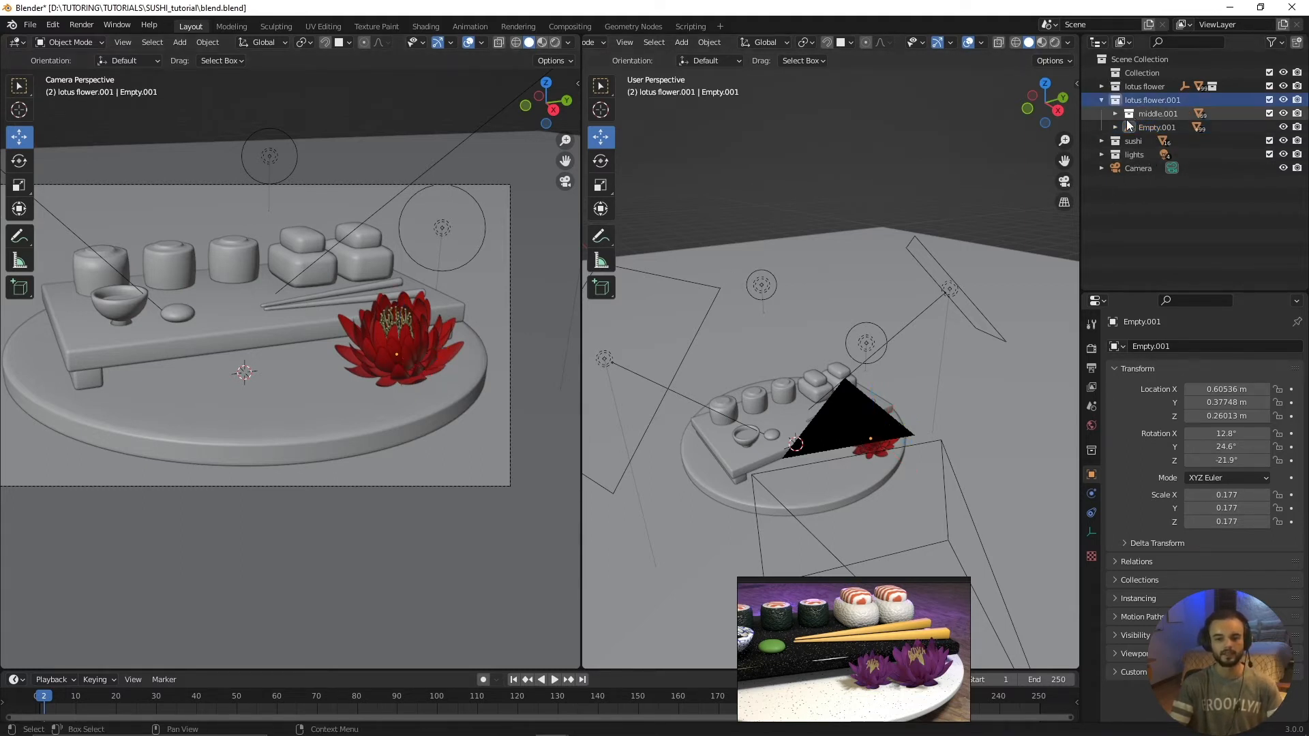
left_click(1153, 128)
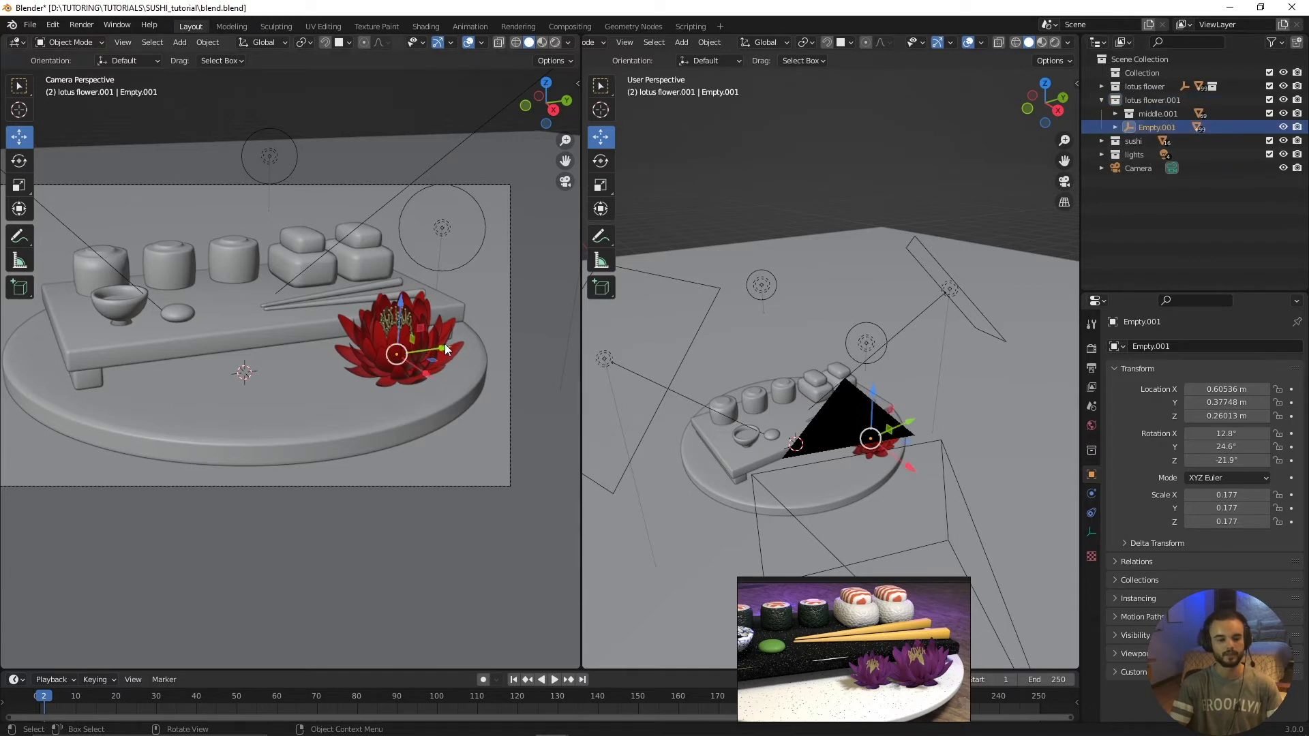
left_click_drag(445, 350, 419, 335)
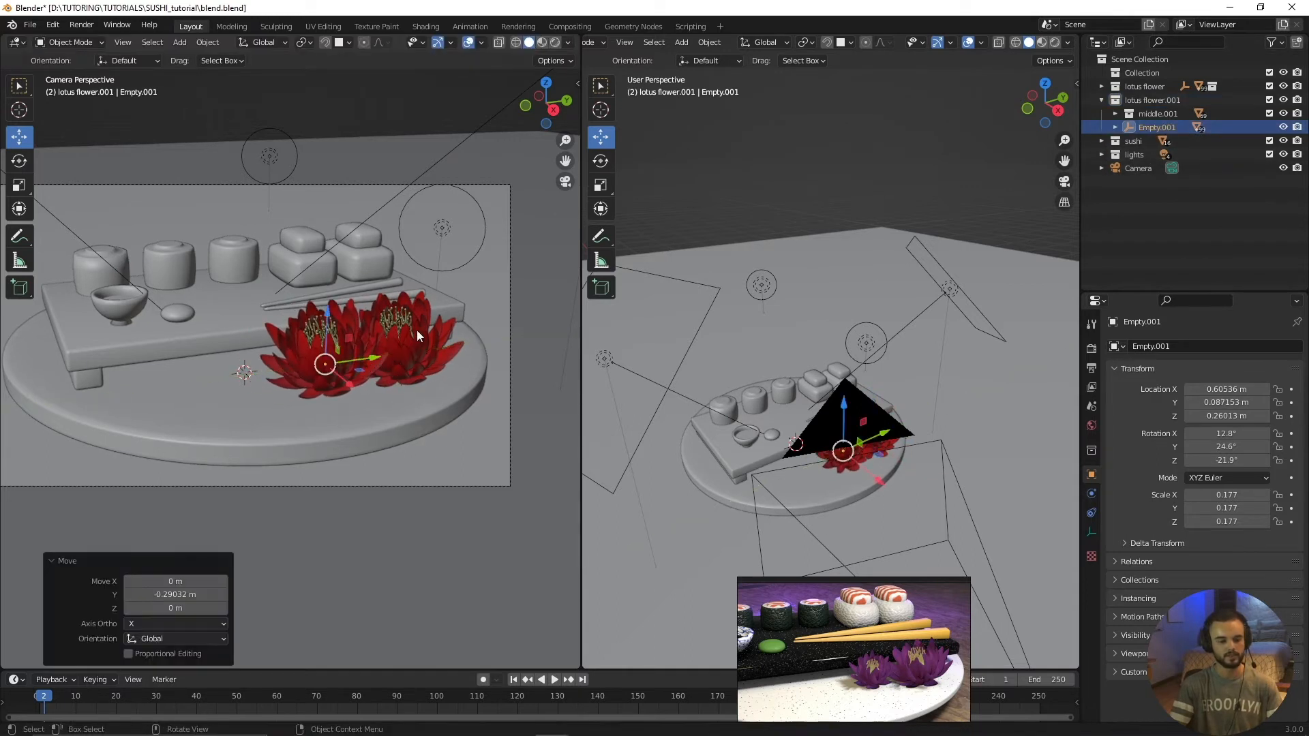
Scale the second flower by about 0.673 and tilt it with a trackball rotation of about 4.0° and 8.6°
key("s")
left_click(409, 341)
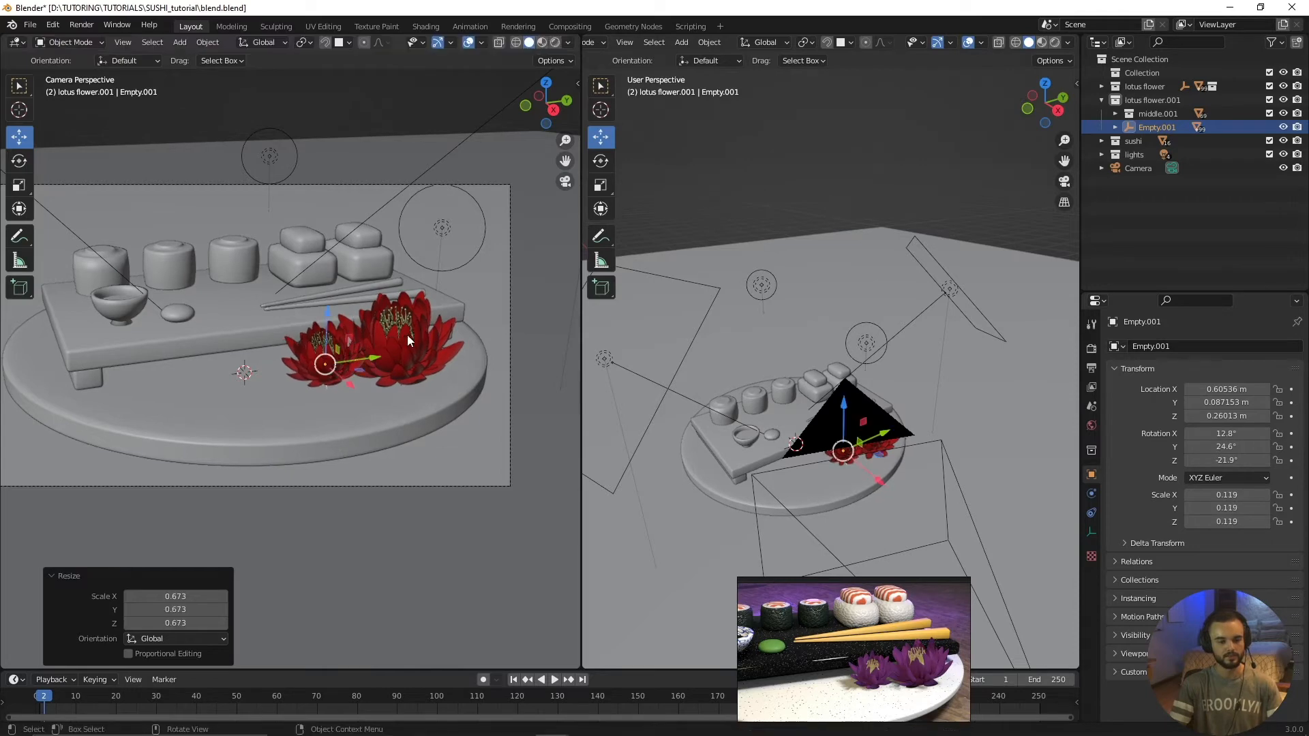
scroll(344, 427, "up", 3)
key("r")
key("r")
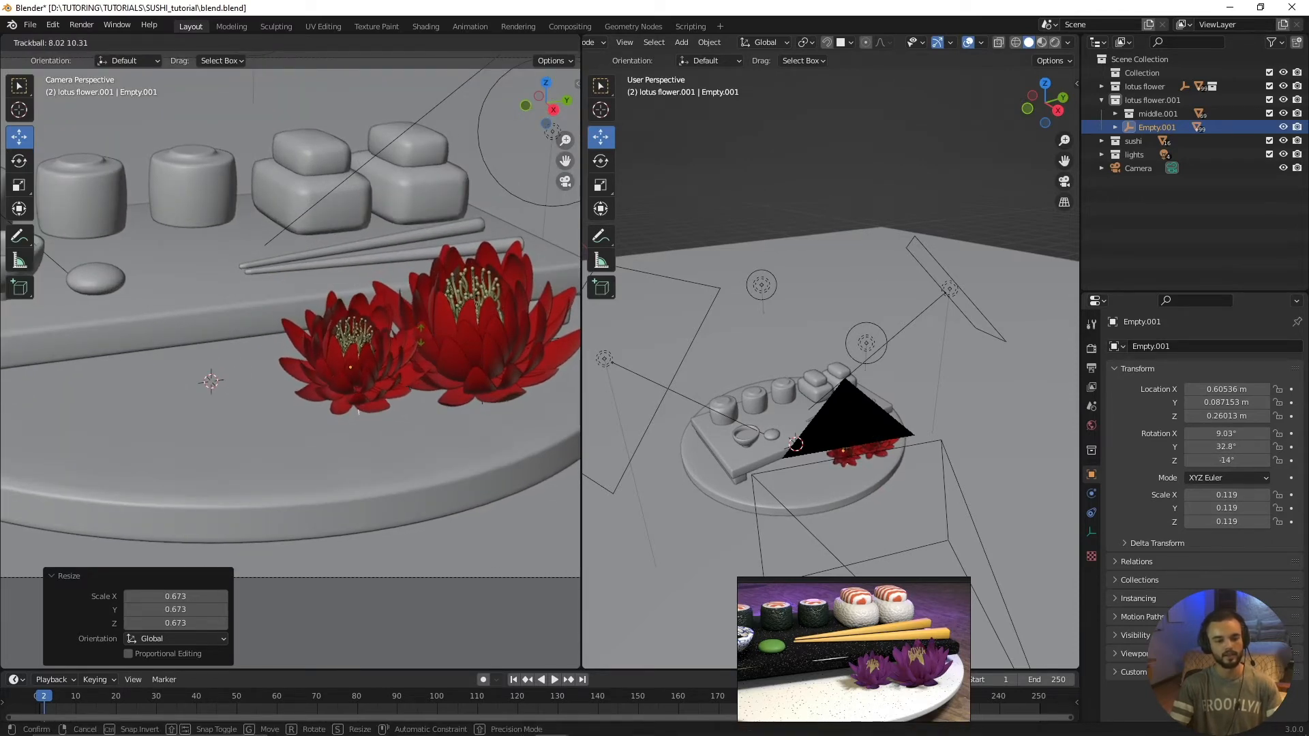
left_click(410, 360)
Shift the smaller flower about -0.052 m along Y, away from the larger one, and fine-tune its tilt
key("g")
key("y")
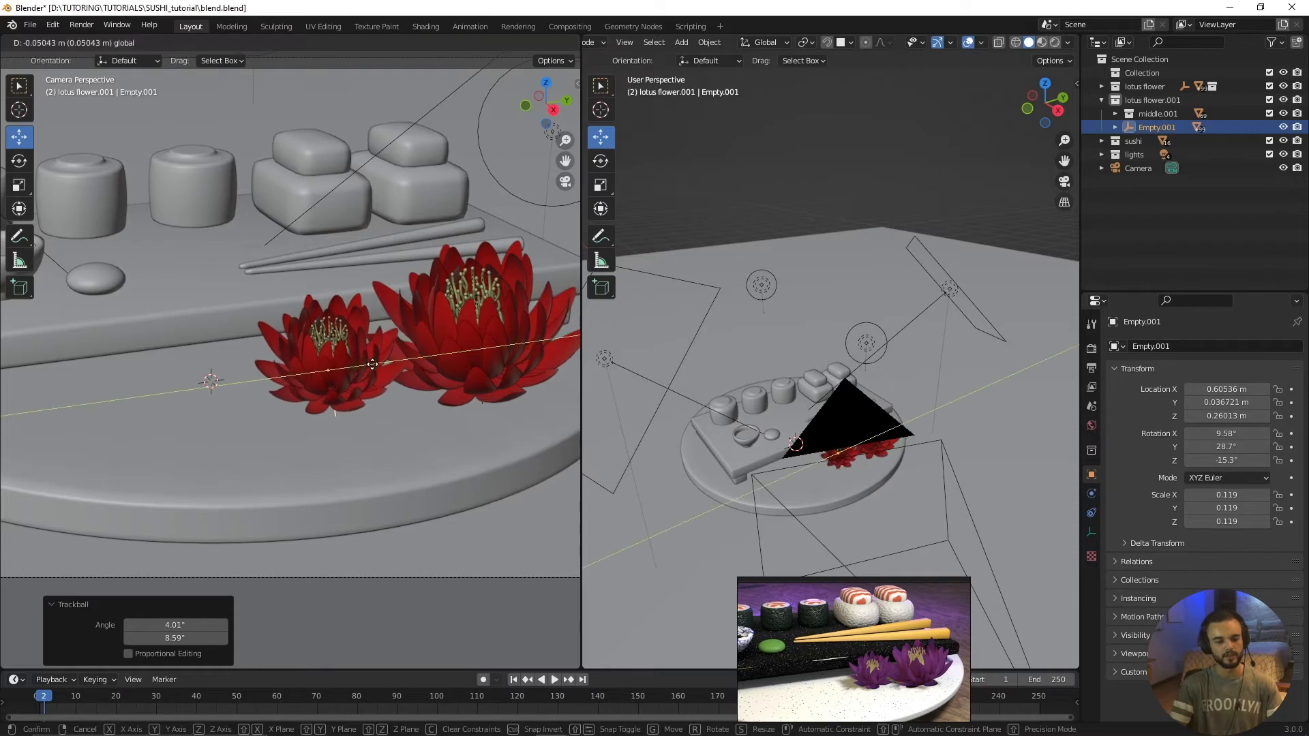
left_click(370, 366)
key("r")
key("r")
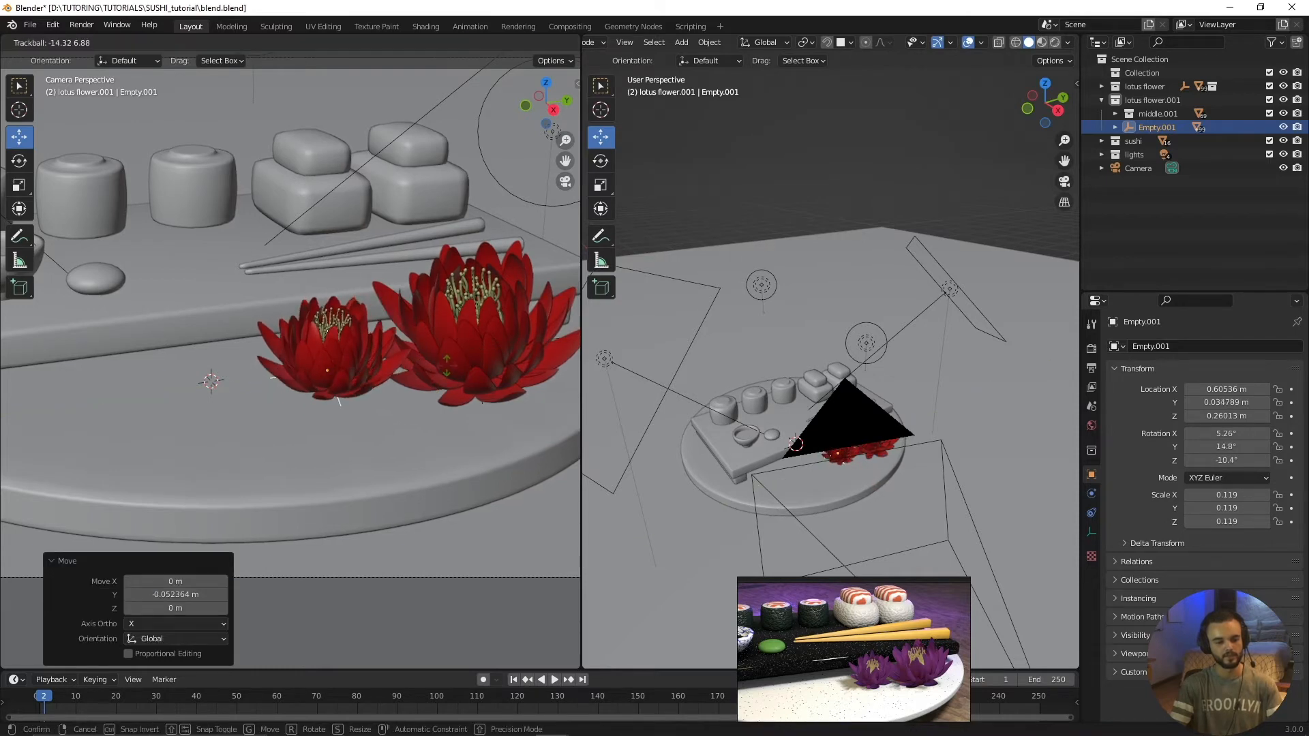
right_click(420, 435)
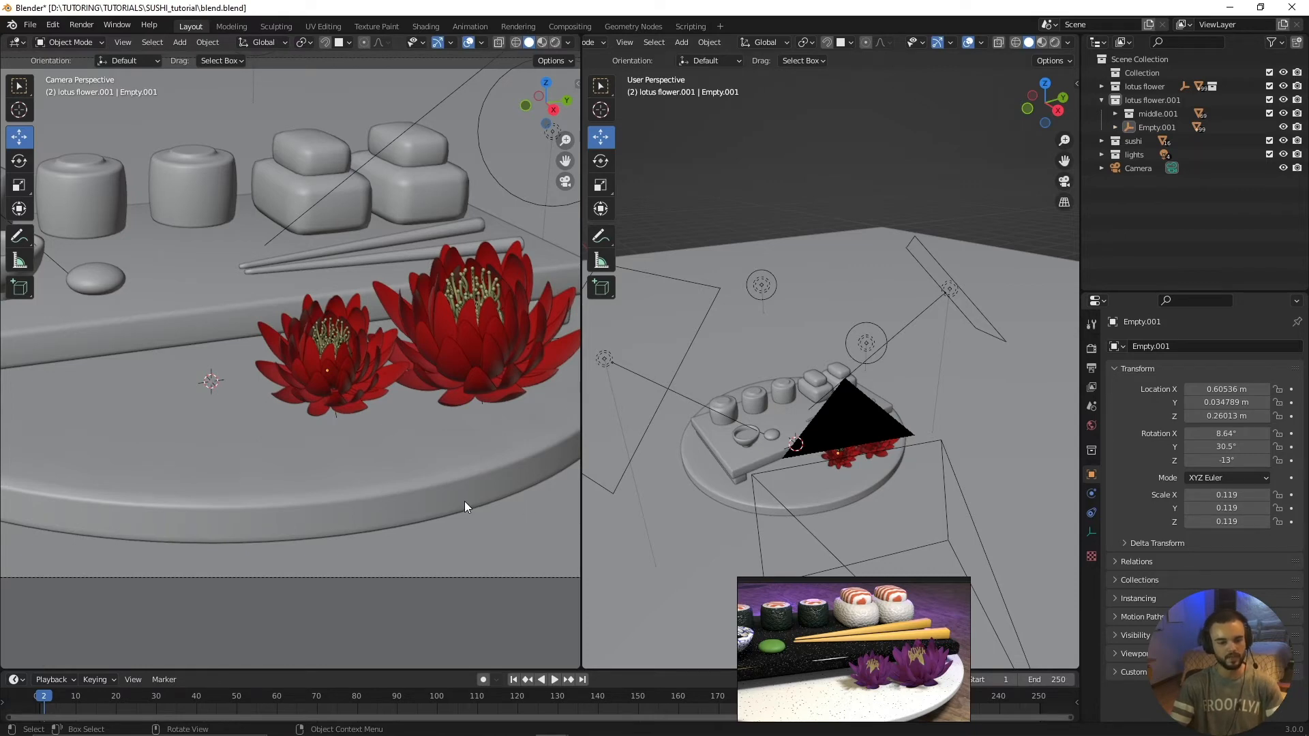
scroll(465, 506, "down", 4)
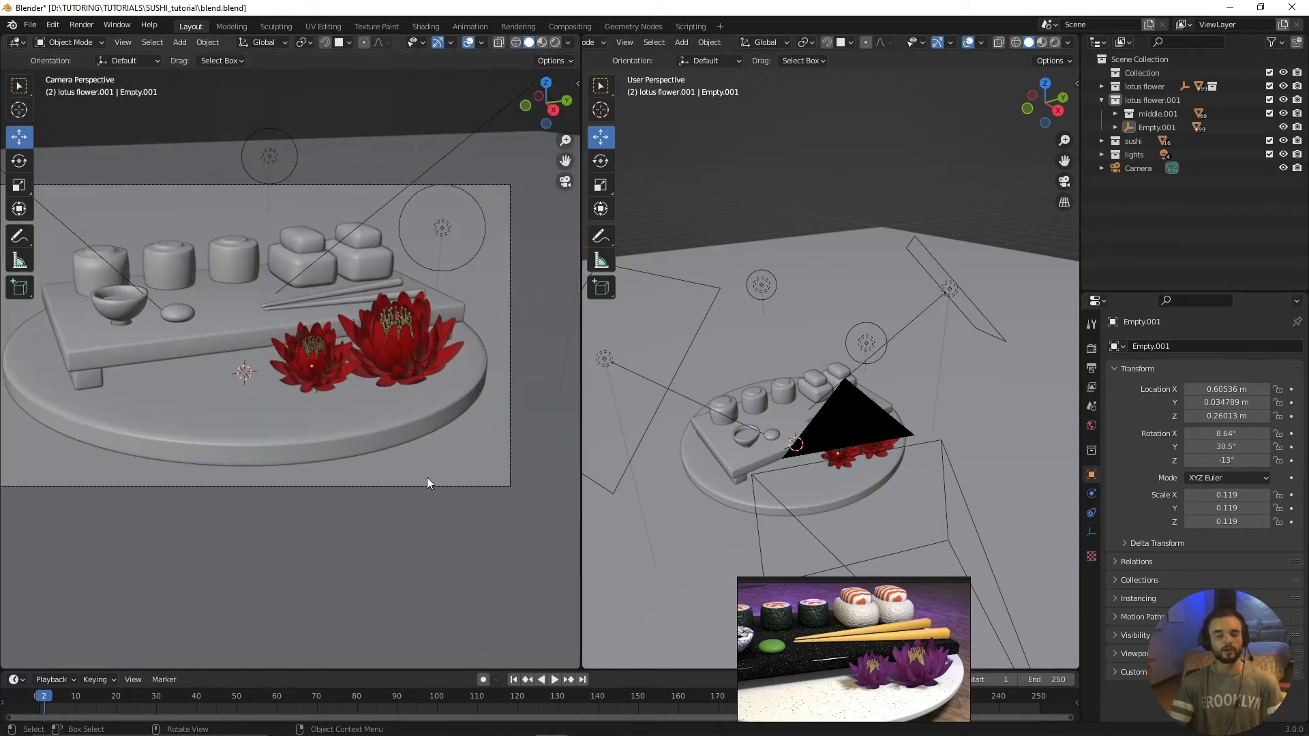
middle_click_drag(338, 358, 394, 370, "shift")
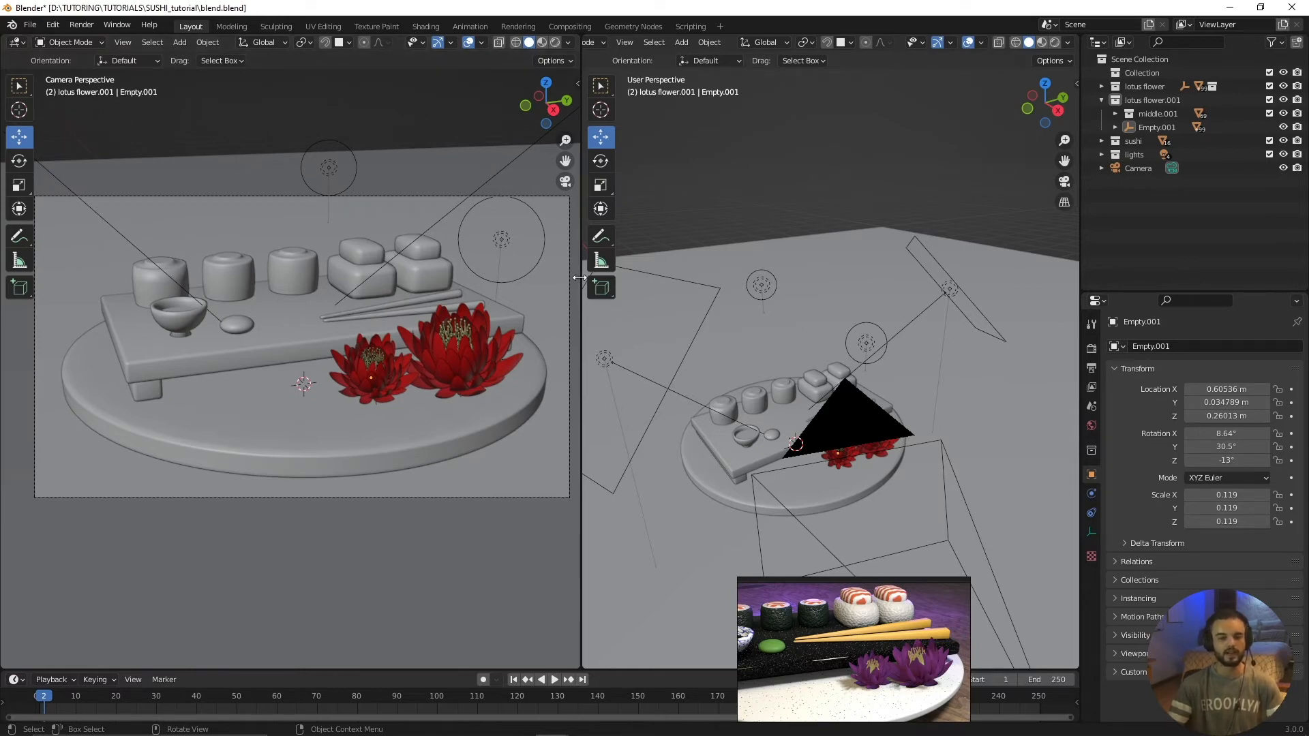
Reposition the reference image to show the whole plate, and set the camera's focal length to 65 mm
left_click_drag(851, 630, 908, 594)
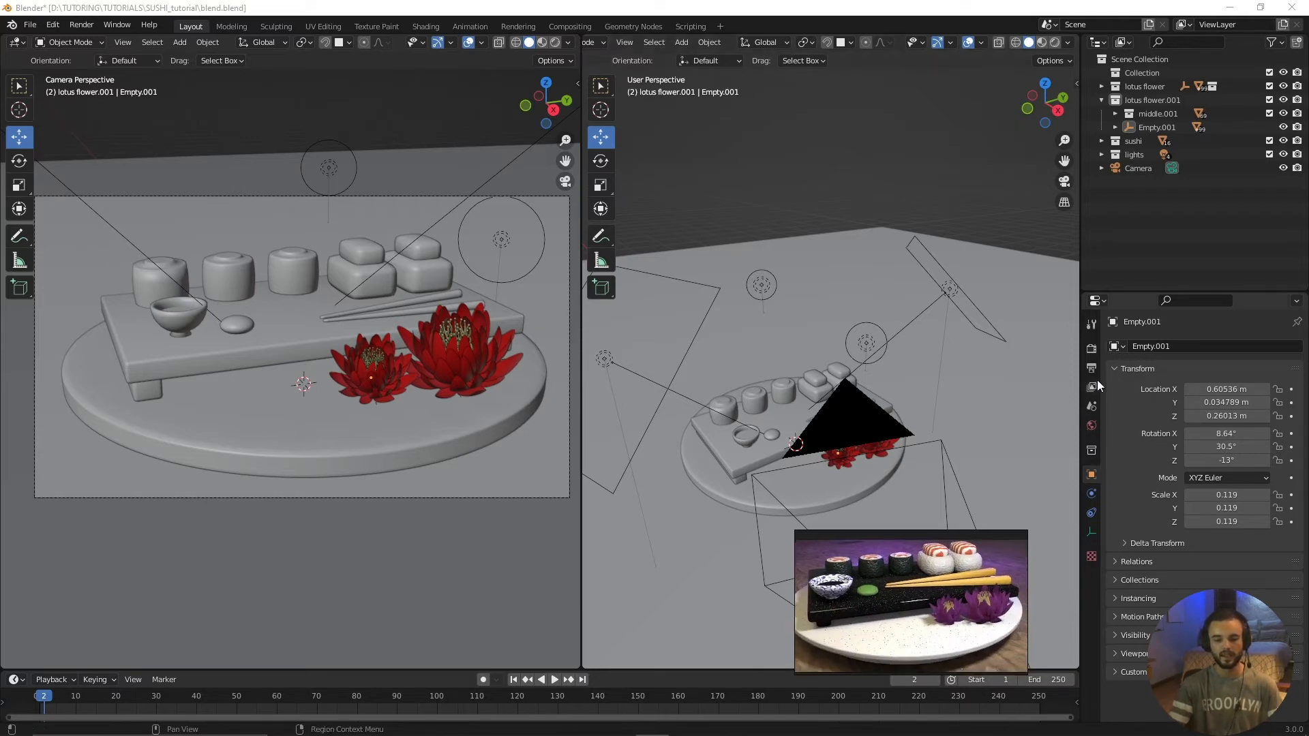
left_click(1091, 349)
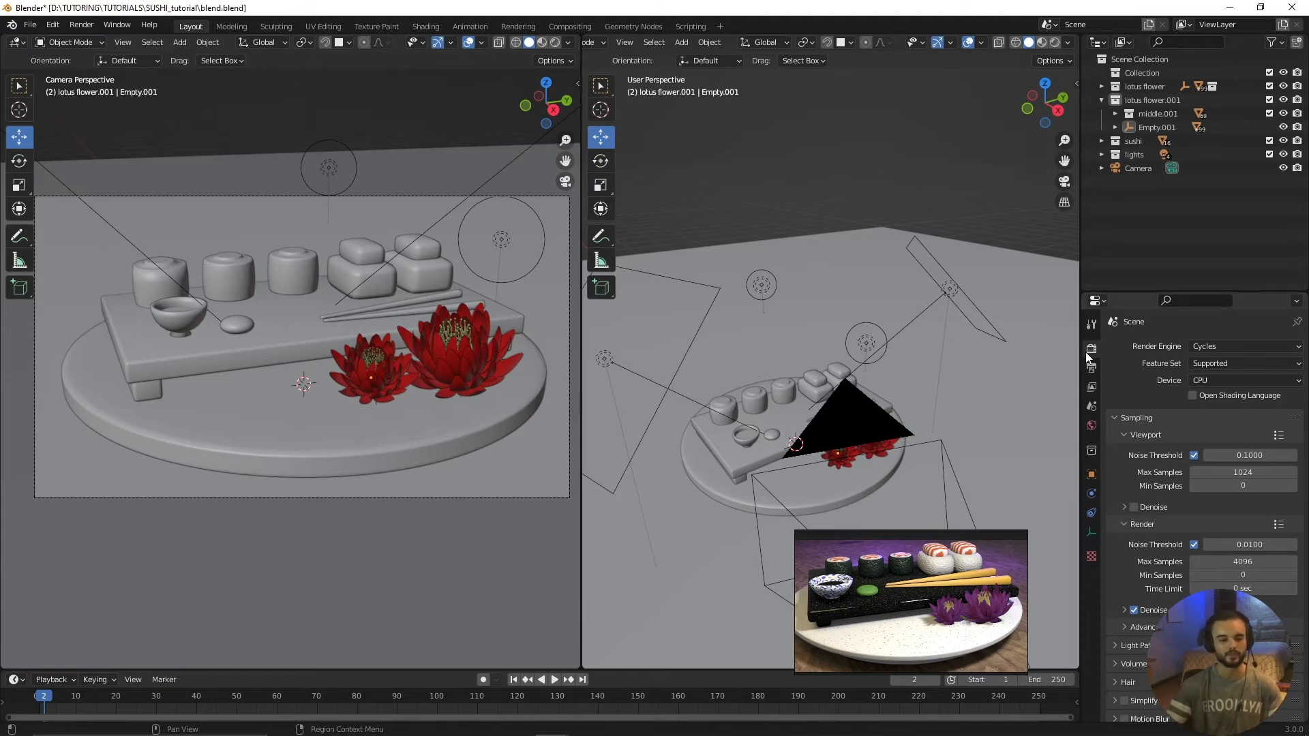
middle_click_drag(383, 345, 404, 277)
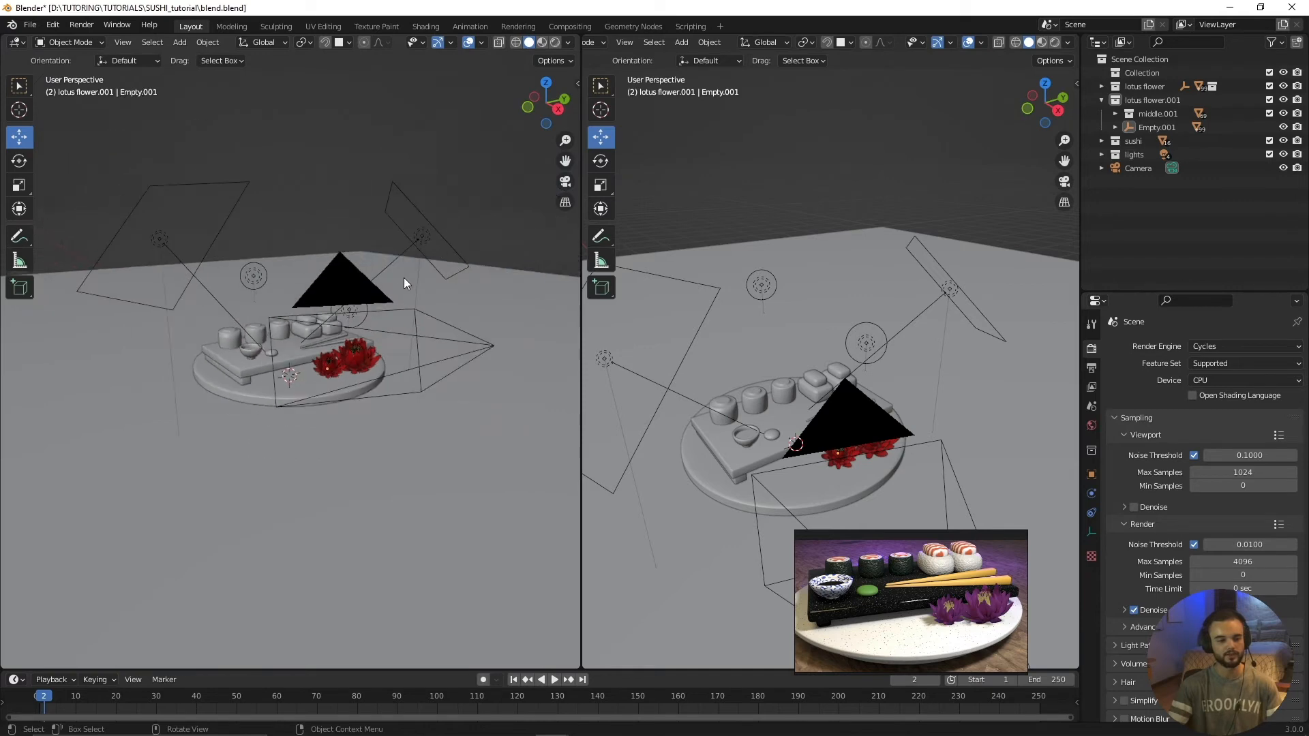
left_click(338, 285)
left_click(1090, 532)
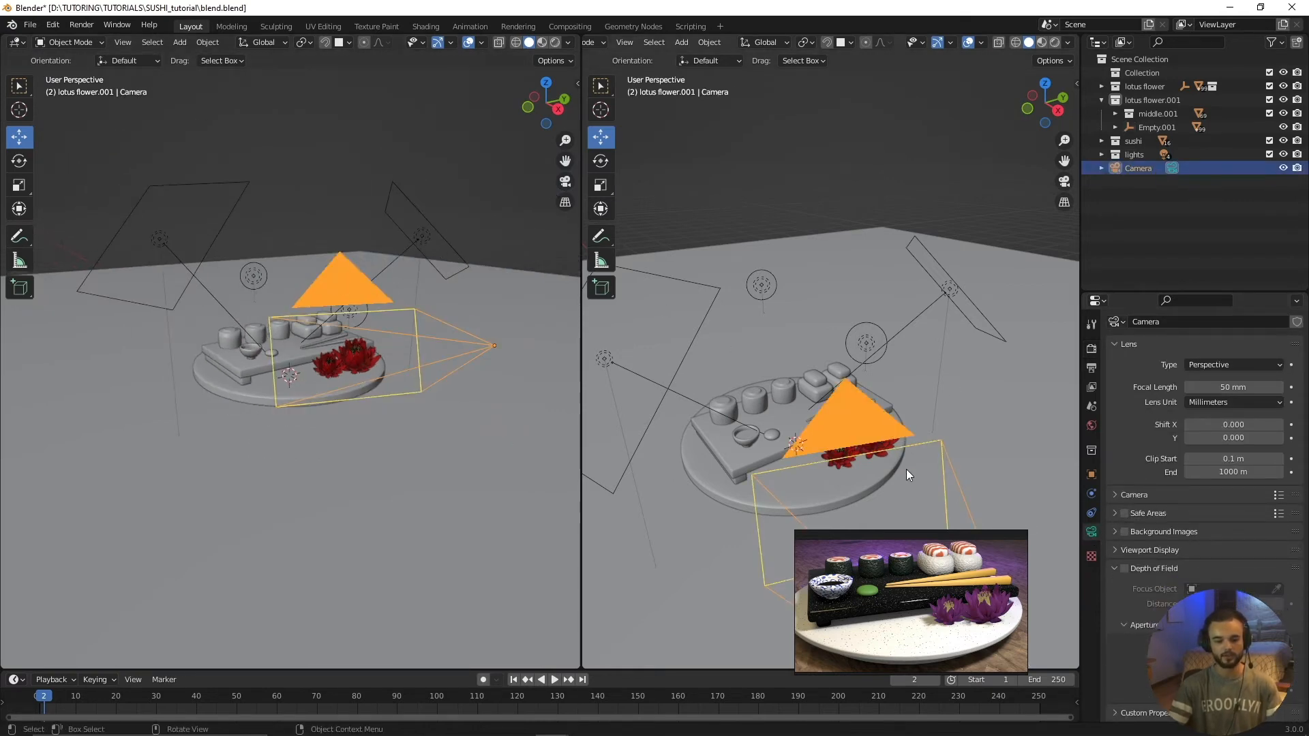
key("KP_Decimal")
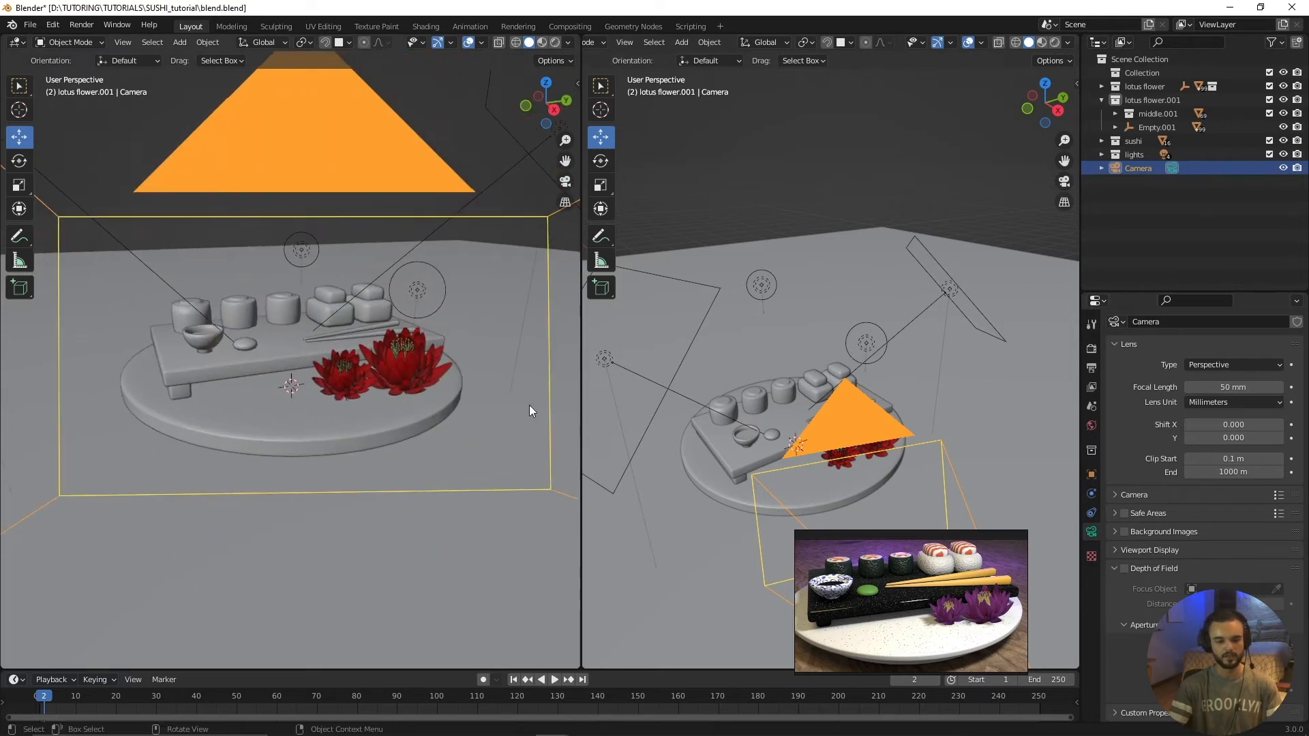
scroll(472, 443, "down", 6)
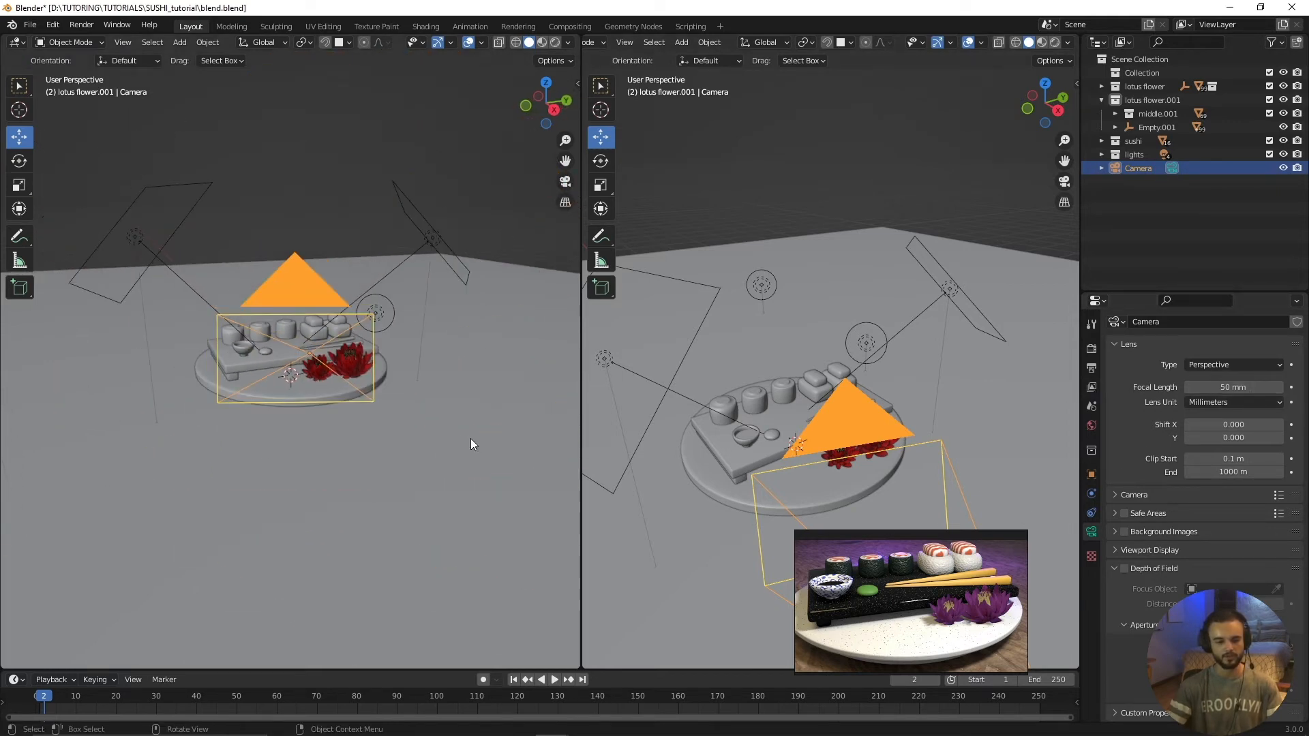
key("KP_0")
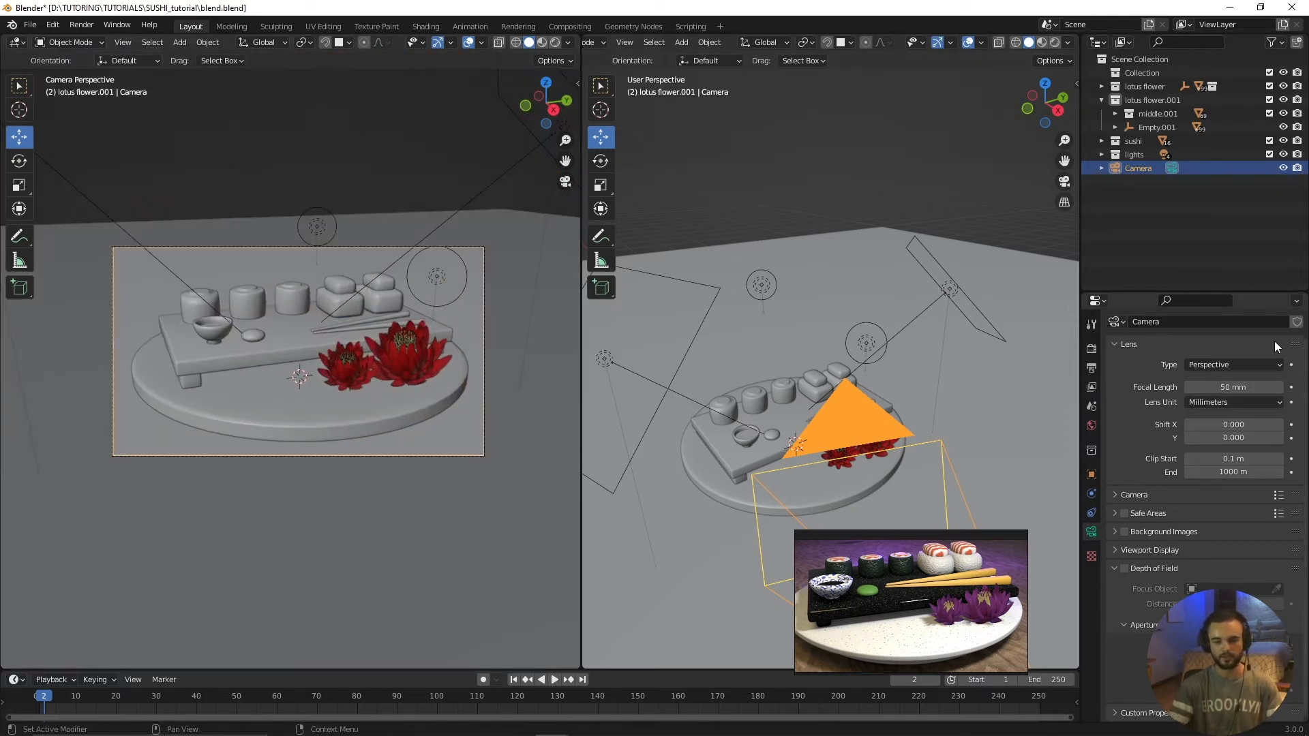
left_click_drag(1234, 387, 1262, 386)
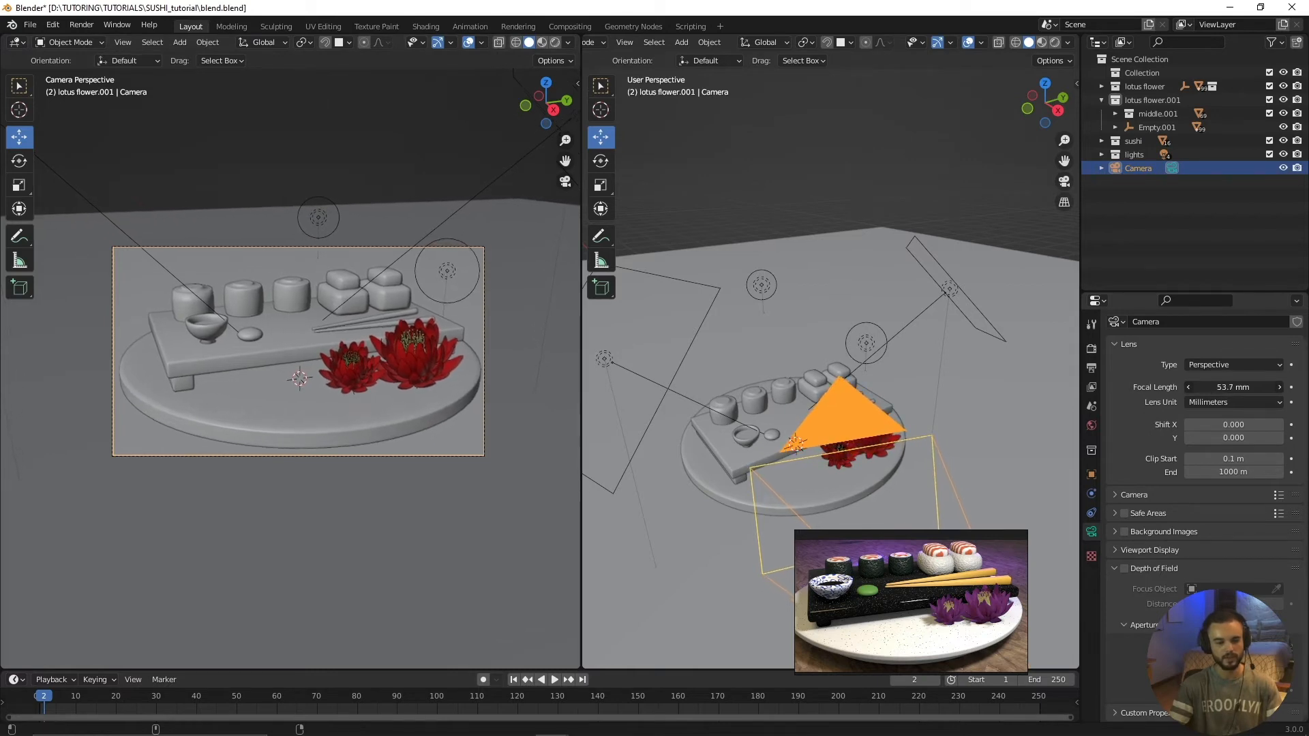
left_click(1242, 388)
type("65")
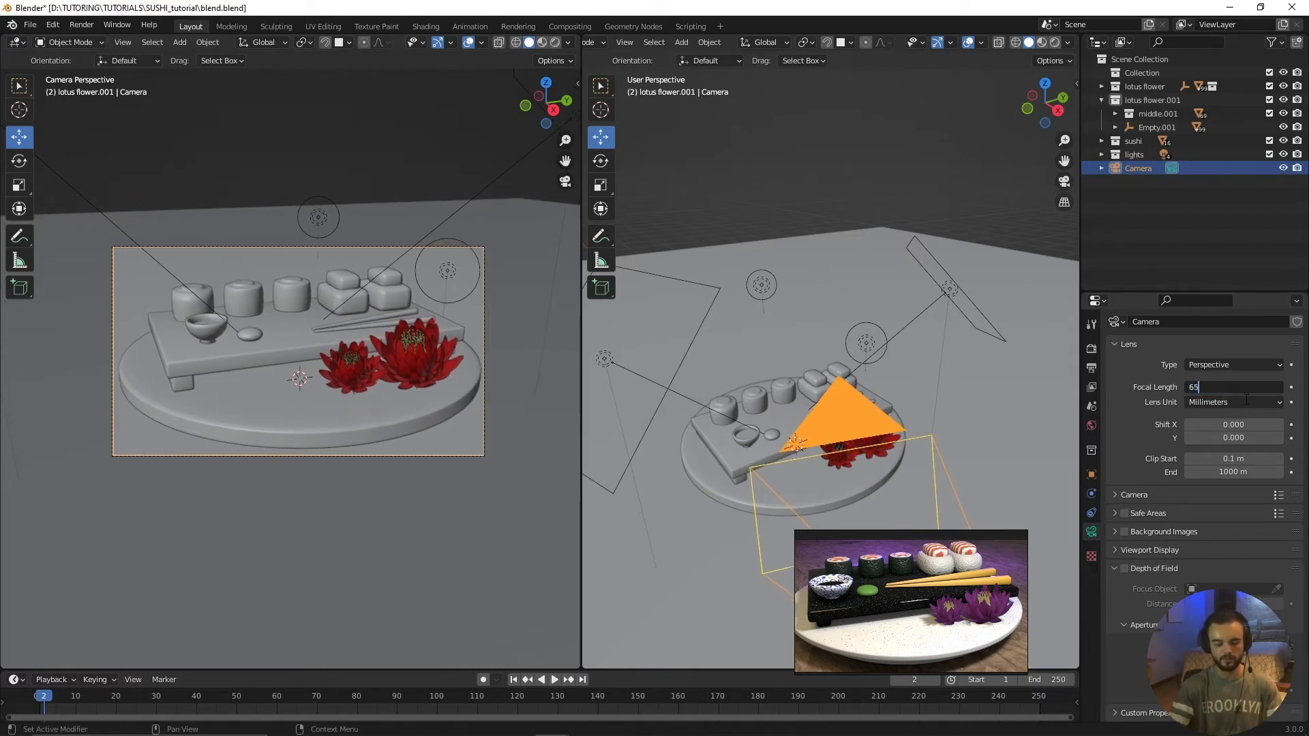
key("Return")
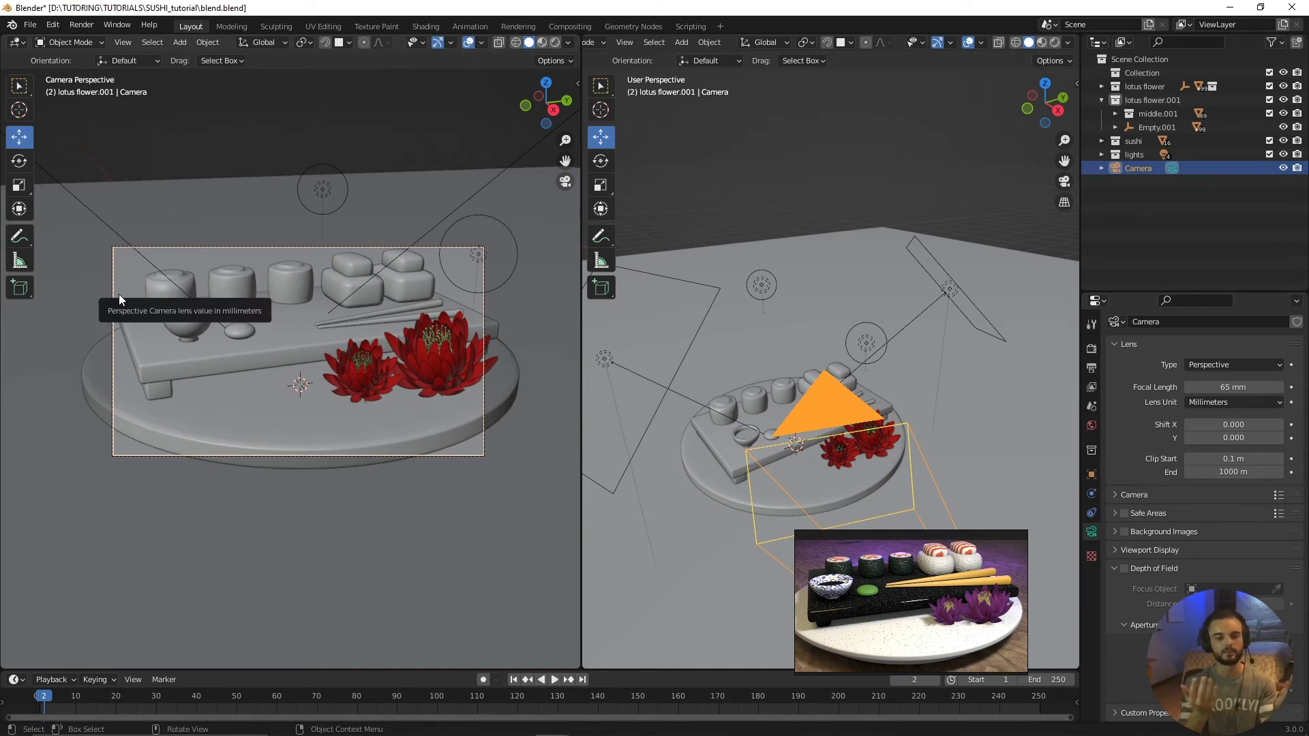
scroll(332, 392, "down", 2)
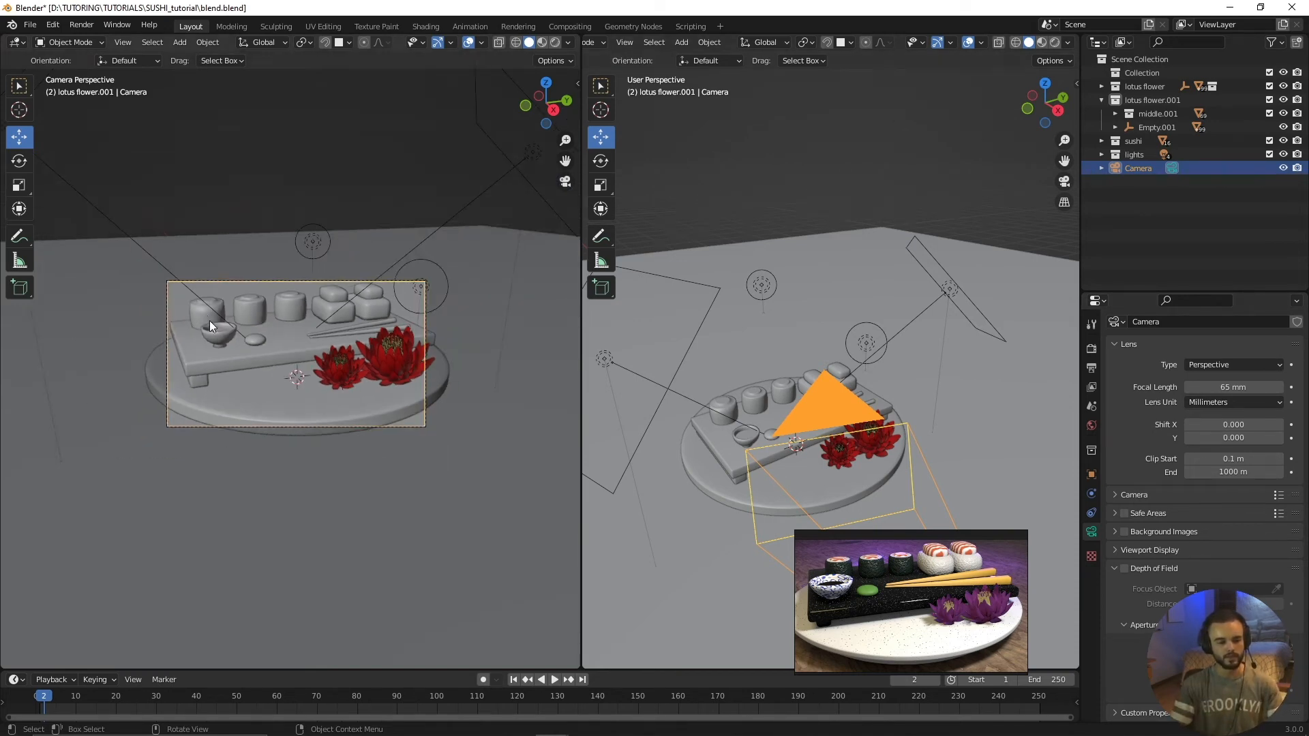
scroll(210, 320, "up", 2)
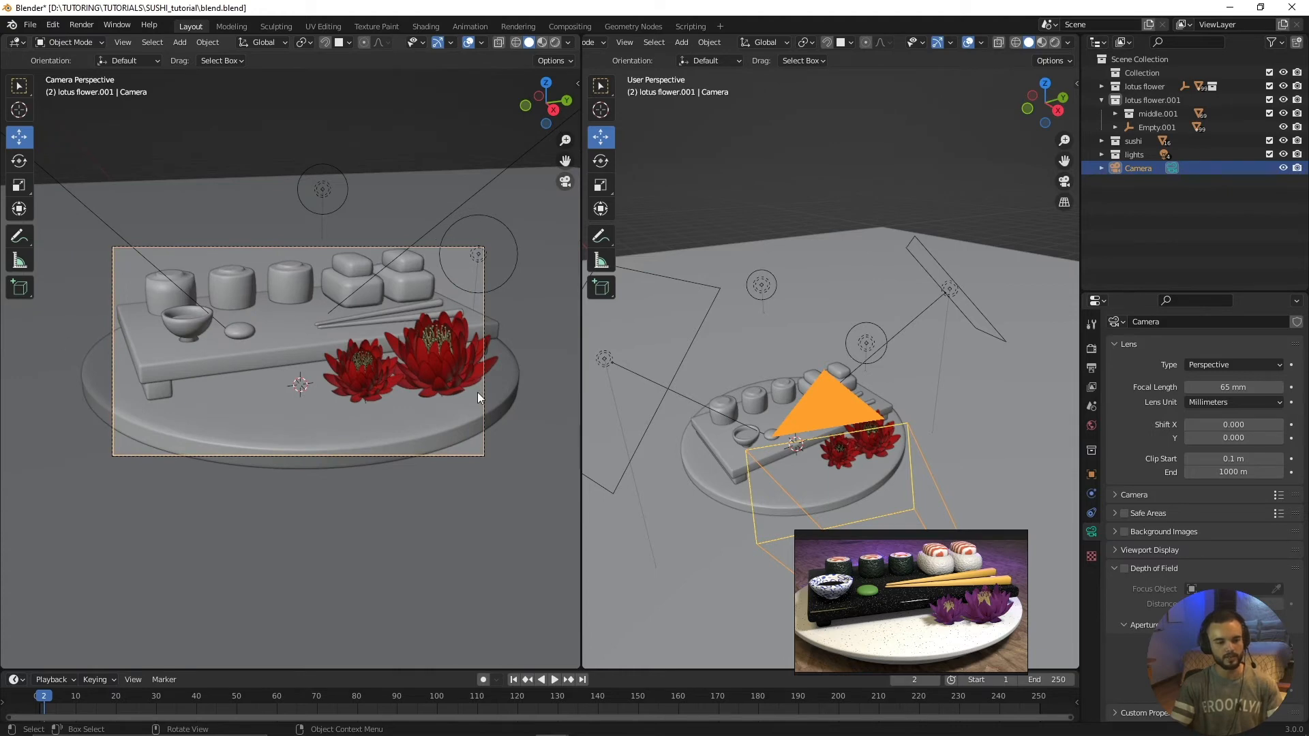
Unlock the camera's X, Y and Z location so that it can be moved
scroll(111, 350, "down", 2)
middle_click_drag(428, 395, 334, 297)
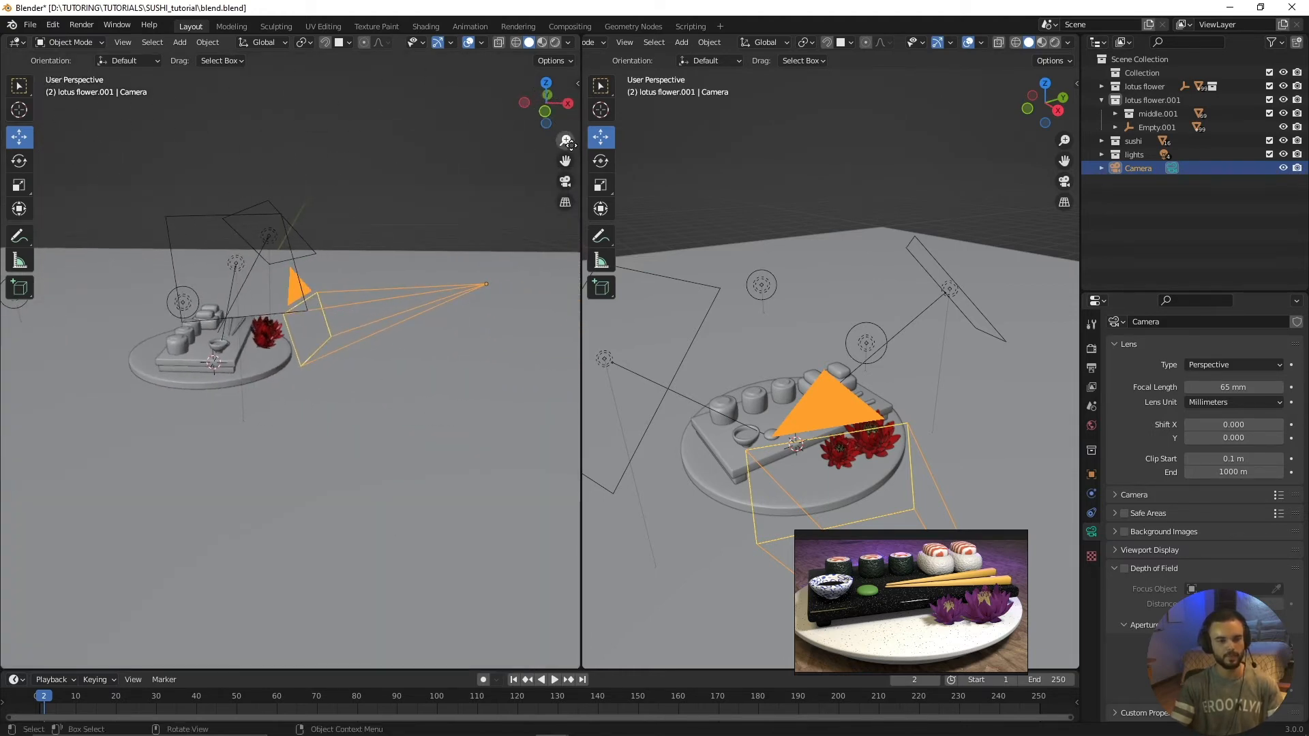
key("n")
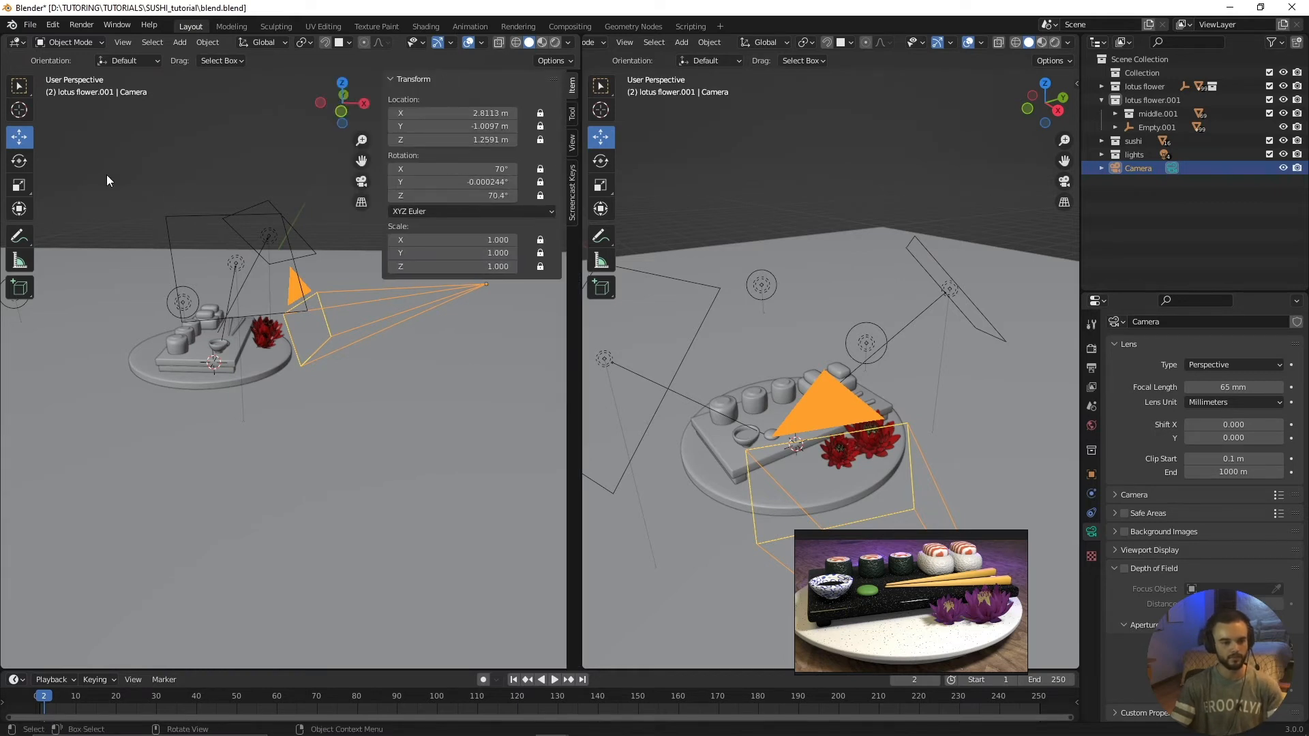
key("n")
scroll(424, 310, "down", 3)
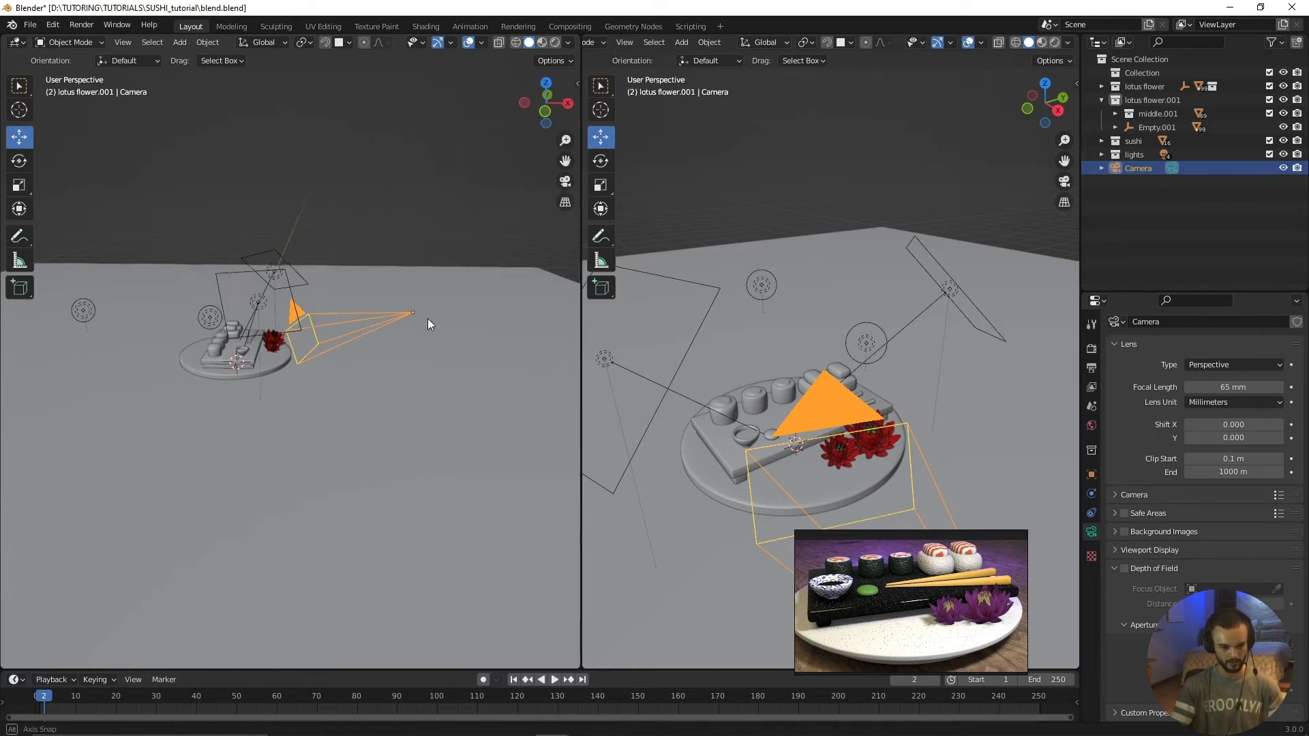
middle_click_drag(428, 318, 391, 314)
scroll(455, 323, "up", 2)
scroll(345, 307, "down", 4)
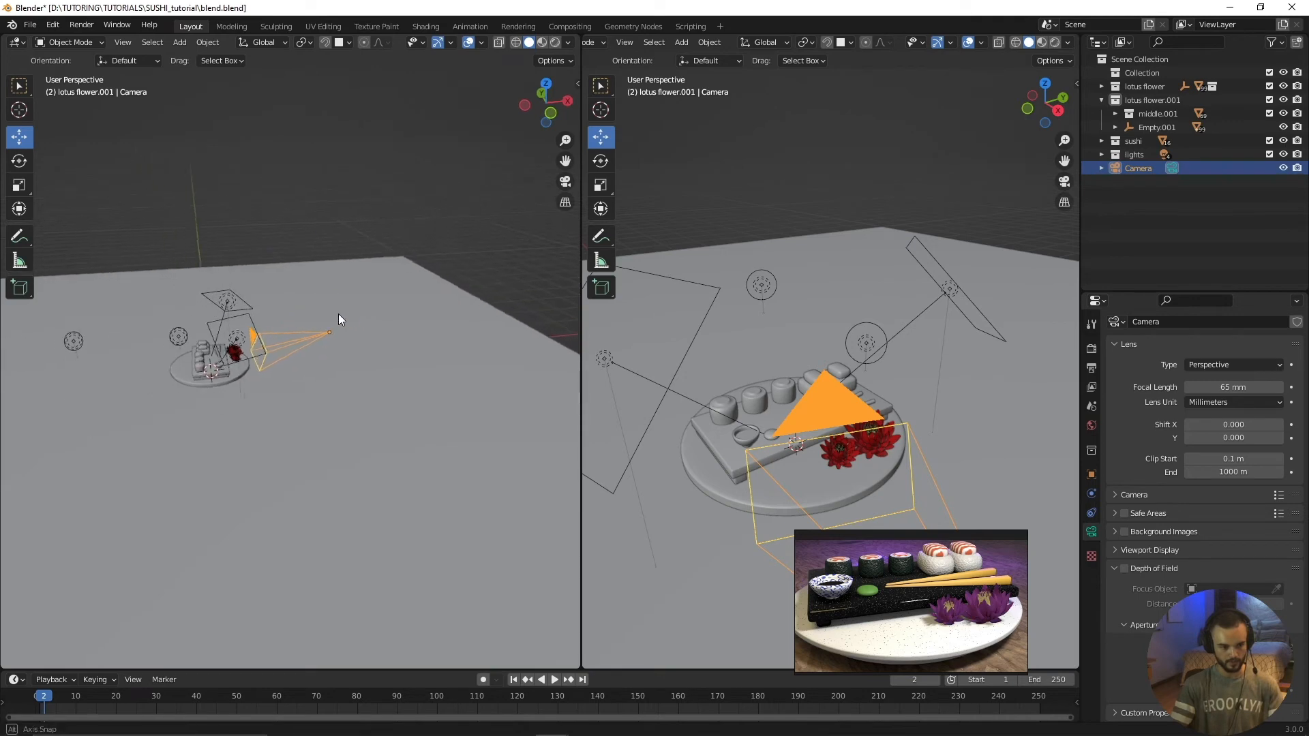
middle_click_drag(400, 310, 402, 269)
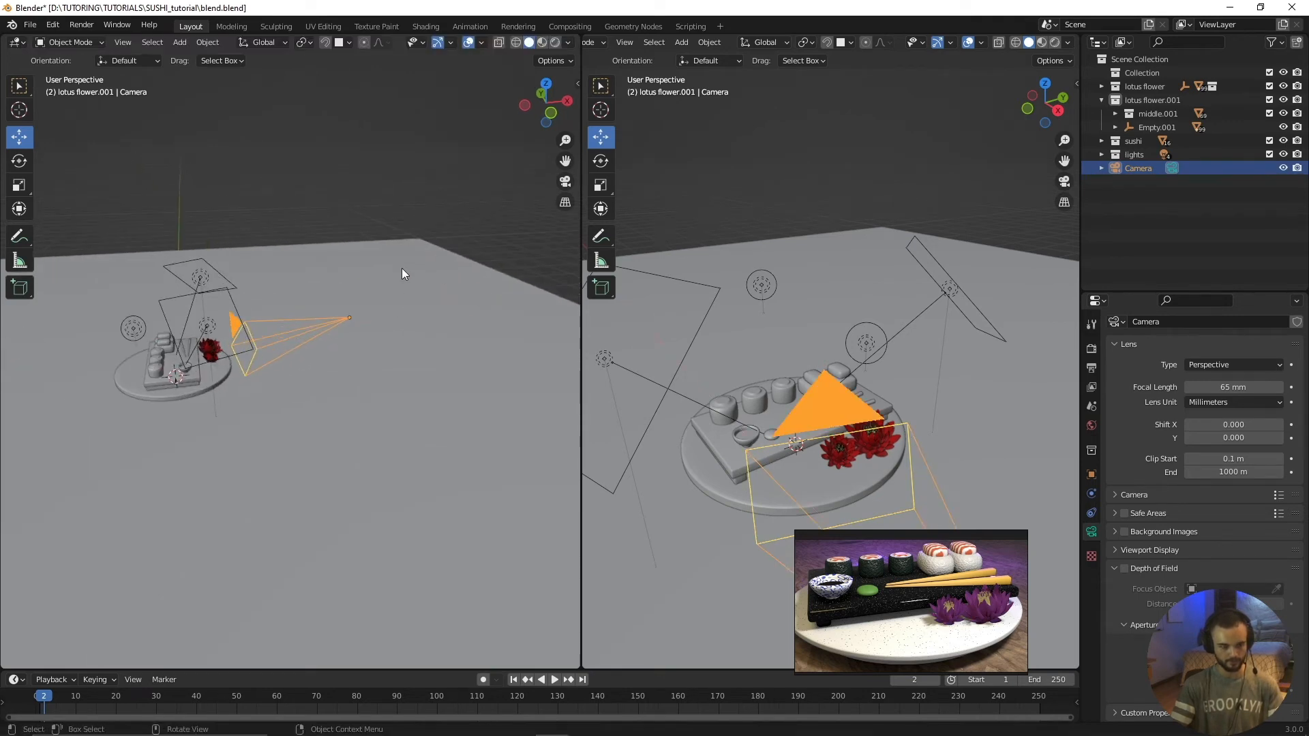
key("n")
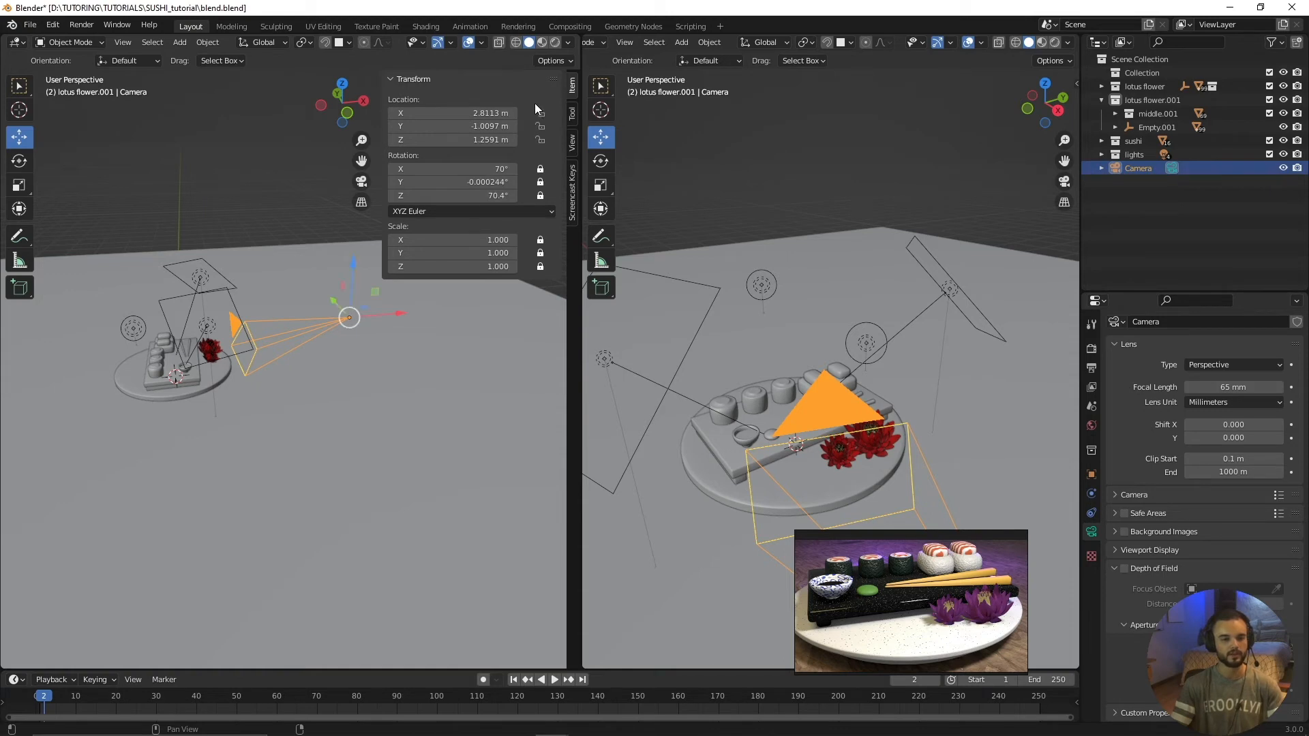
Move the camera about 0.797 m along X, away from the plate, and look through it
left_click(470, 310)
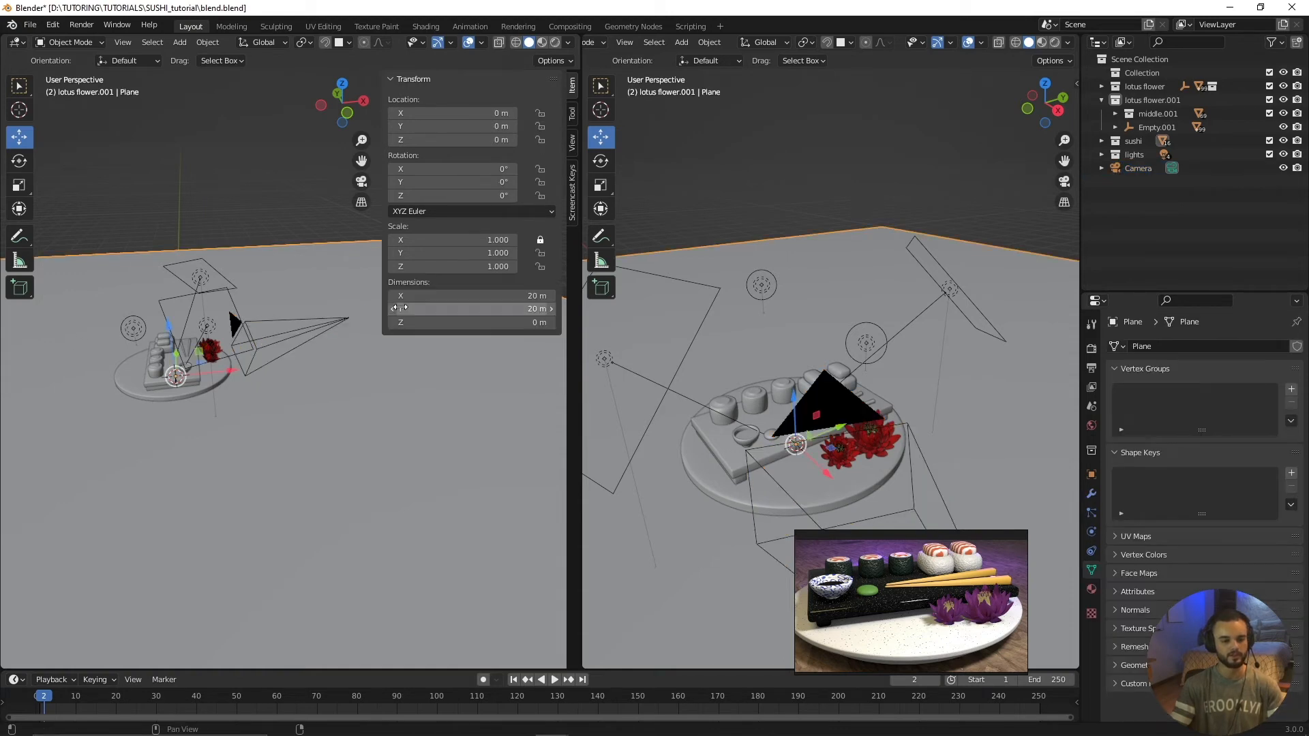
left_click(307, 330)
left_click_drag(395, 312, 446, 319)
key("KP_0")
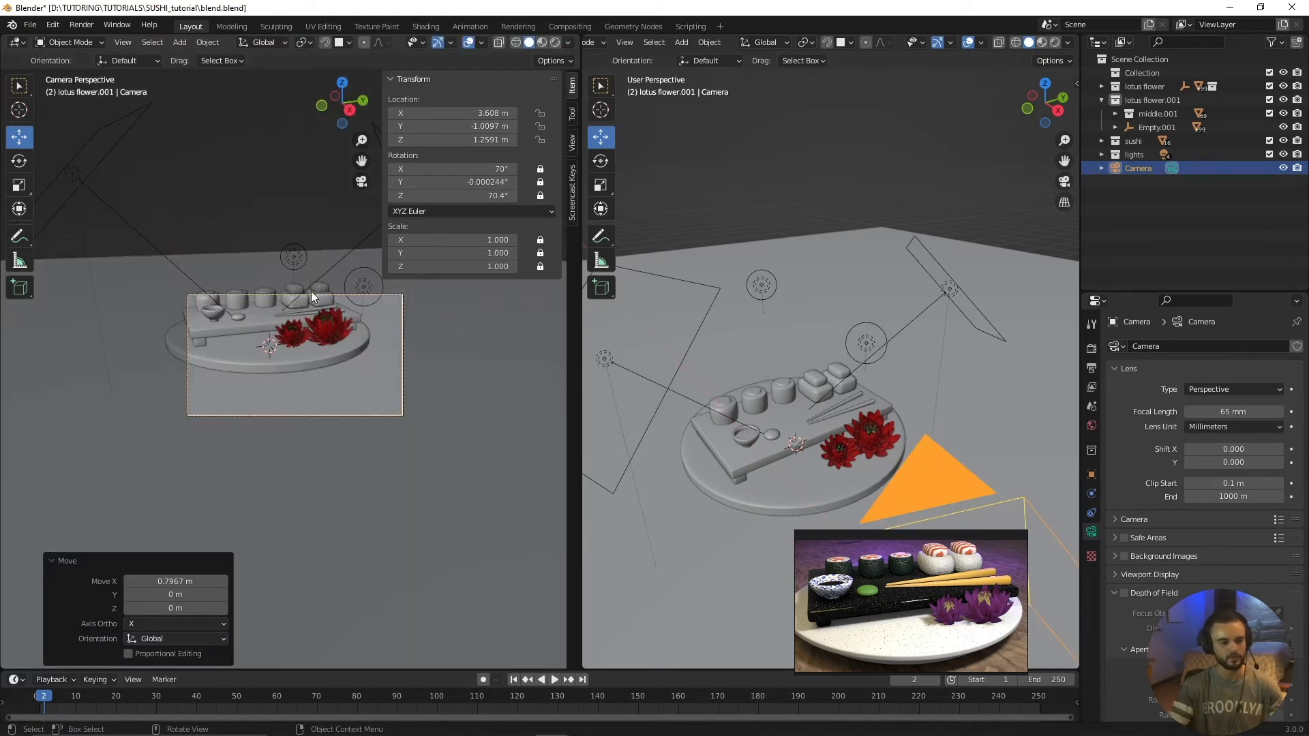
Shift the camera to X 3.576 m, Y -1.2217 m, Z 1.5261 m so the whole plate is framed, and leave the camera view
mouse_move(477, 139)
left_mouse_down()
mouse_move(520, 139)
mouse_move(431, 127)
mouse_move(461, 111)
mouse_move(476, 139)
left_mouse_up()
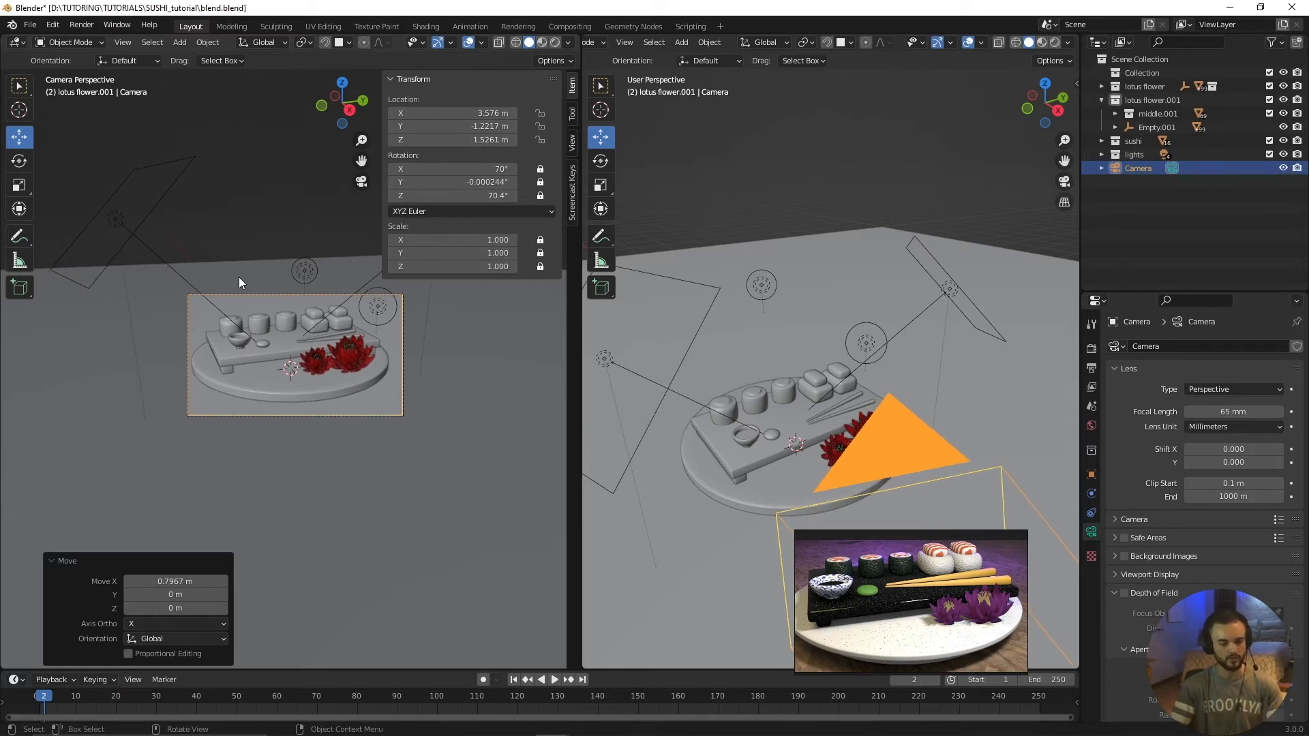
key("n")
key("KP_0")
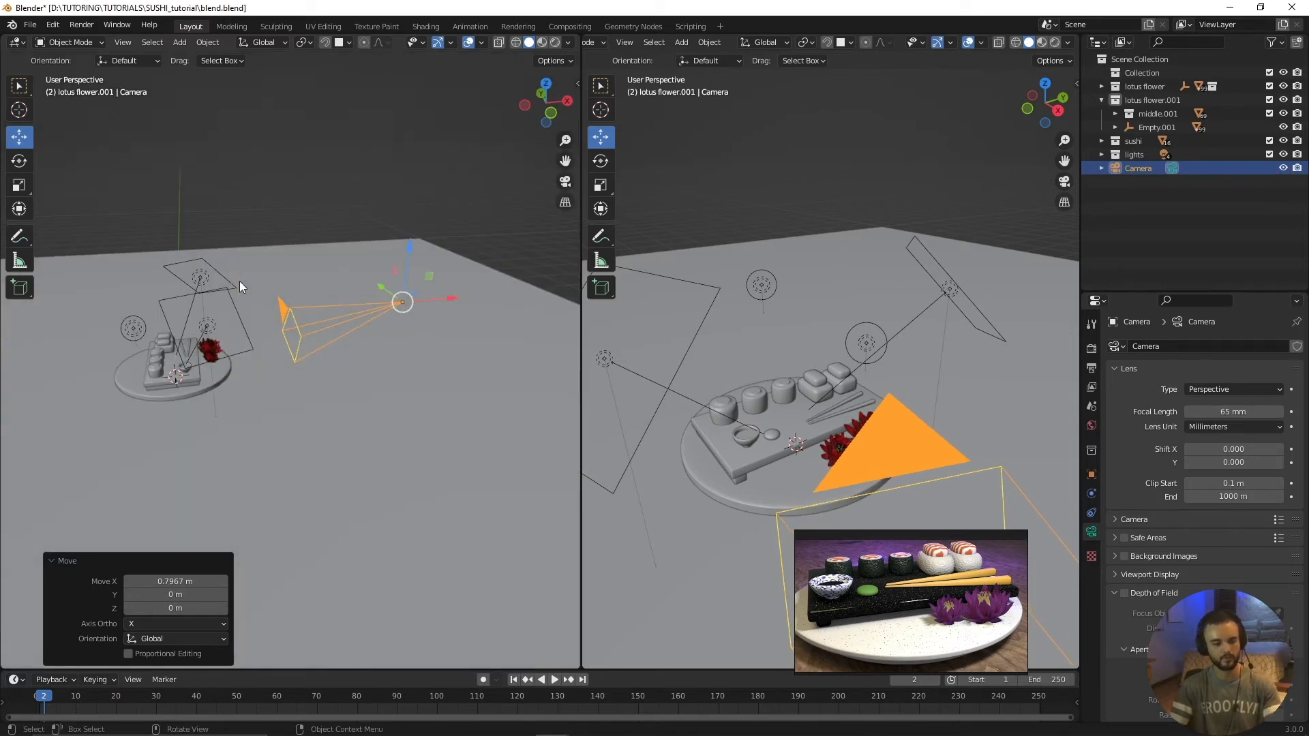
Add a Plain Axes empty at the world origin
left_click_drag(244, 361, 343, 375, "alt")
left_click(274, 383)
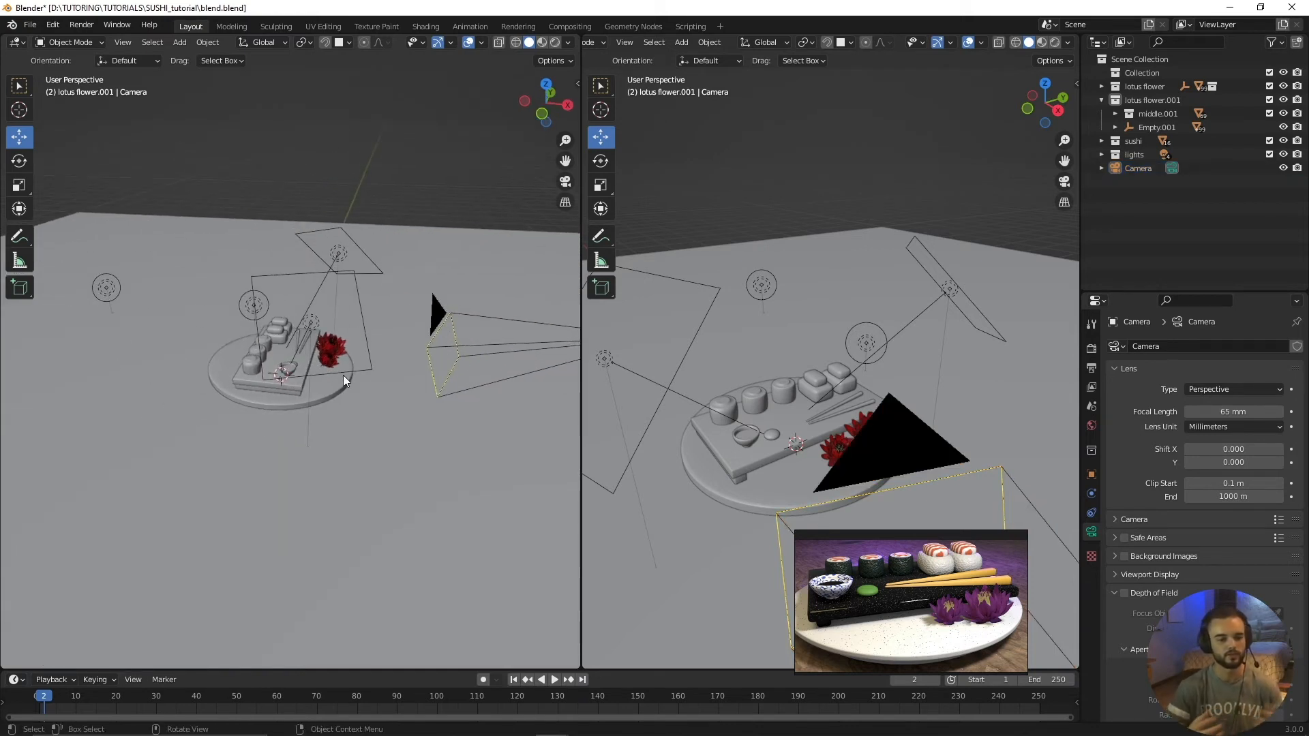
left_click_drag(741, 443, 810, 374, "alt")
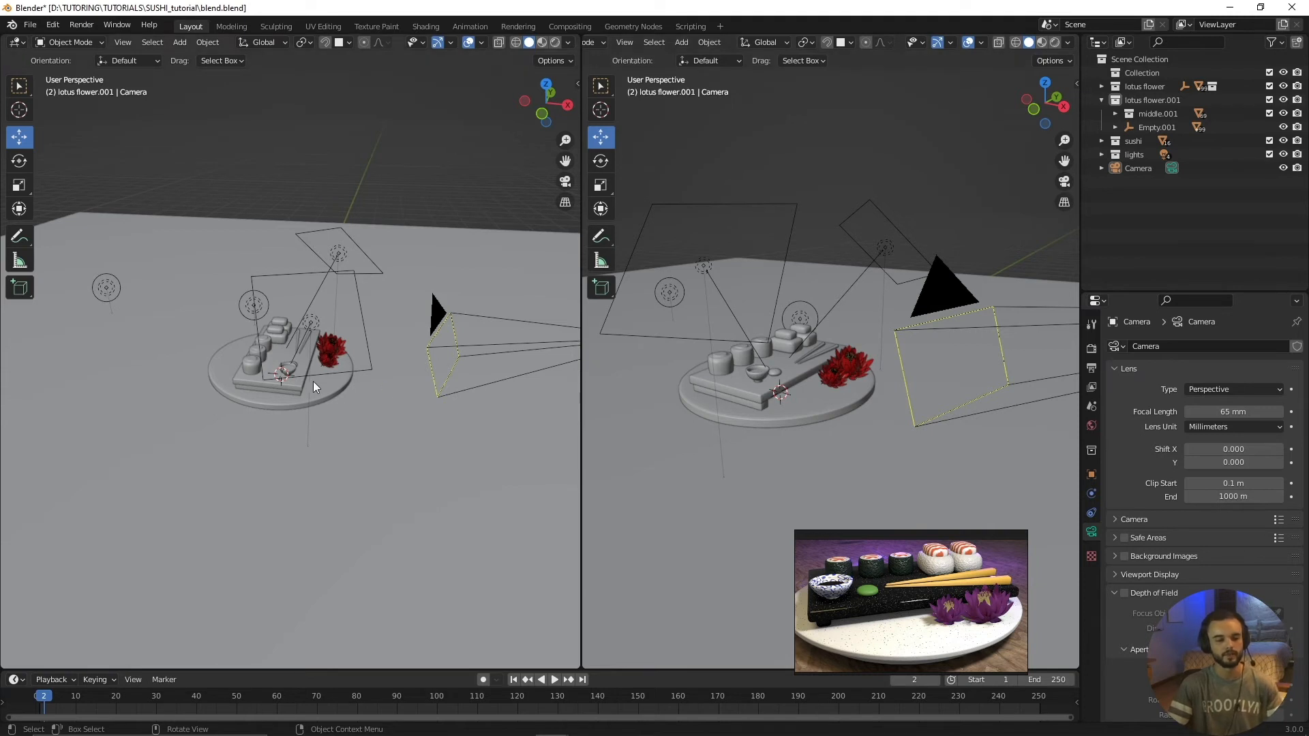
key("shift+a")
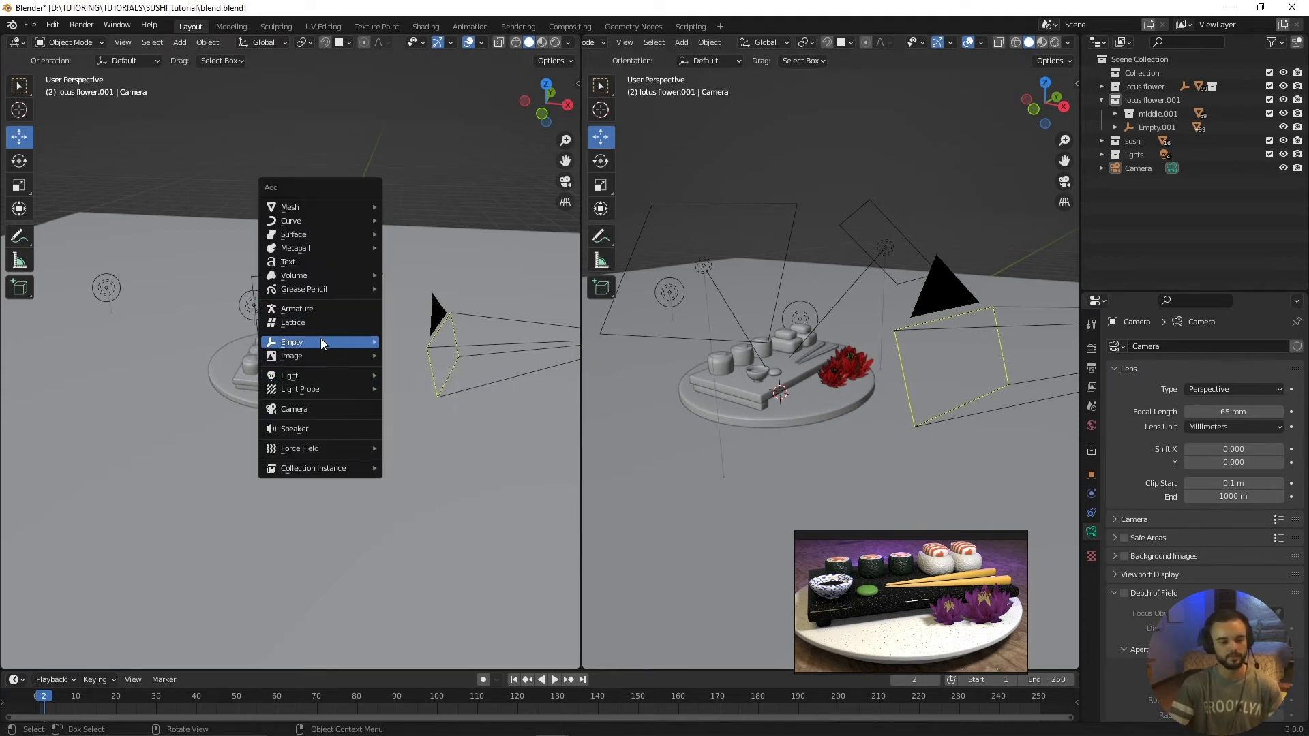
mouse_move(323, 344)
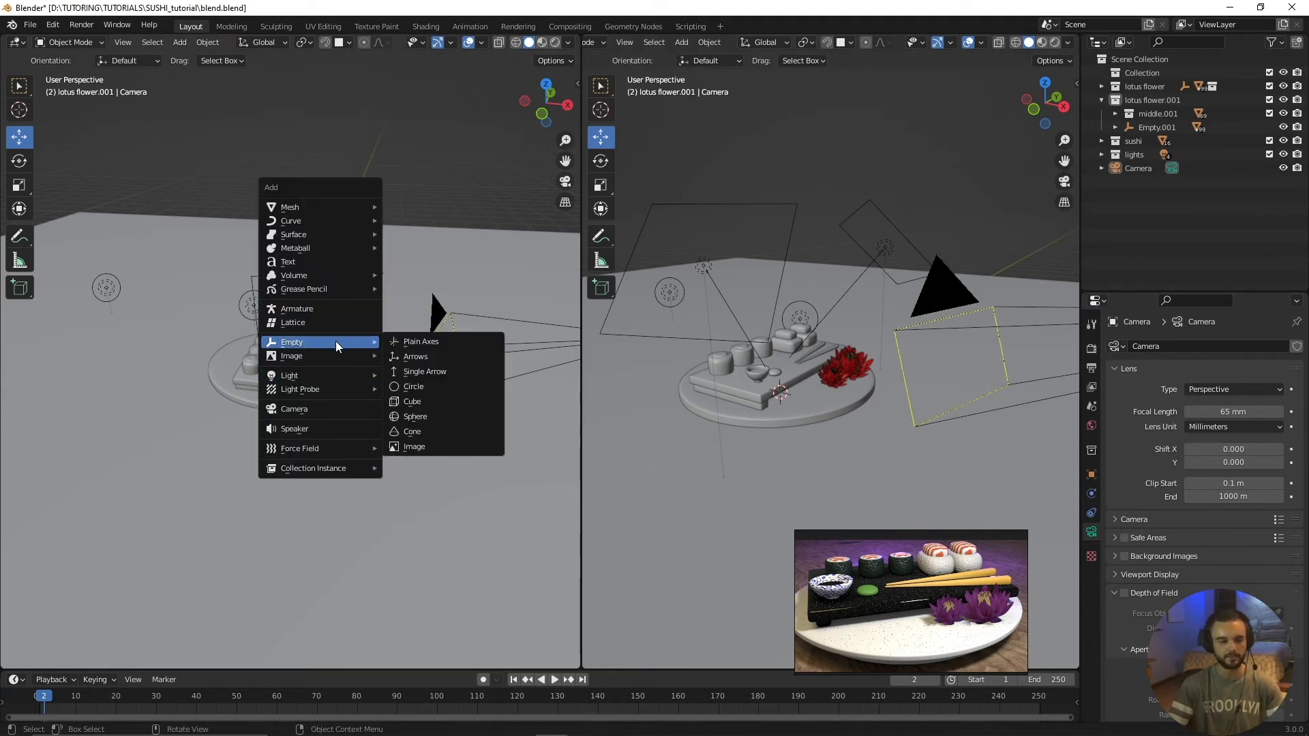
left_click(401, 345)
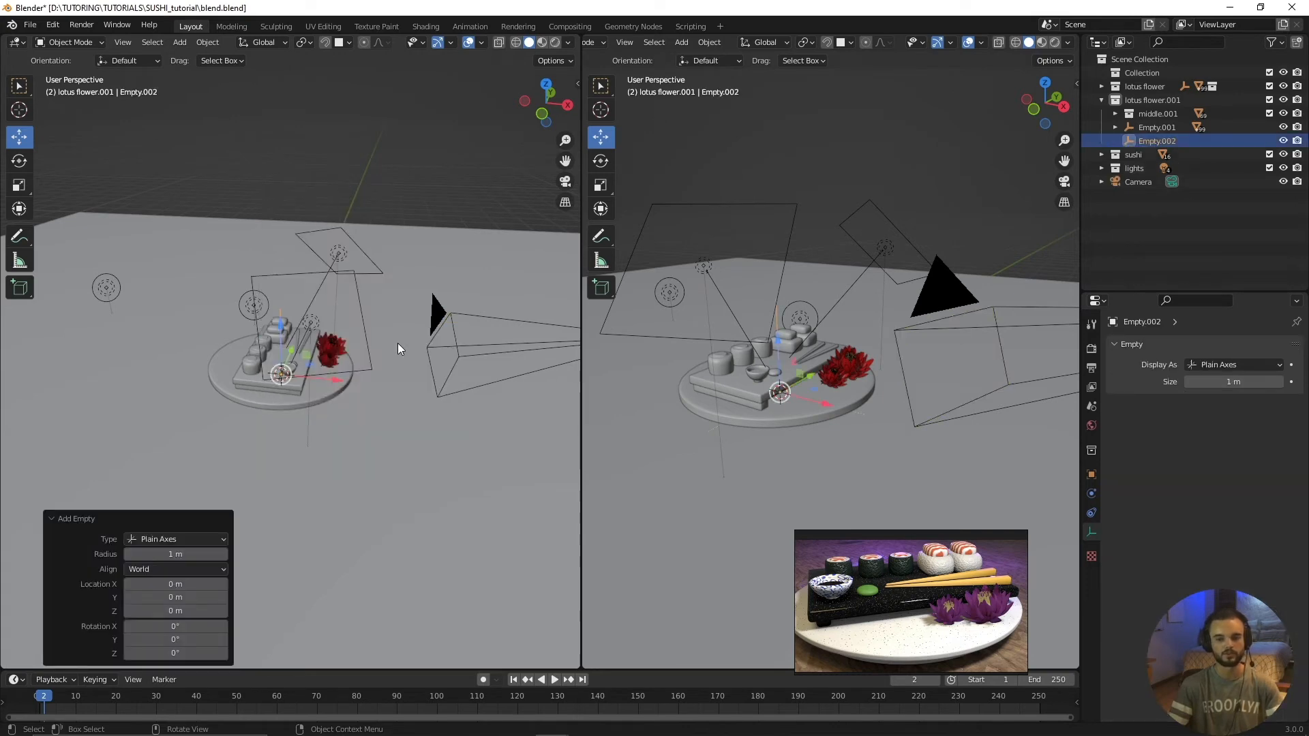
Move the new empty out of the lotus flower.001 collection to the scene's top level and rename it camera blur
left_click_drag(1152, 142, 1149, 217)
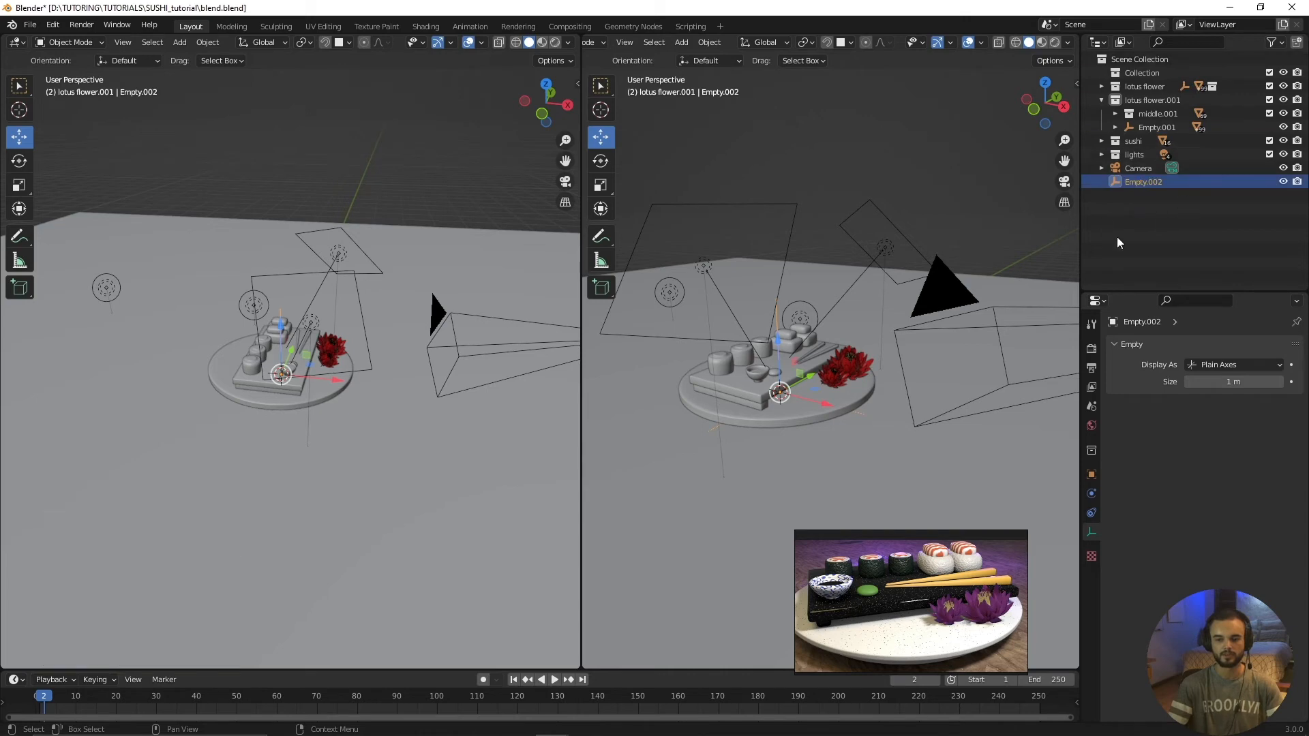
left_click(1100, 100)
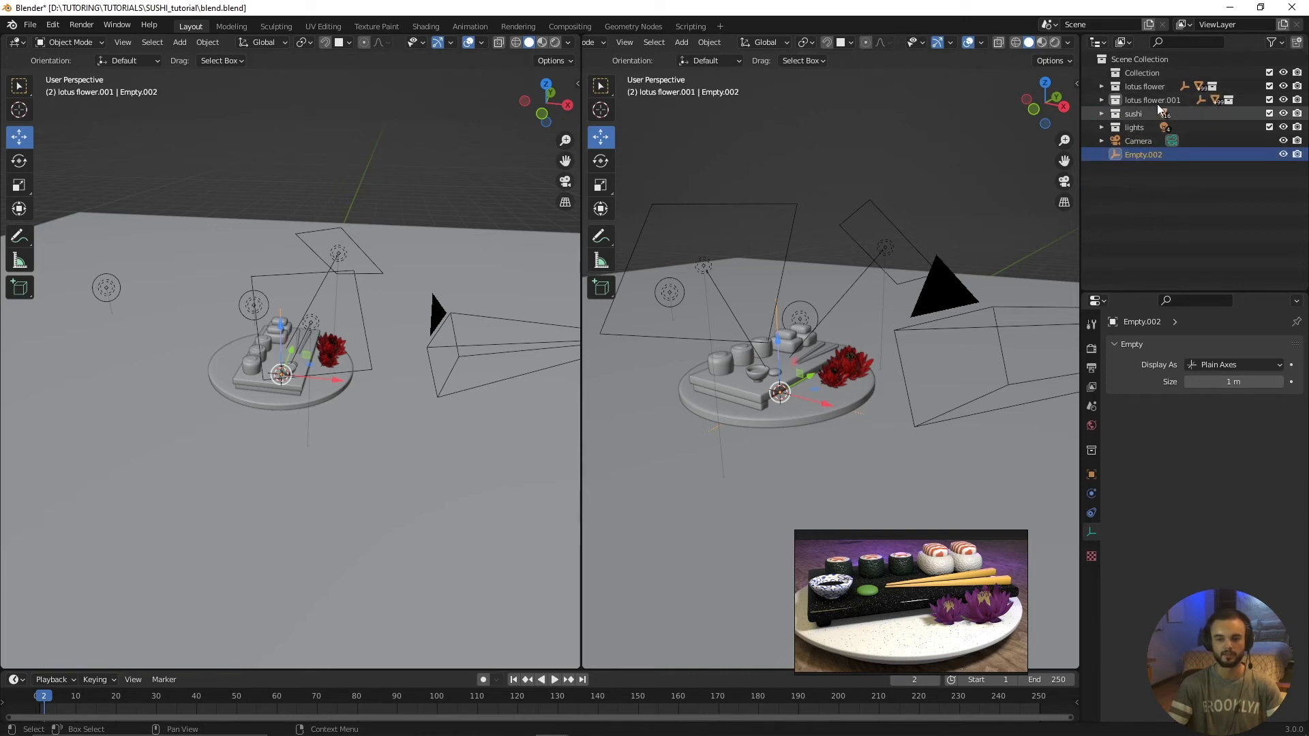
double_click(1136, 157)
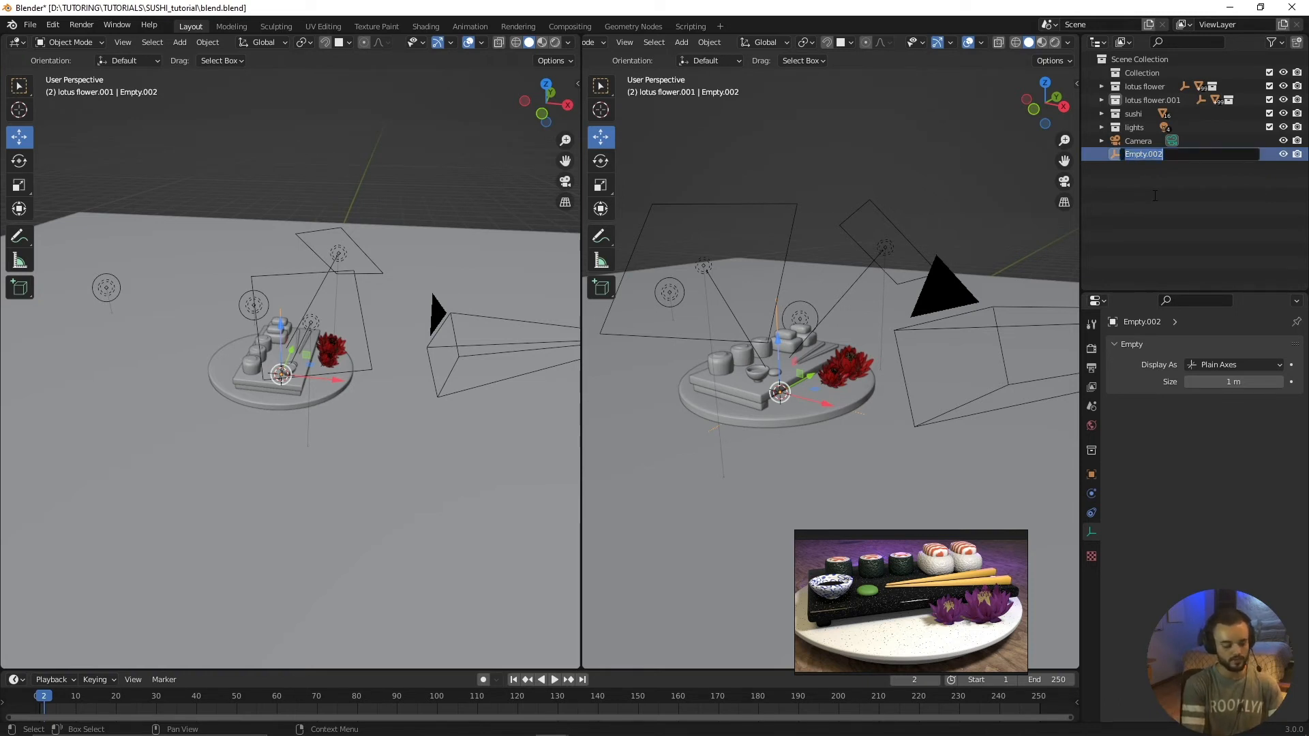
type("camera blur")
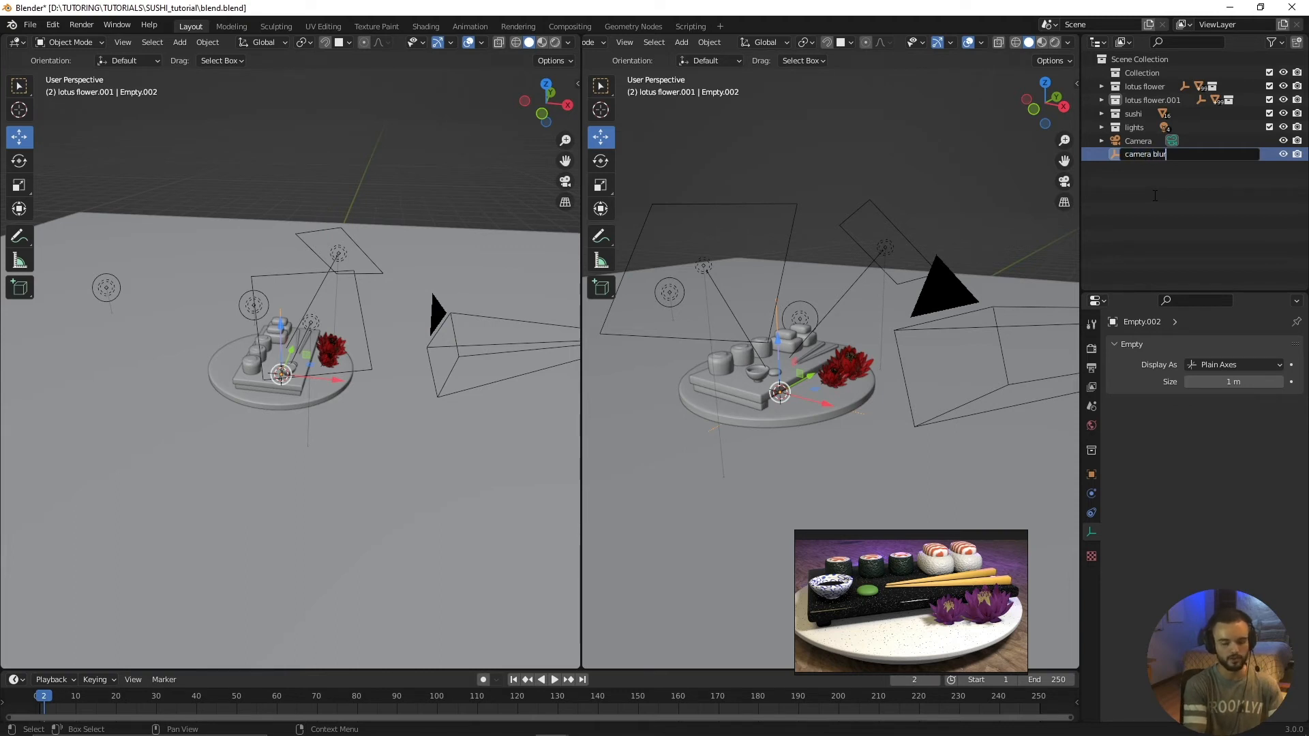
key("Return")
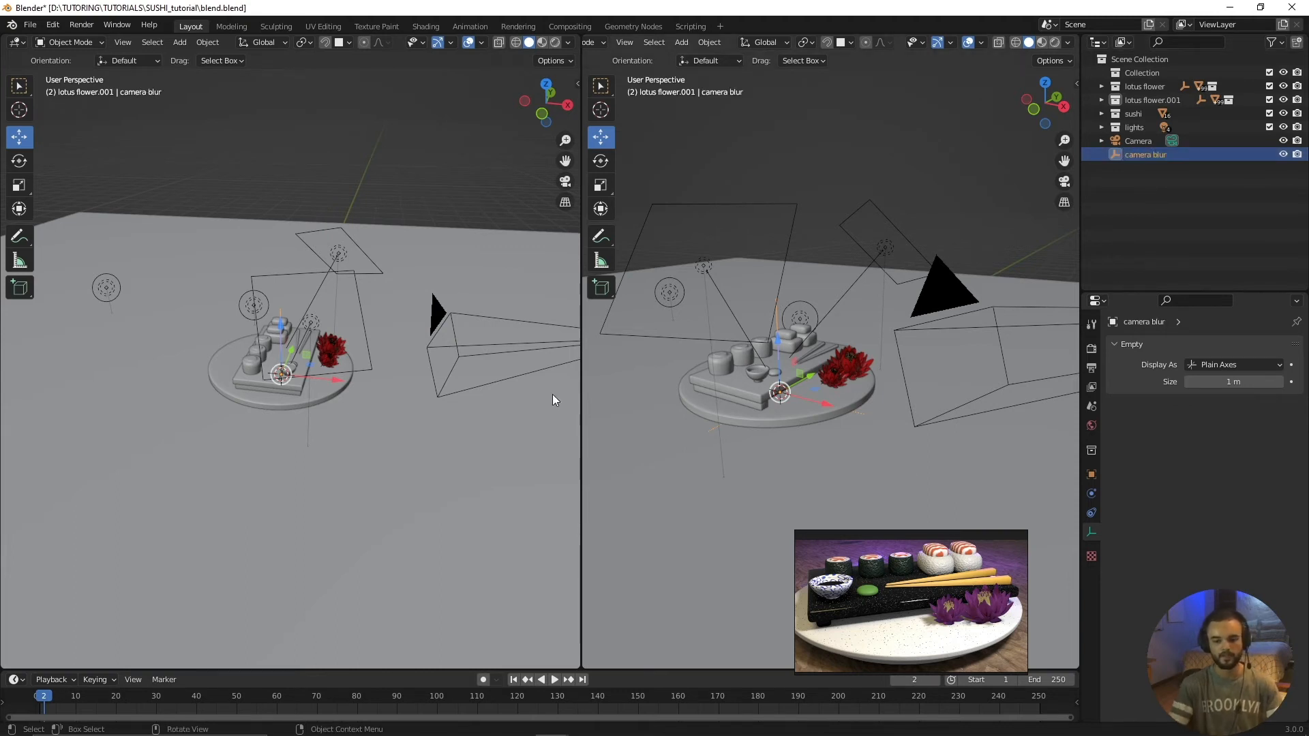
Move the camera blur empty behind the sushi, away from the camera, and raise it about 0.36 m along Z
left_click_drag(334, 387, 259, 386)
key("g")
left_click_drag(197, 305, 201, 296)
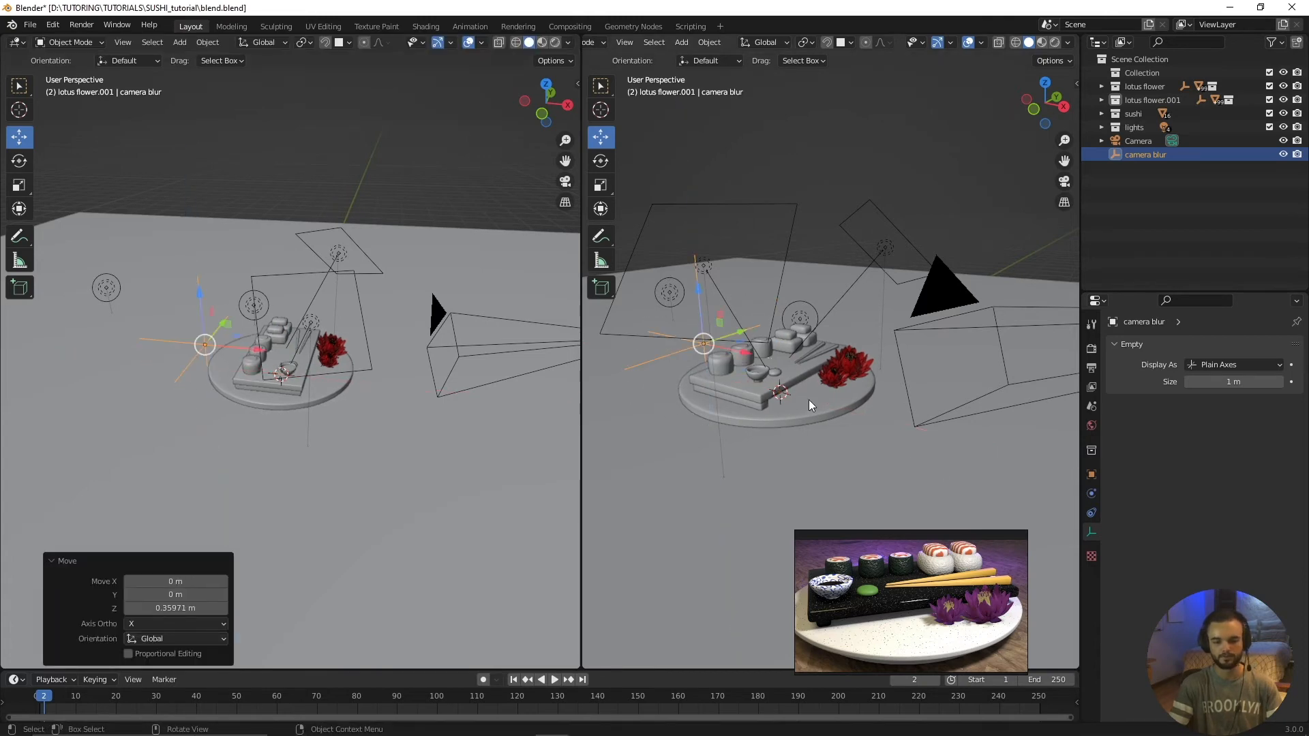
Select the camera, look through it and switch the camera view to Material Preview shading
left_click(931, 297)
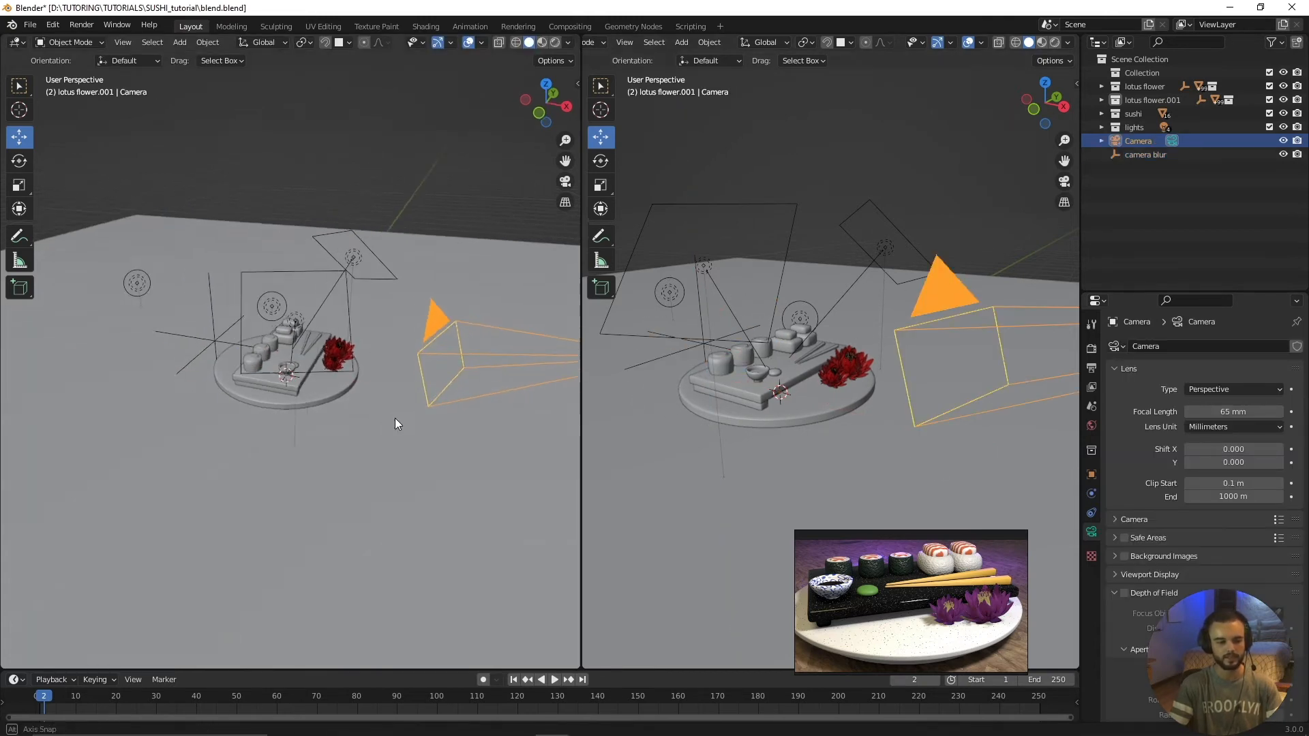
key("KP_0")
scroll(368, 397, "up", 2)
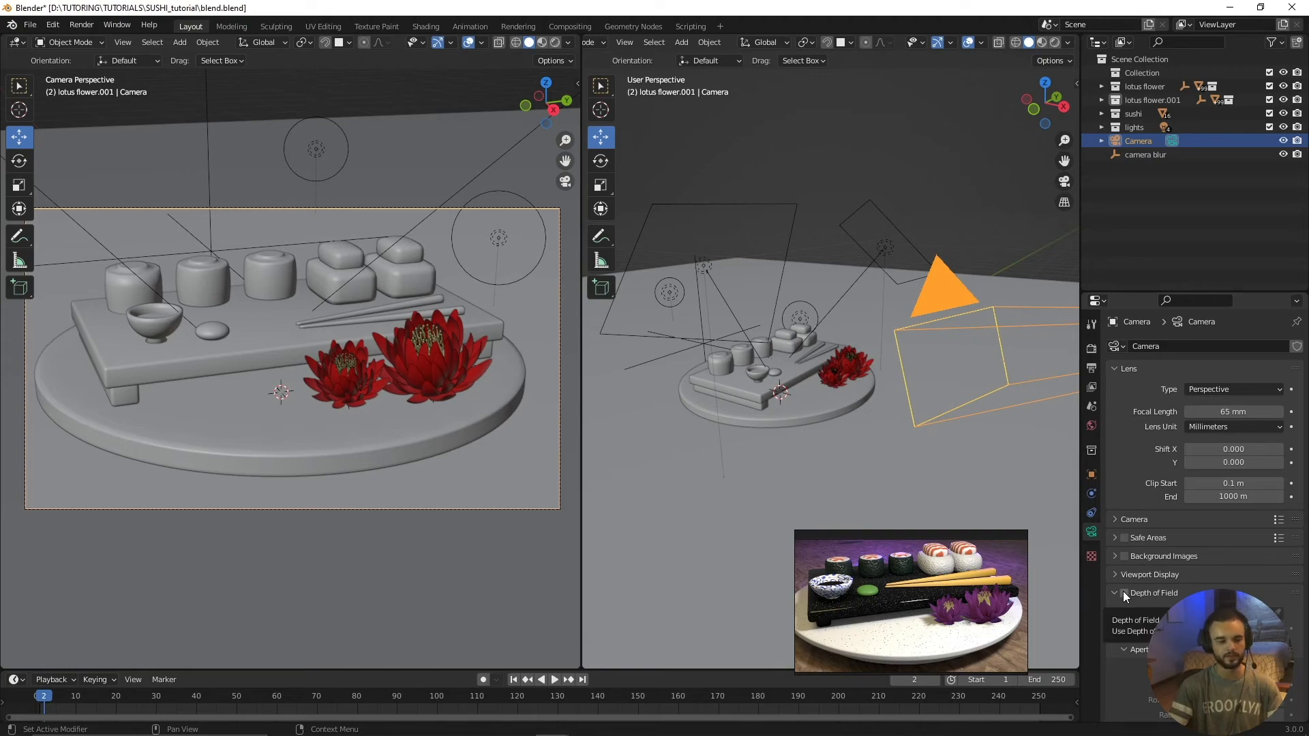
left_click(555, 43)
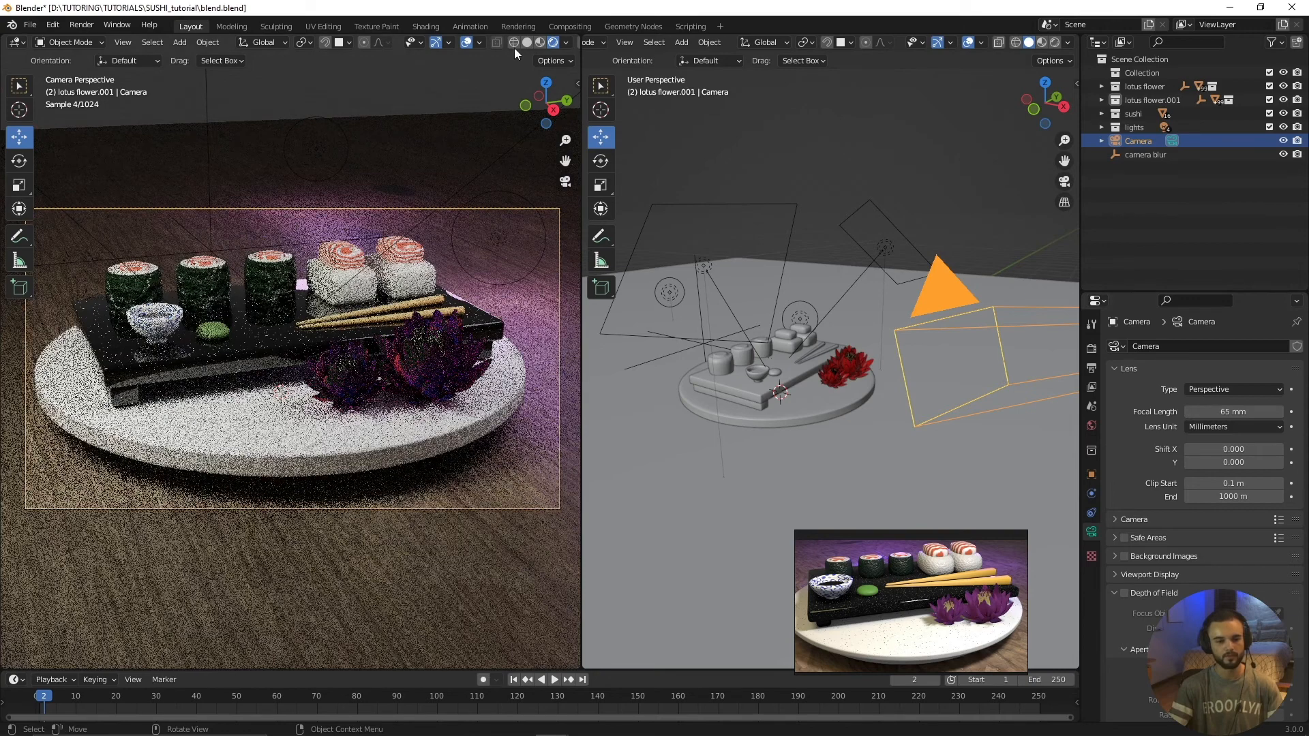
left_click(540, 42)
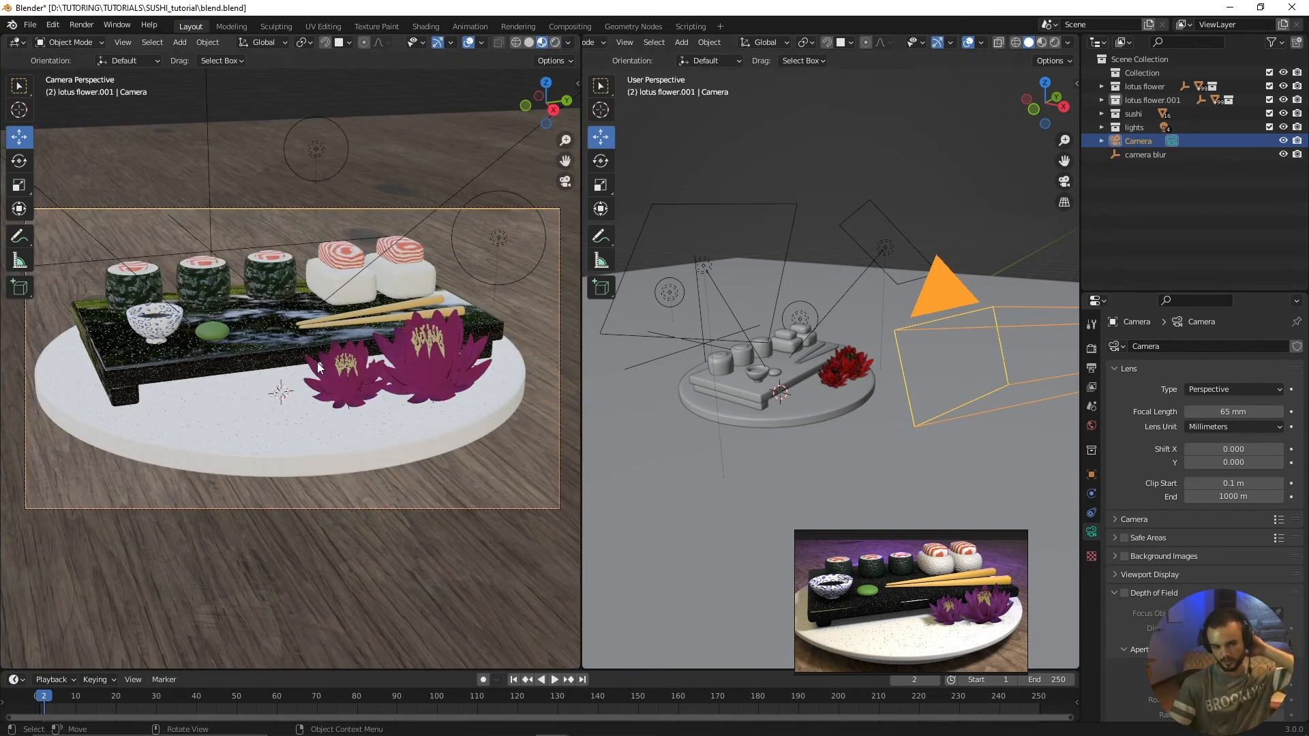
Enable depth of field on the camera and set its focus object to camera blur
left_click(1124, 593)
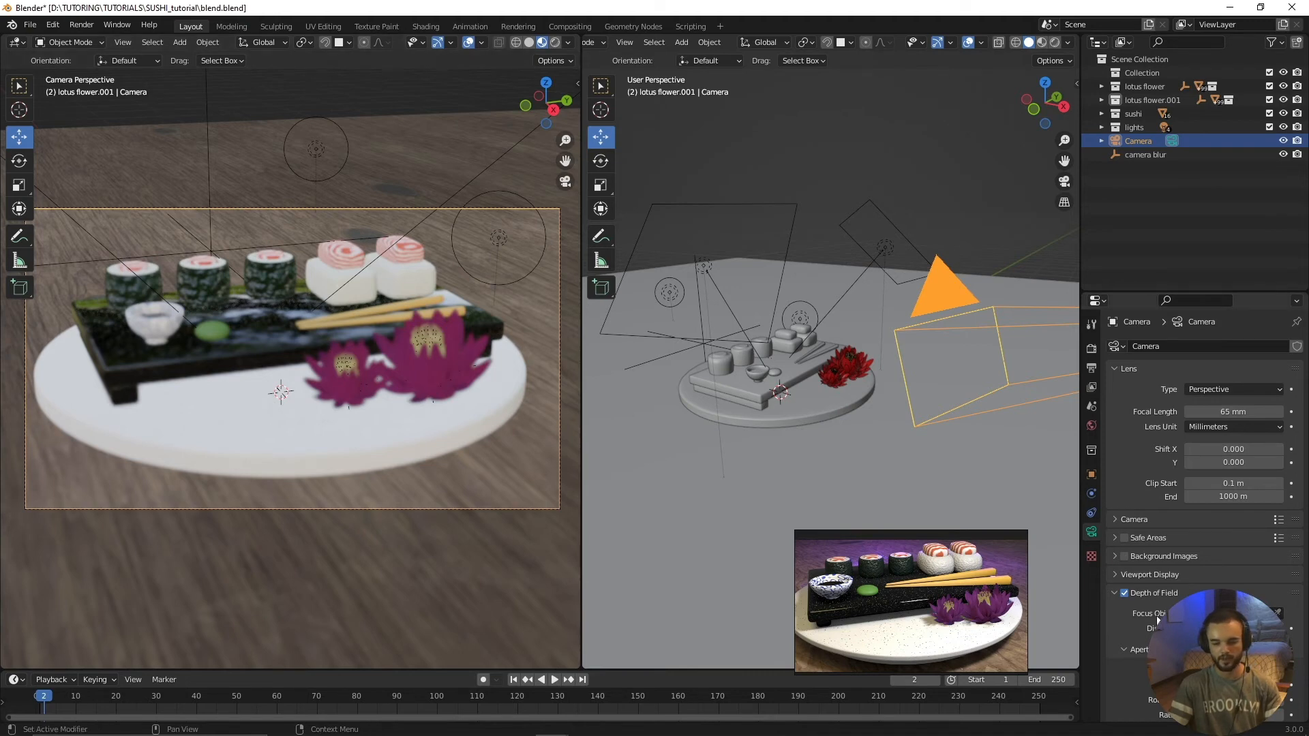
scroll(1231, 609, "down", 1)
left_click(1232, 589)
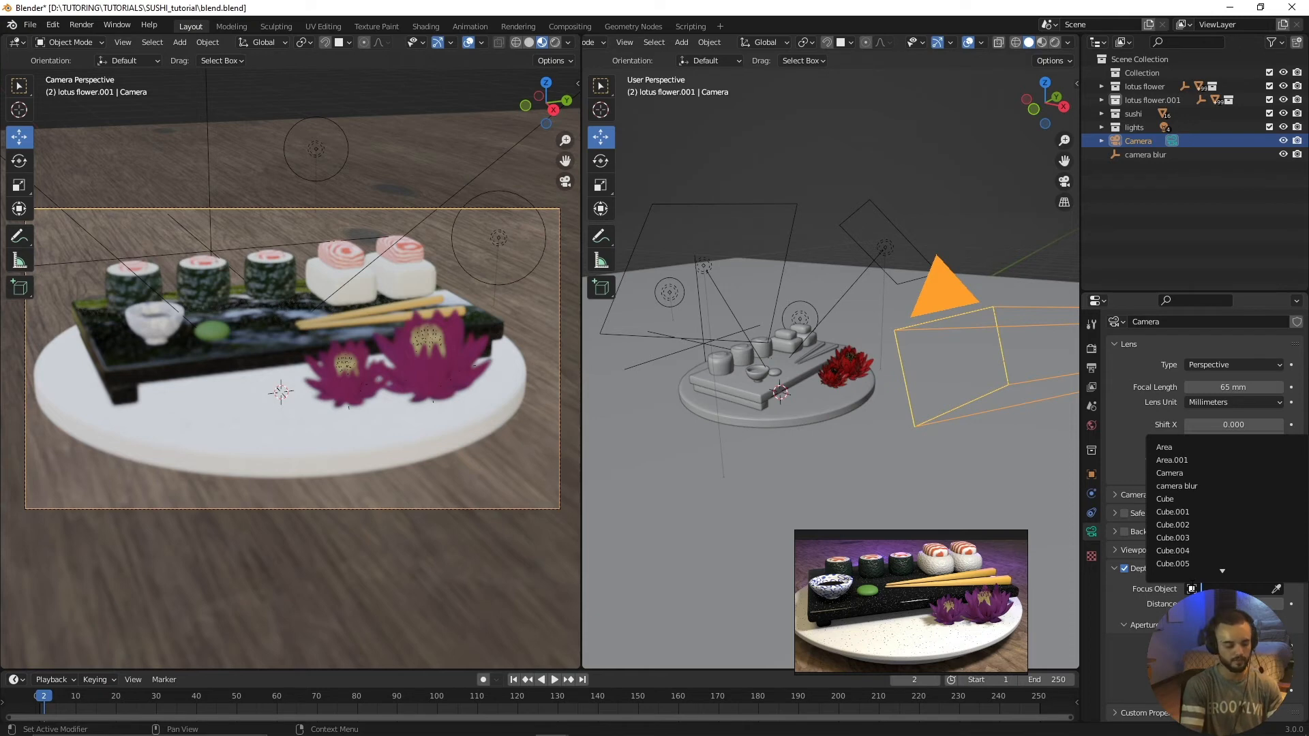
type("camera")
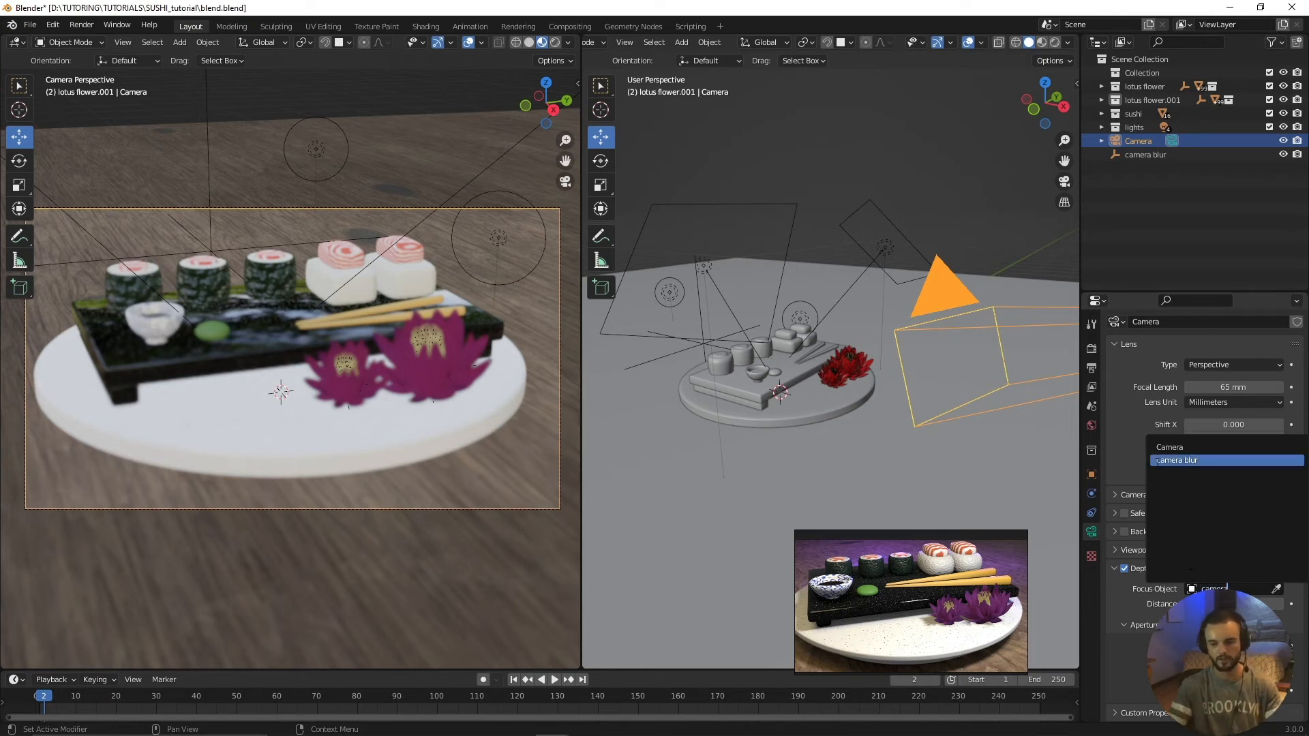
left_click(1160, 462)
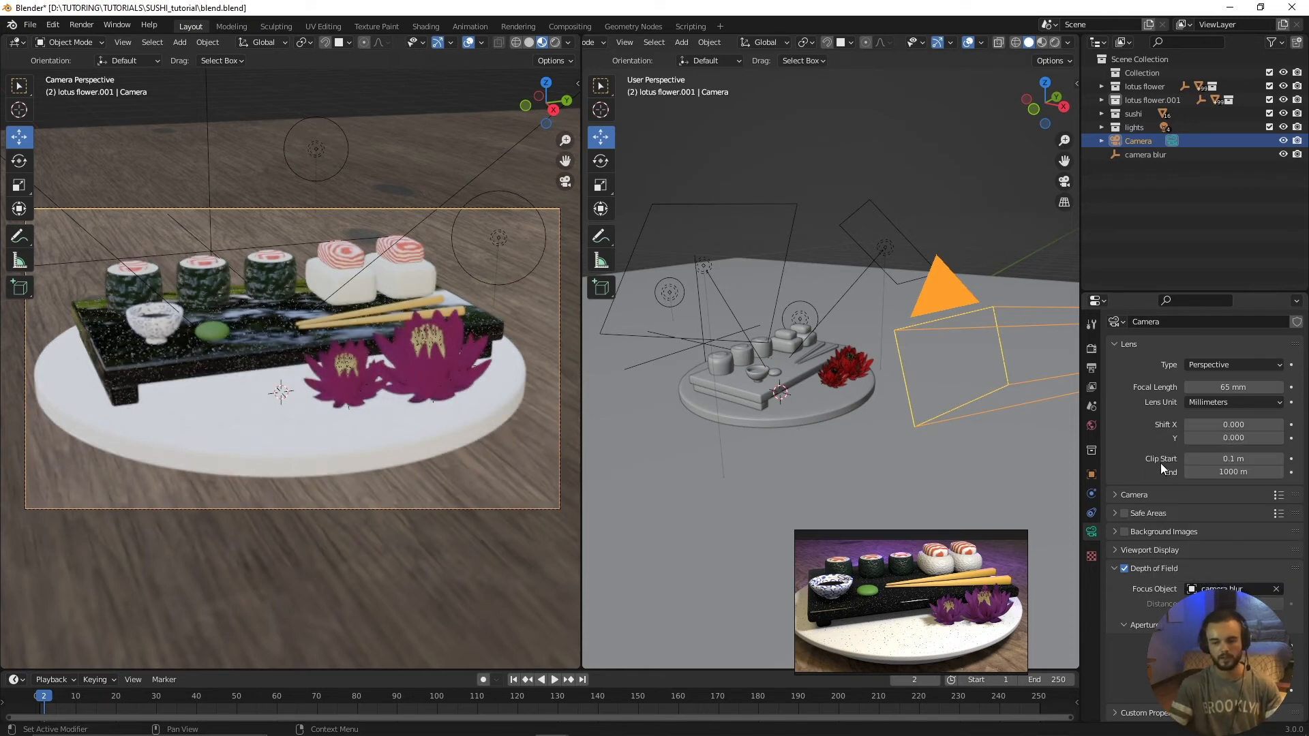
Move the camera blur empty about 1.18 m along X towards the camera, and adjust its height and Y position over the tray
left_click(215, 230)
key("g")
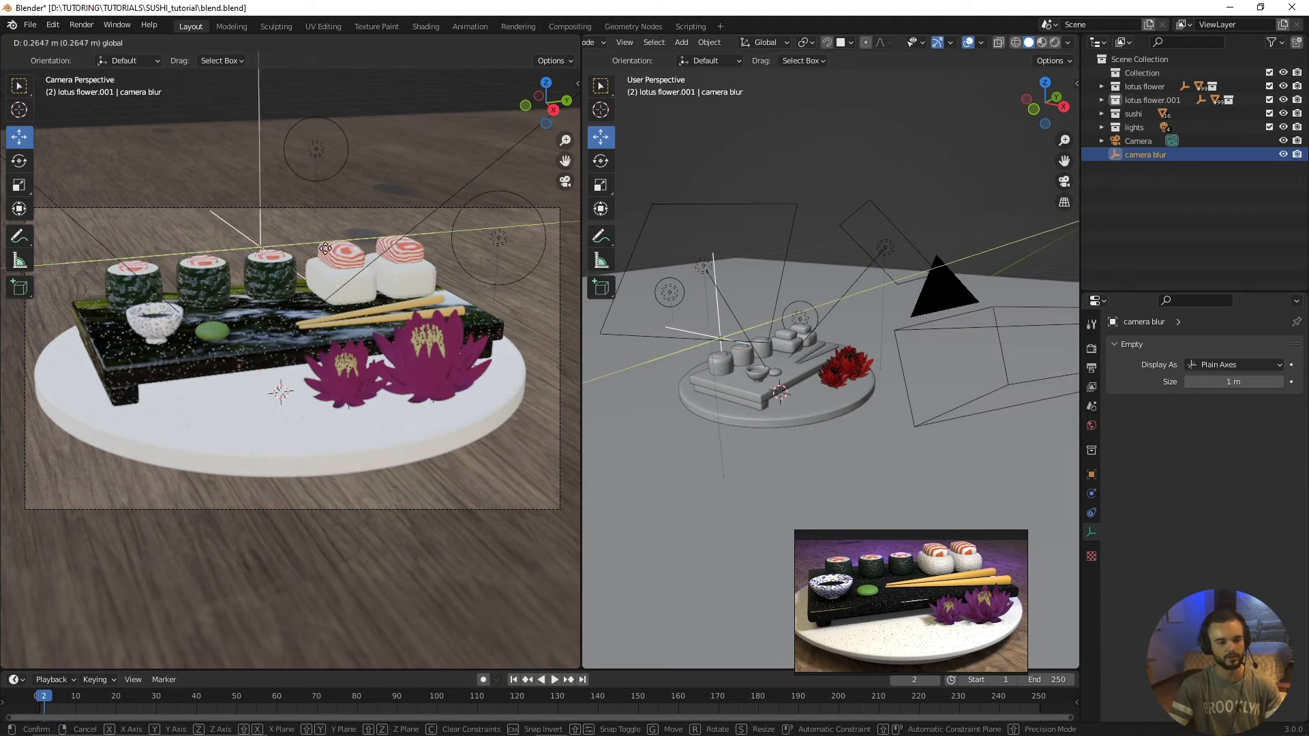
key("y")
left_click(238, 267)
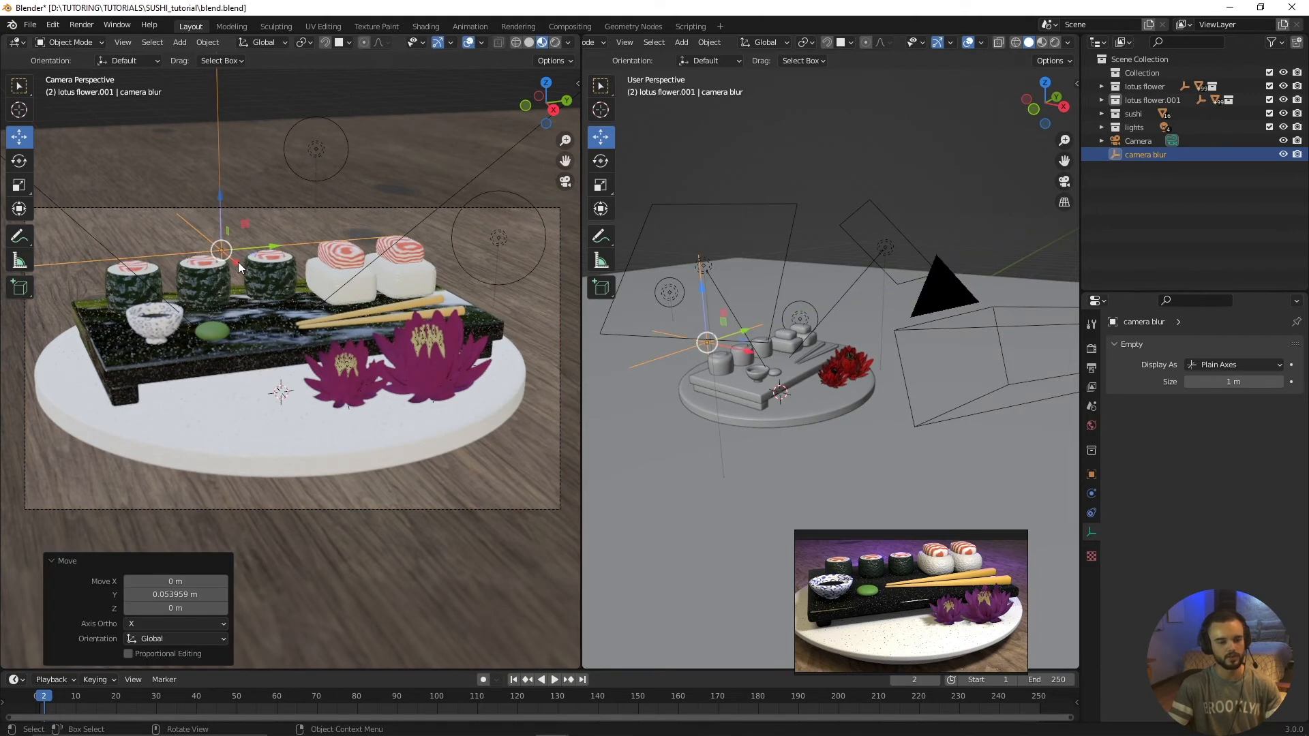
key("g")
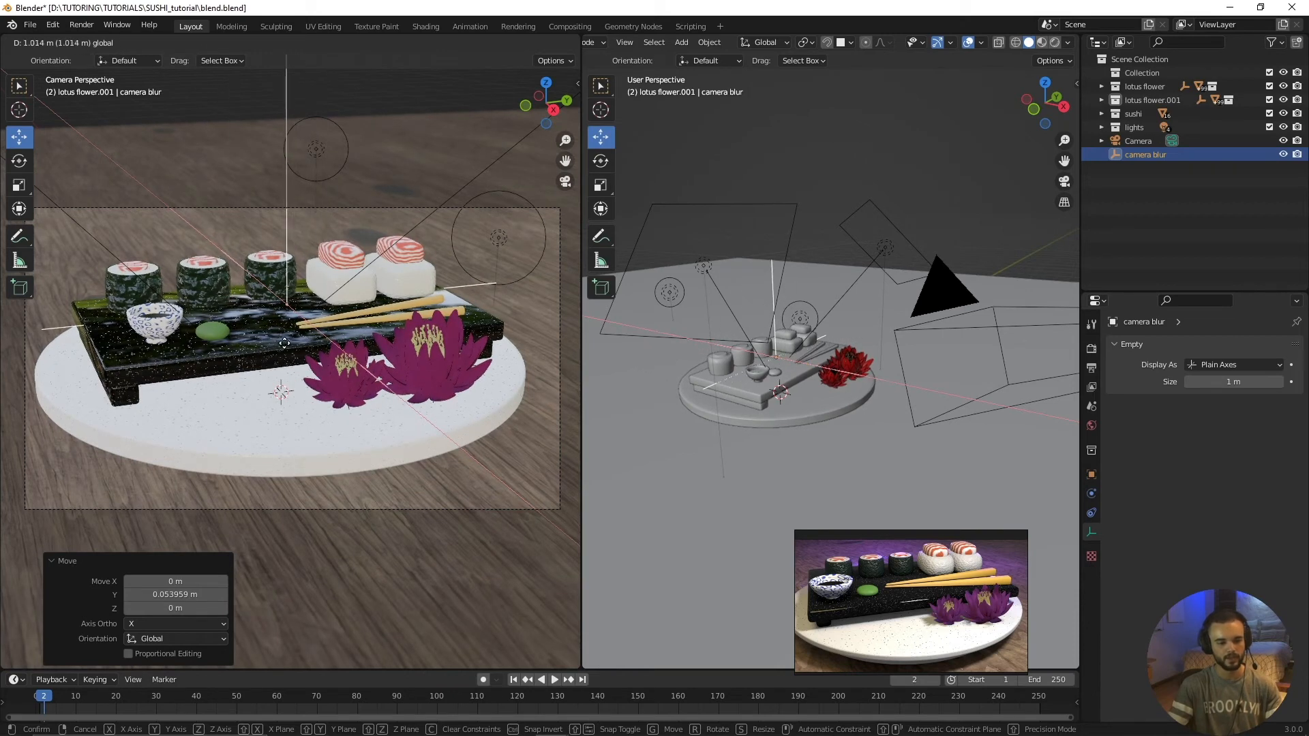
key("z")
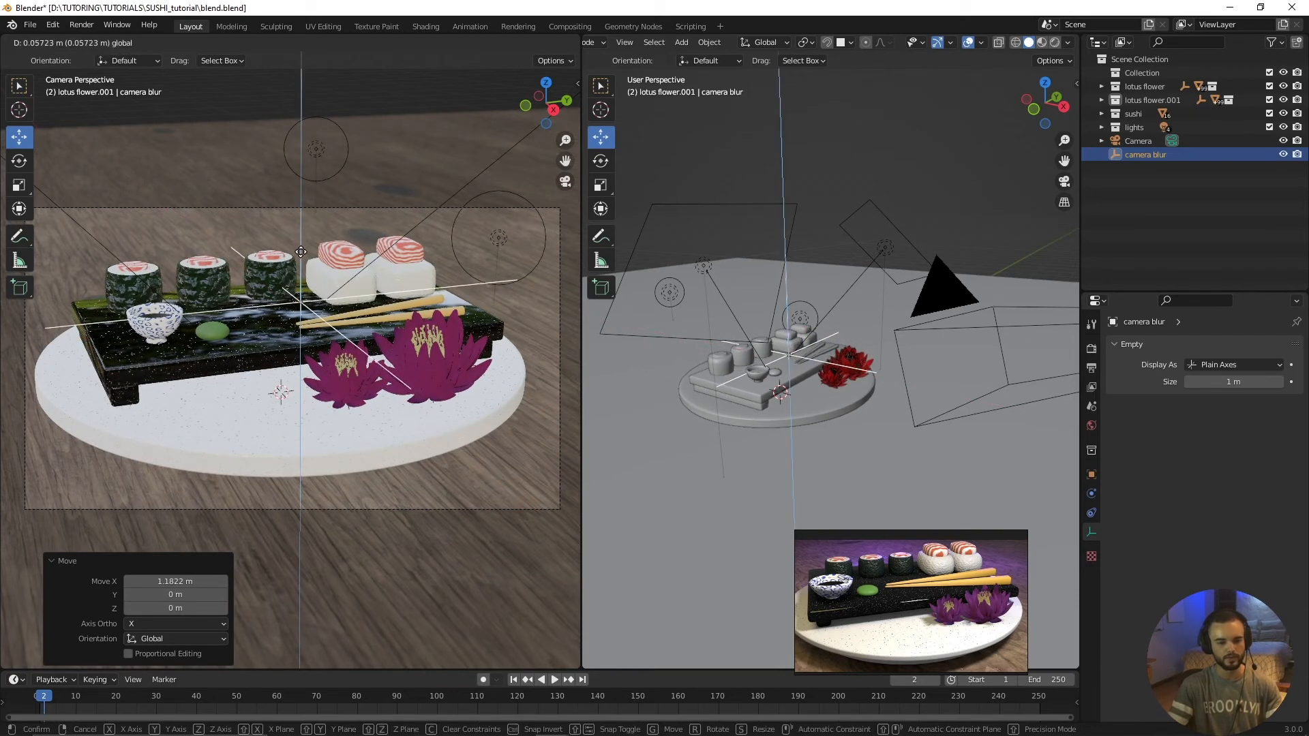
left_click(320, 320)
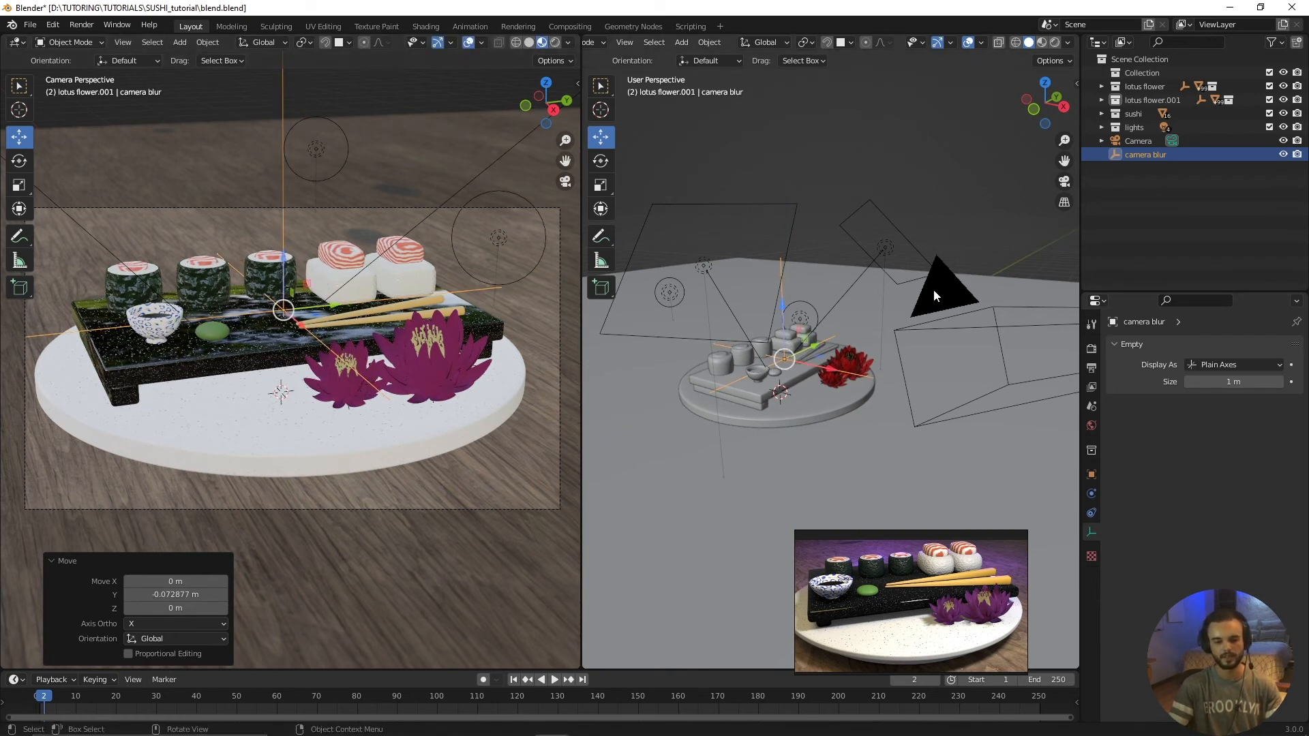
Nudge the camera blur empty towards the camera along X, about 0.057 m in the last move, and raise it slightly
left_click(936, 295)
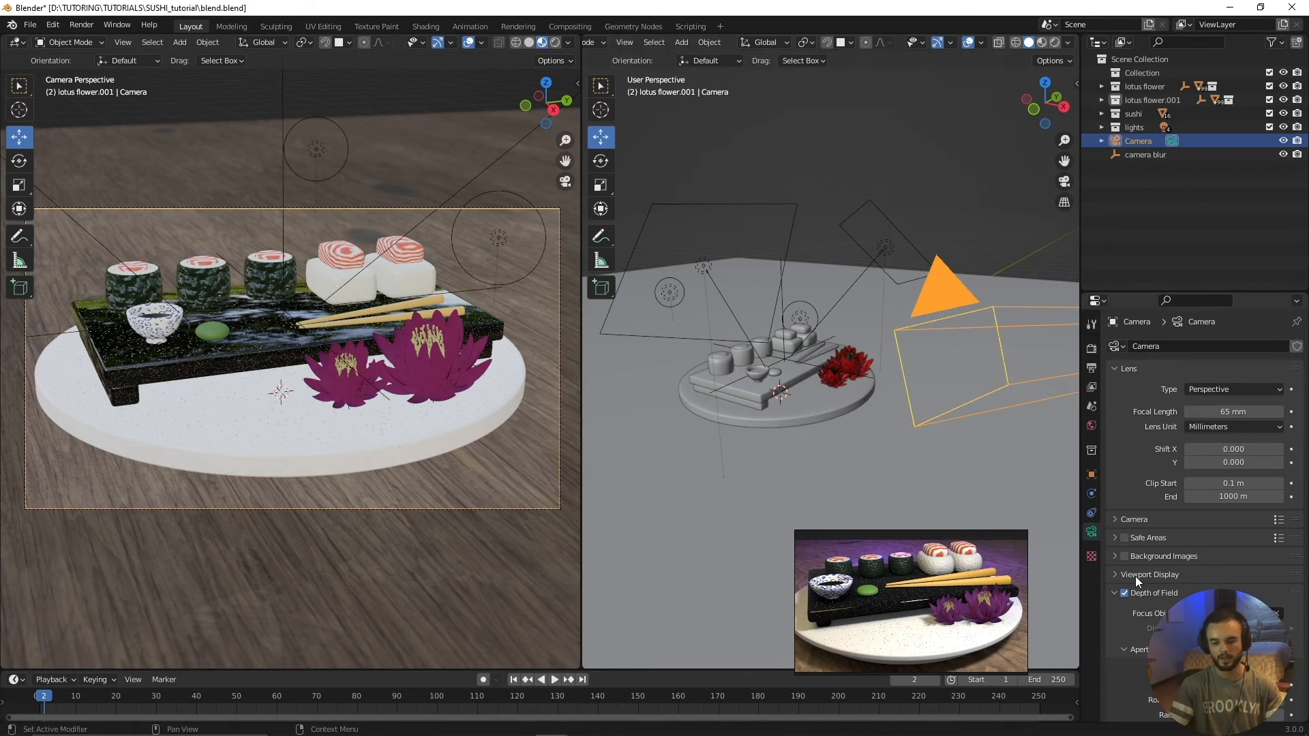
scroll(1137, 581, "down", 1)
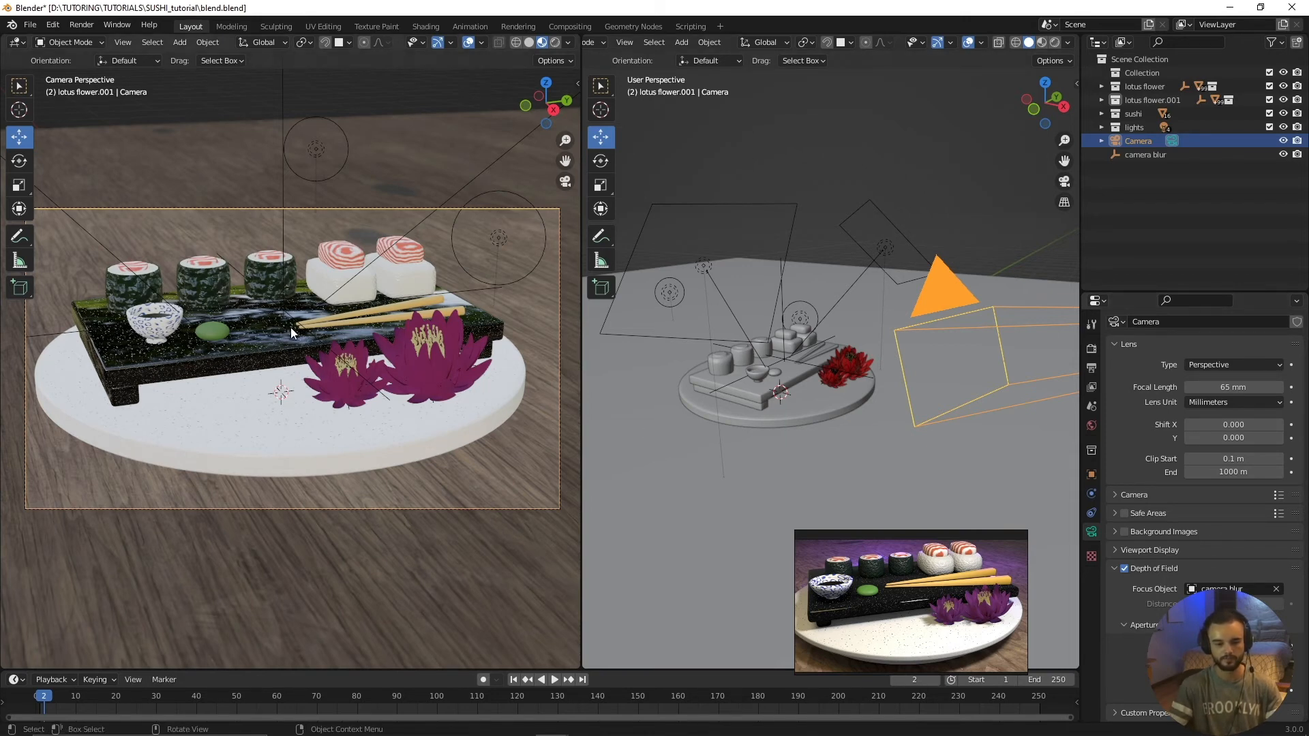
left_click(282, 218)
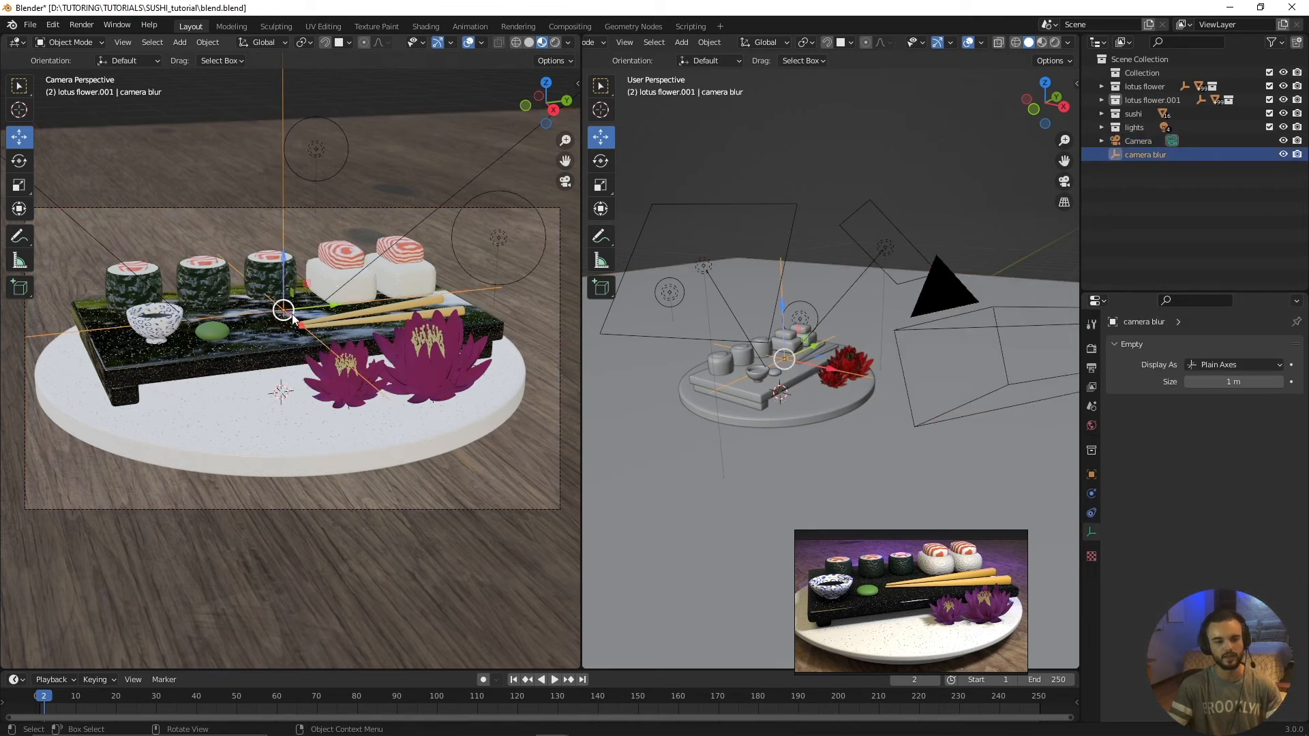
left_click_drag(291, 314, 318, 330)
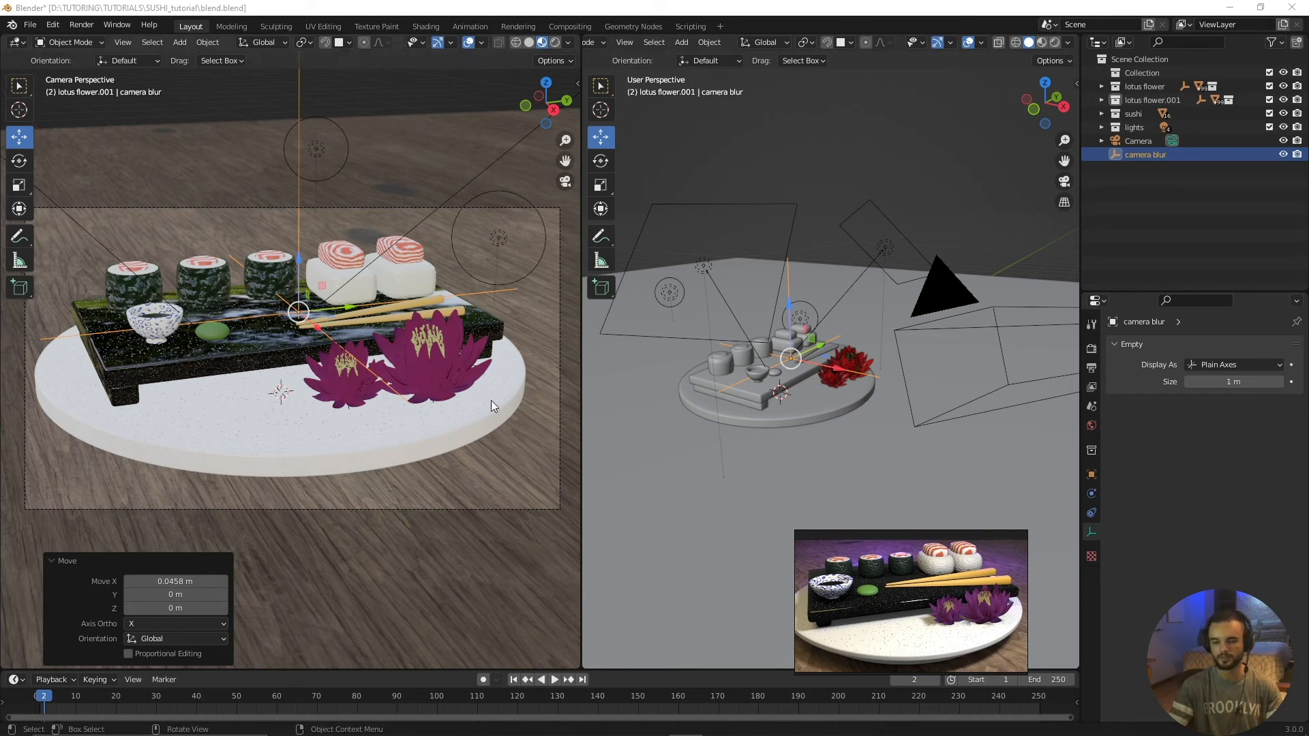
left_click_drag(299, 261, 295, 341)
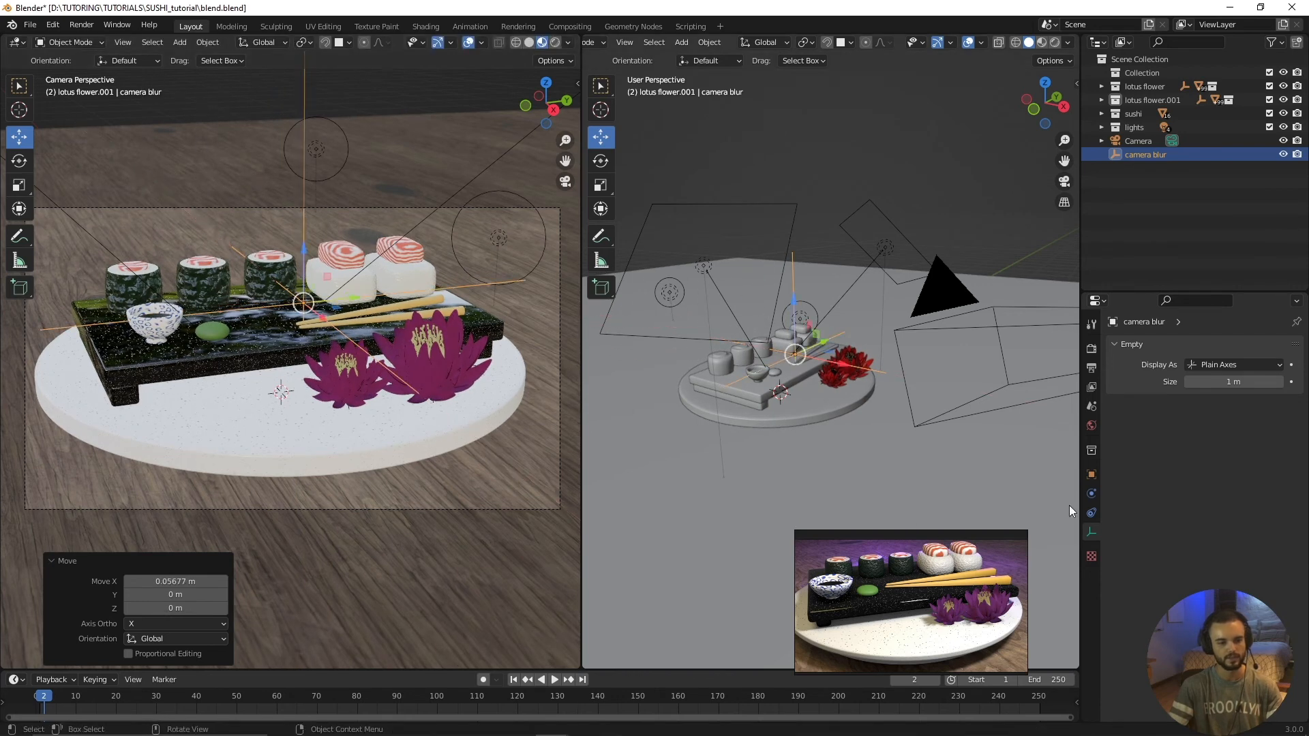
Lower the camera's F-stop for a stronger background blur, and move the camera blur empty about -0.228 m along X
left_click(938, 295)
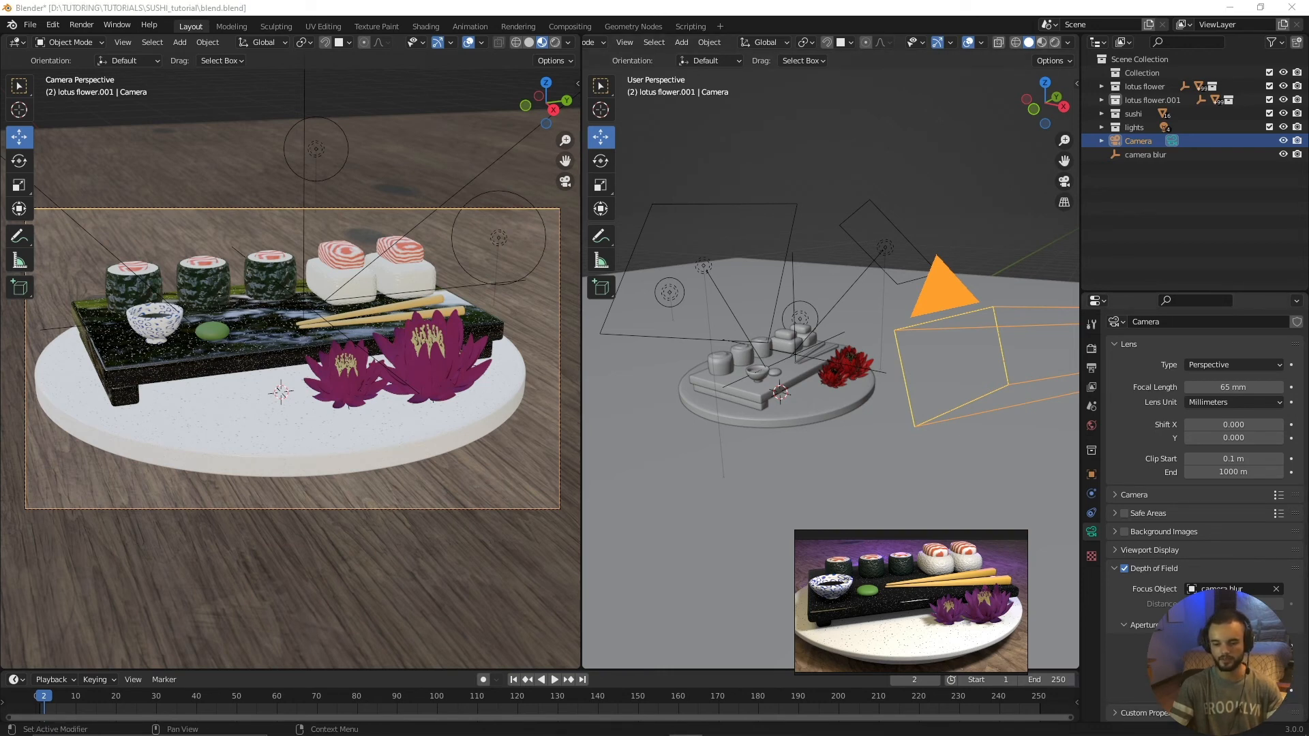
mouse_move(1234, 645)
left_mouse_down()
mouse_move(1183, 646)
mouse_move(1227, 646)
left_mouse_up()
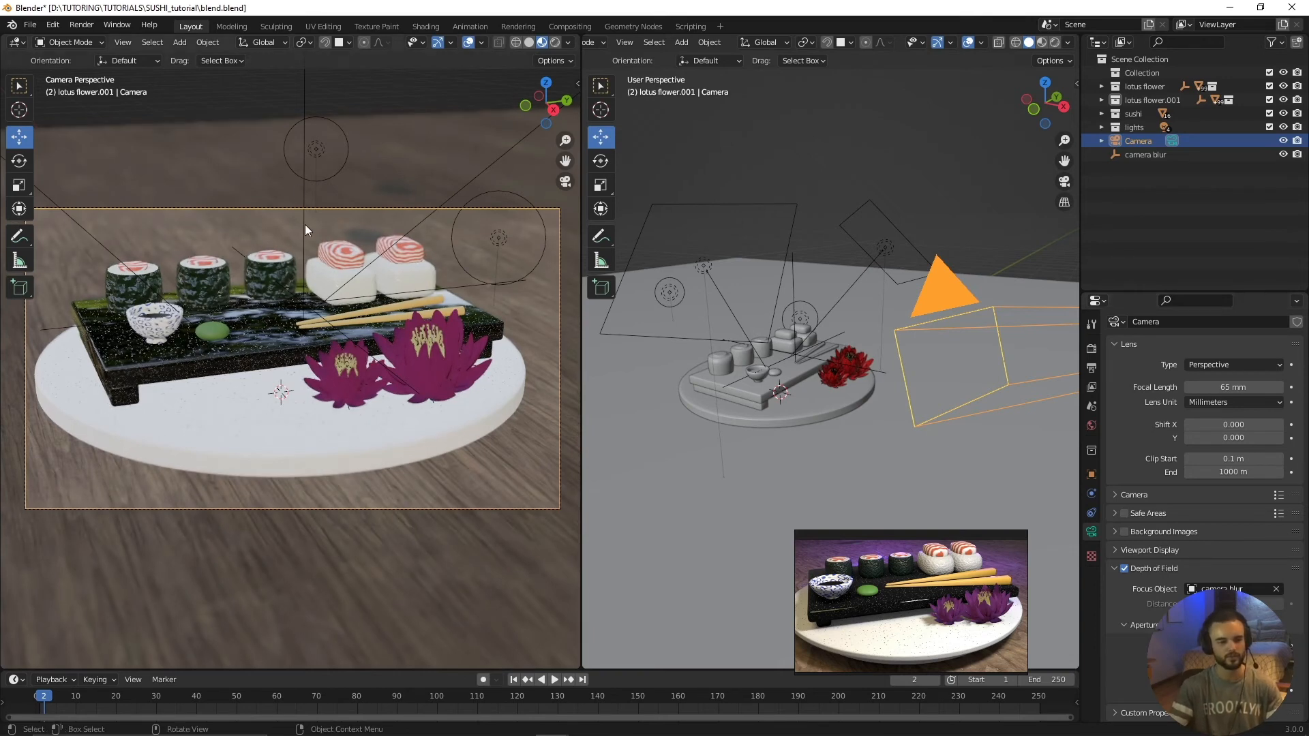
left_click(333, 331)
key("g")
key("x")
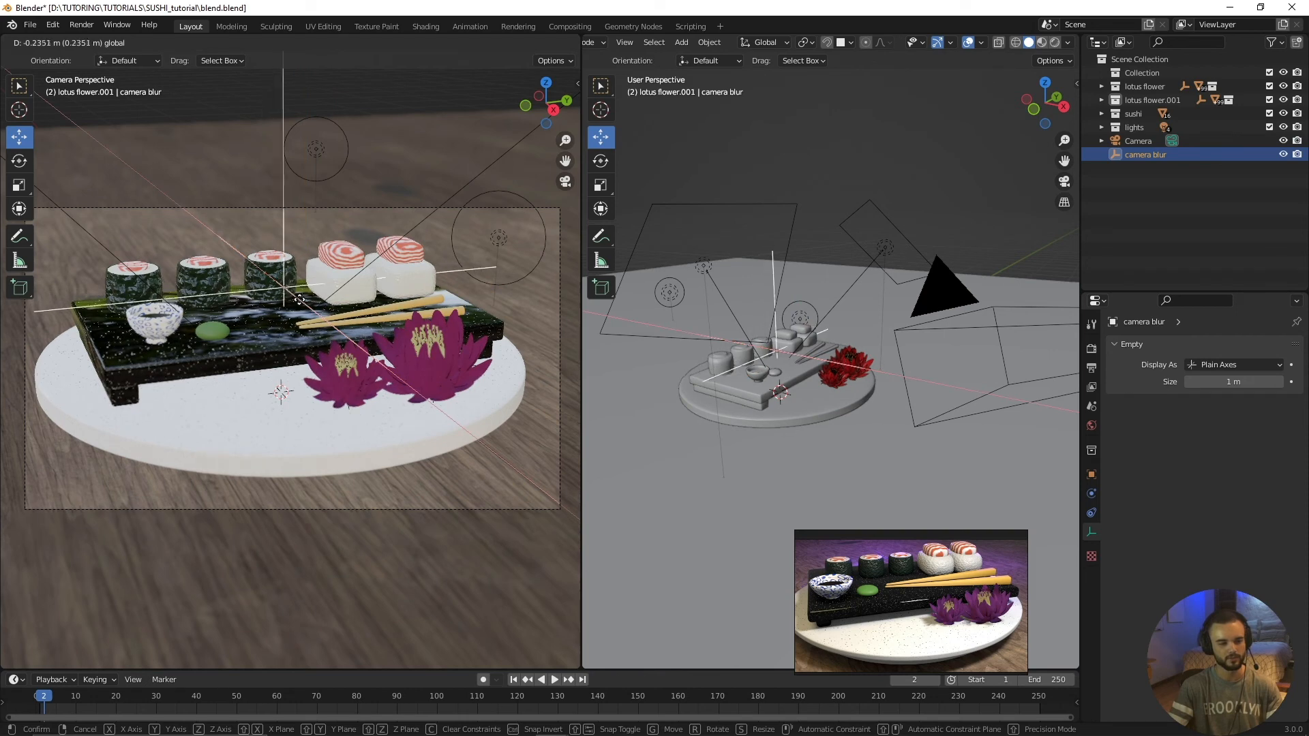
left_click(300, 298)
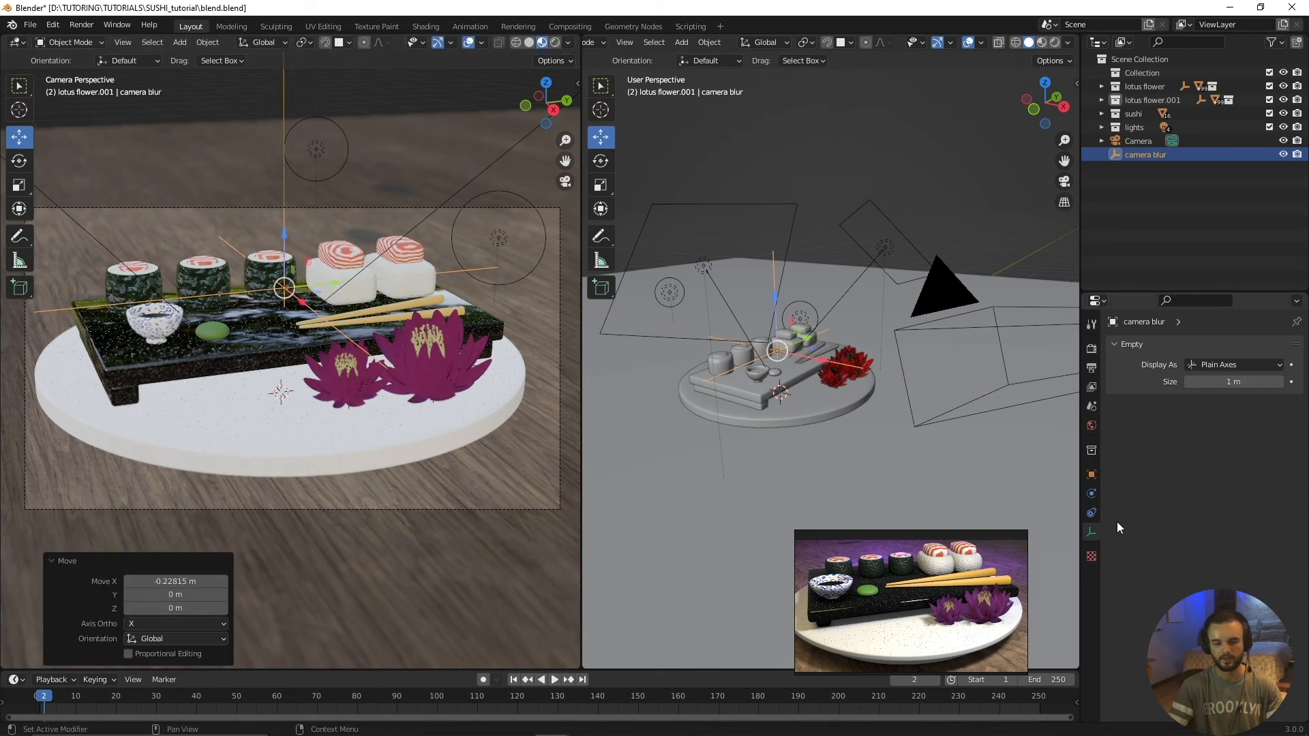
Select the camera and switch the camera view to rendered shading to preview the depth of field
left_click(1003, 310)
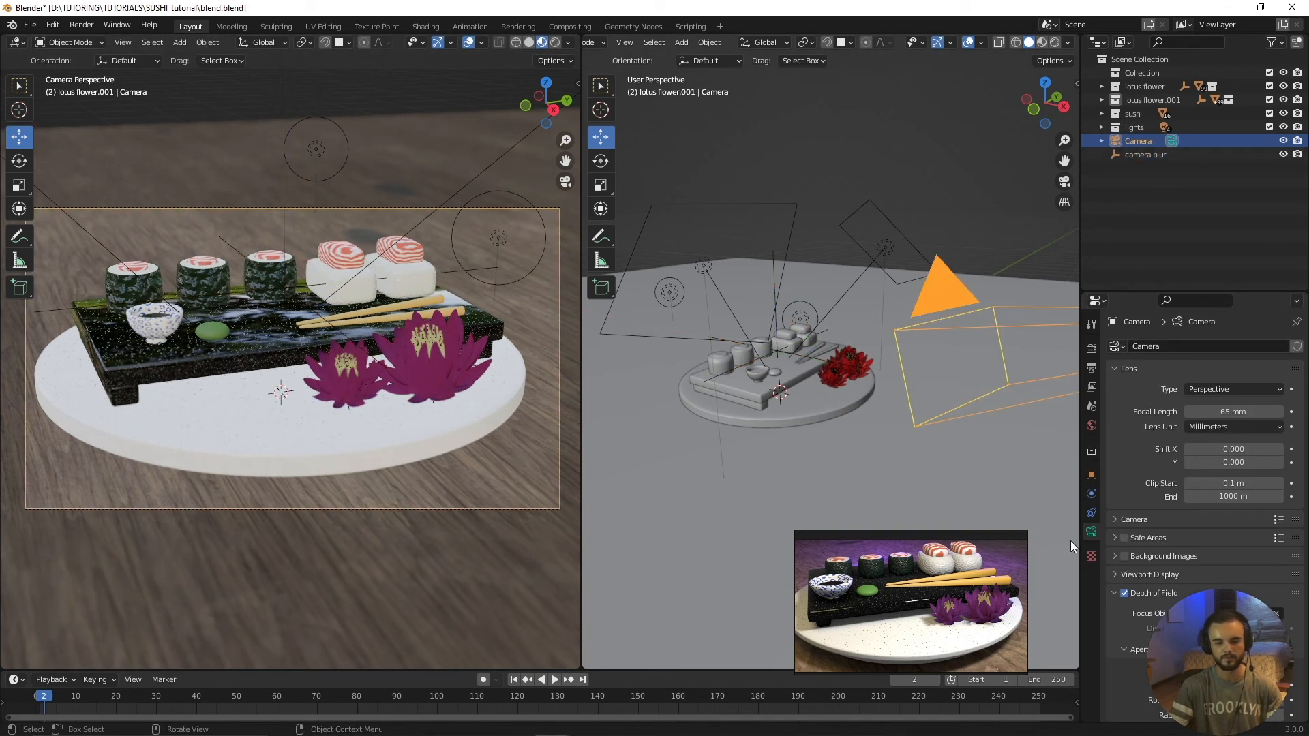
scroll(1200, 478, "down", 1)
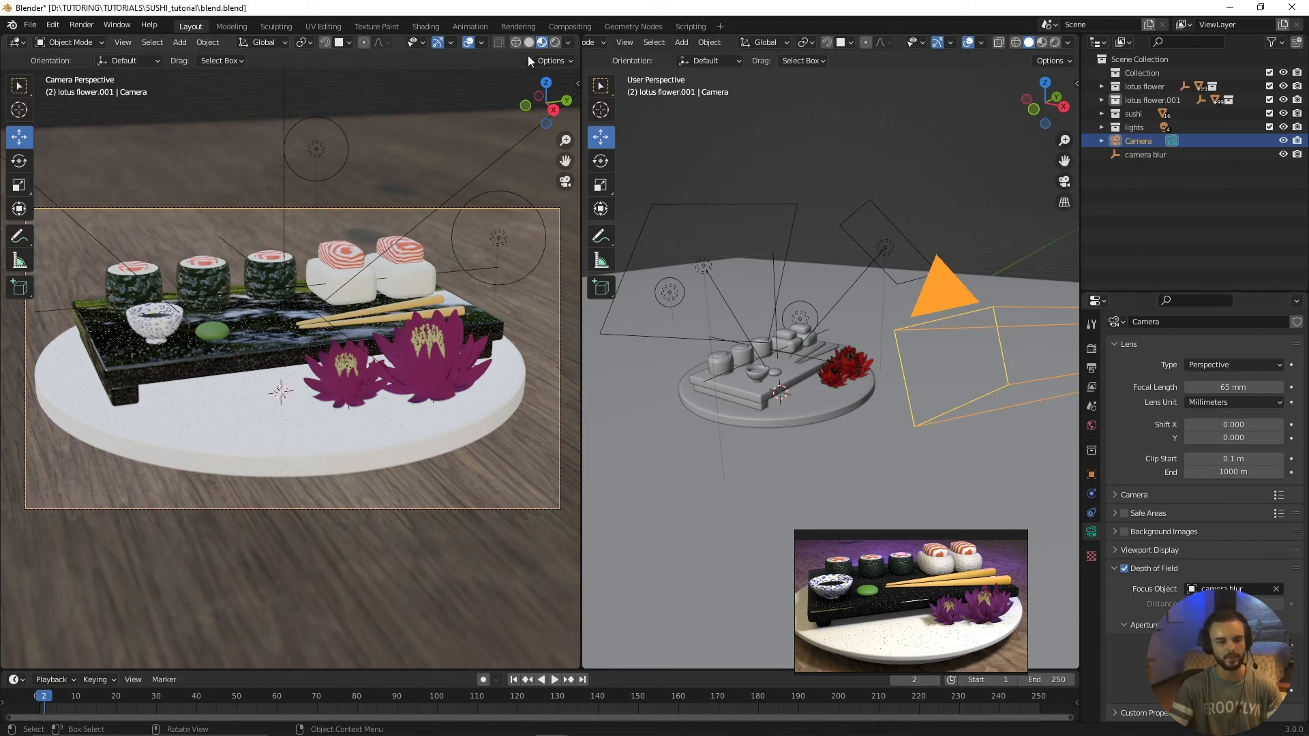
left_click(554, 43)
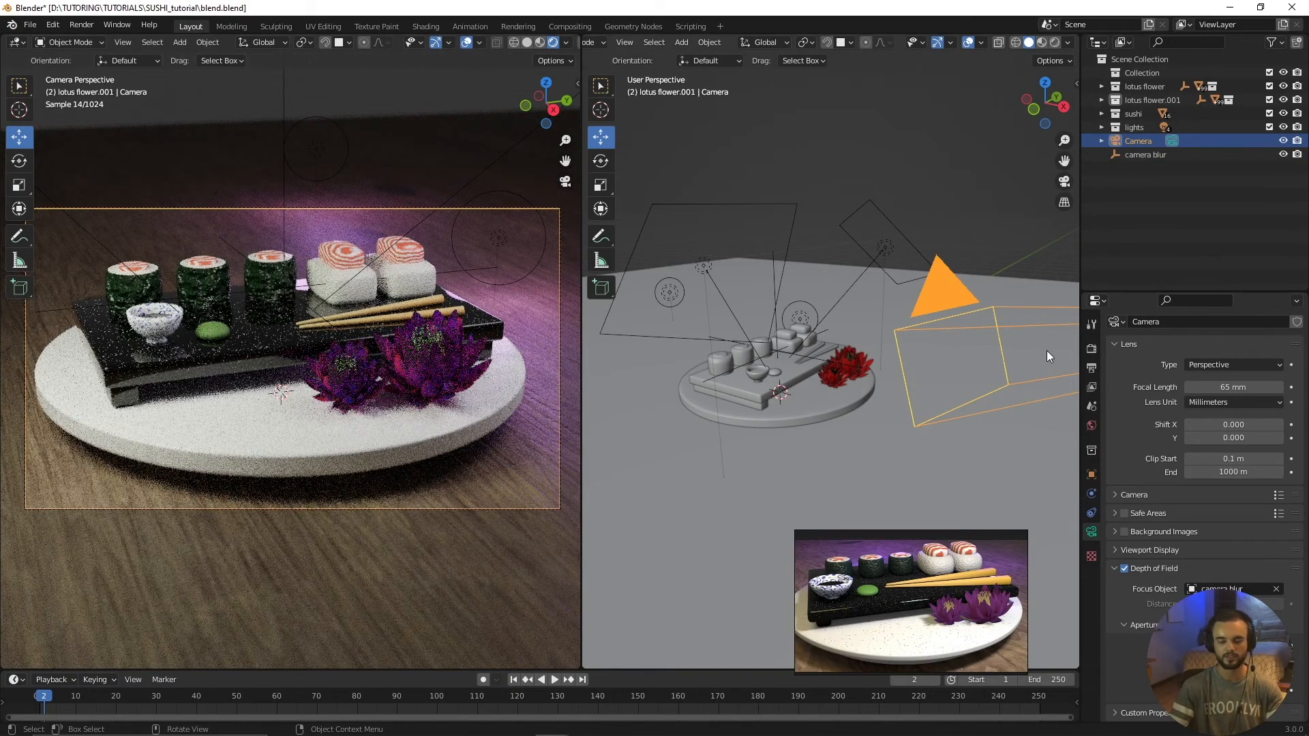
Set the Cycles render device to GPU Compute
left_click(1091, 350)
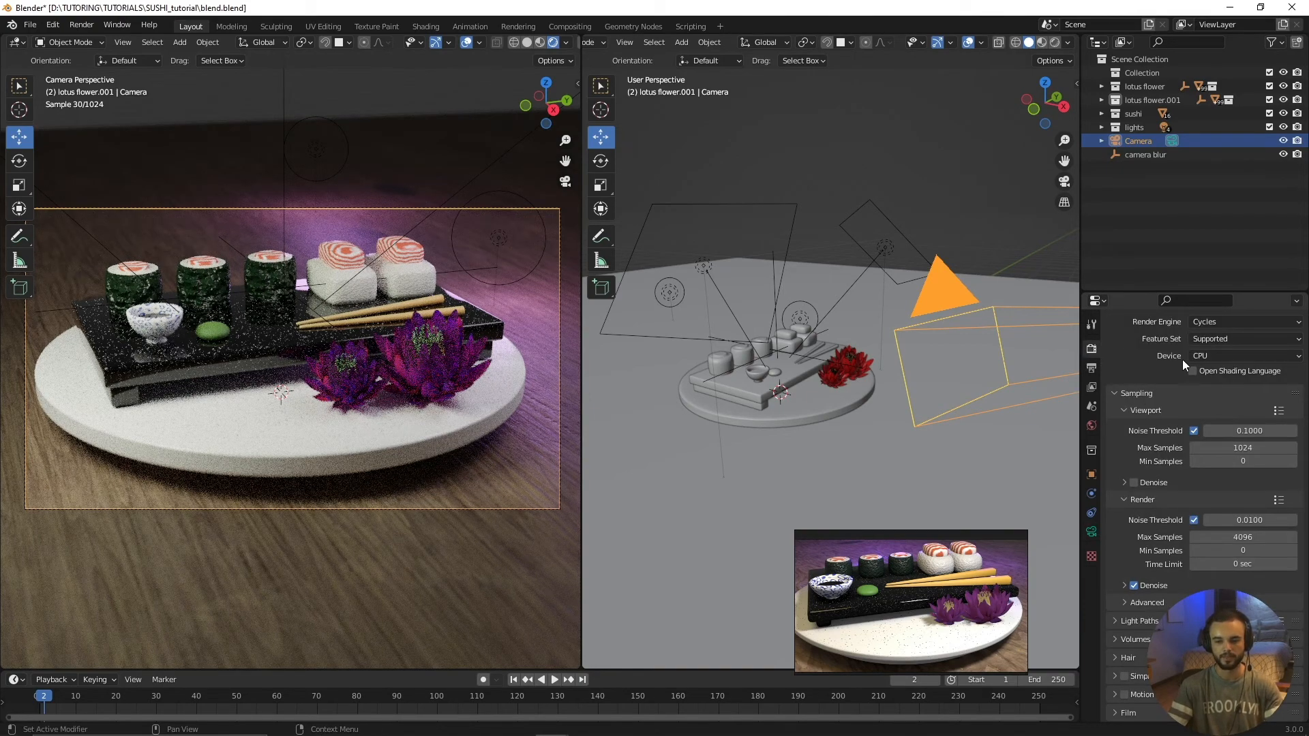
scroll(1213, 398, "up", 1)
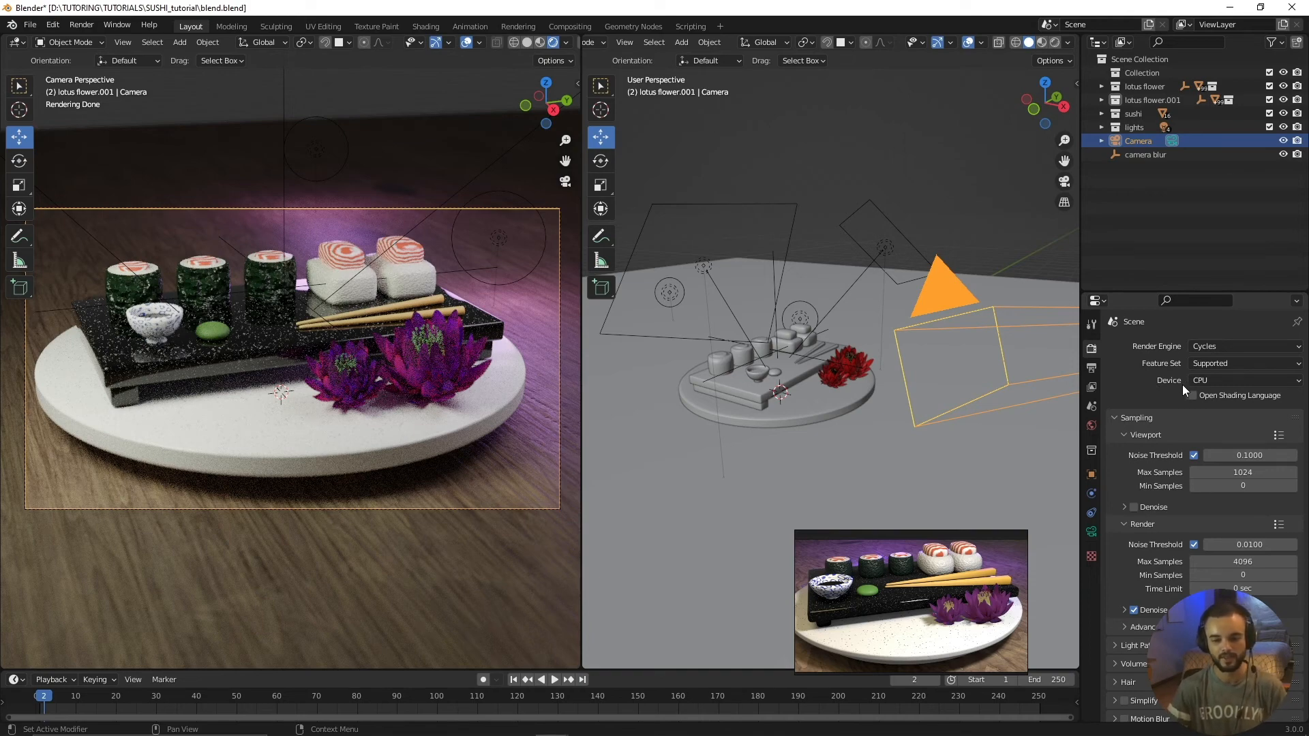
left_click(1201, 382)
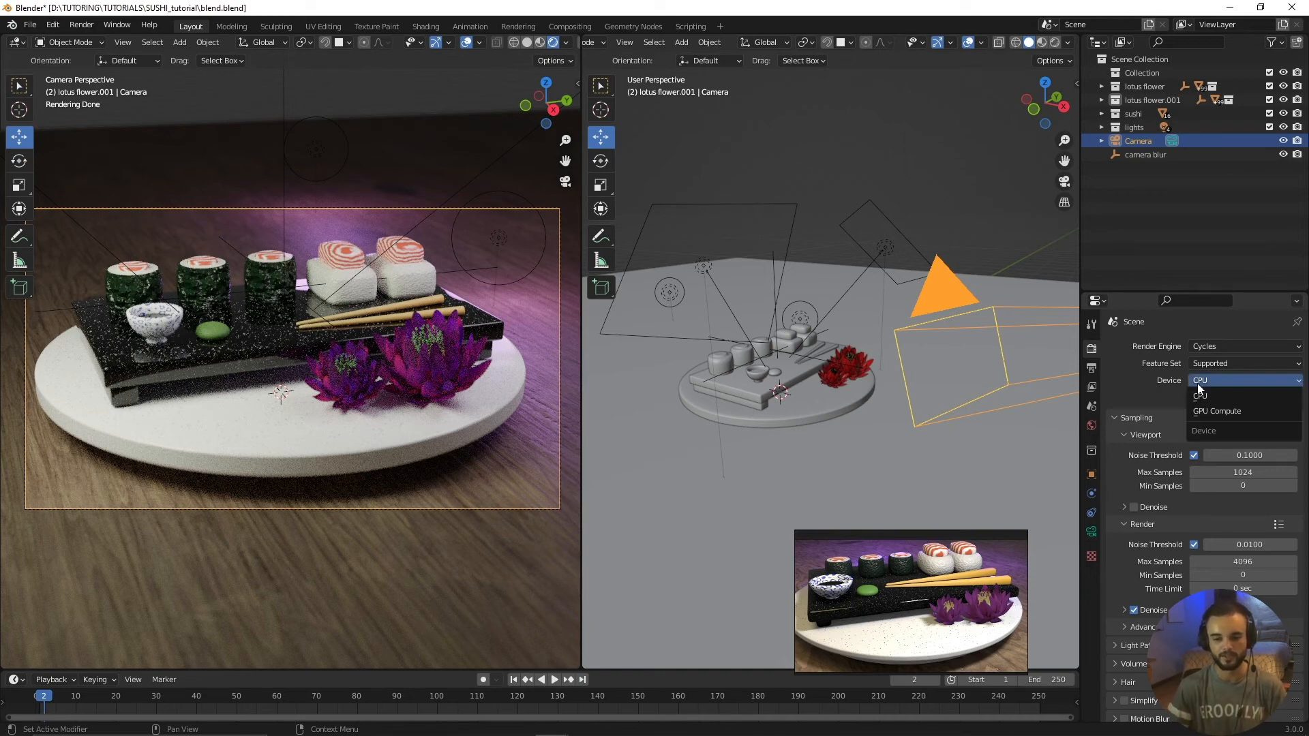
left_click(1216, 414)
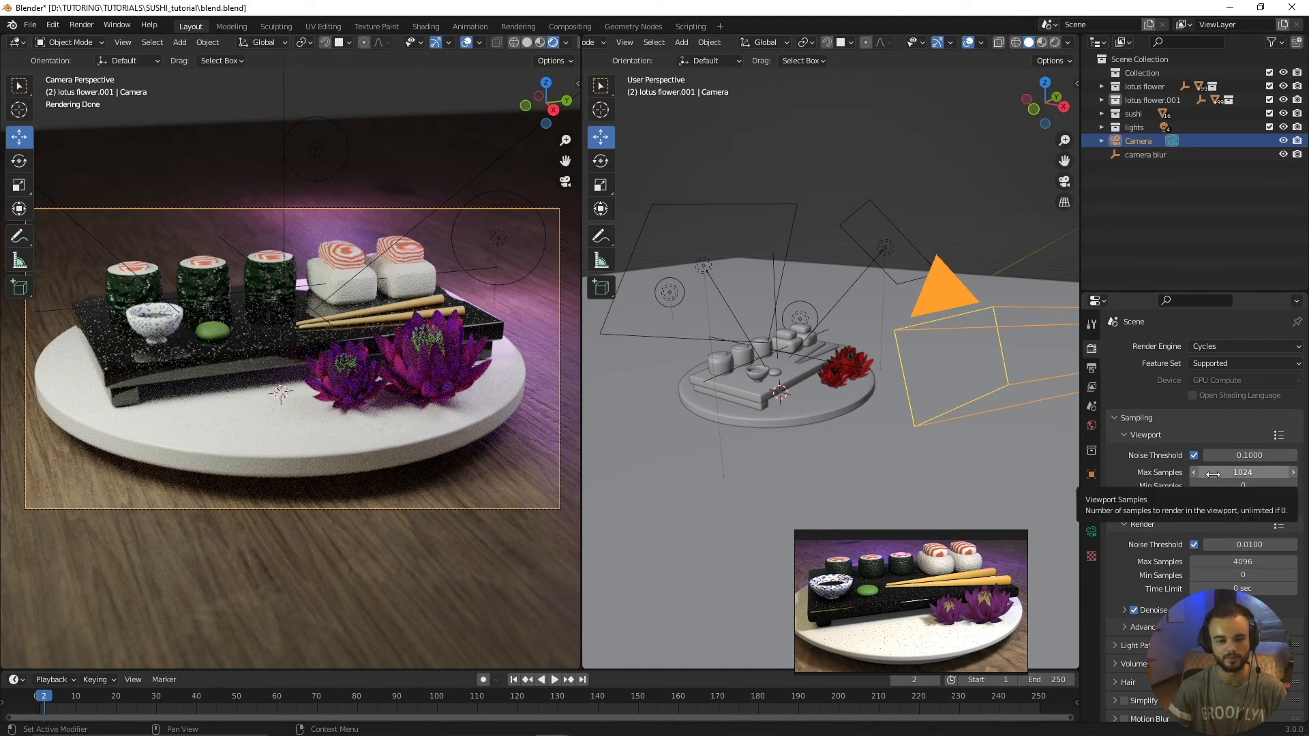
Set the maximum samples for the final render to 256
left_click(1236, 563)
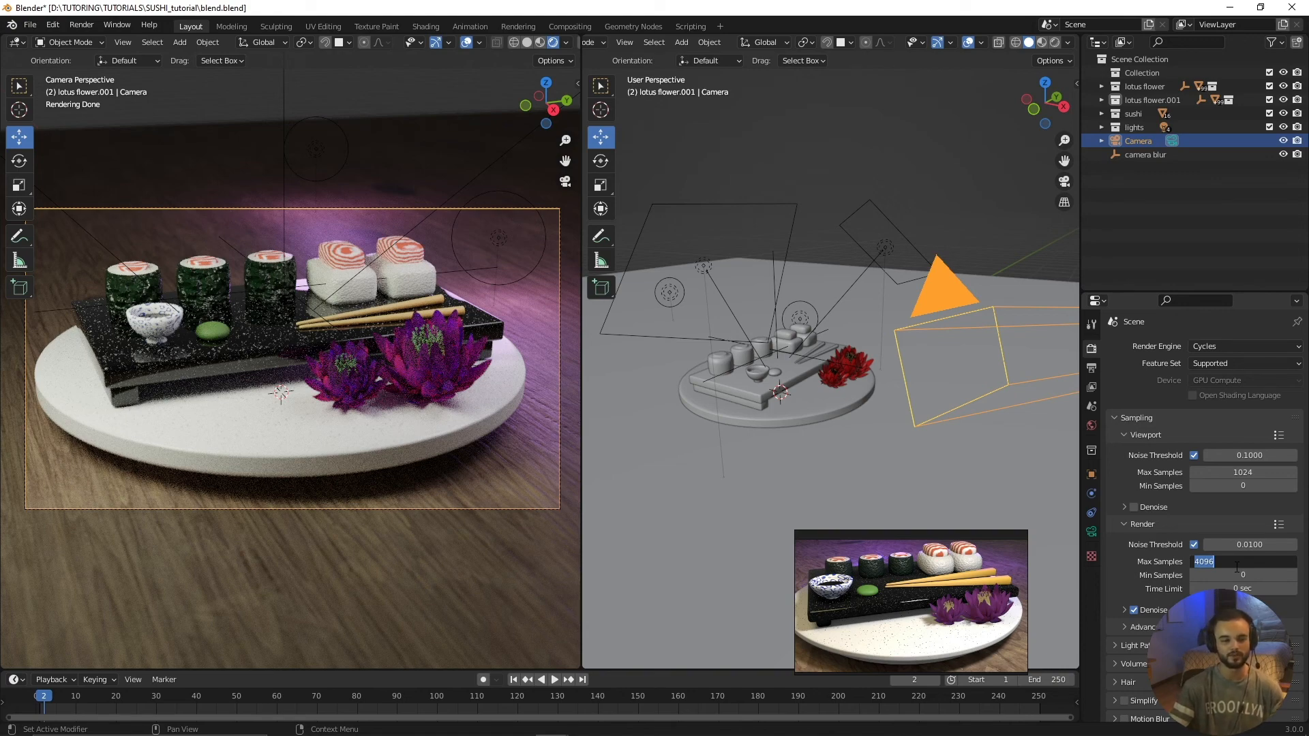
type("256")
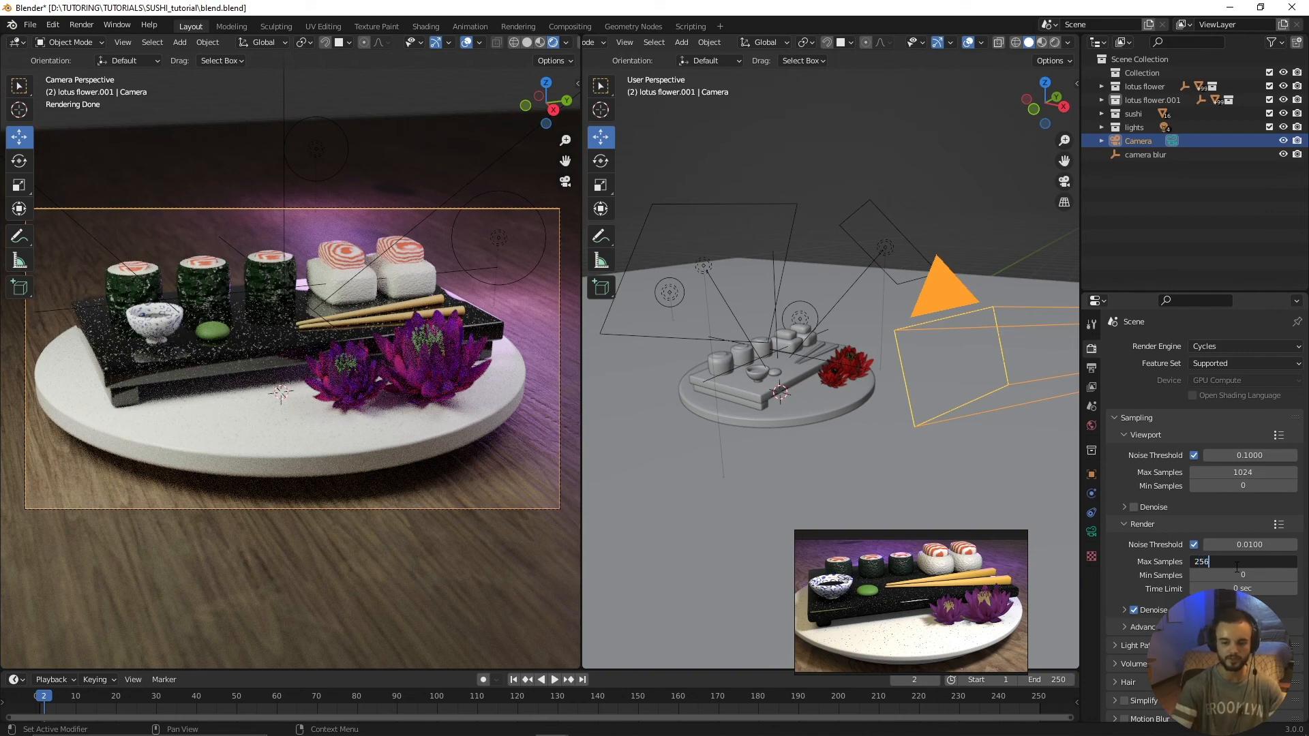
key("Return")
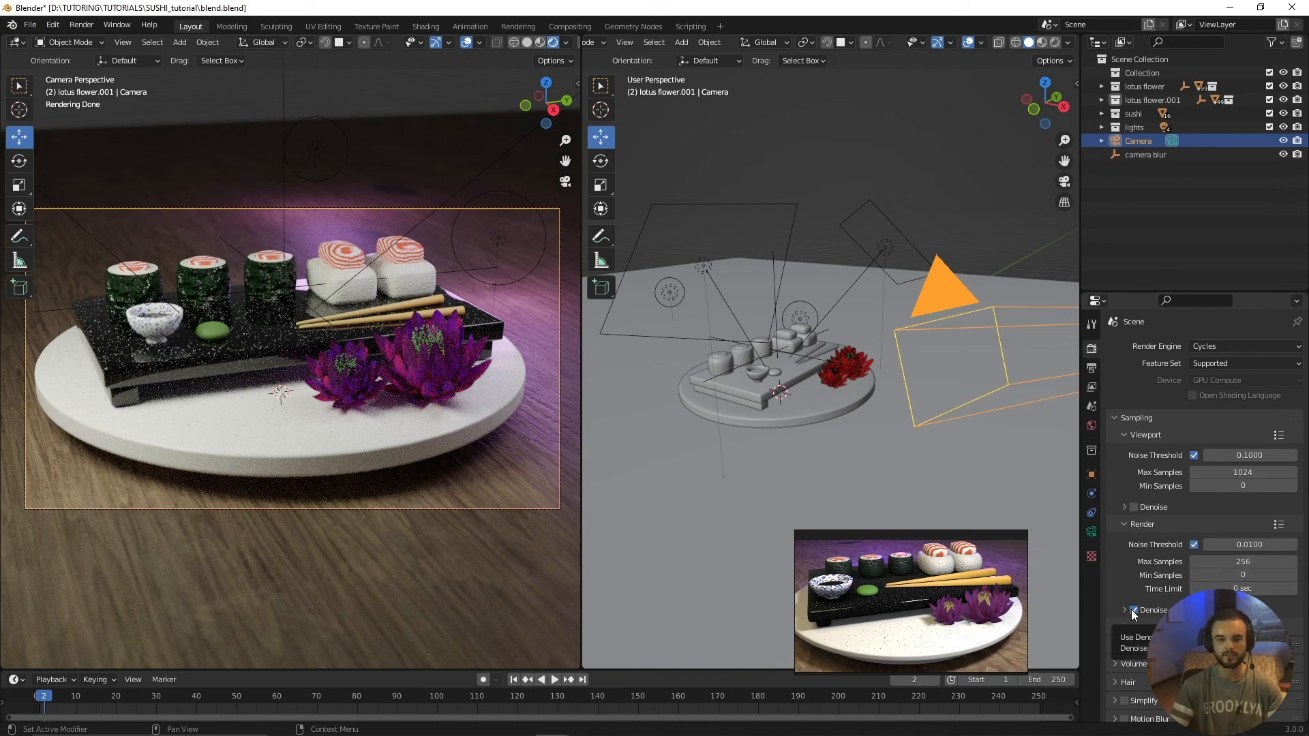
scroll(1134, 593, "down", 3)
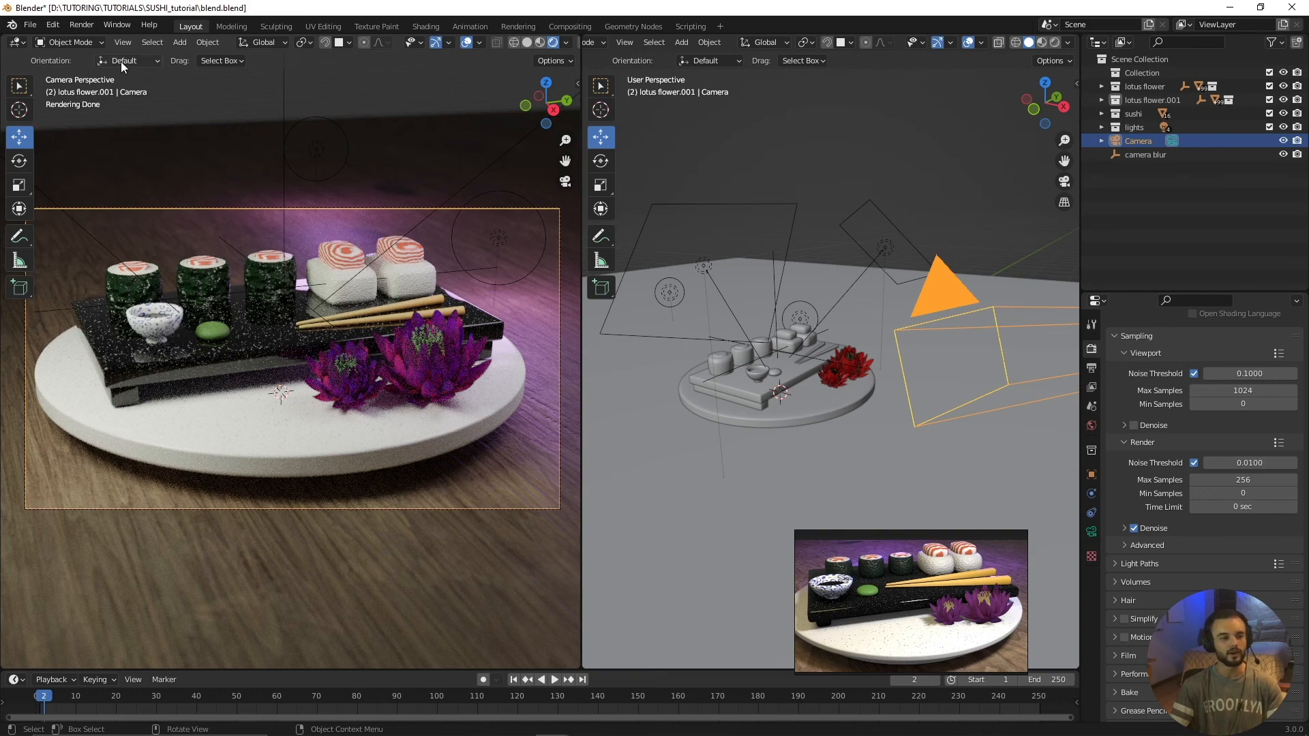
Render the sushi scene as a still image and move the floating reference picture clear of the render
left_click(91, 27)
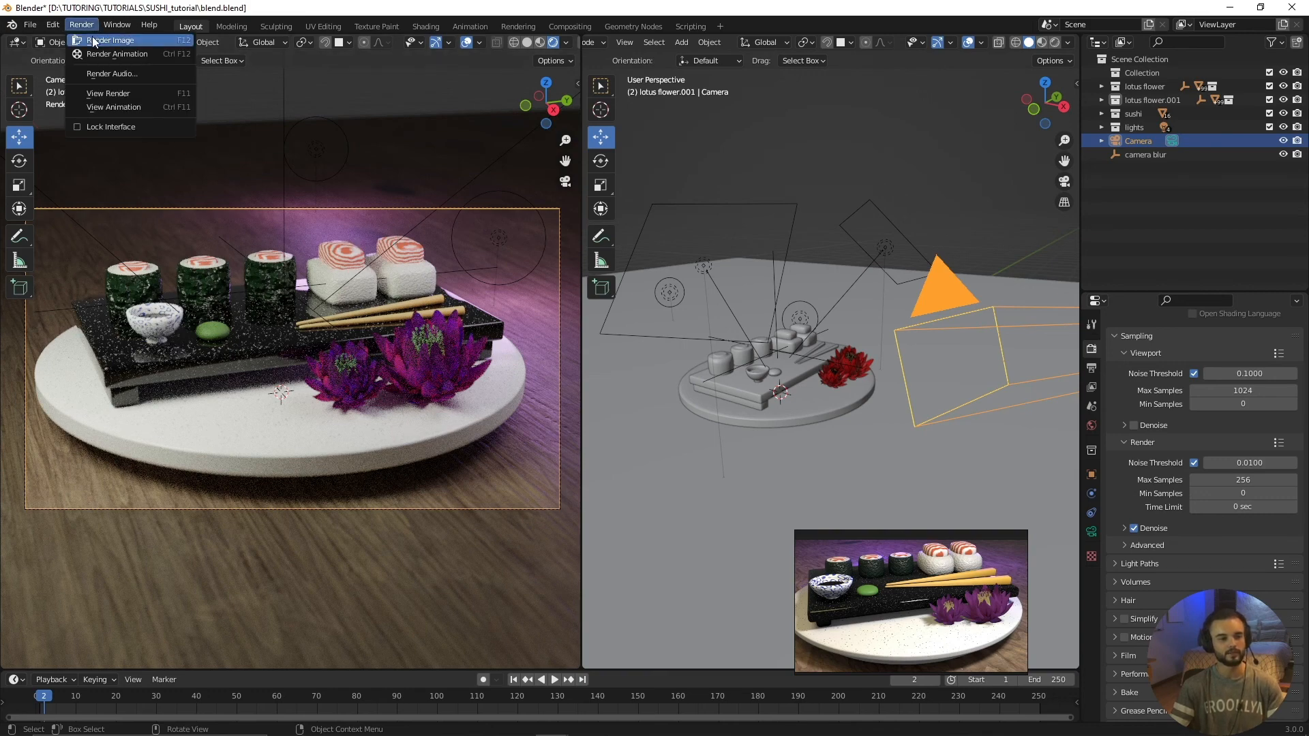
left_click(92, 39)
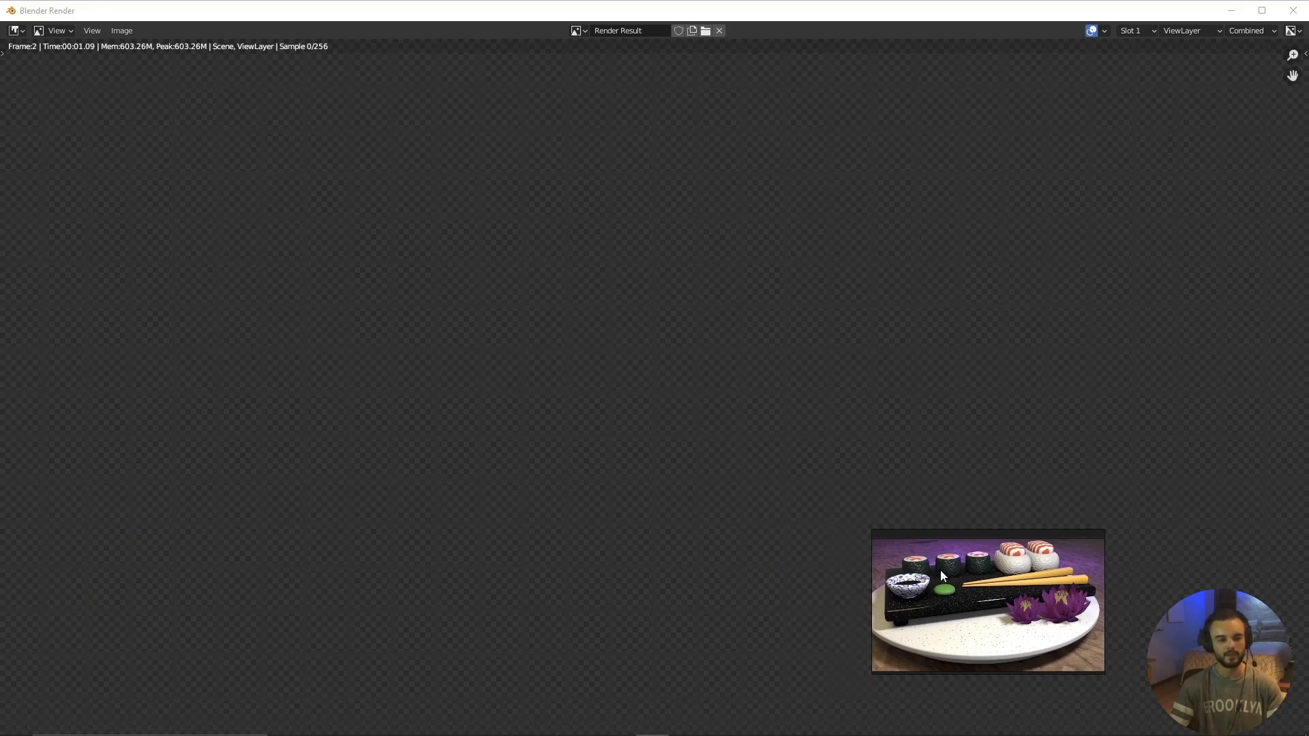
scroll(659, 476, "down", 2)
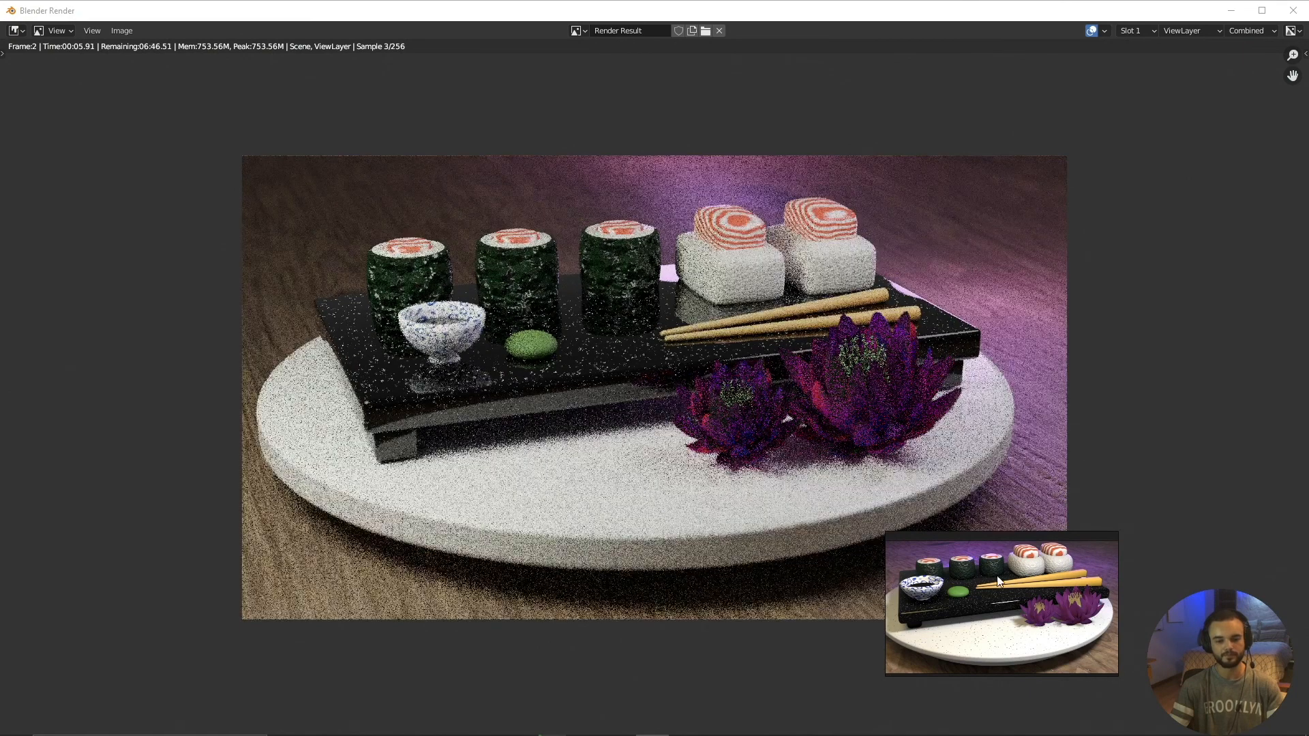
left_click_drag(994, 576, 1159, 622)
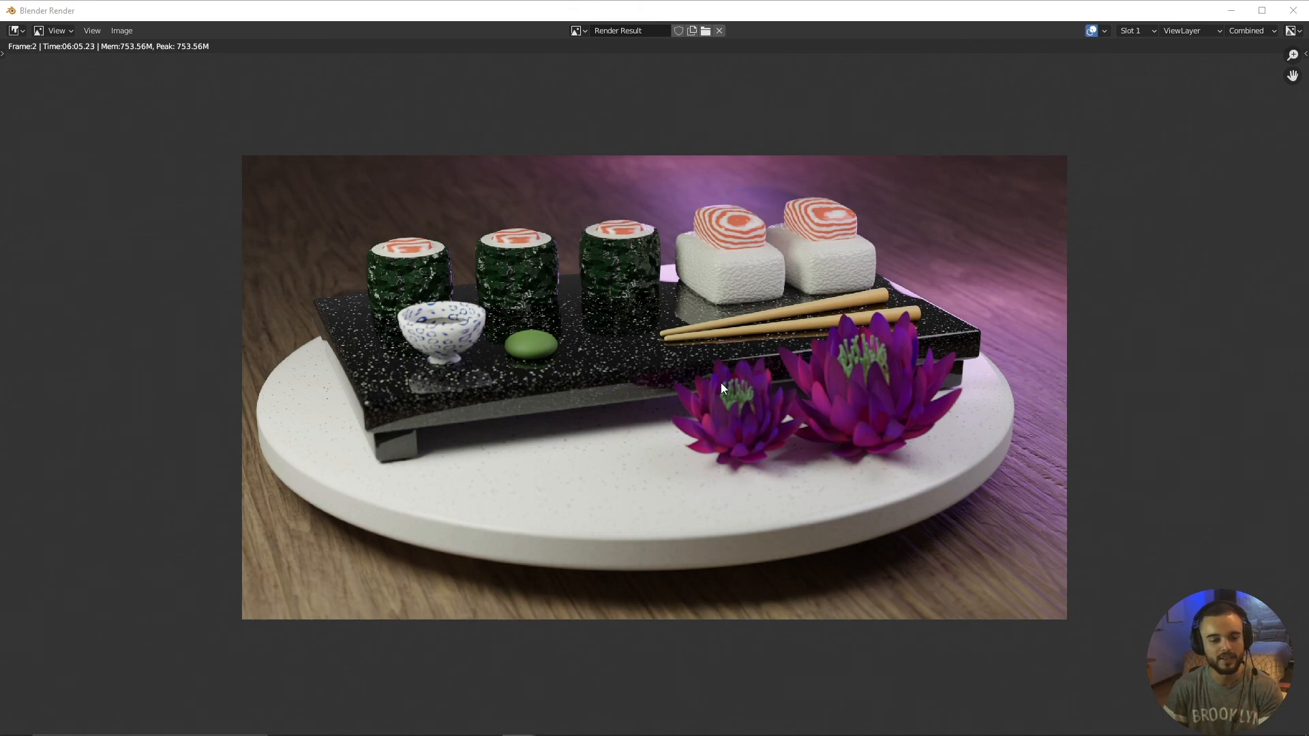
Examine the finished render up close, checking the sushi rolls, sauce bowl, tray and lotus flowers
scroll(722, 383, "up", 2)
scroll(721, 382, "down", 1)
middle_click_drag(586, 346, 620, 394)
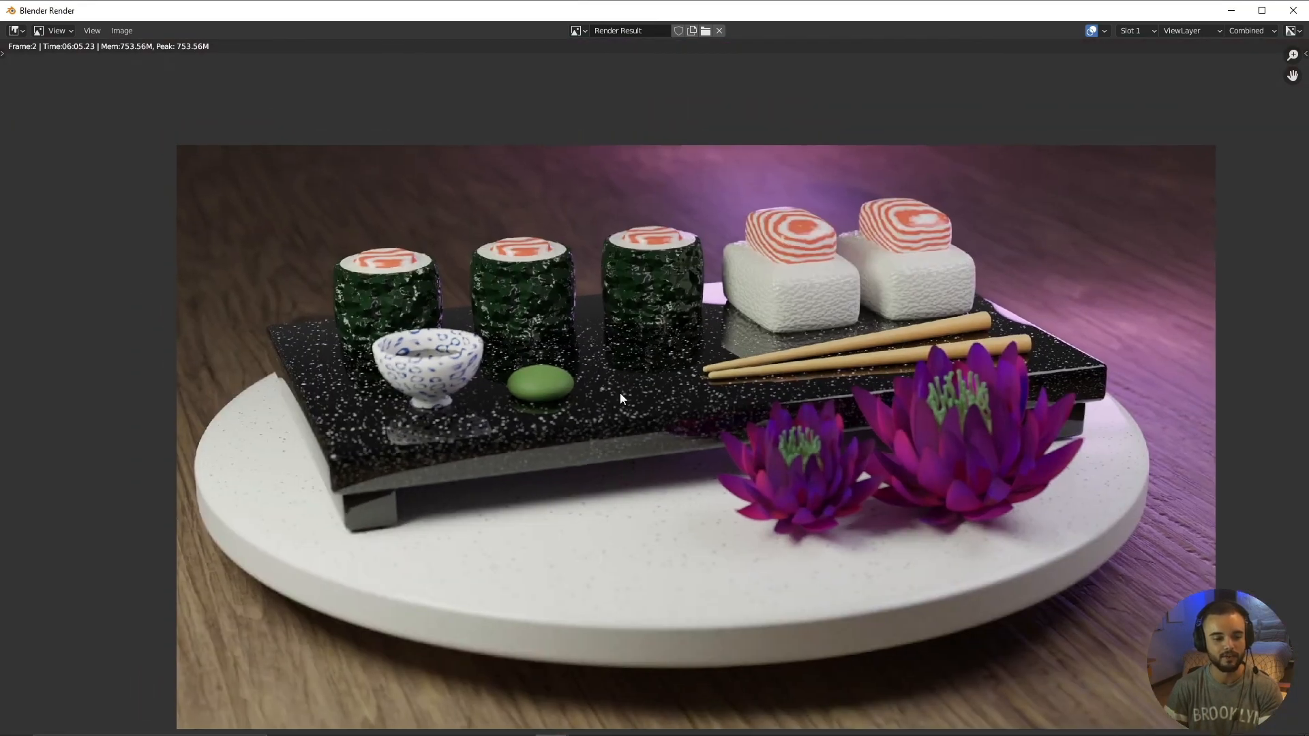
scroll(375, 317, "up", 2)
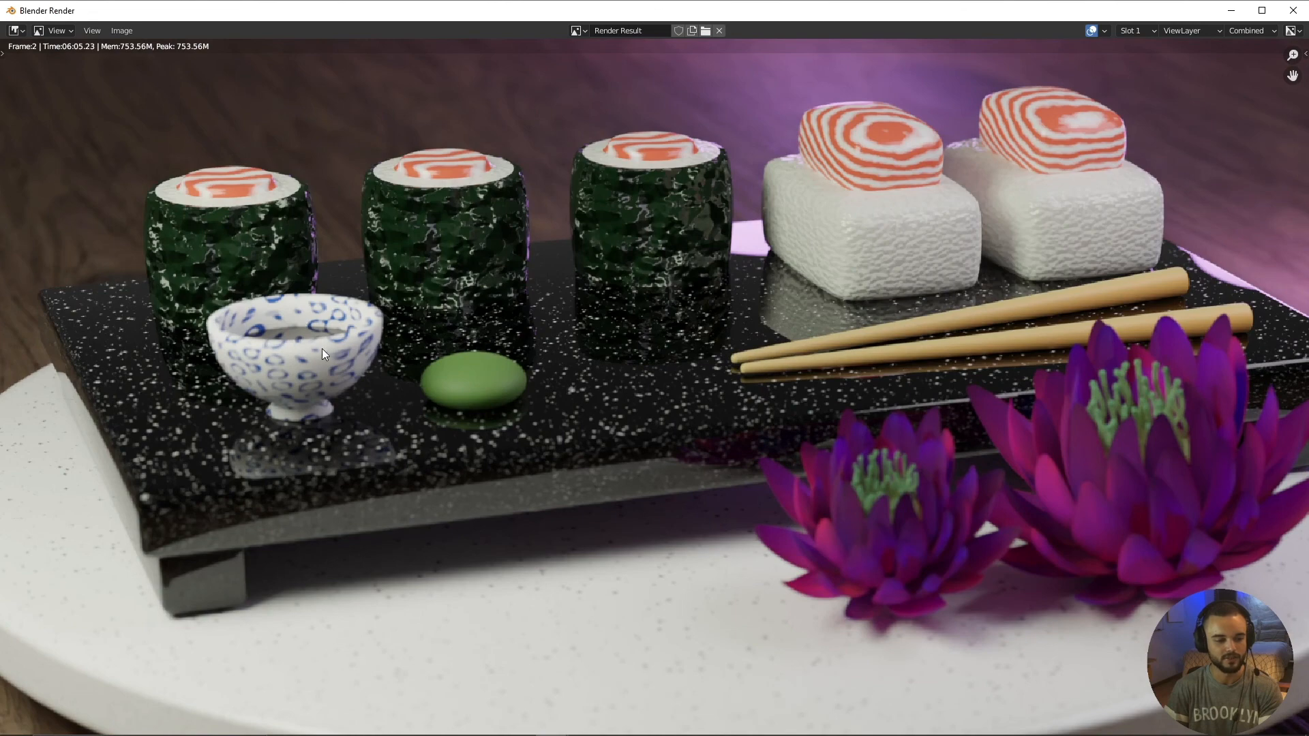
scroll(322, 349, "down", 2)
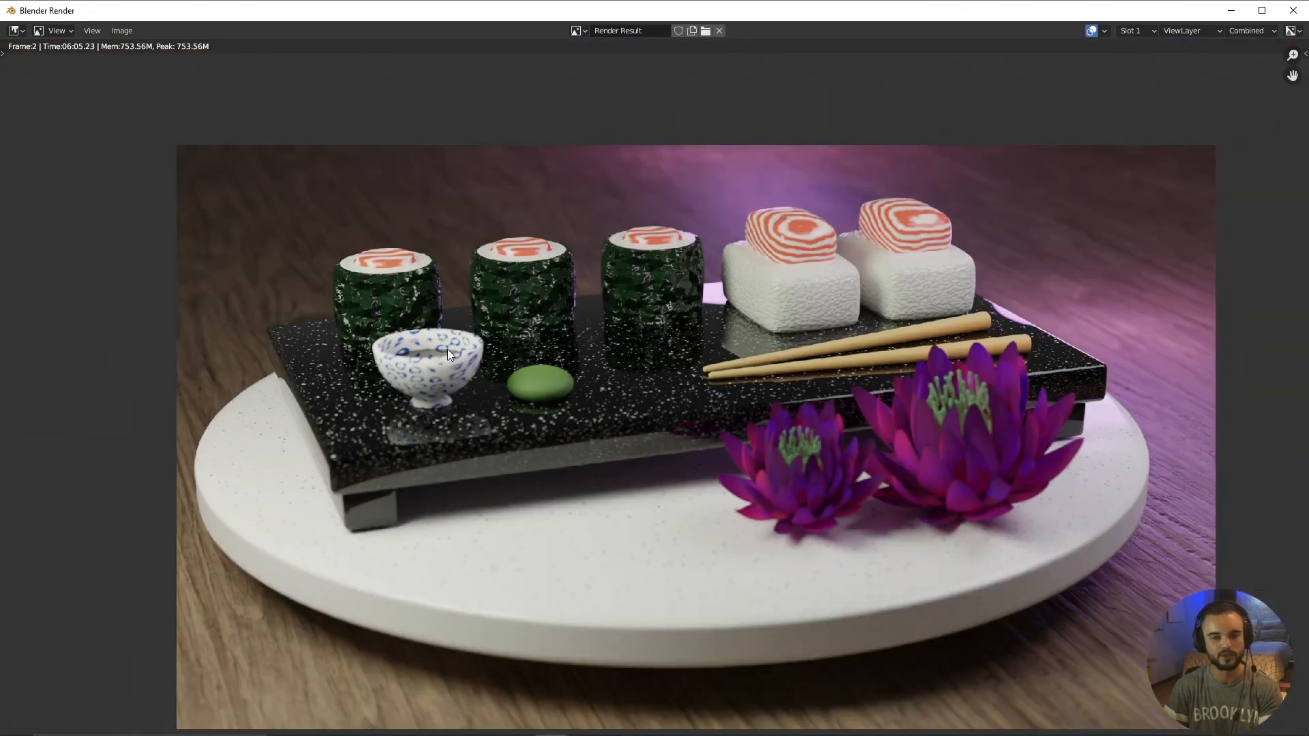
scroll(468, 350, "up", 1)
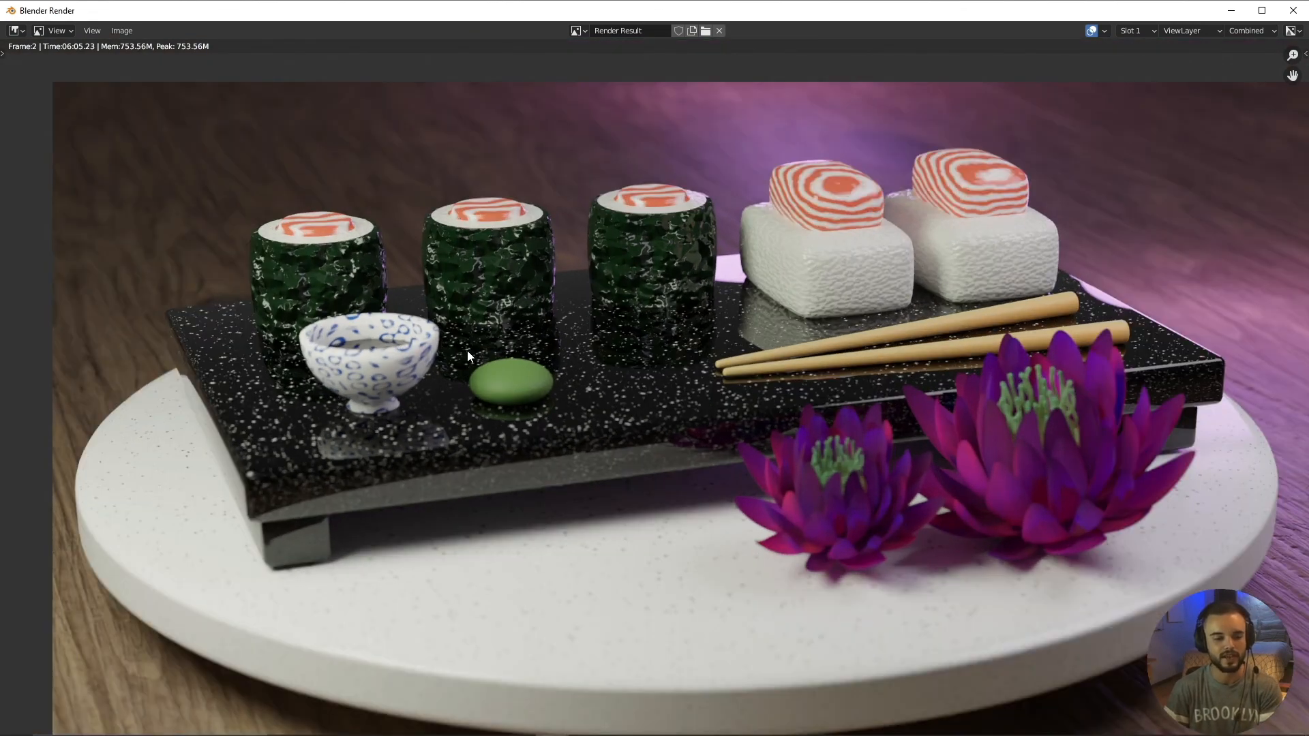
scroll(436, 358, "down", 1)
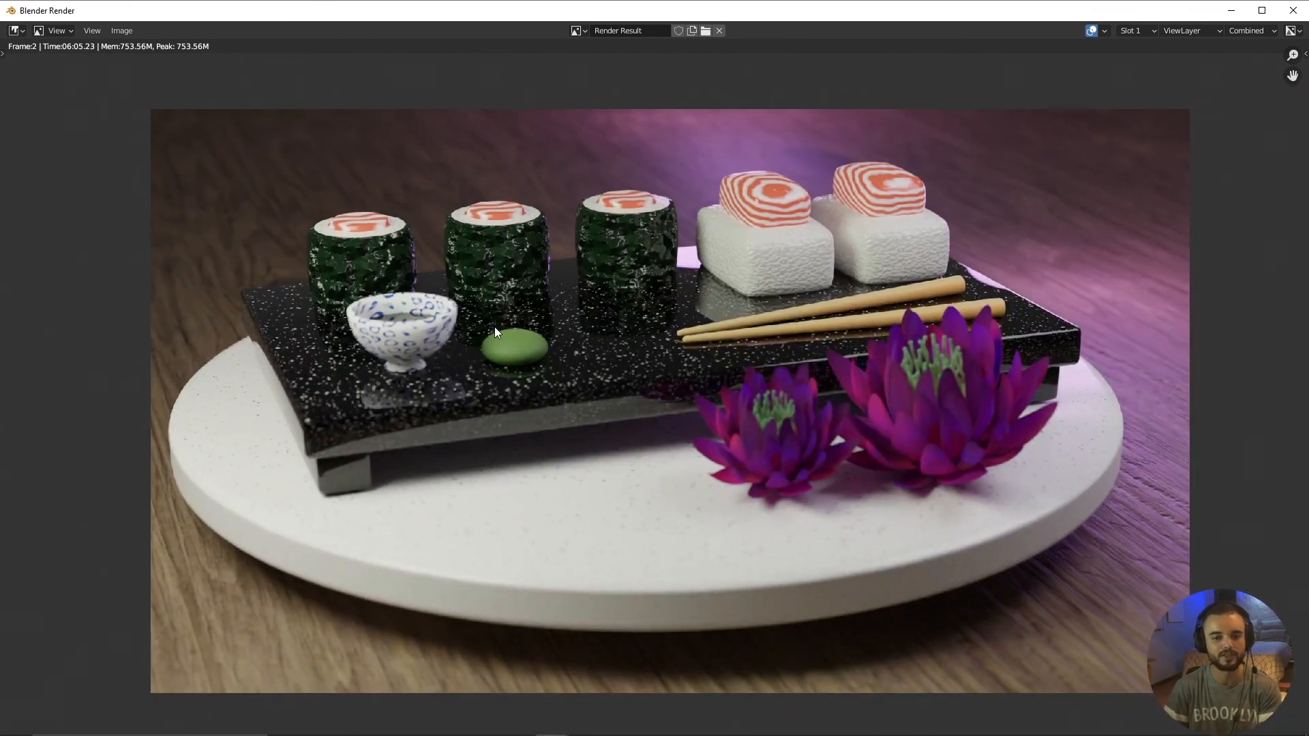
Open the image commands for the finished render result
left_click(120, 32)
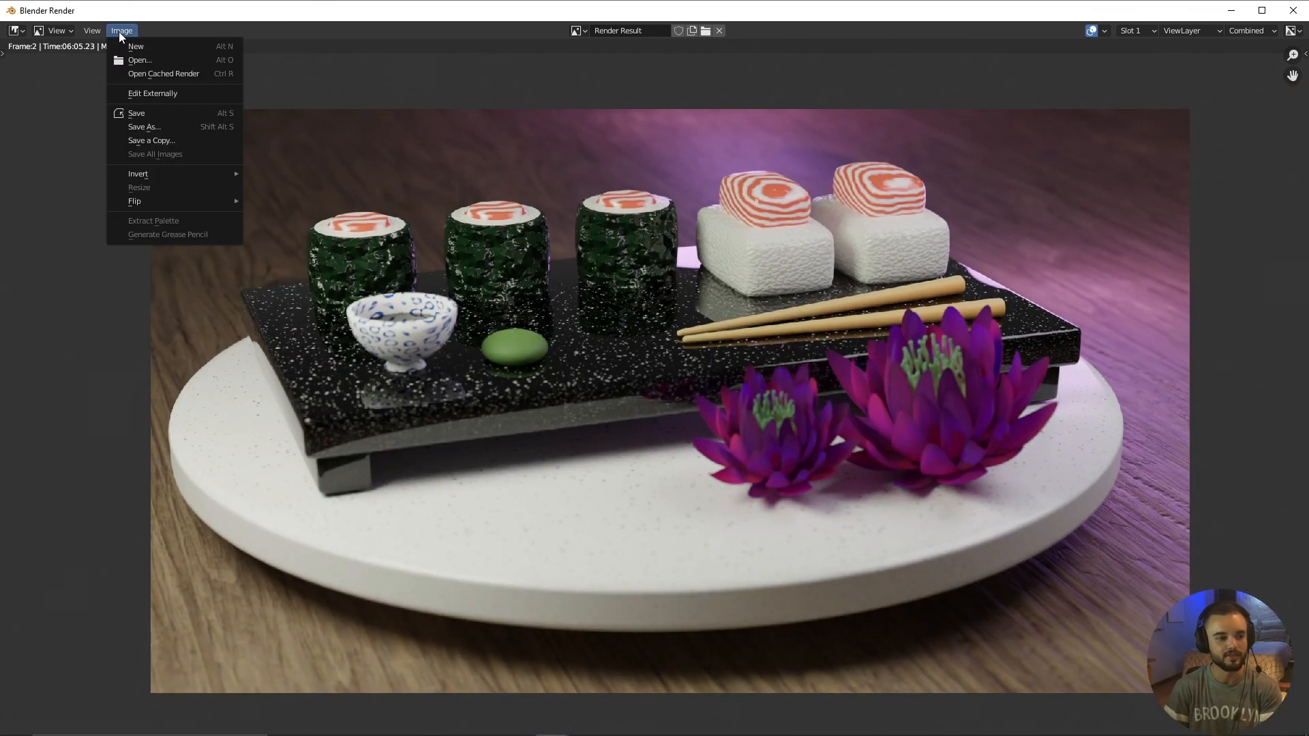